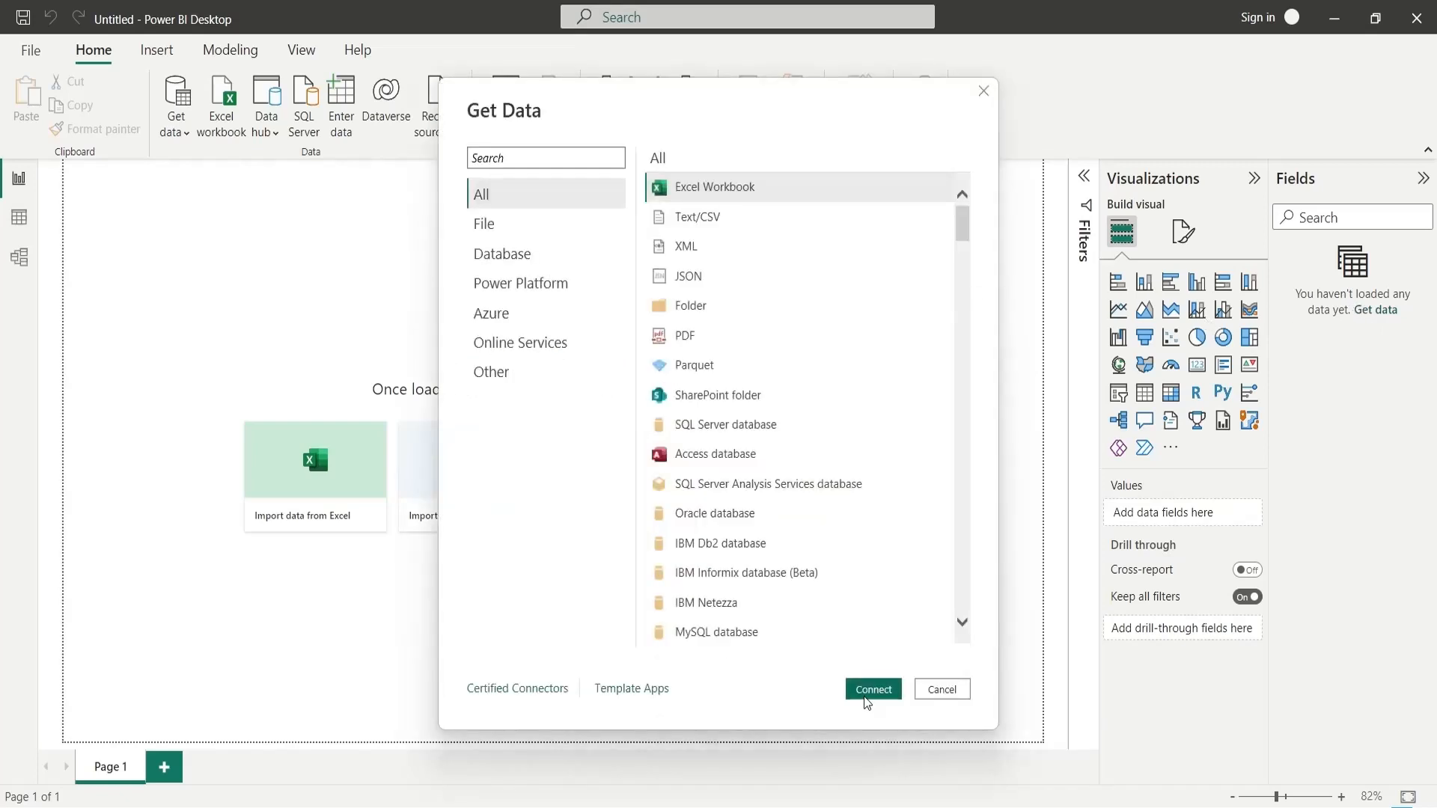
Import the Data table from the Excel workbook Drill Down Data.xlsx and load it into the report.
click(865, 696)
click(285, 164)
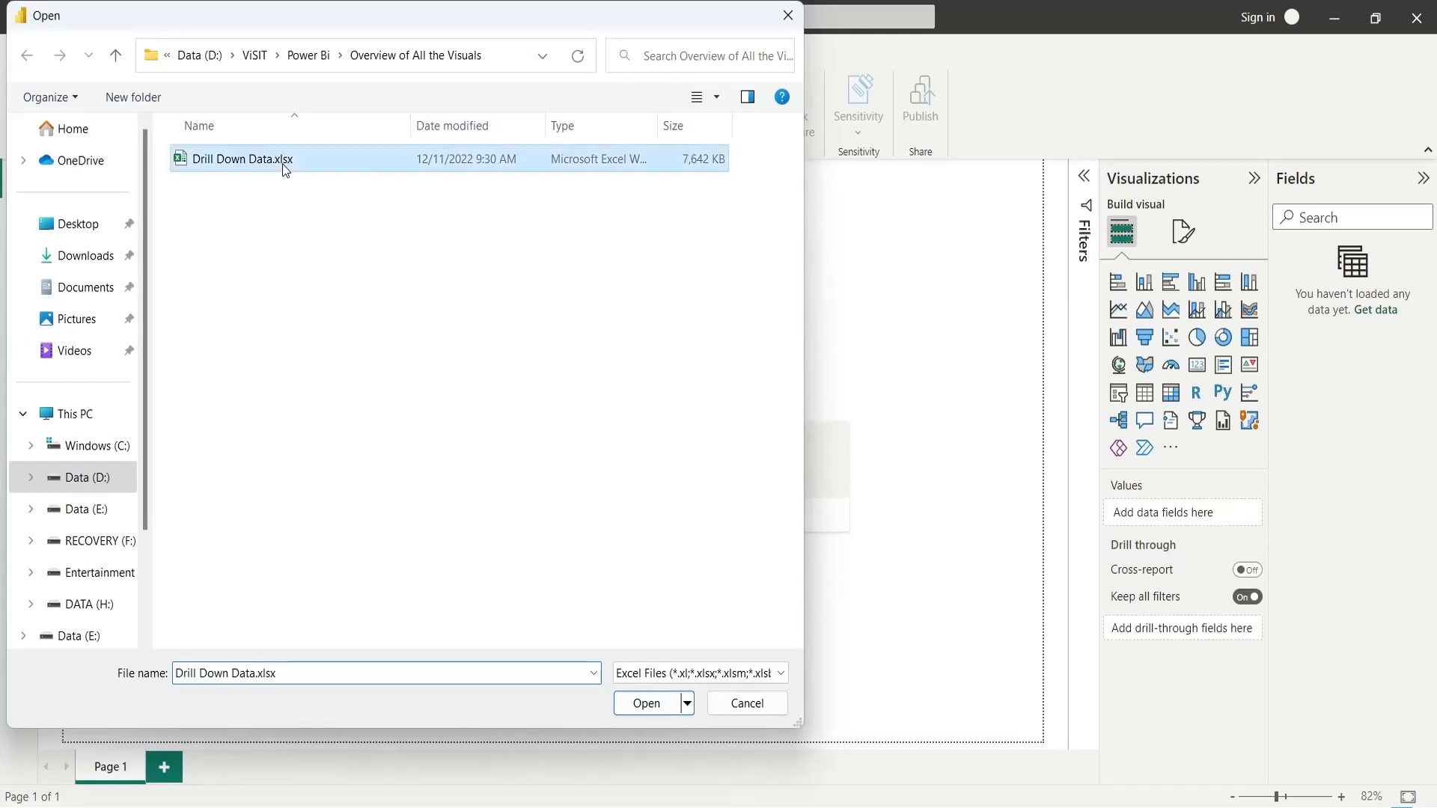
click(639, 703)
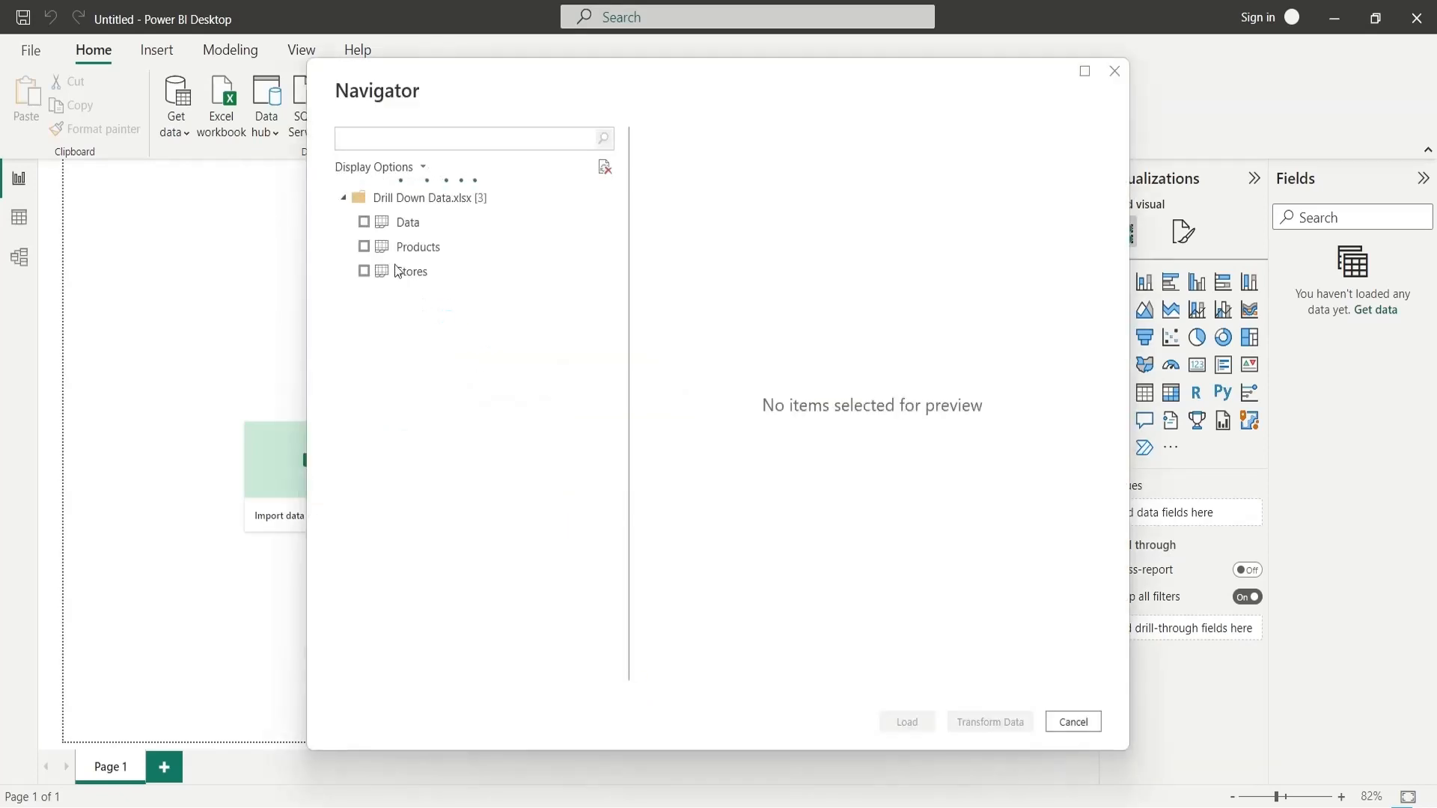
click(364, 223)
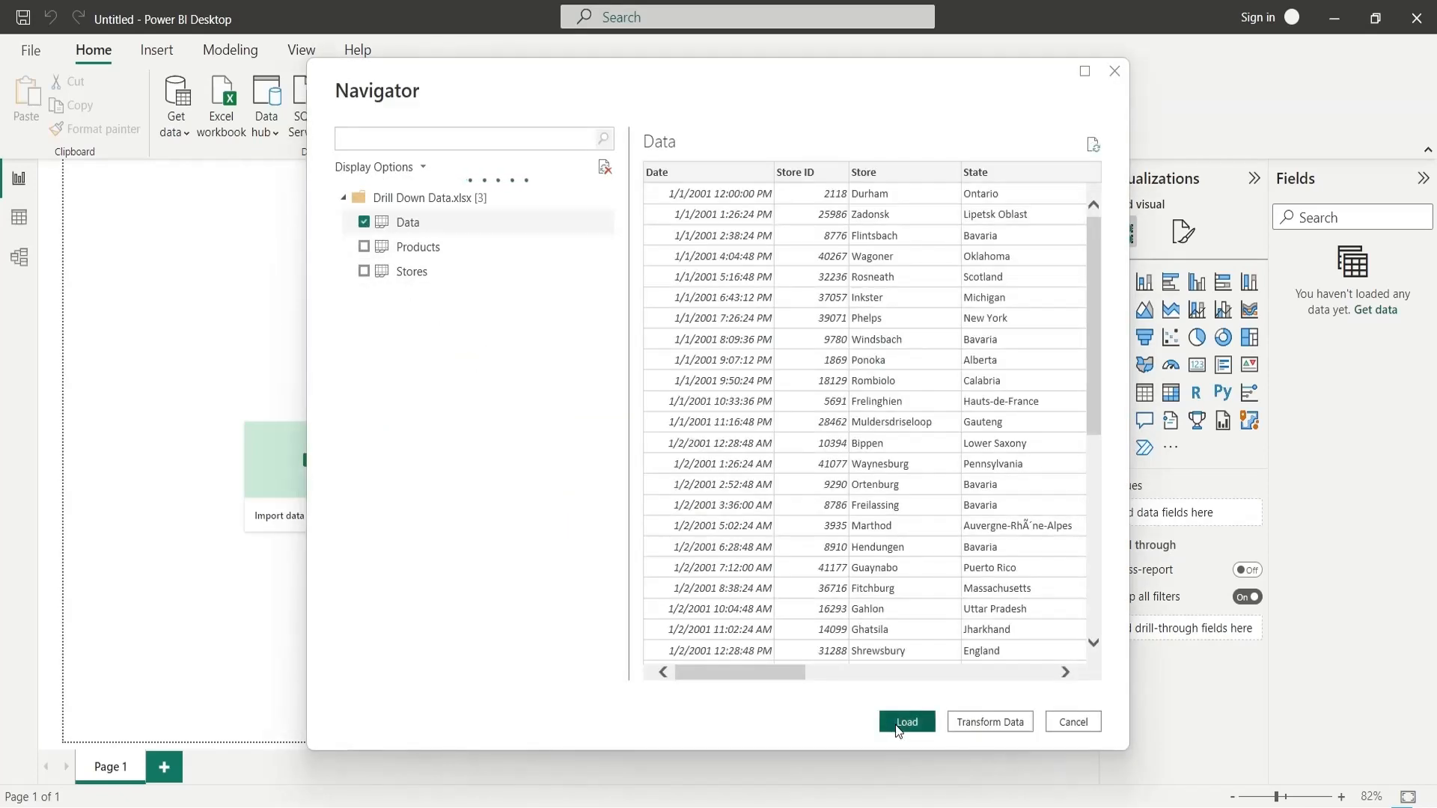
click(894, 723)
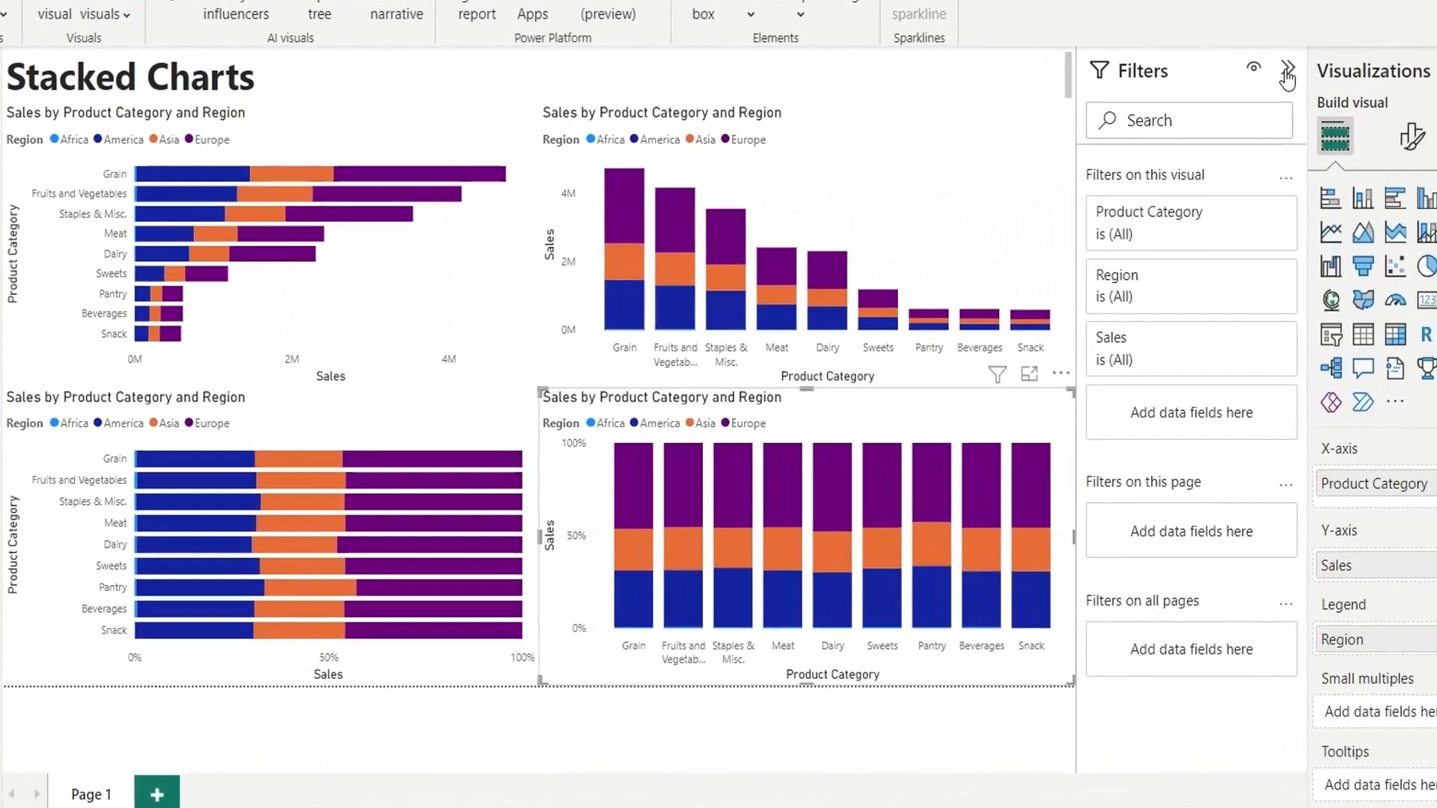
Collapse the filters and examine the cross-highlighting of region segments across the four stacked charts.
click(1286, 71)
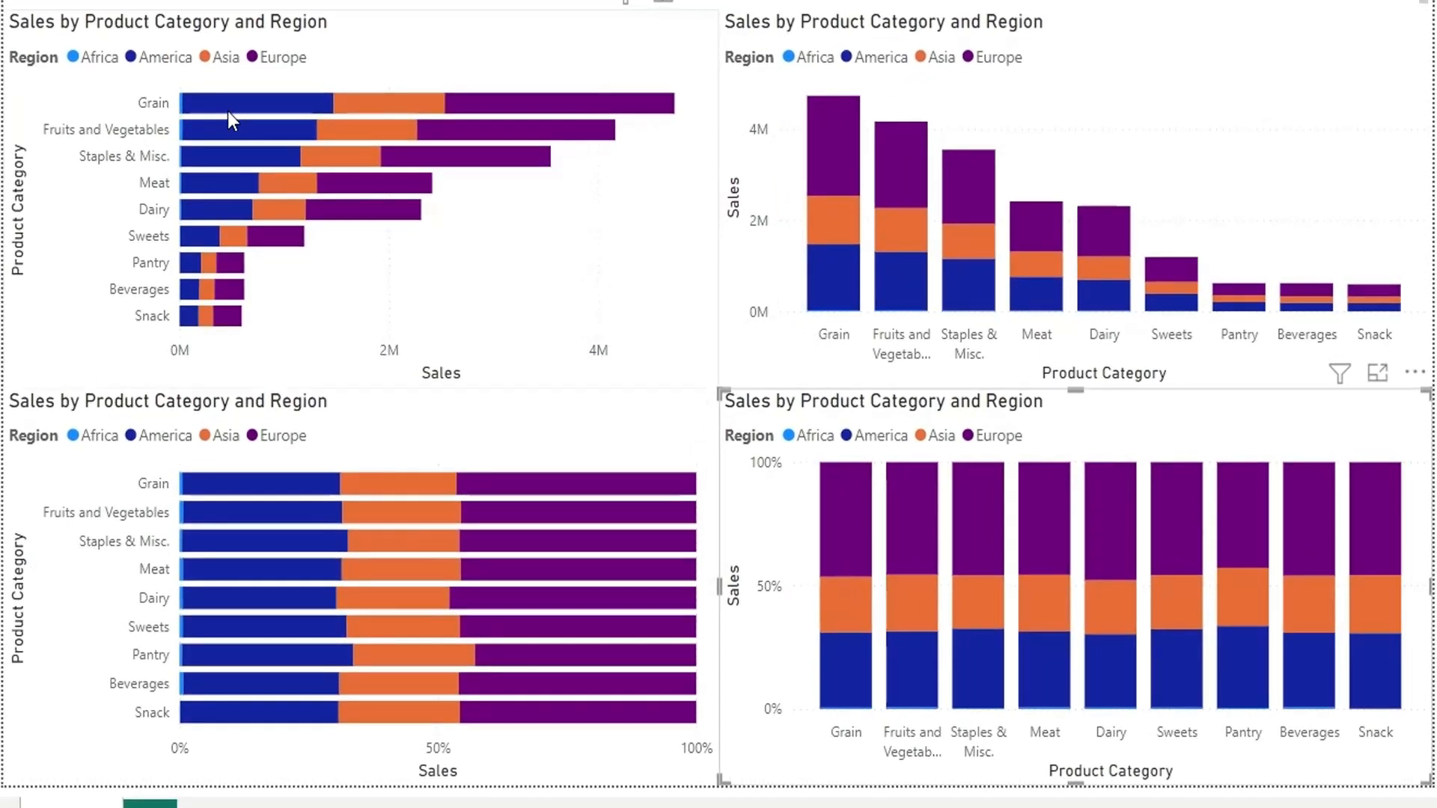
click(228, 111)
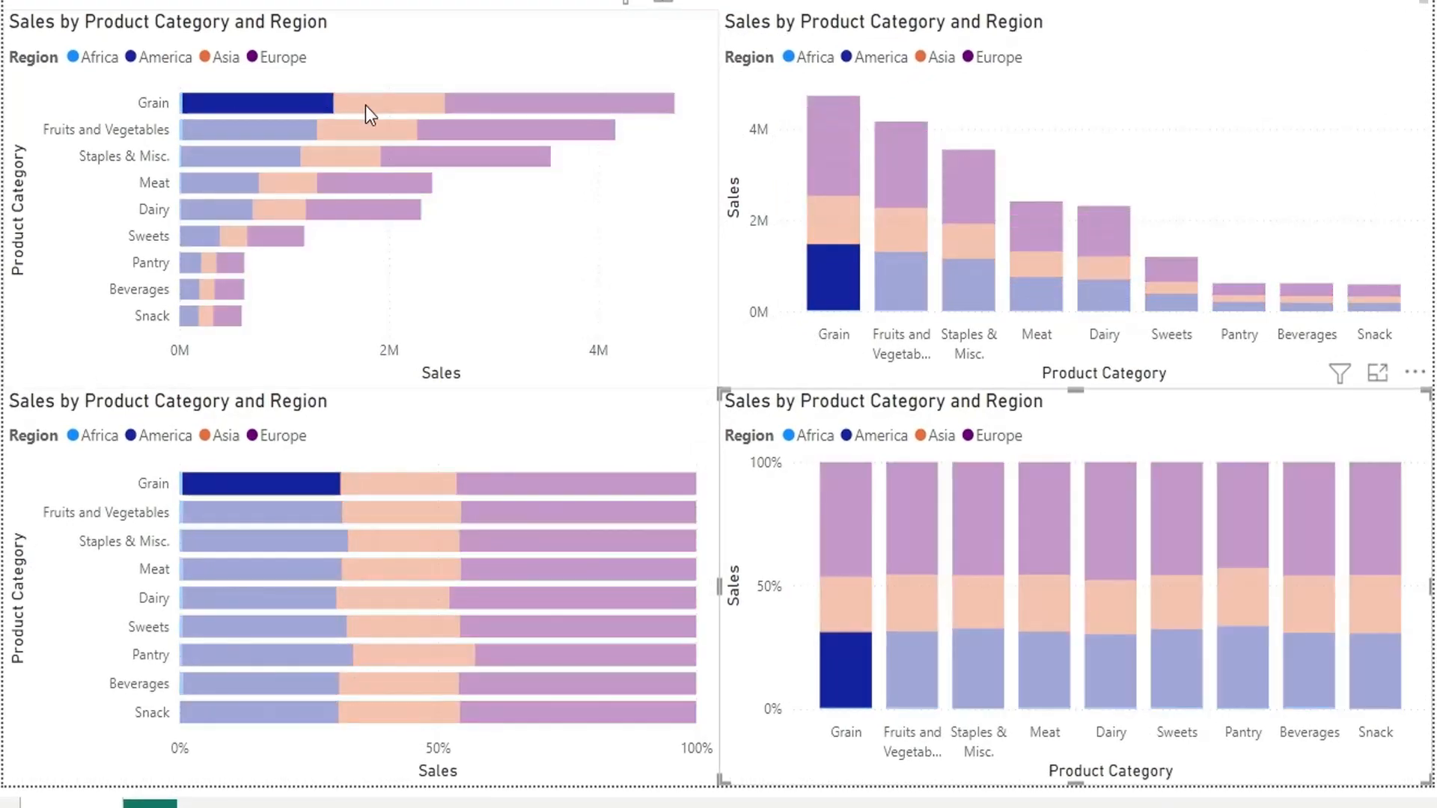
click(365, 106)
click(483, 106)
click(280, 128)
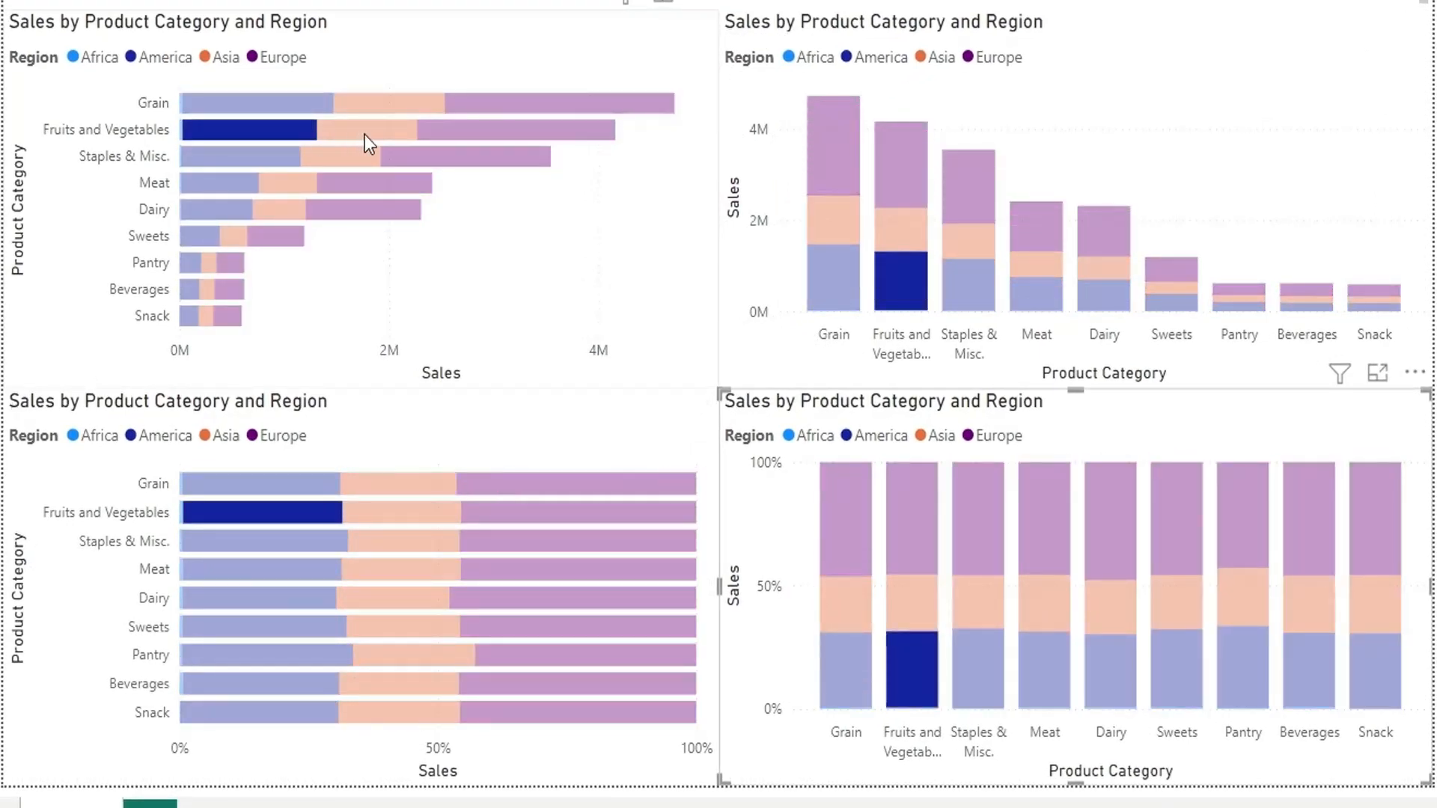
click(823, 162)
click(834, 217)
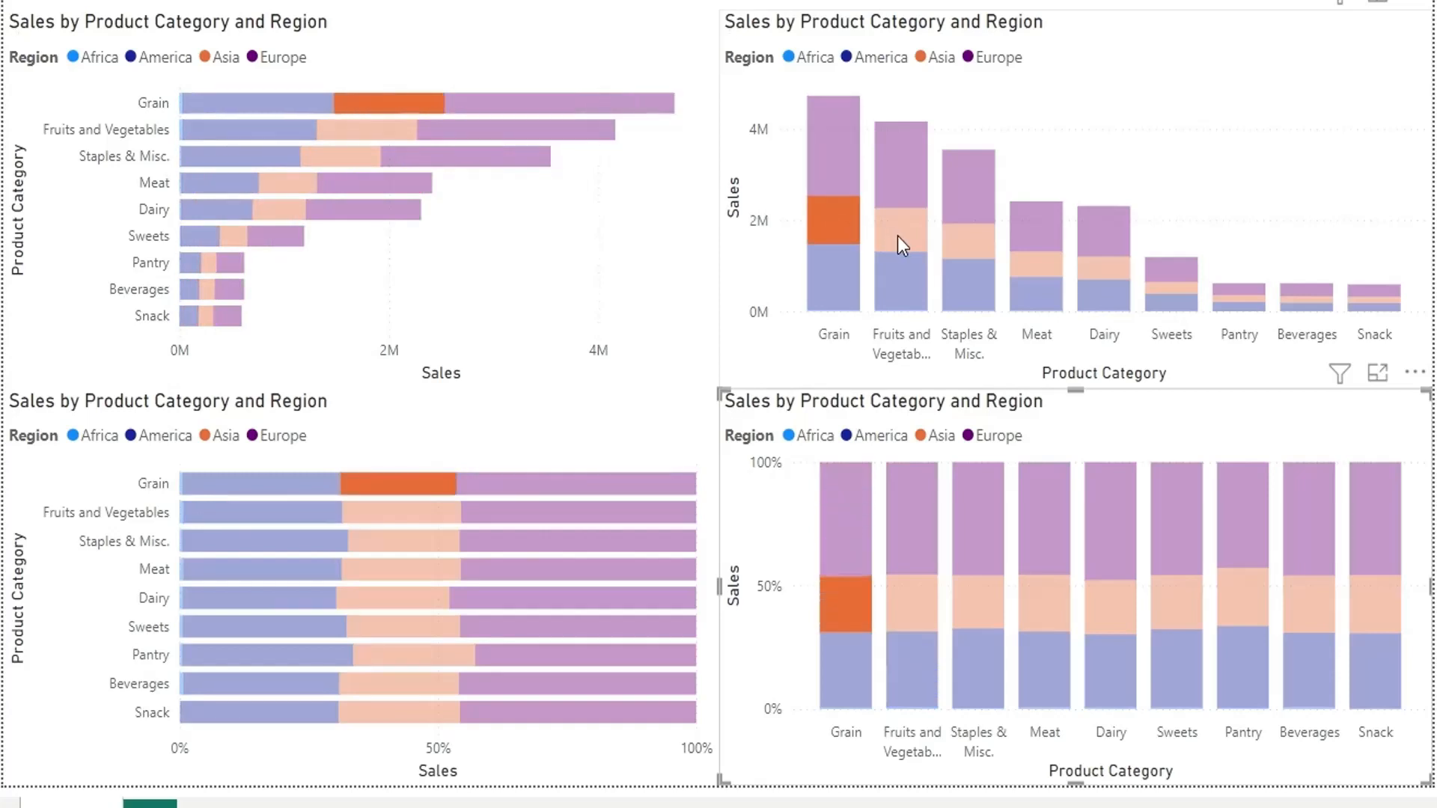
click(896, 236)
click(612, 562)
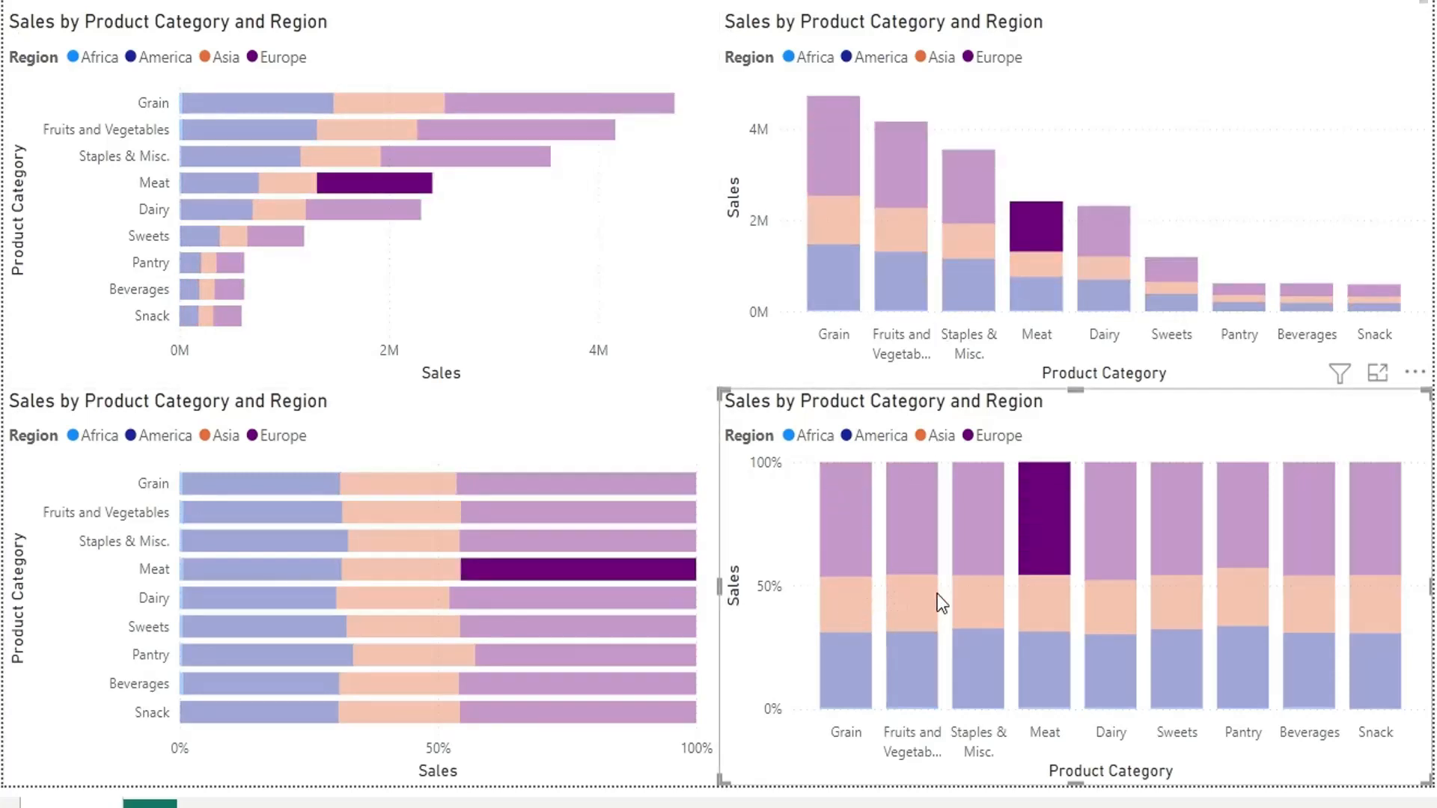
click(1057, 611)
click(1129, 611)
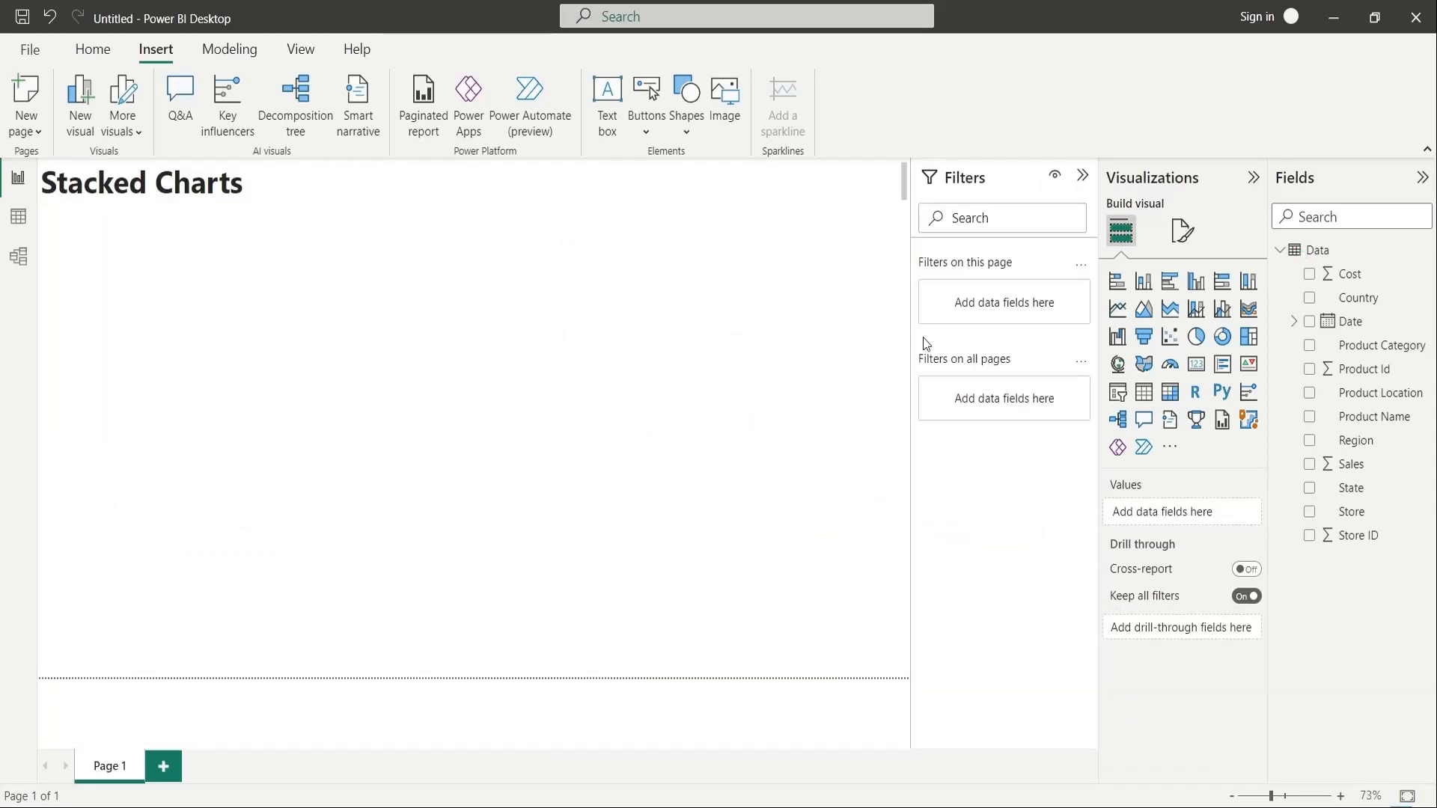
Insert a stacked bar chart and resize it to fill the upper-left quarter of the page under the Stacked Charts title.
click(1117, 281)
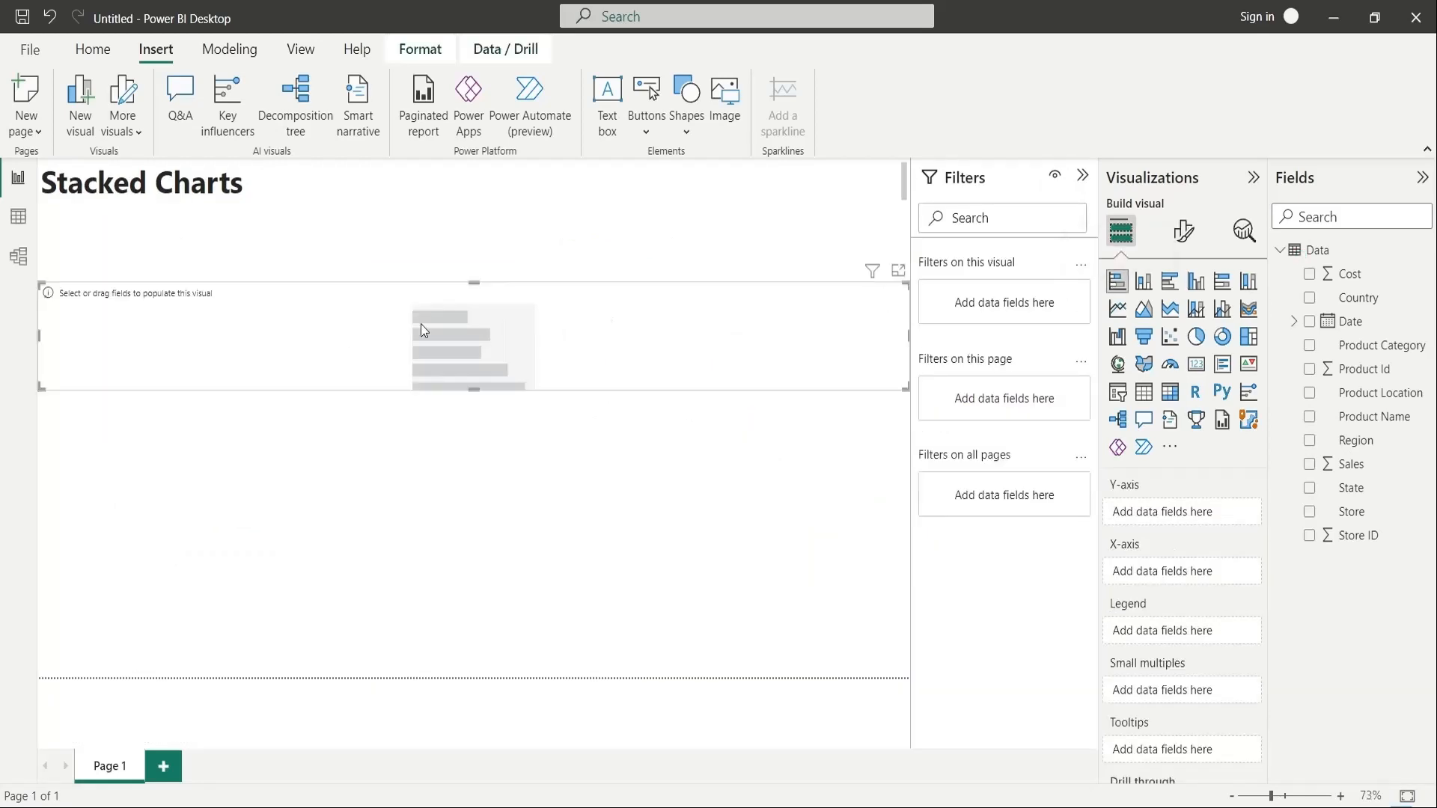
drag(478, 284, 475, 205)
drag(907, 298, 471, 317)
drag(254, 388, 255, 427)
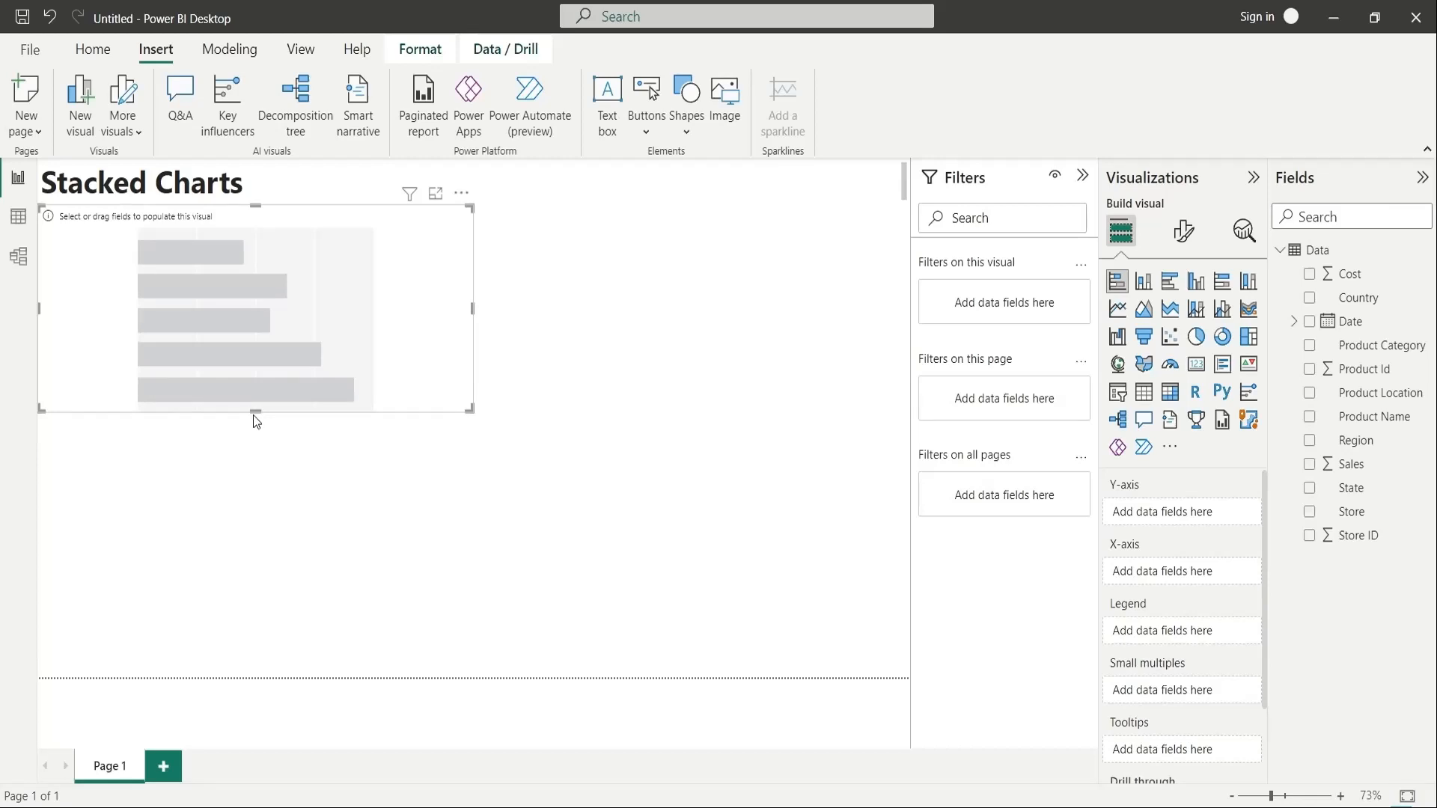
Assign Product Category to the Y-axis, Sales to the X-axis and Region to the legend, and make the chart slightly taller.
drag(1384, 345, 1195, 518)
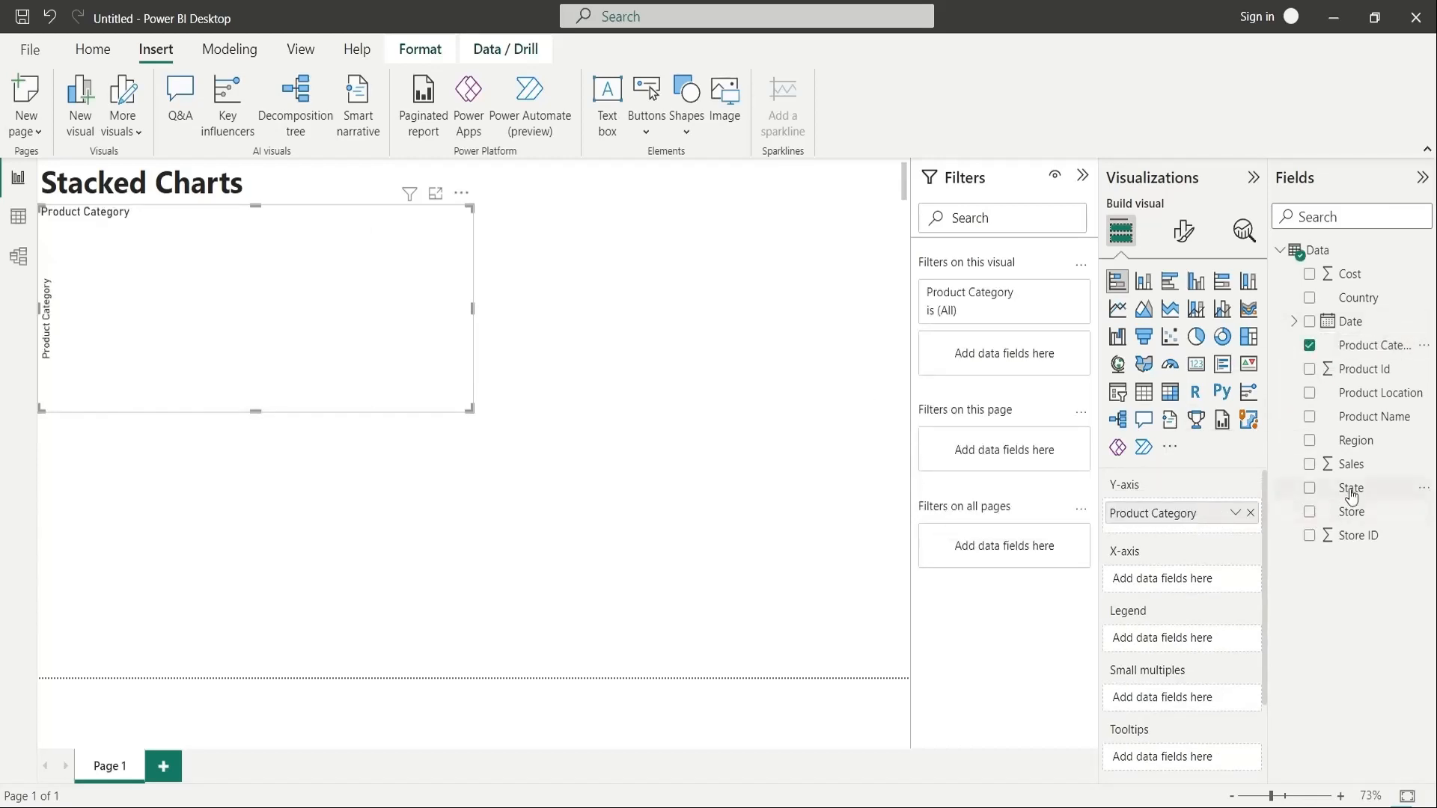
drag(1376, 466, 1009, 580)
key(BackSpace)
key(Return)
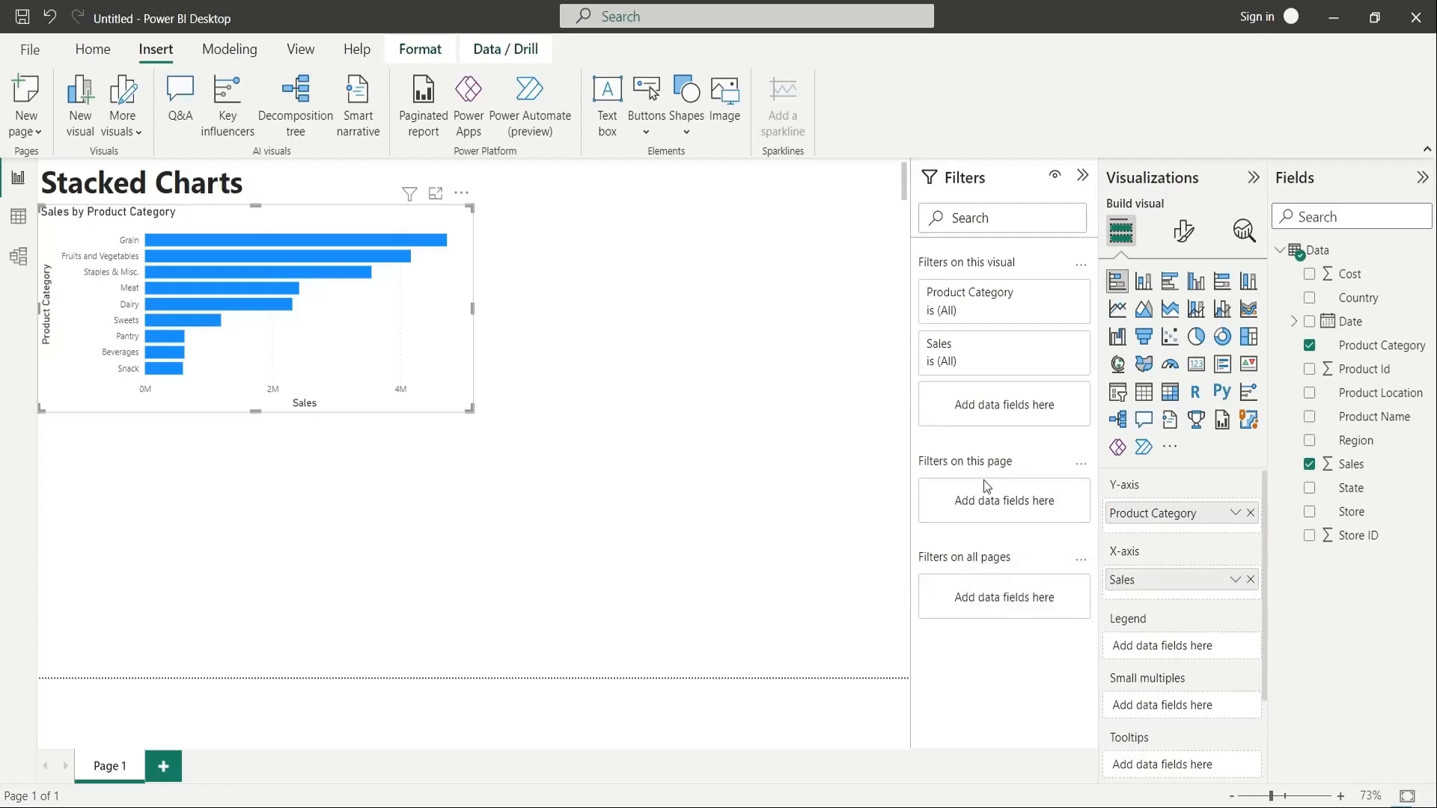
drag(1373, 441, 1192, 648)
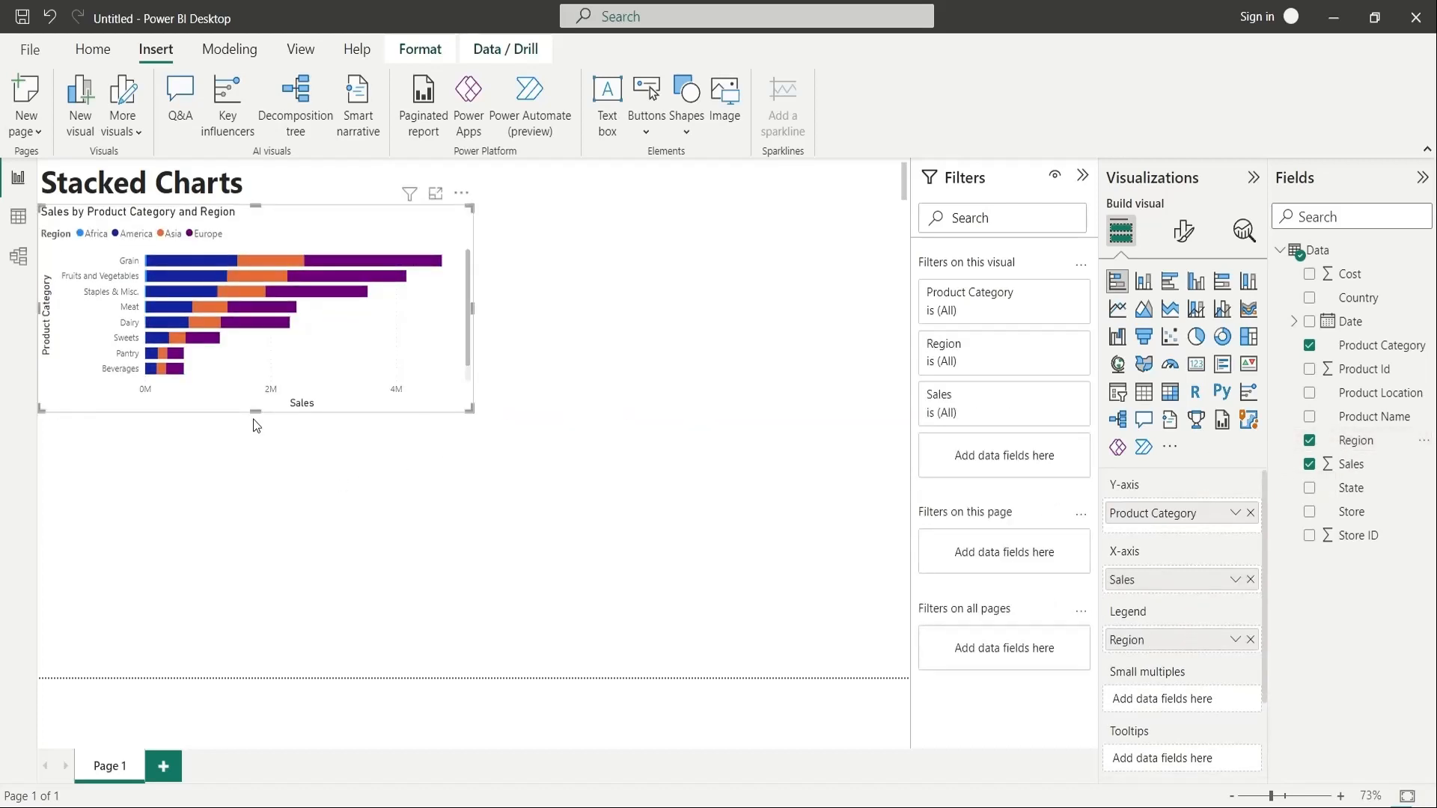
drag(252, 411, 253, 424)
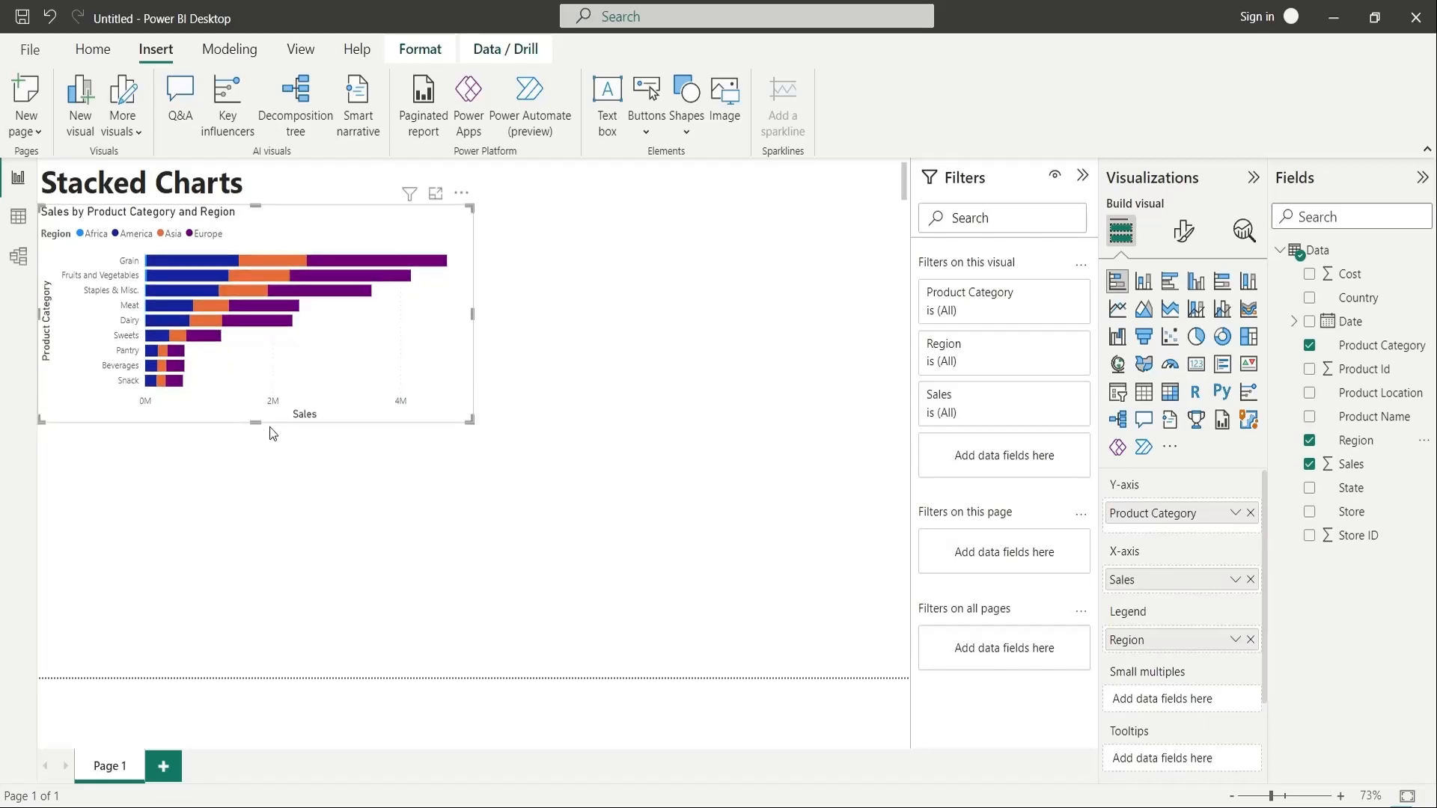
Duplicate the stacked bar chart, place the copy beside the original and convert it to a stacked column chart.
key(ctrl+c)
key(ctrl+v)
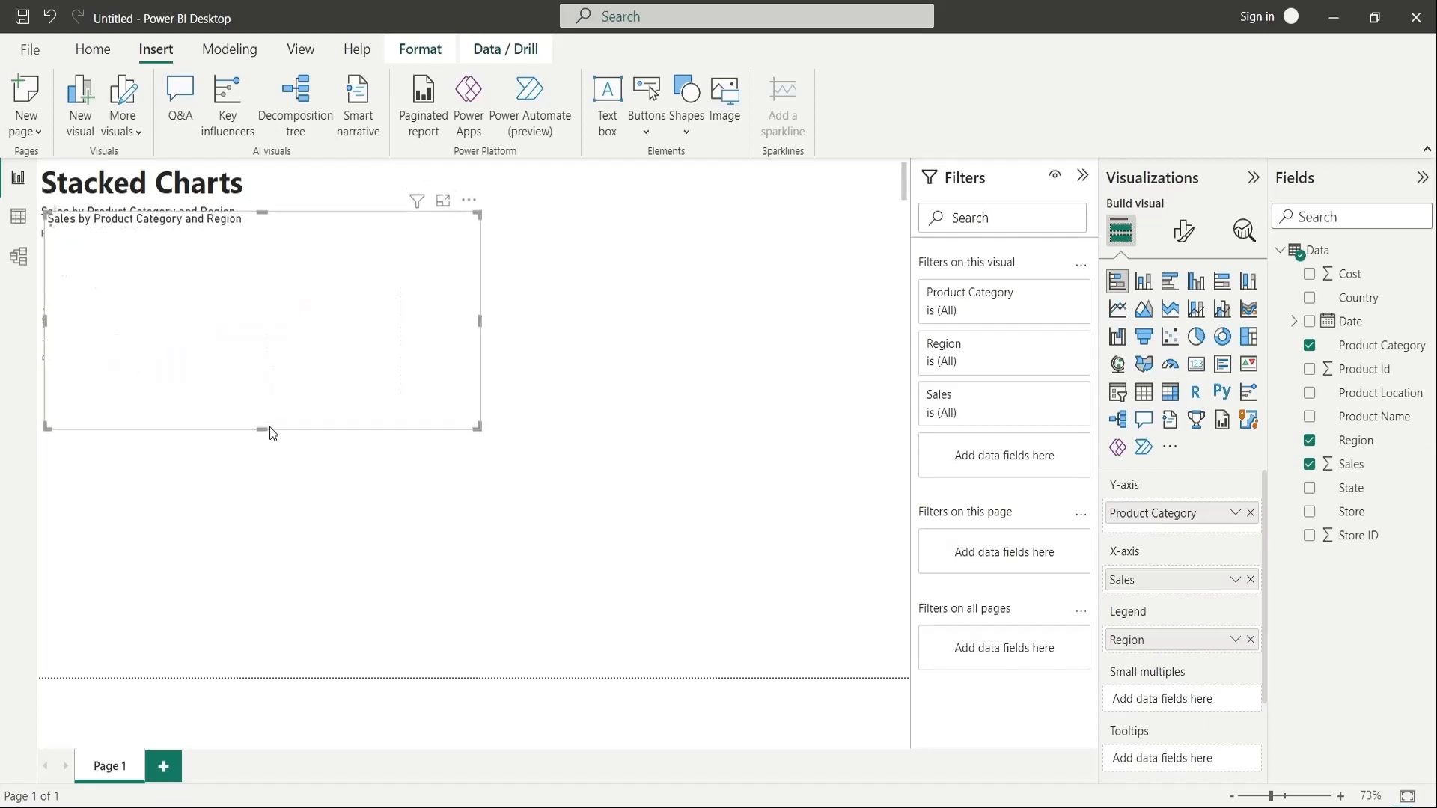
drag(316, 428, 751, 425)
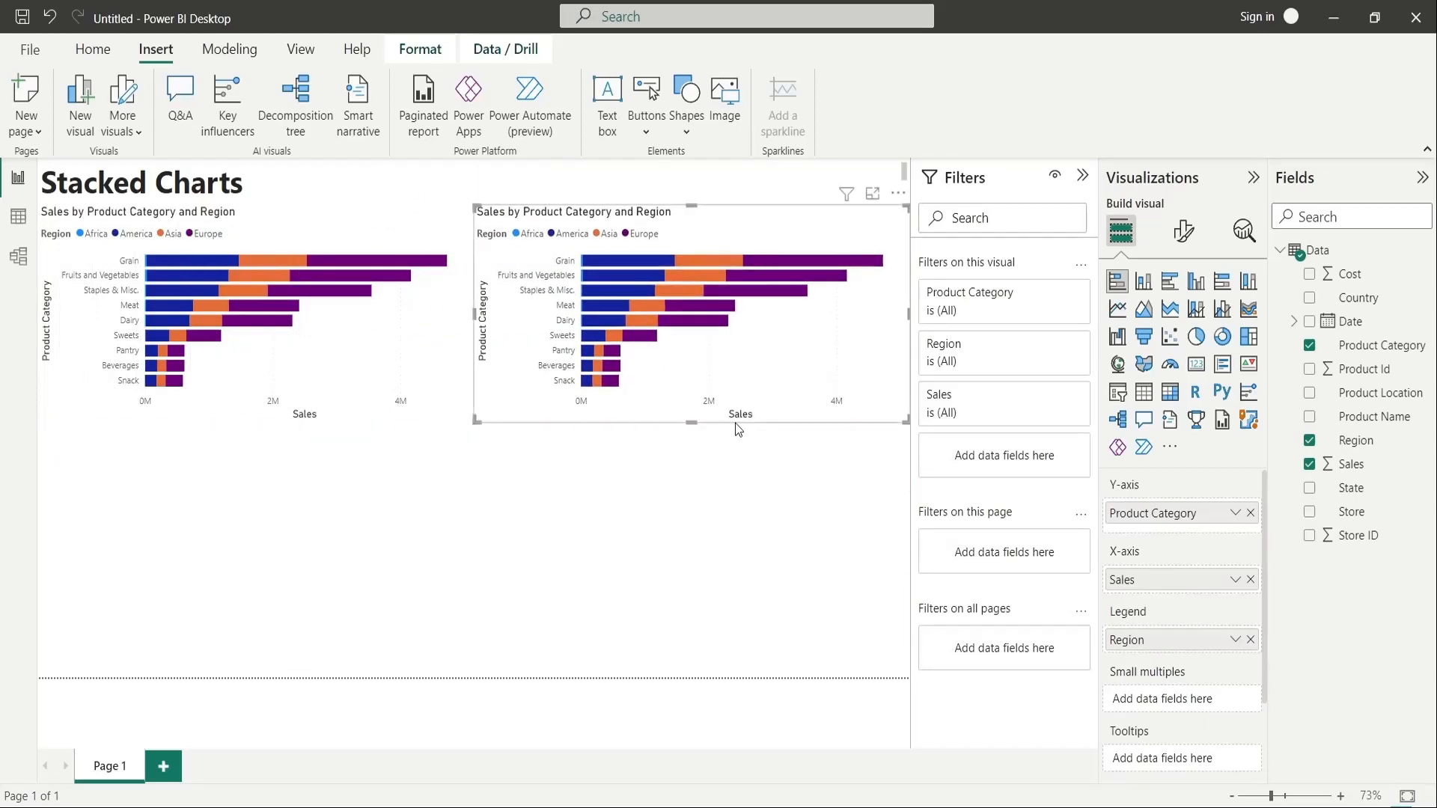
click(1143, 284)
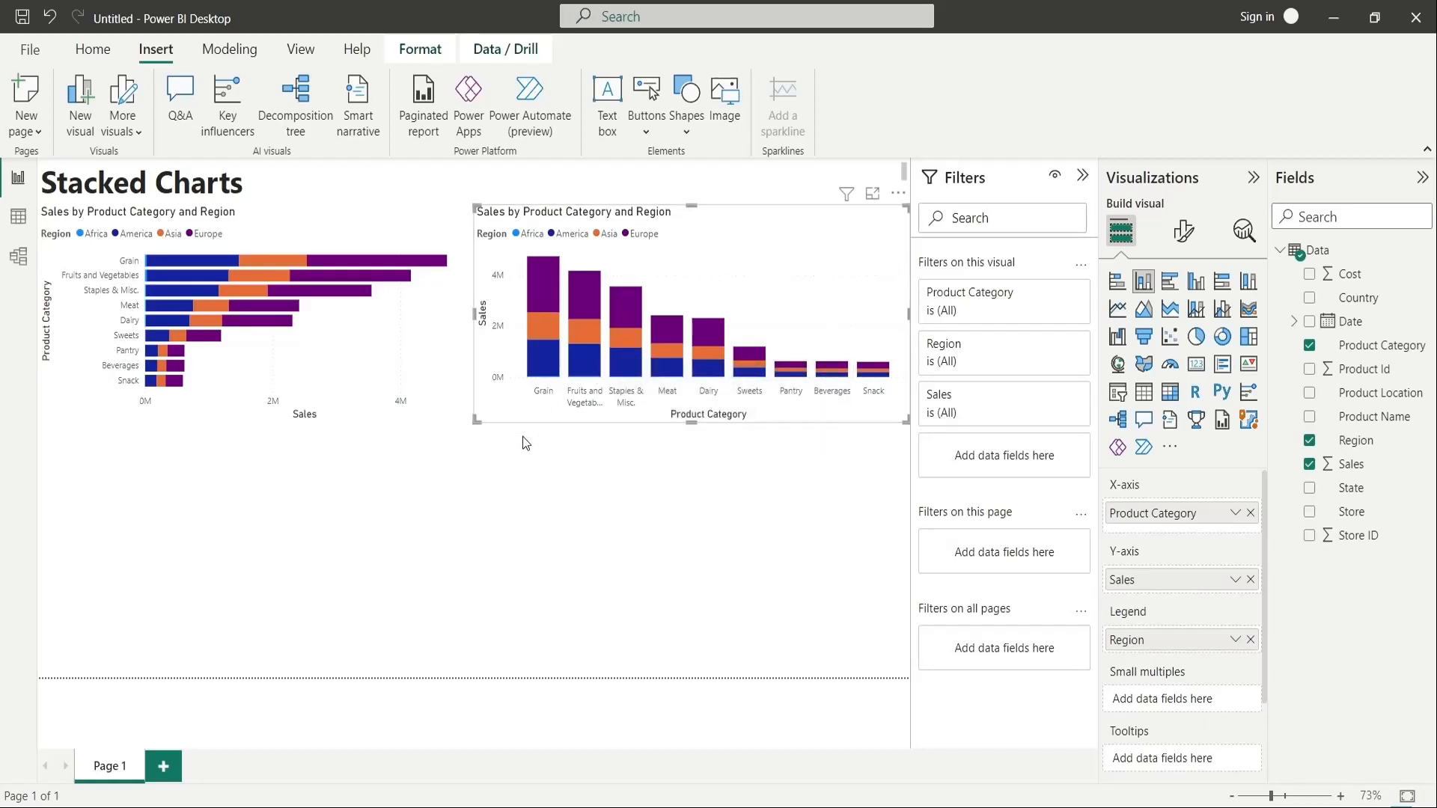
Duplicate the stacked column chart and place the copy directly below the stacked bar chart.
key(ctrl+c)
key(ctrl+v)
drag(494, 428, 66, 640)
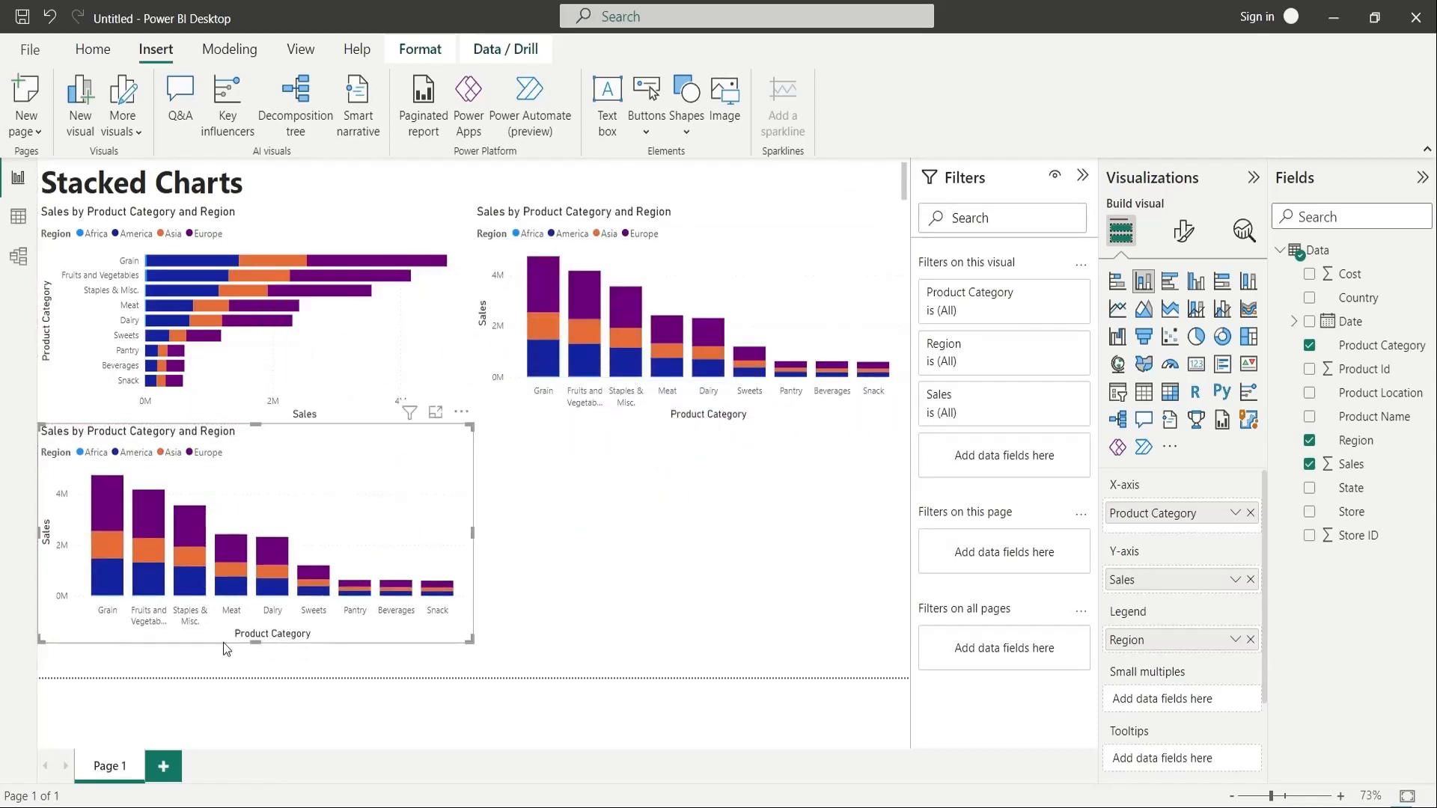
Extend the lower chart to the page's bottom edge and adjust the heights of all three charts to form two even rows.
drag(226, 641, 223, 674)
drag(253, 460, 256, 441)
click(326, 415)
click(689, 425)
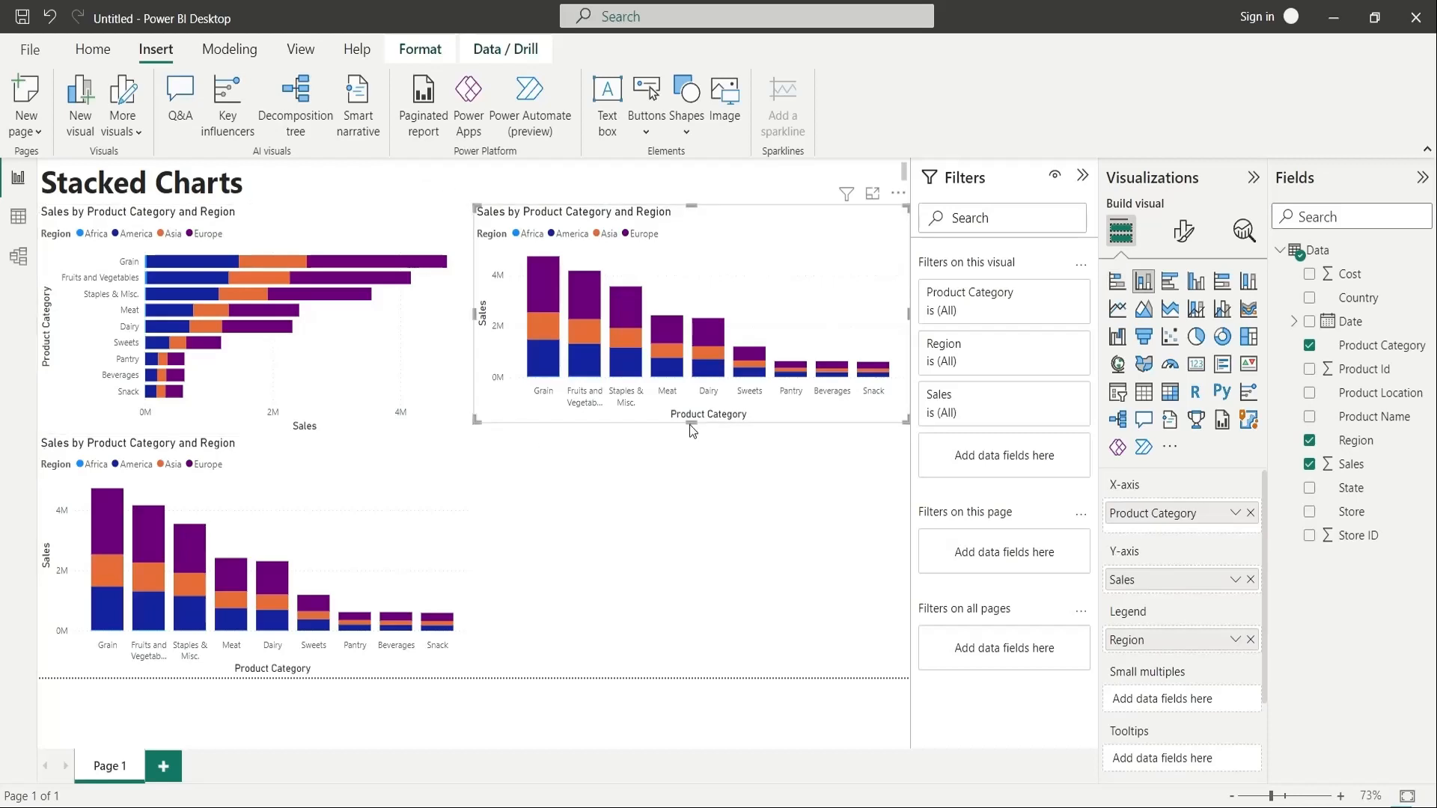
drag(689, 424, 689, 437)
Convert the chart below the stacked bar chart to a 100% stacked bar chart.
click(465, 466)
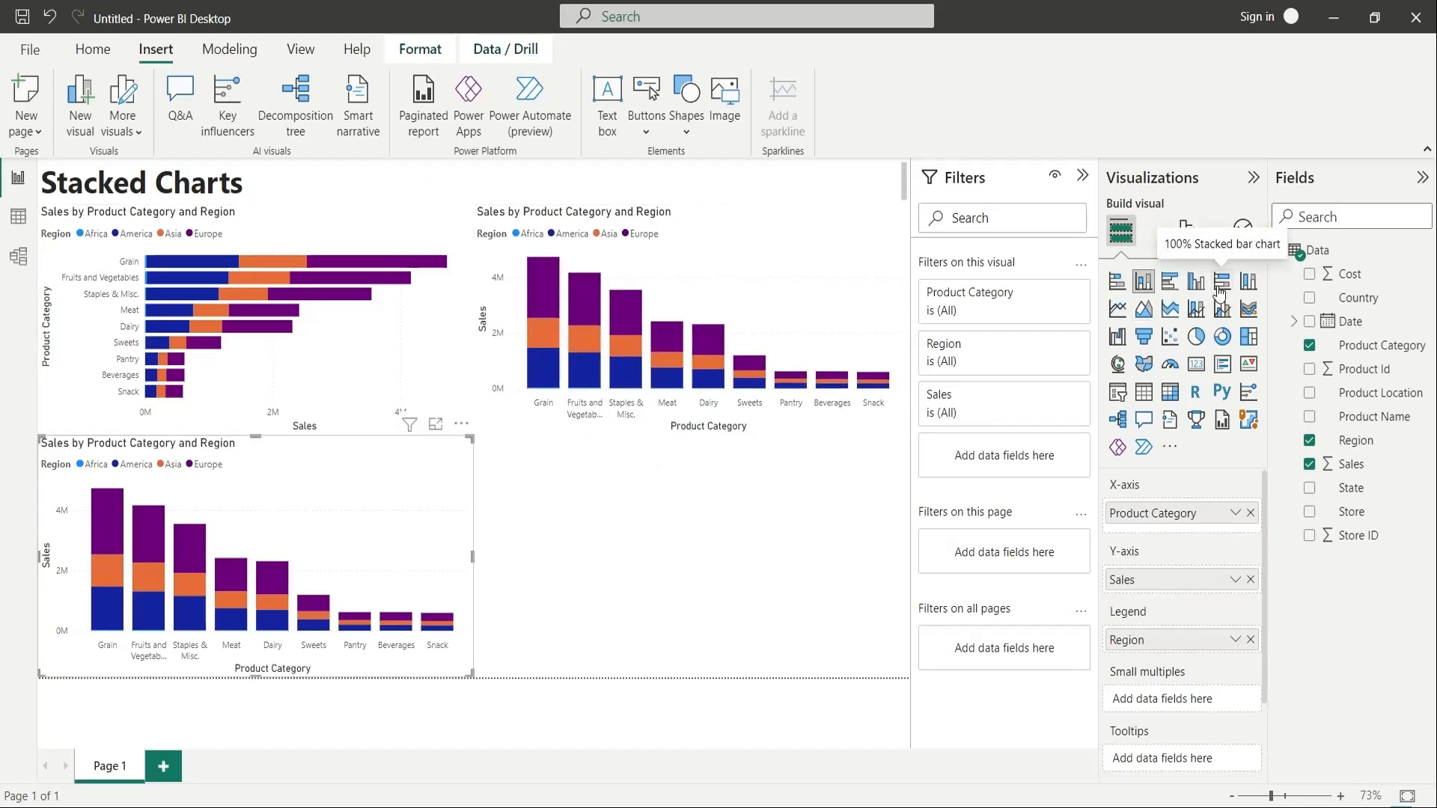
click(1220, 290)
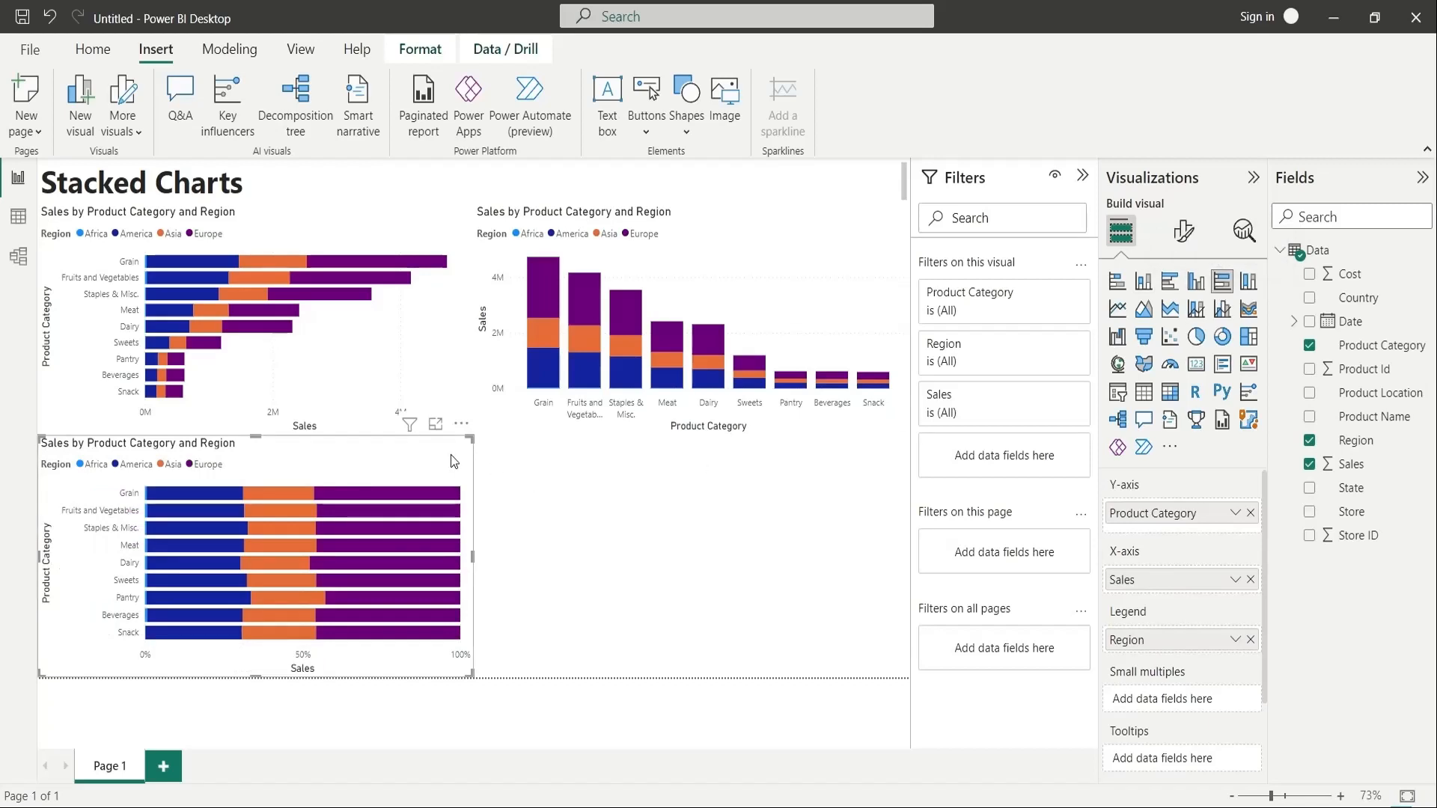
Duplicate the 100% stacked bar chart into the page's empty lower-right quarter and convert the copy to a 100% stacked column chart.
key(ctrl+c)
key(ctrl+v)
drag(424, 454, 843, 466)
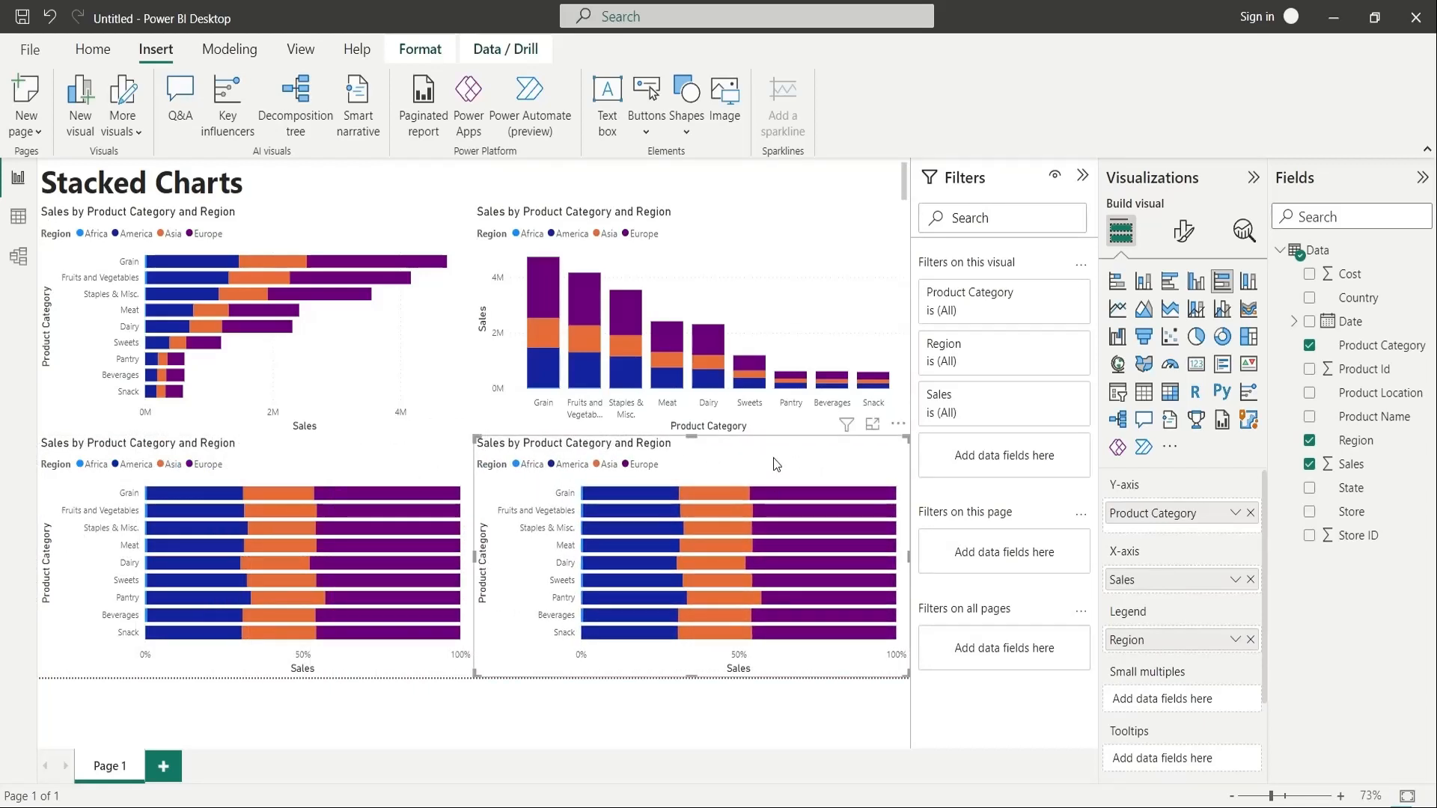
click(1246, 284)
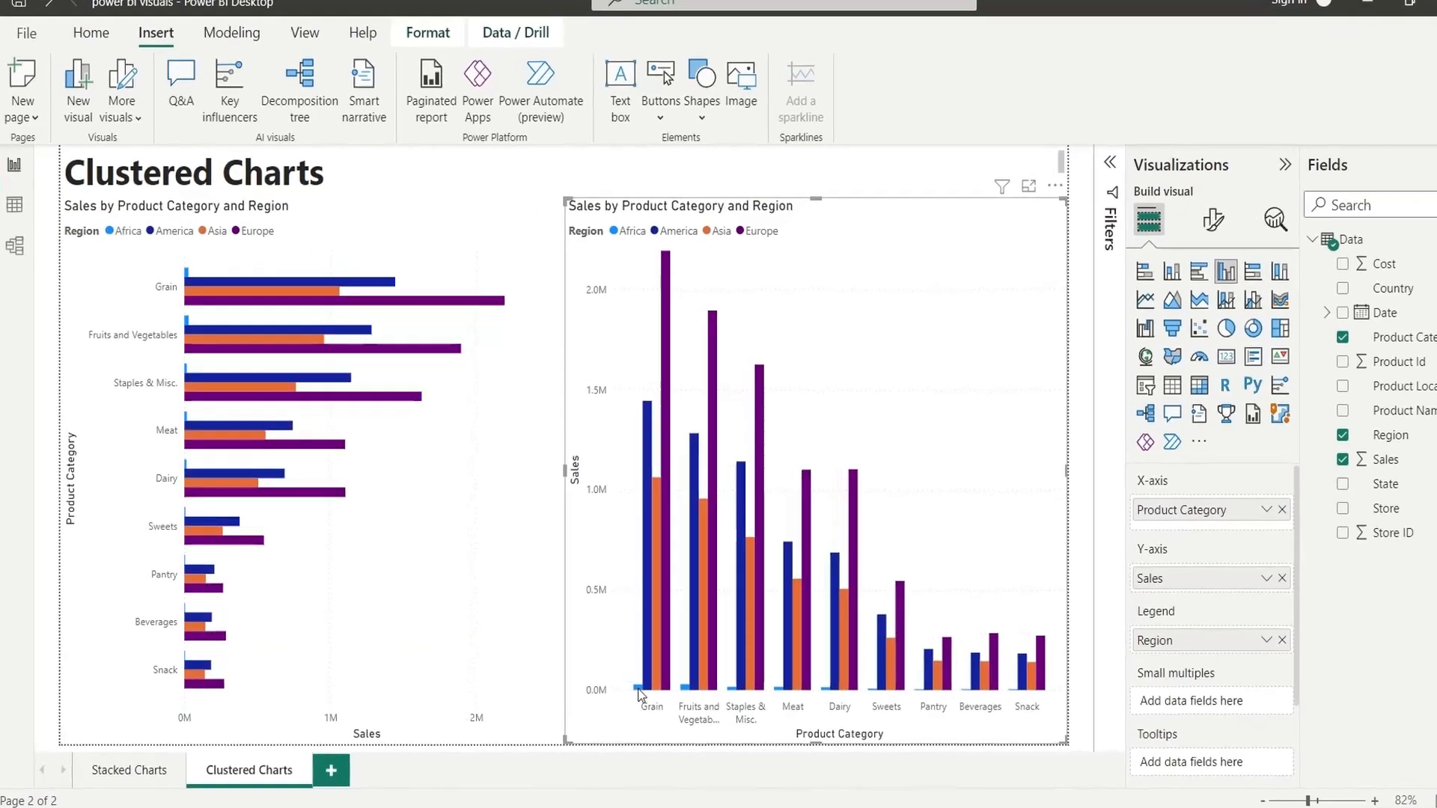
Examine the cross-highlighting of regions and product categories between the clustered bar and clustered column charts.
click(646, 757)
click(657, 724)
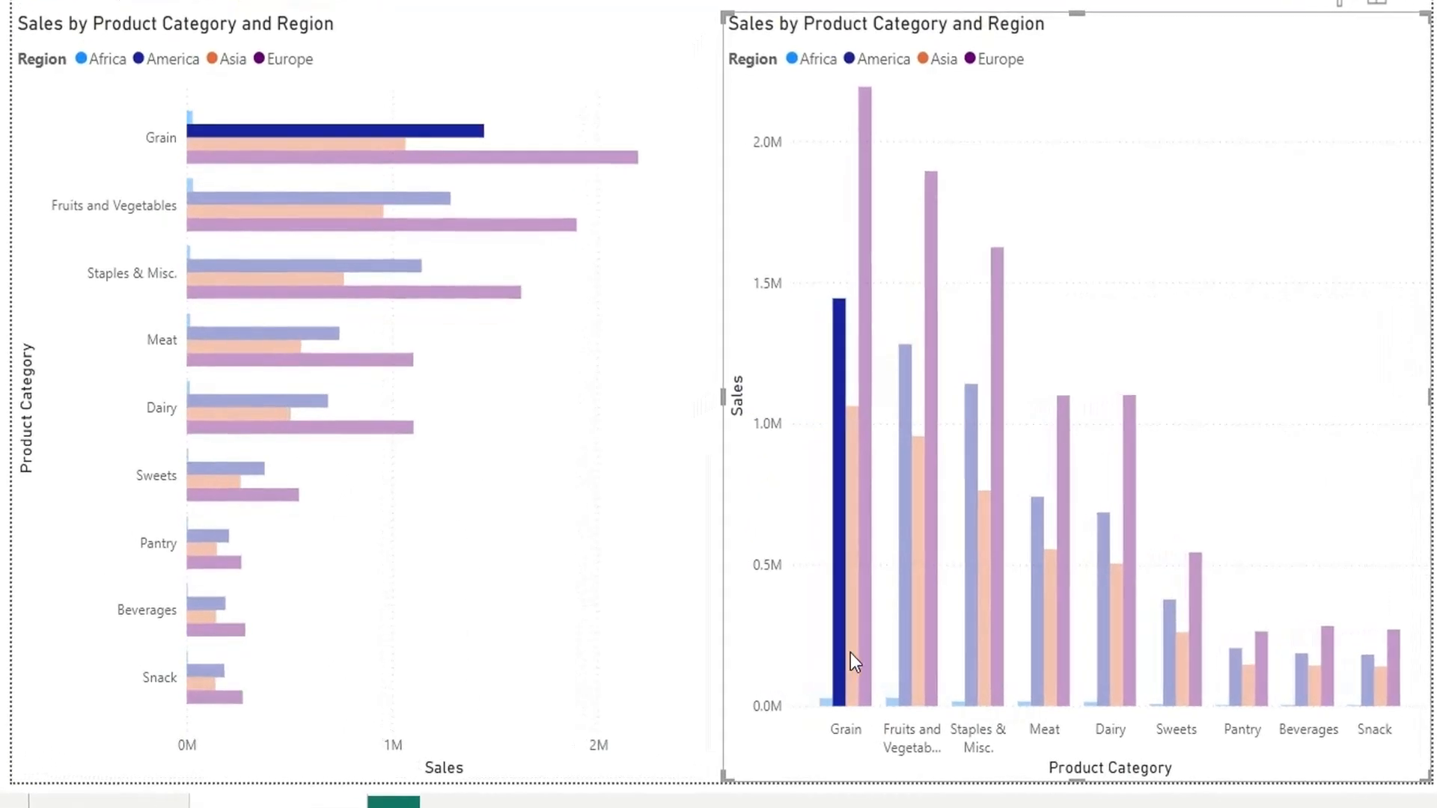
click(850, 651)
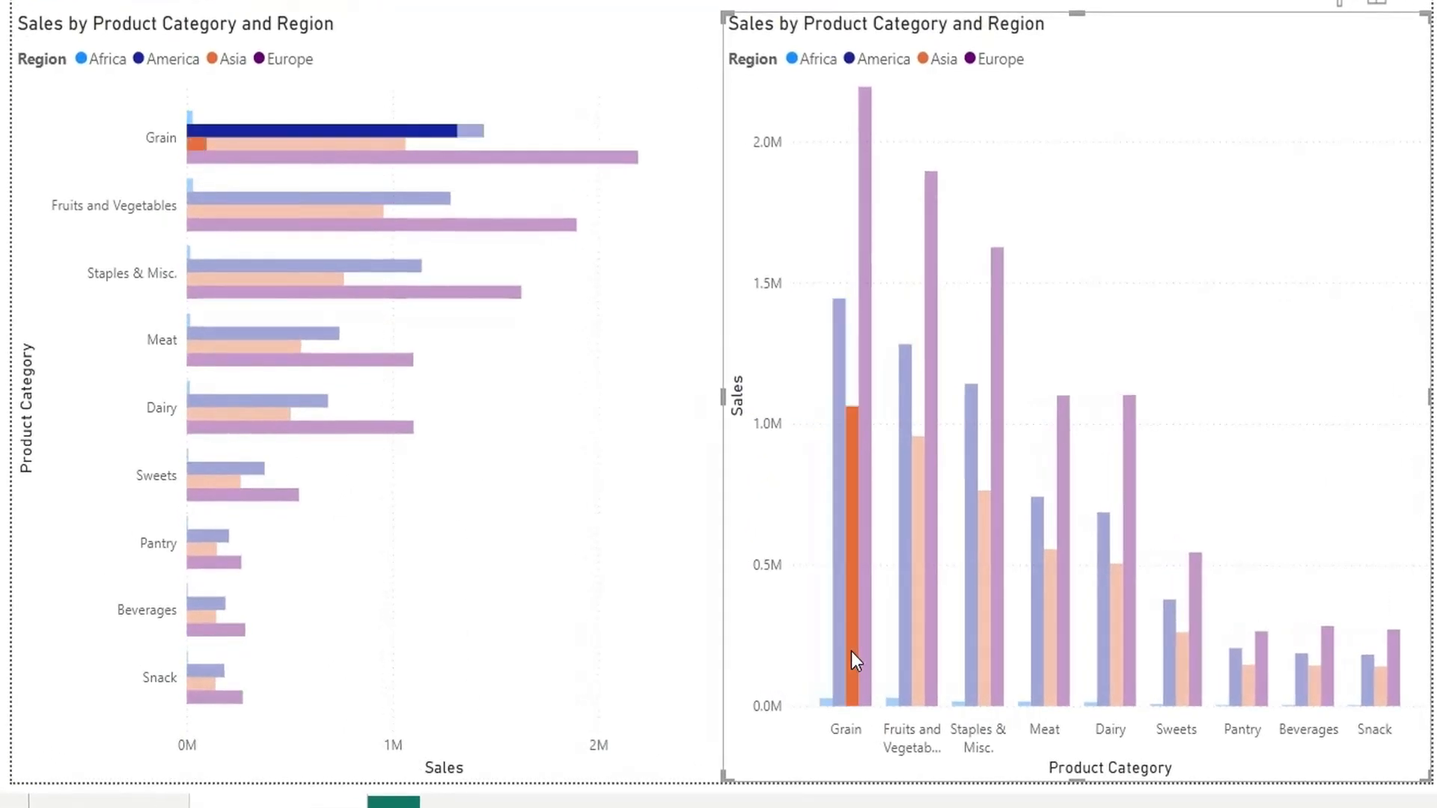
click(864, 639)
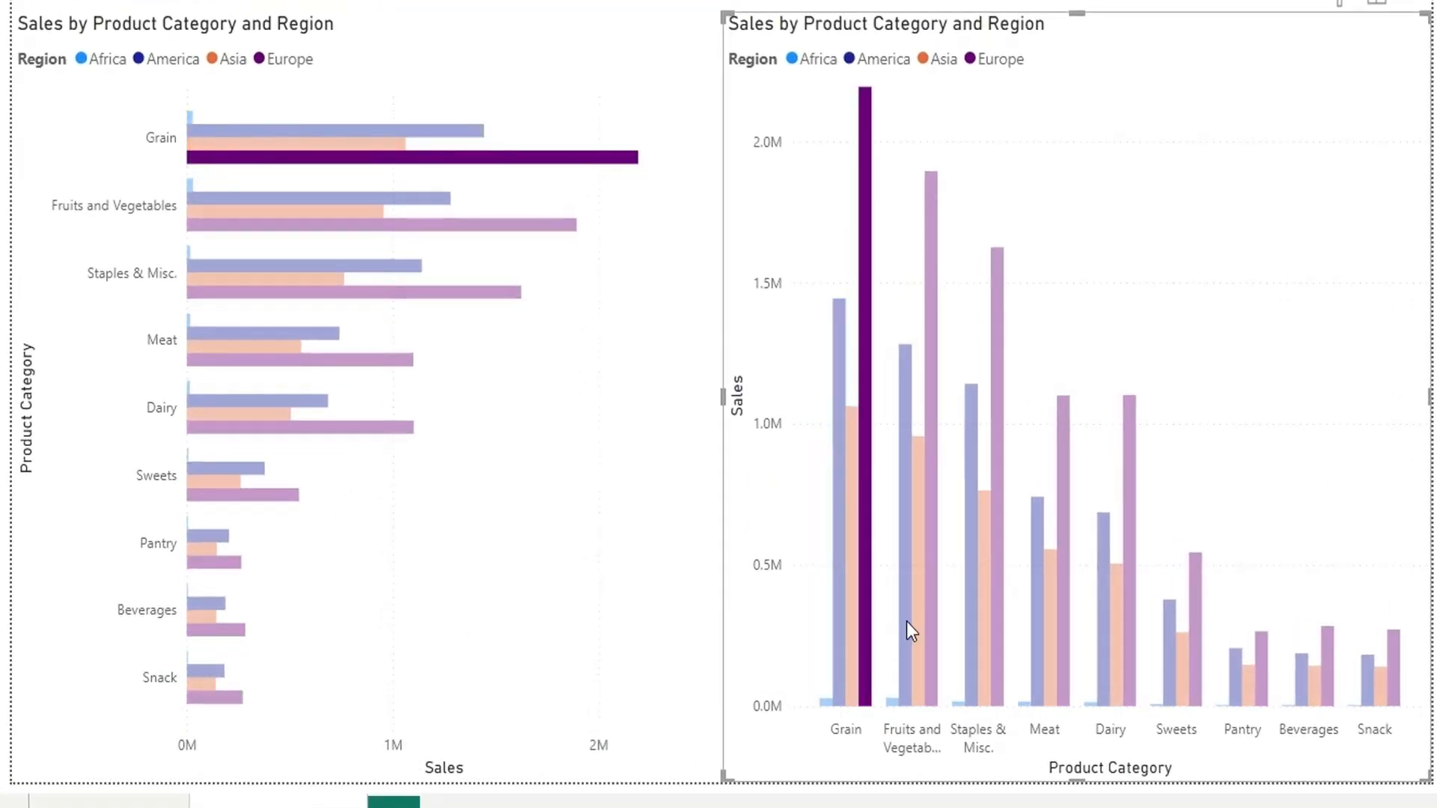
click(895, 700)
click(900, 672)
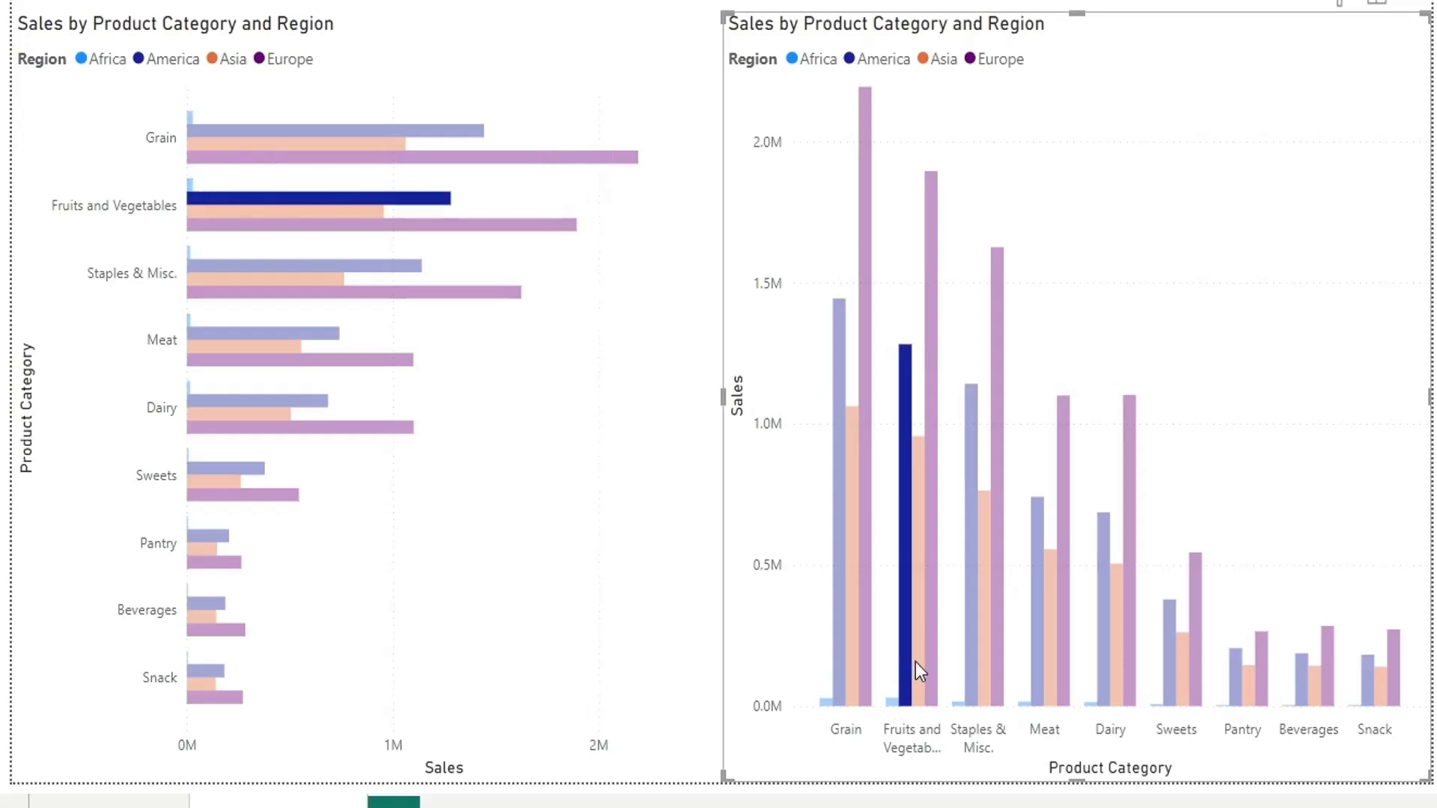
click(919, 655)
click(931, 642)
click(982, 642)
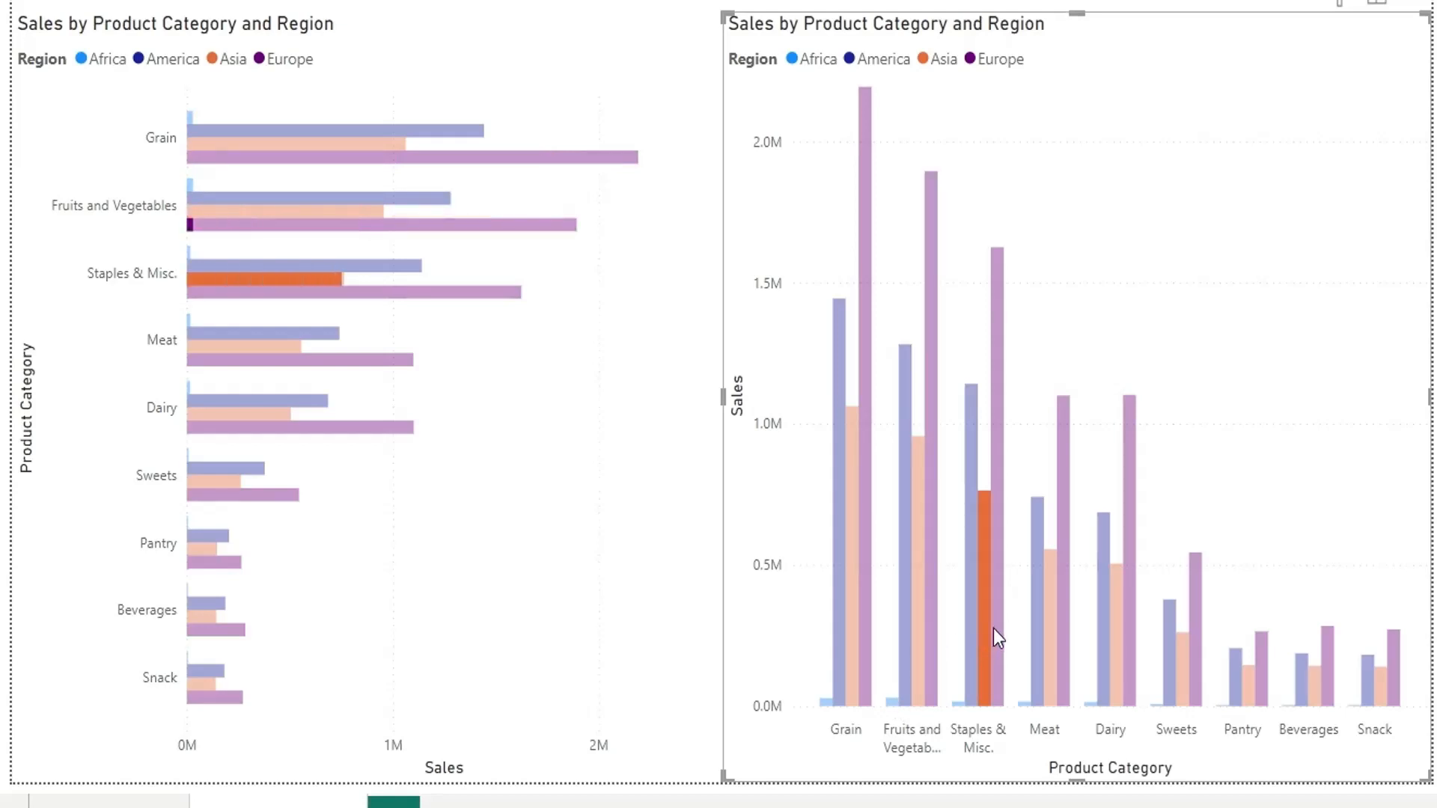
click(996, 628)
click(351, 362)
click(310, 334)
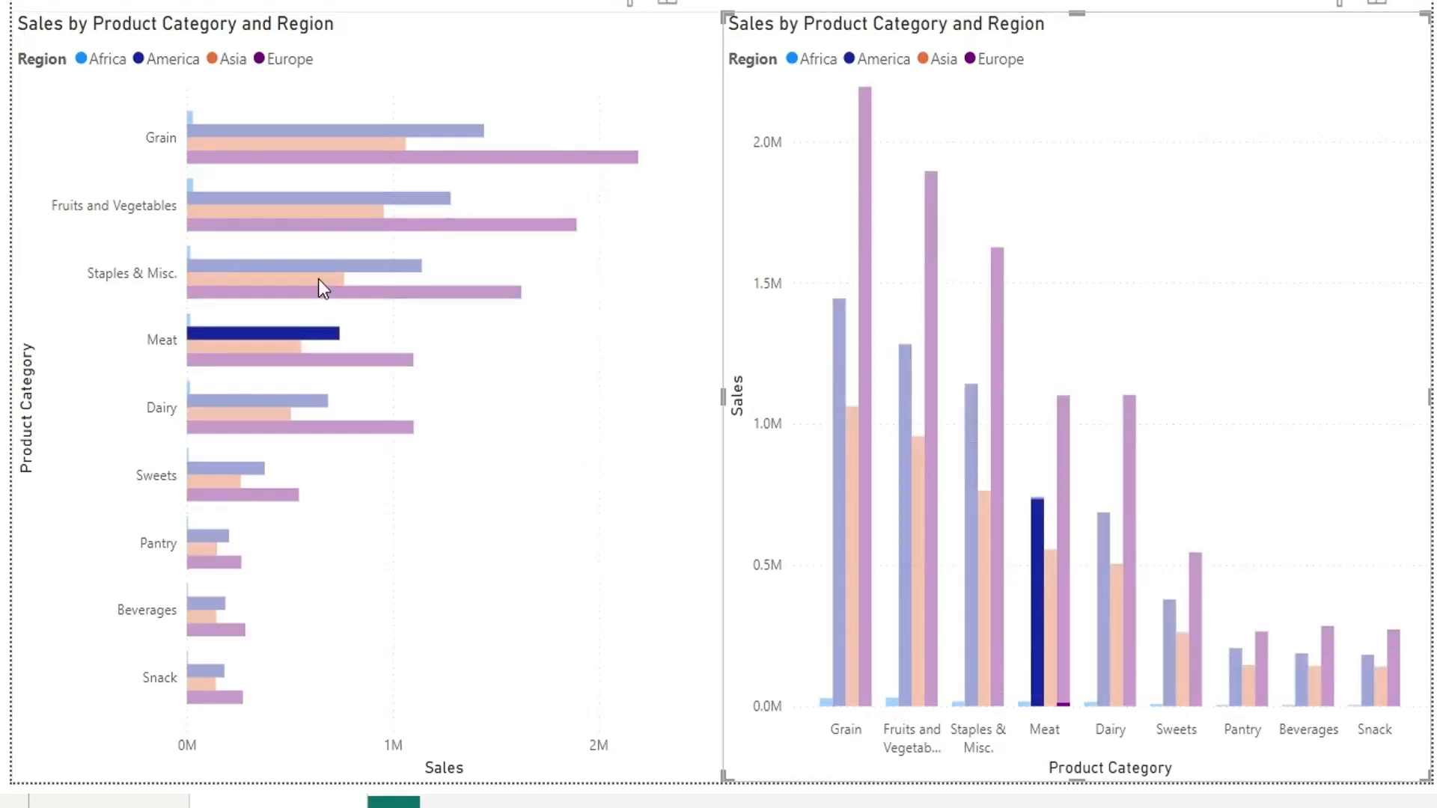
click(316, 266)
click(267, 418)
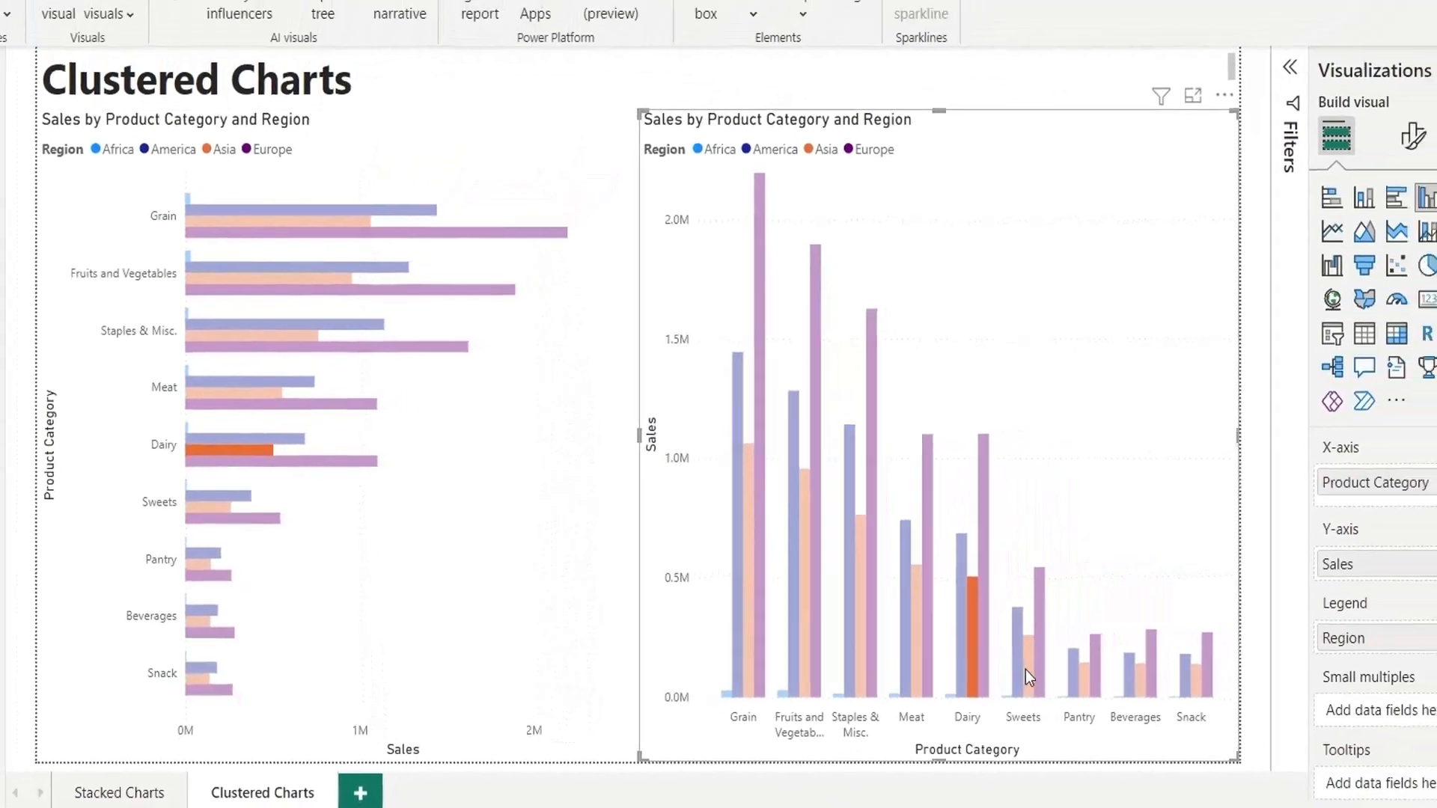
click(1183, 682)
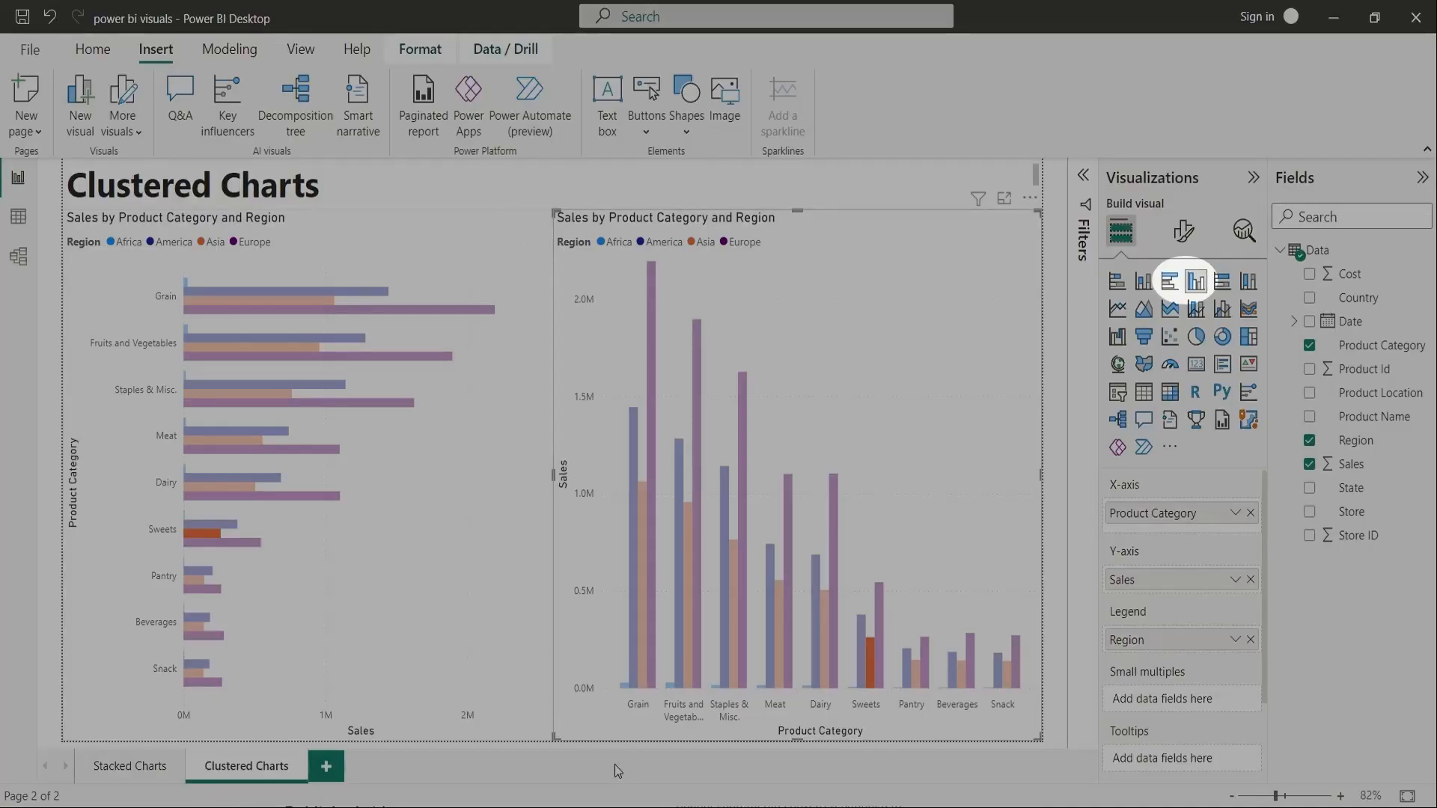
click(872, 681)
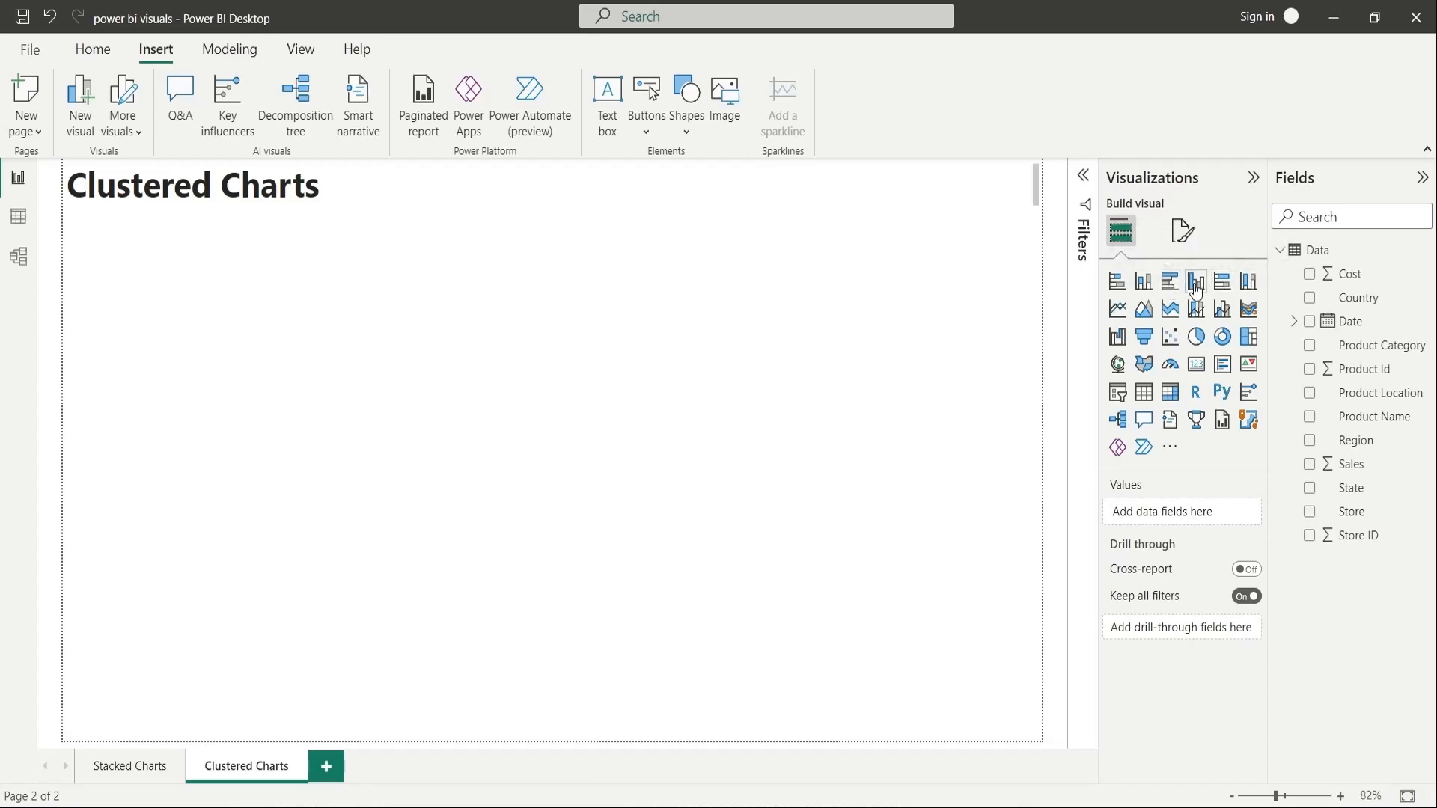
Insert a clustered bar chart on the Clustered Charts page and size it to fill the left half below the title.
click(1171, 284)
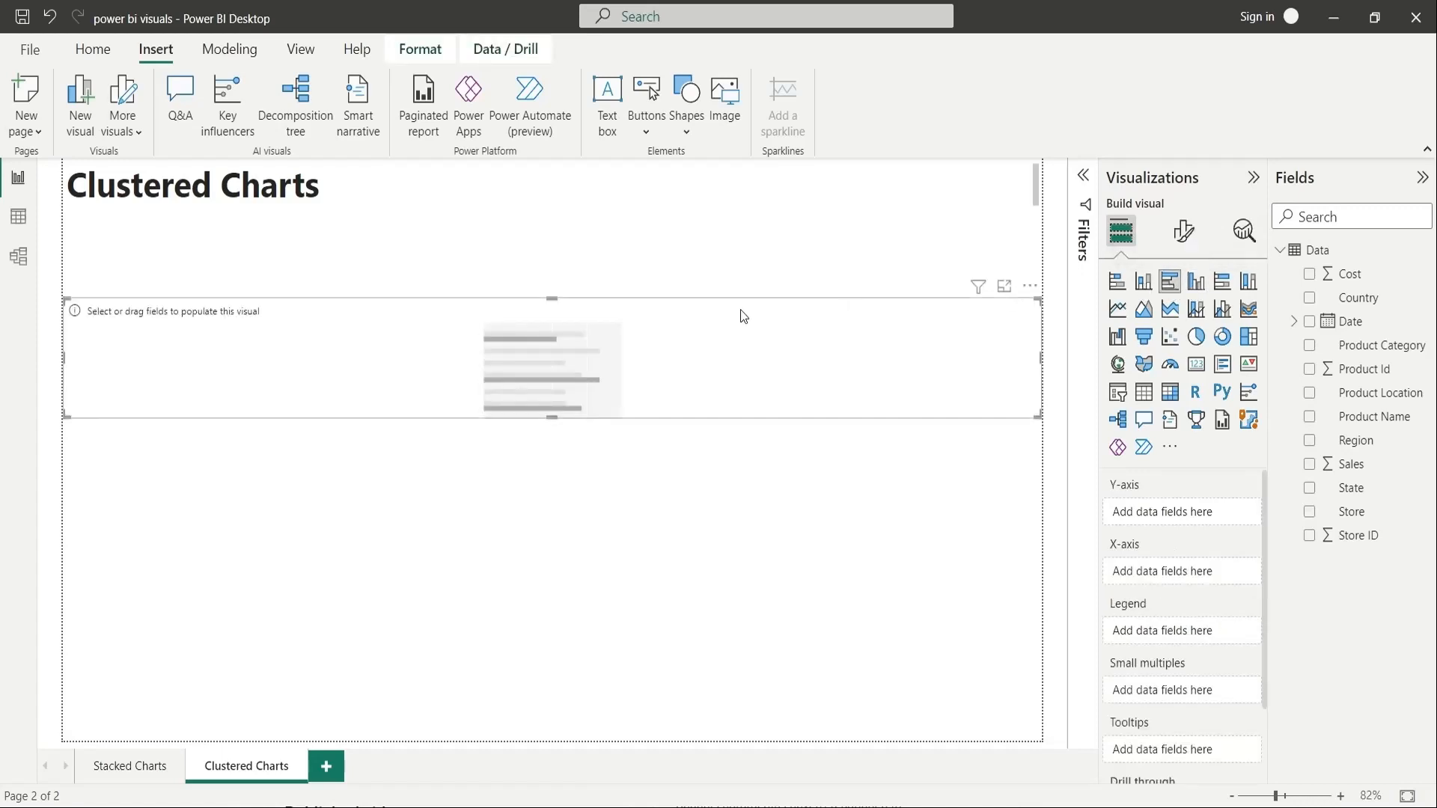
drag(1037, 416, 555, 747)
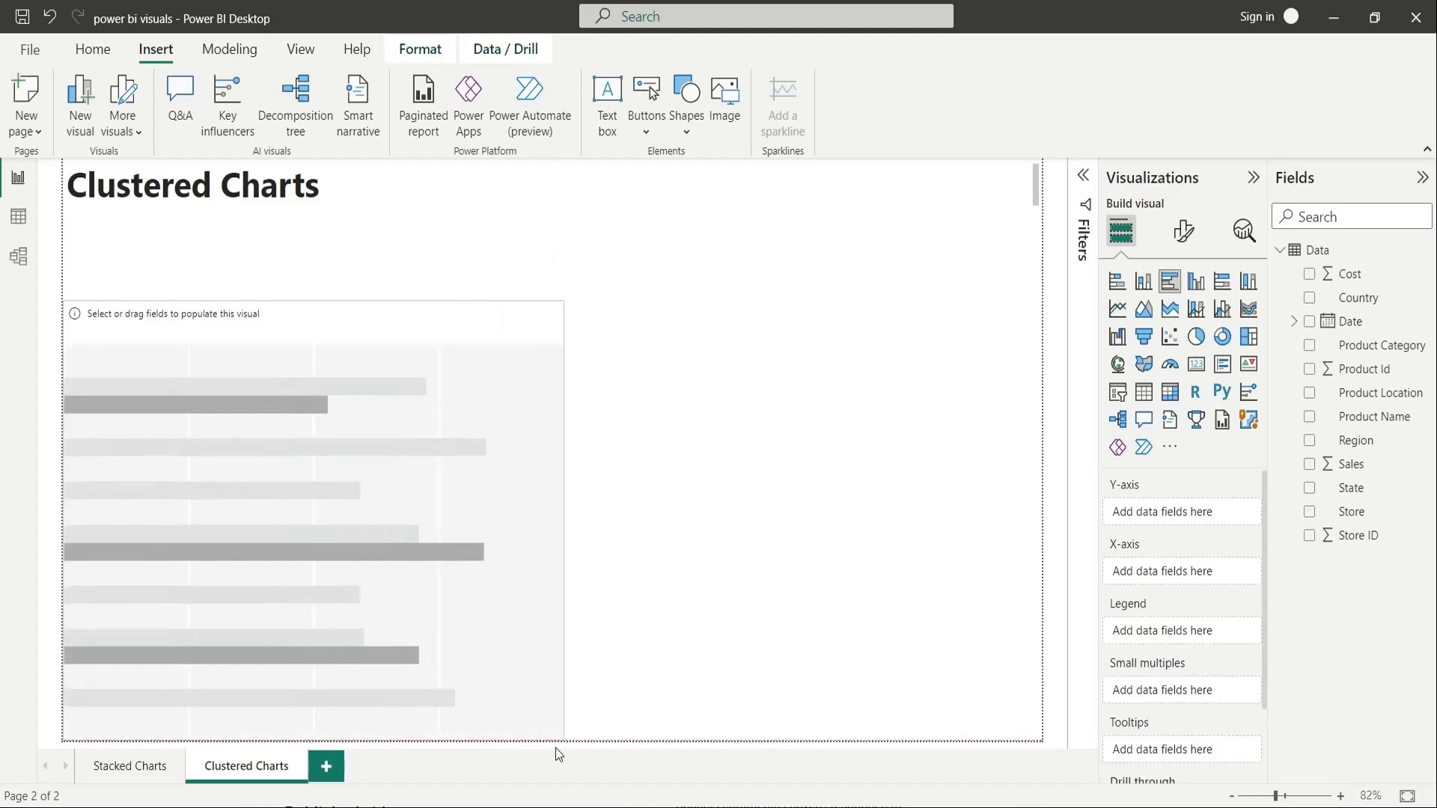
drag(308, 302, 308, 209)
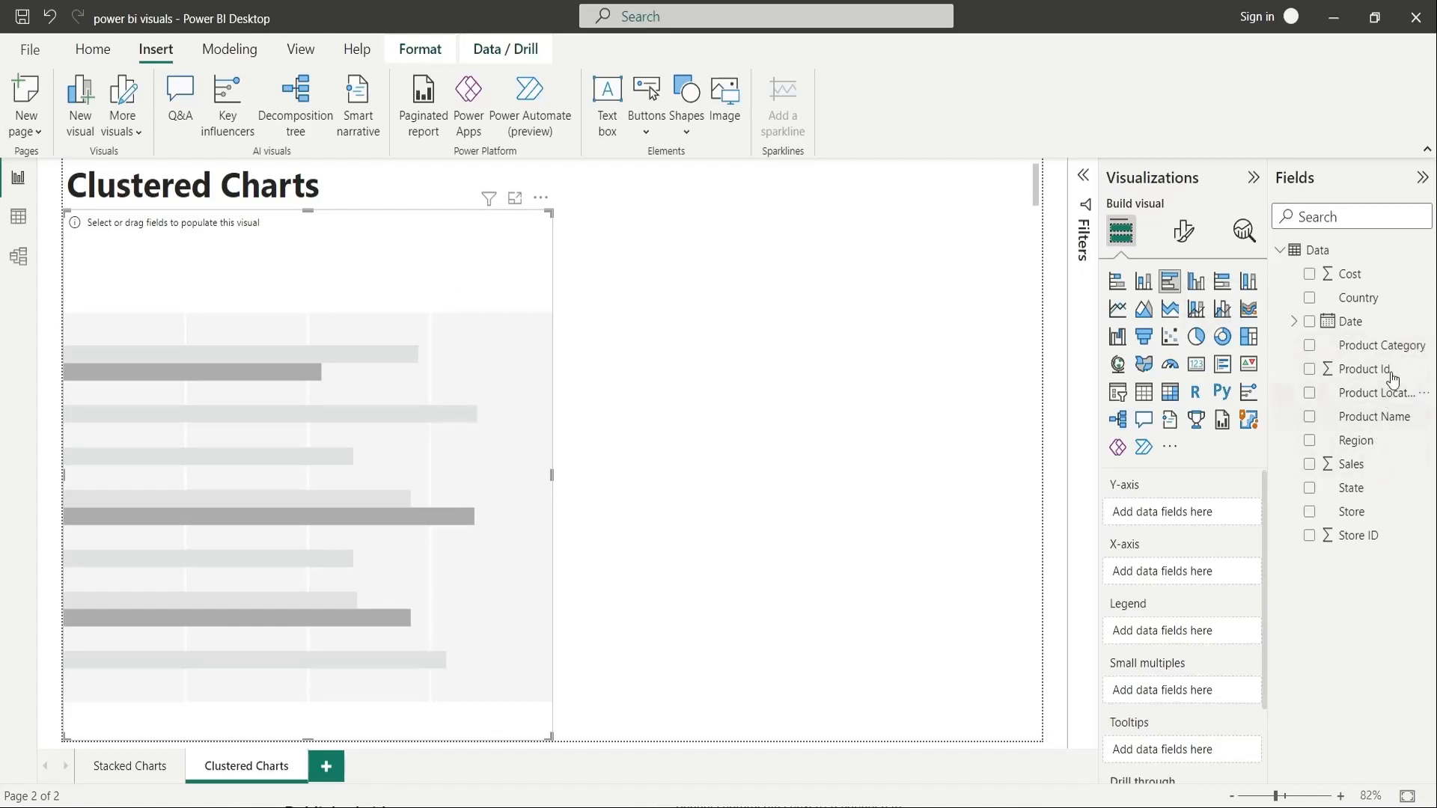
Plot Sales by Product Category in the clustered bar chart, rename the value field to Sales, and split the bars by Region.
drag(1377, 348, 1227, 516)
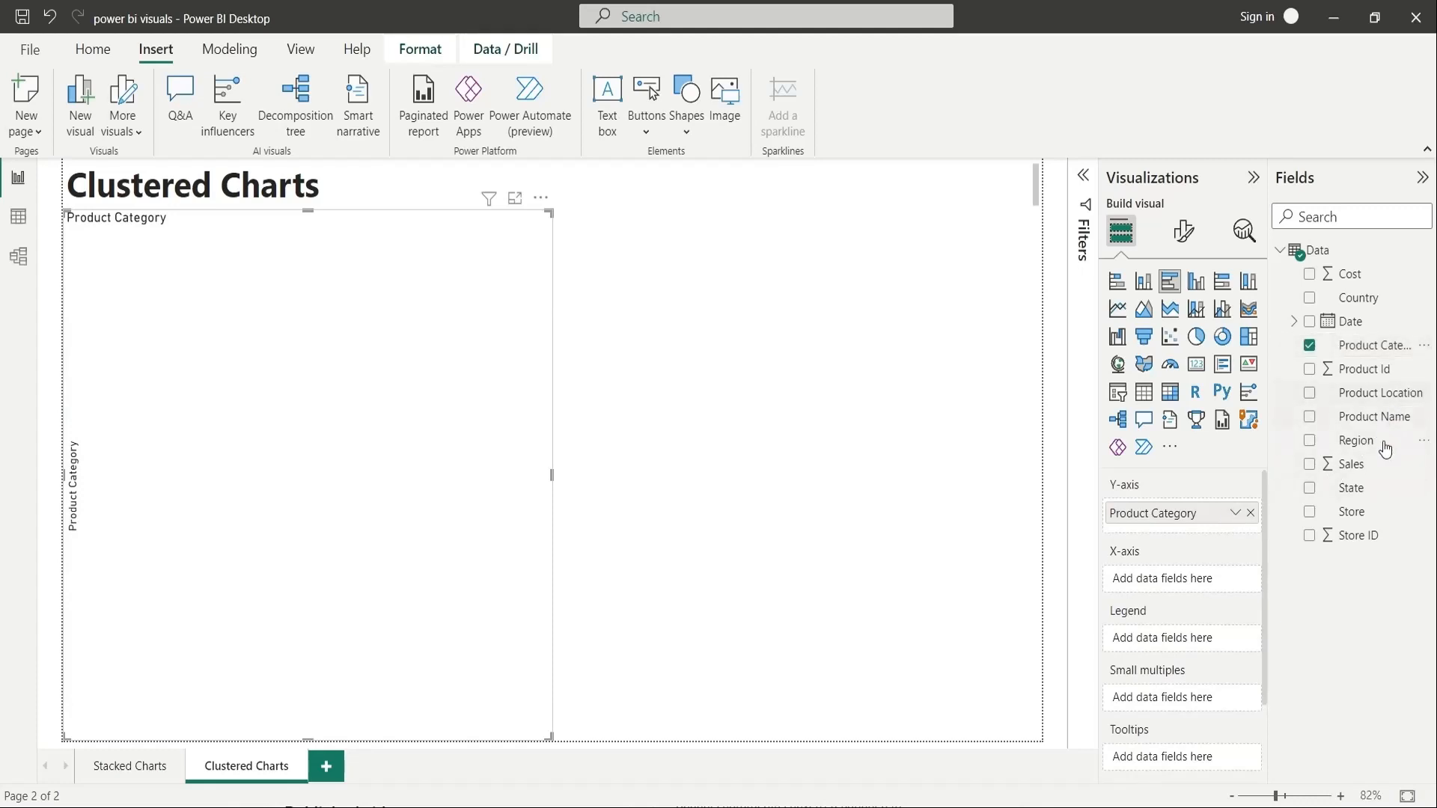
drag(1376, 470, 1217, 574)
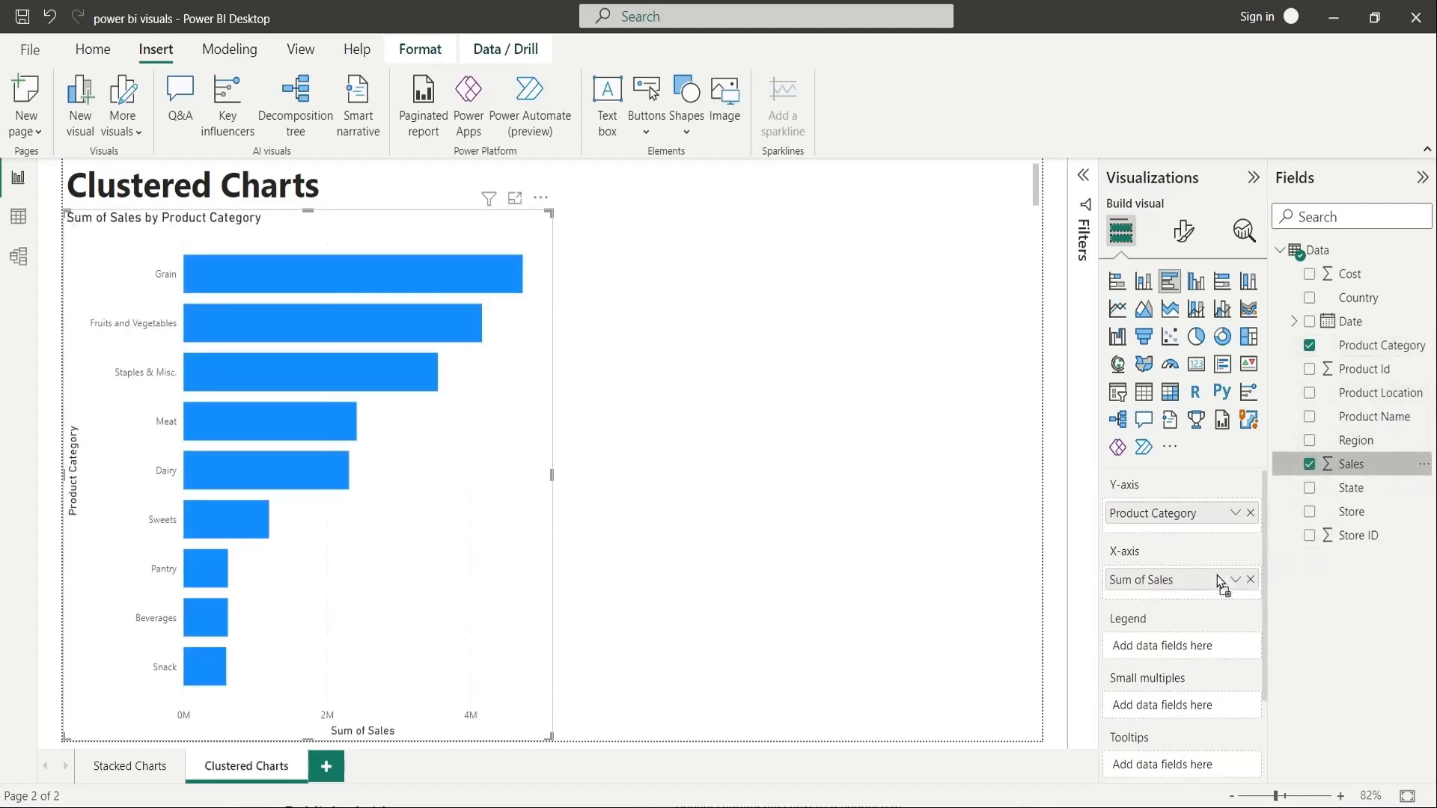
double_click(1141, 579)
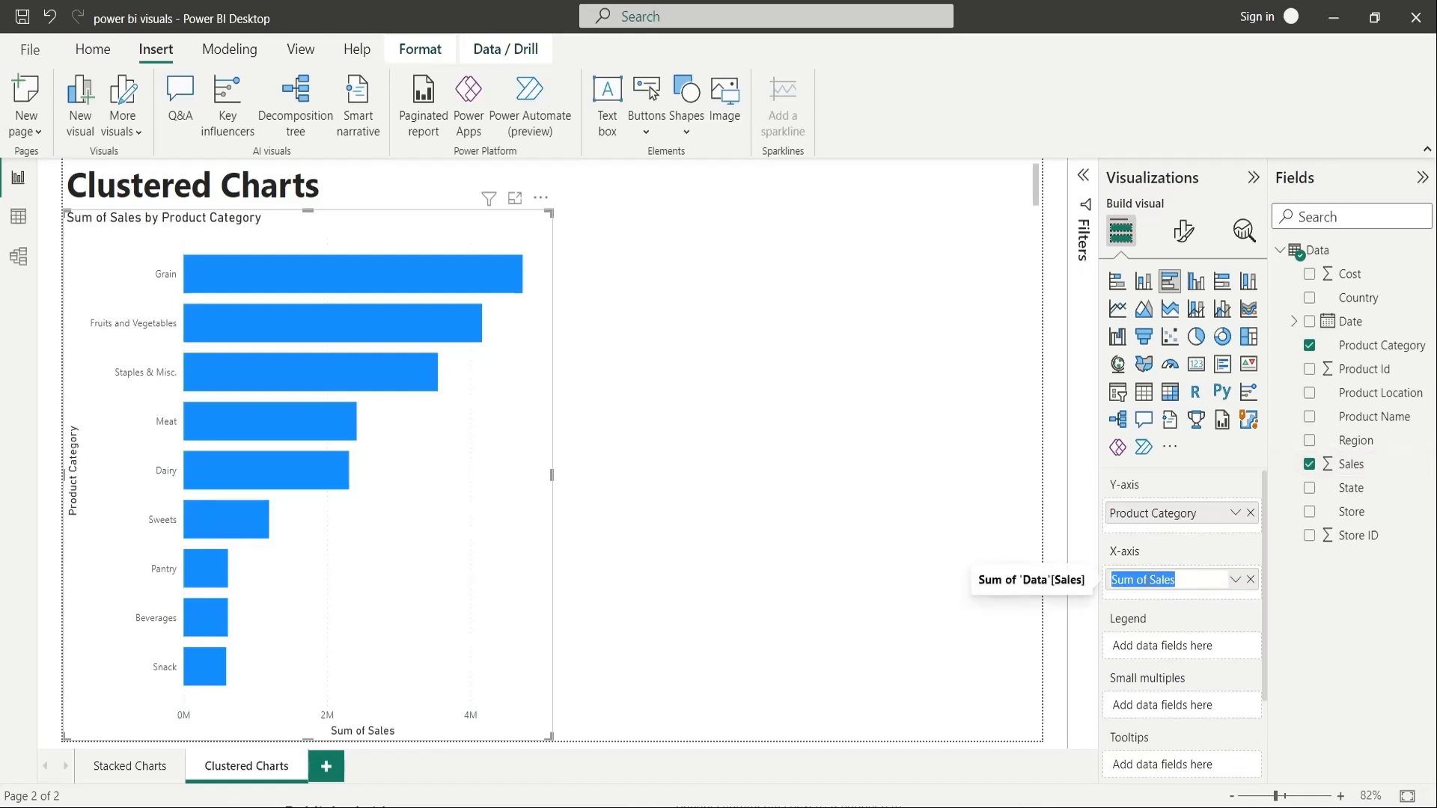
click(1141, 579)
key(ctrl+a)
text(Sales)
key(Return)
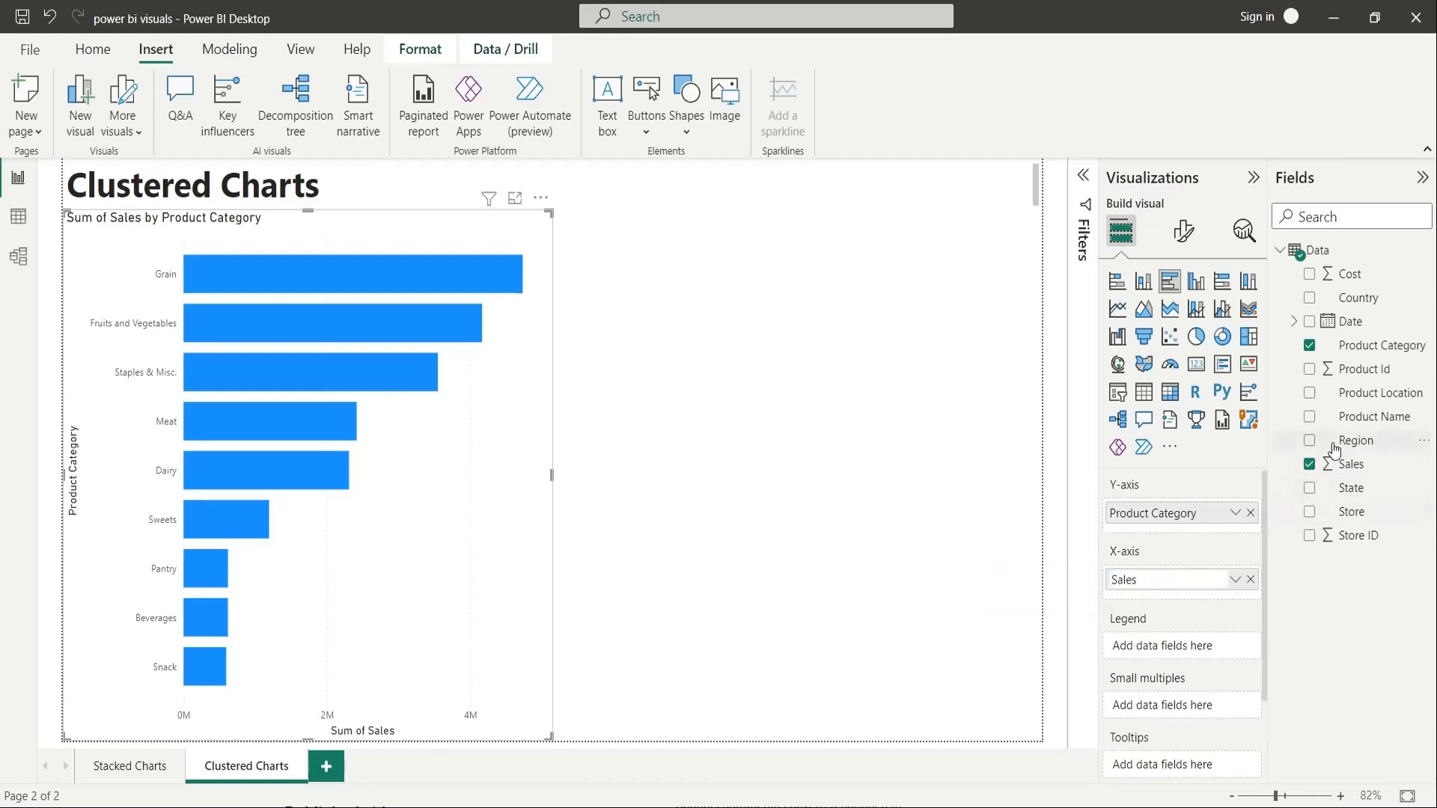
drag(1344, 442, 1179, 656)
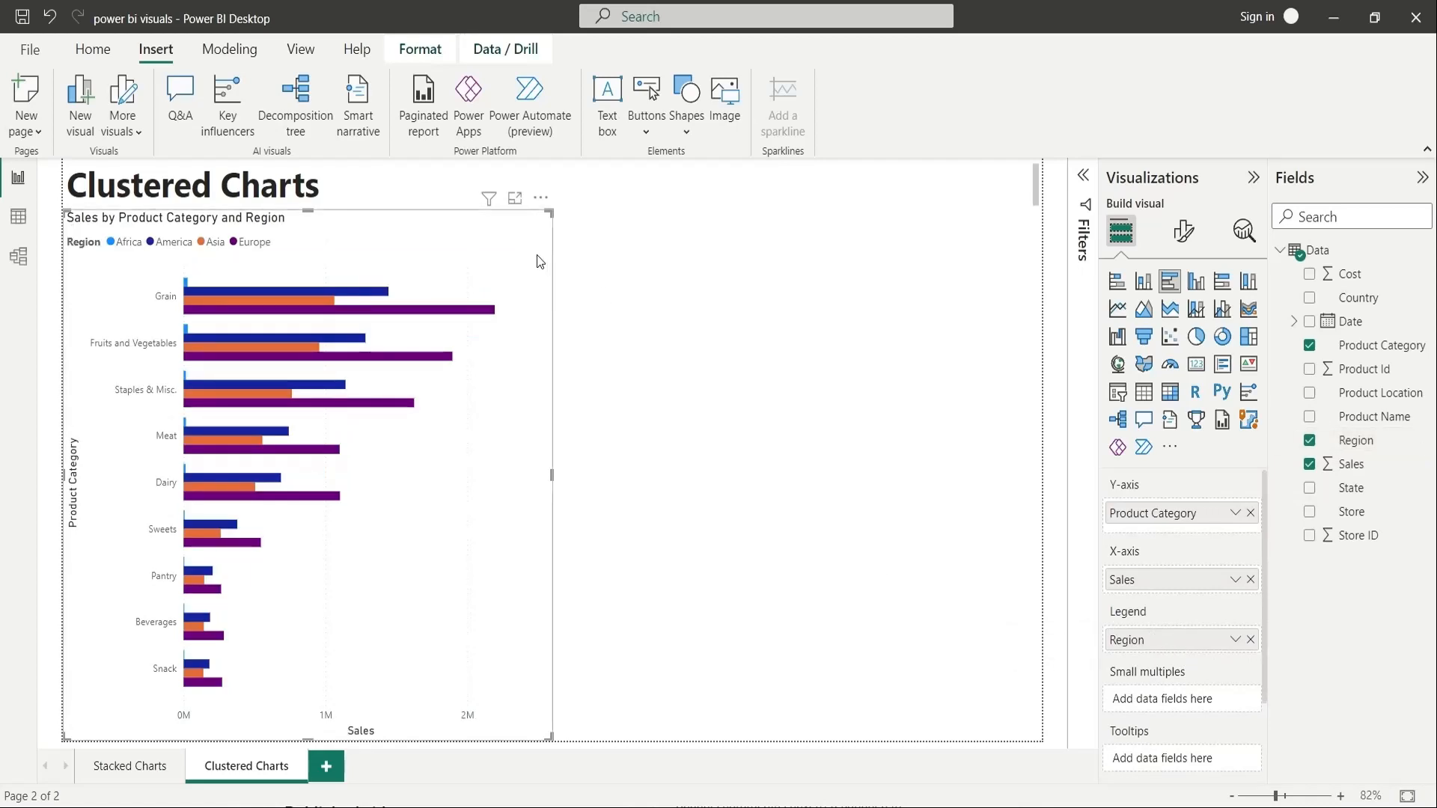
Duplicate the clustered bar chart into the page's empty right half and convert the copy to a clustered column chart.
key(ctrl+c)
key(ctrl+v)
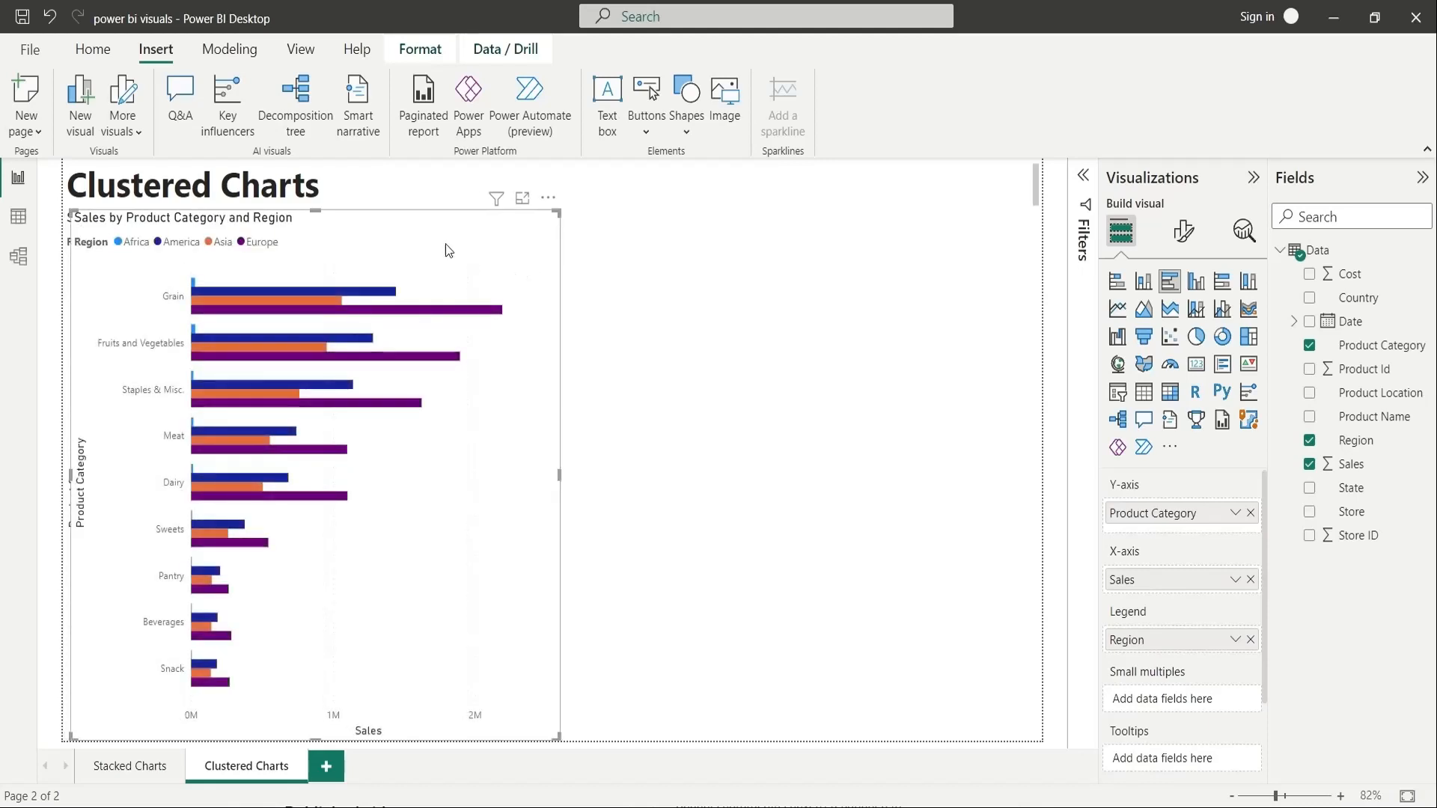
drag(446, 244, 941, 238)
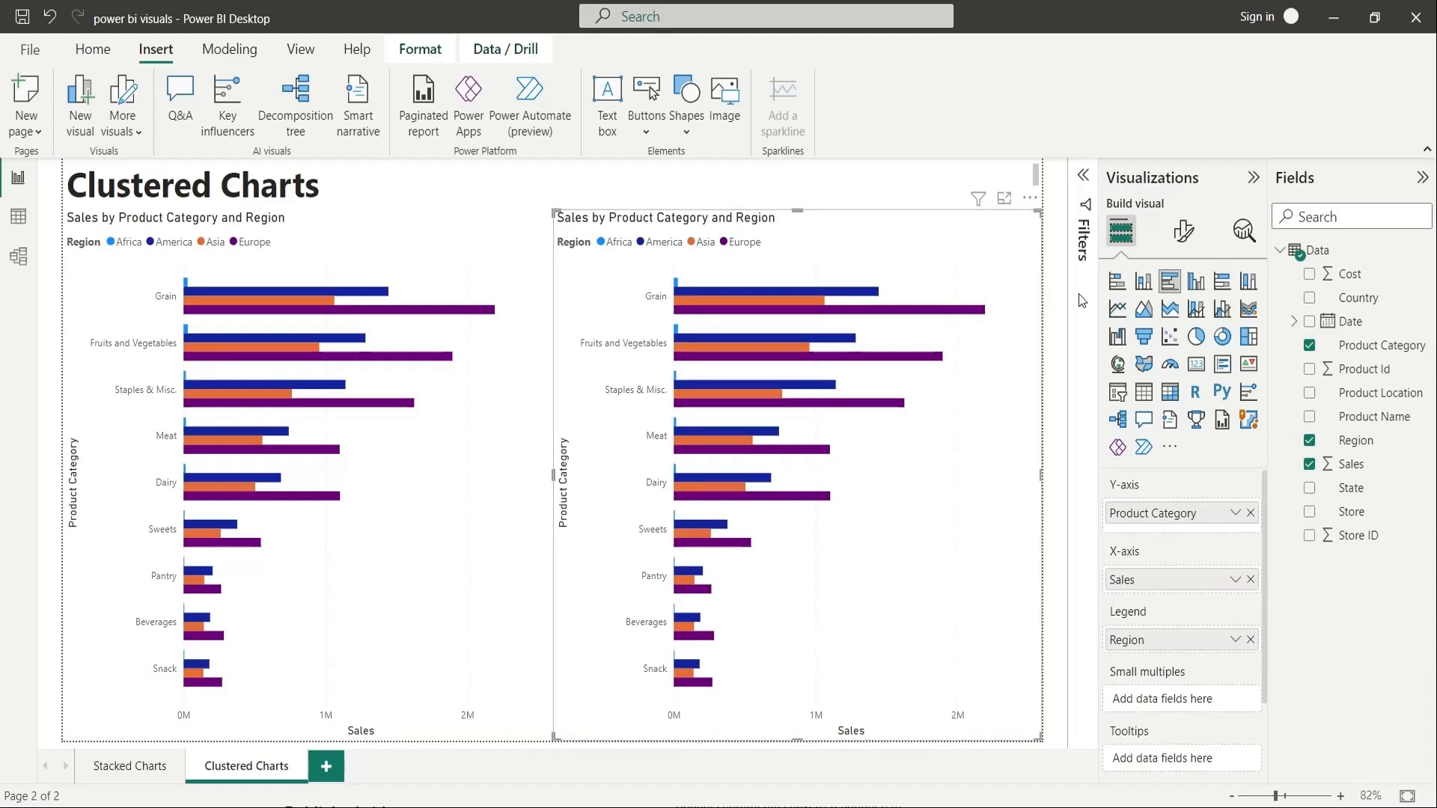
click(1196, 282)
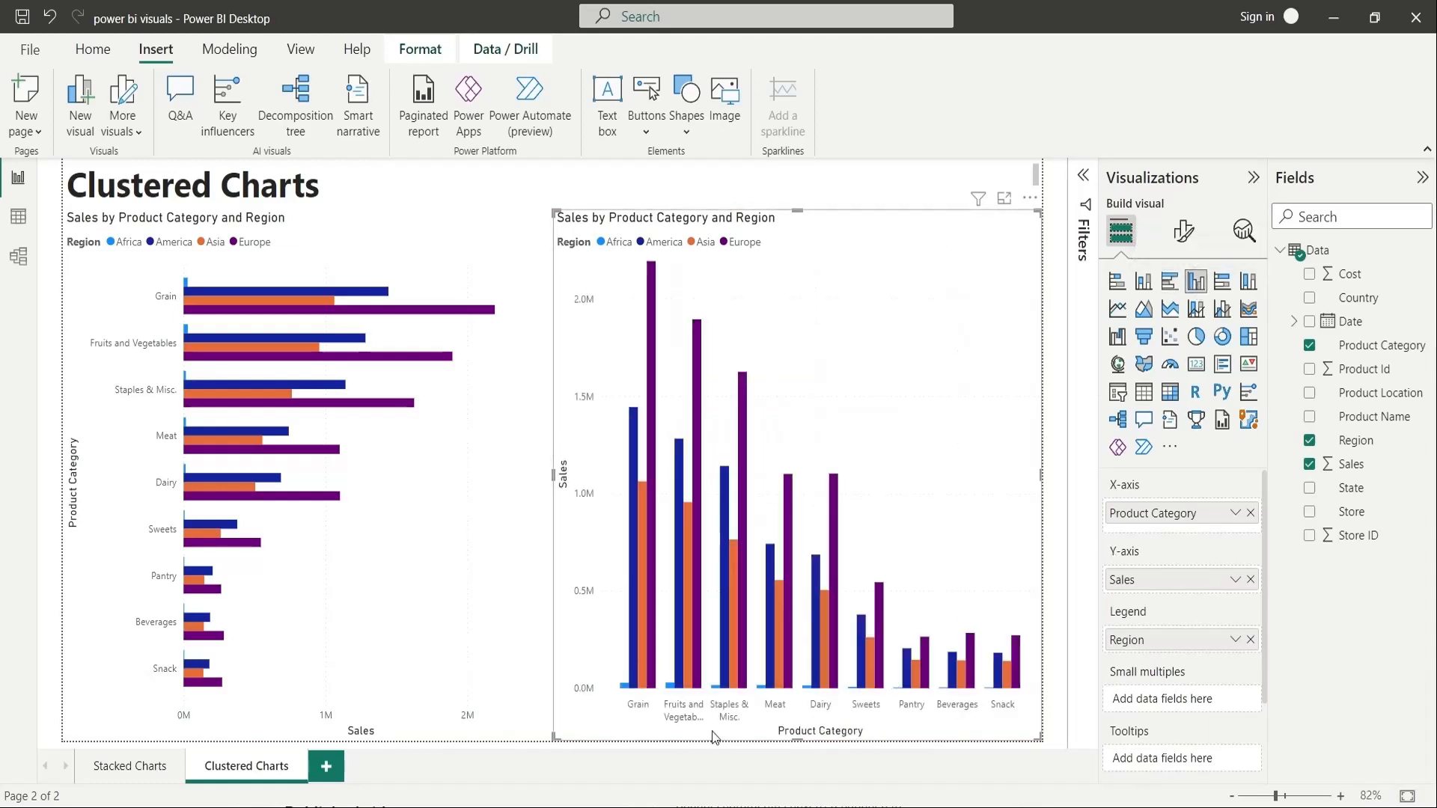
Examine how selecting individual region bars within different product categories cross-highlights the clustered bar and clustered column charts.
click(625, 684)
click(633, 658)
click(641, 650)
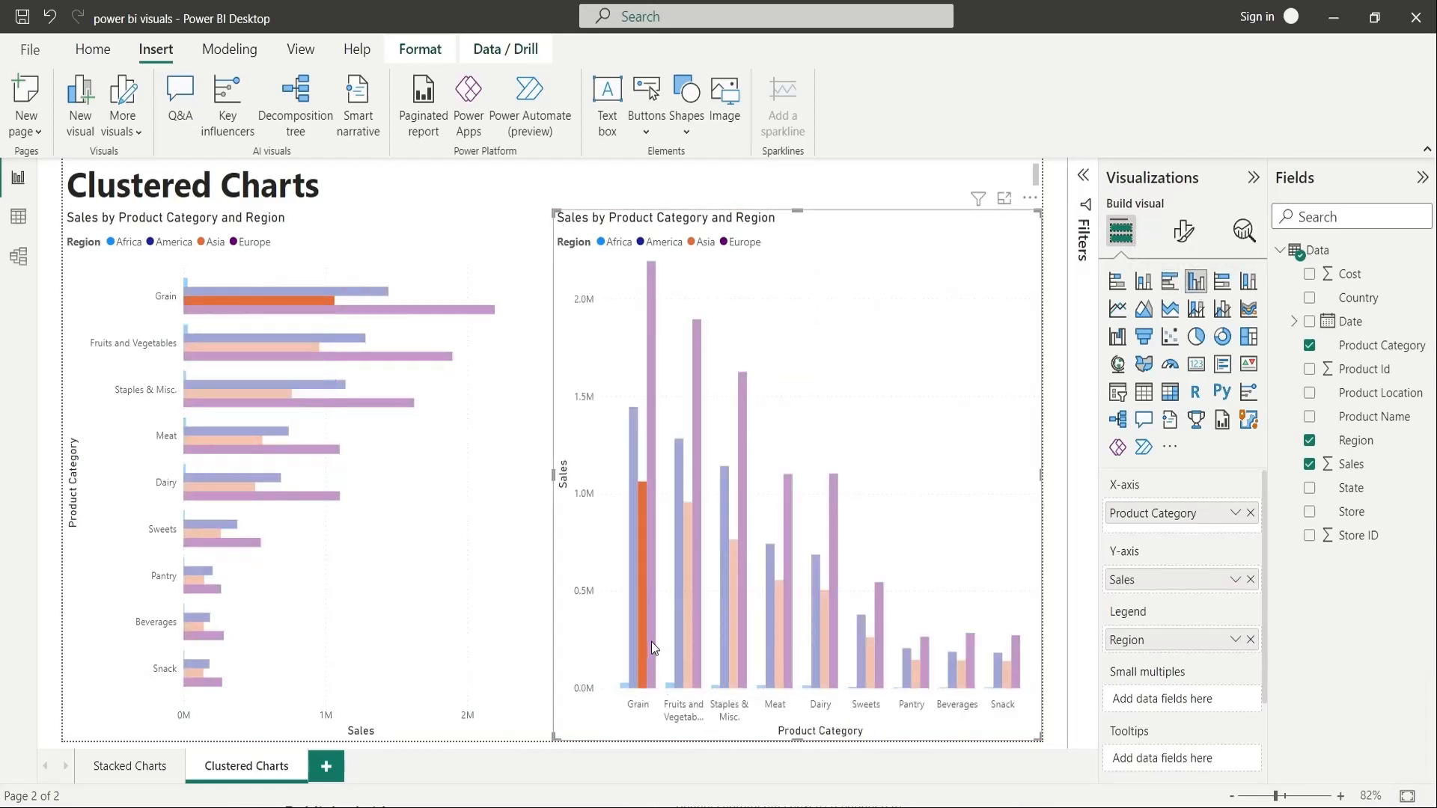
click(651, 641)
click(671, 684)
click(679, 659)
click(685, 657)
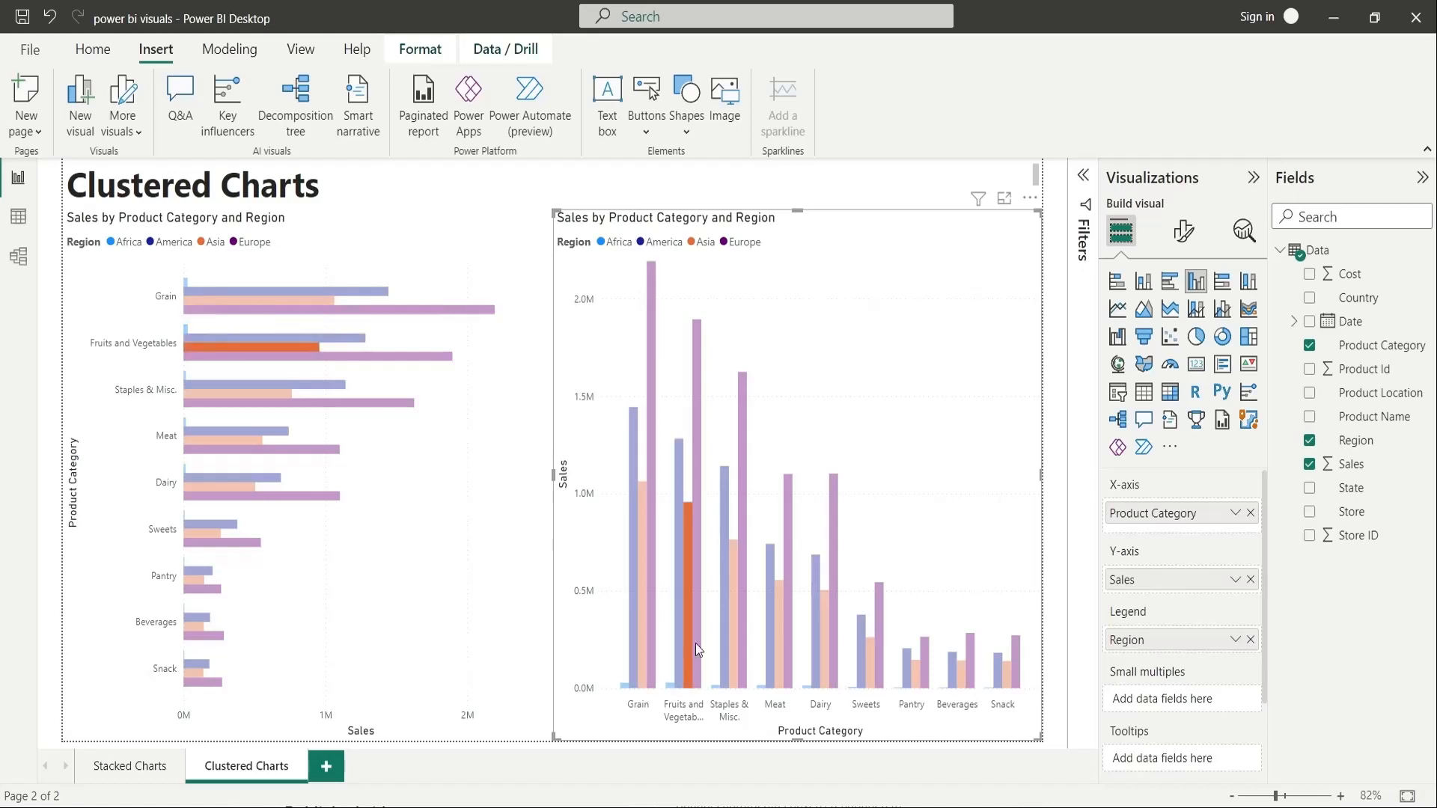
click(694, 643)
click(733, 641)
click(742, 636)
click(296, 449)
click(276, 431)
click(271, 384)
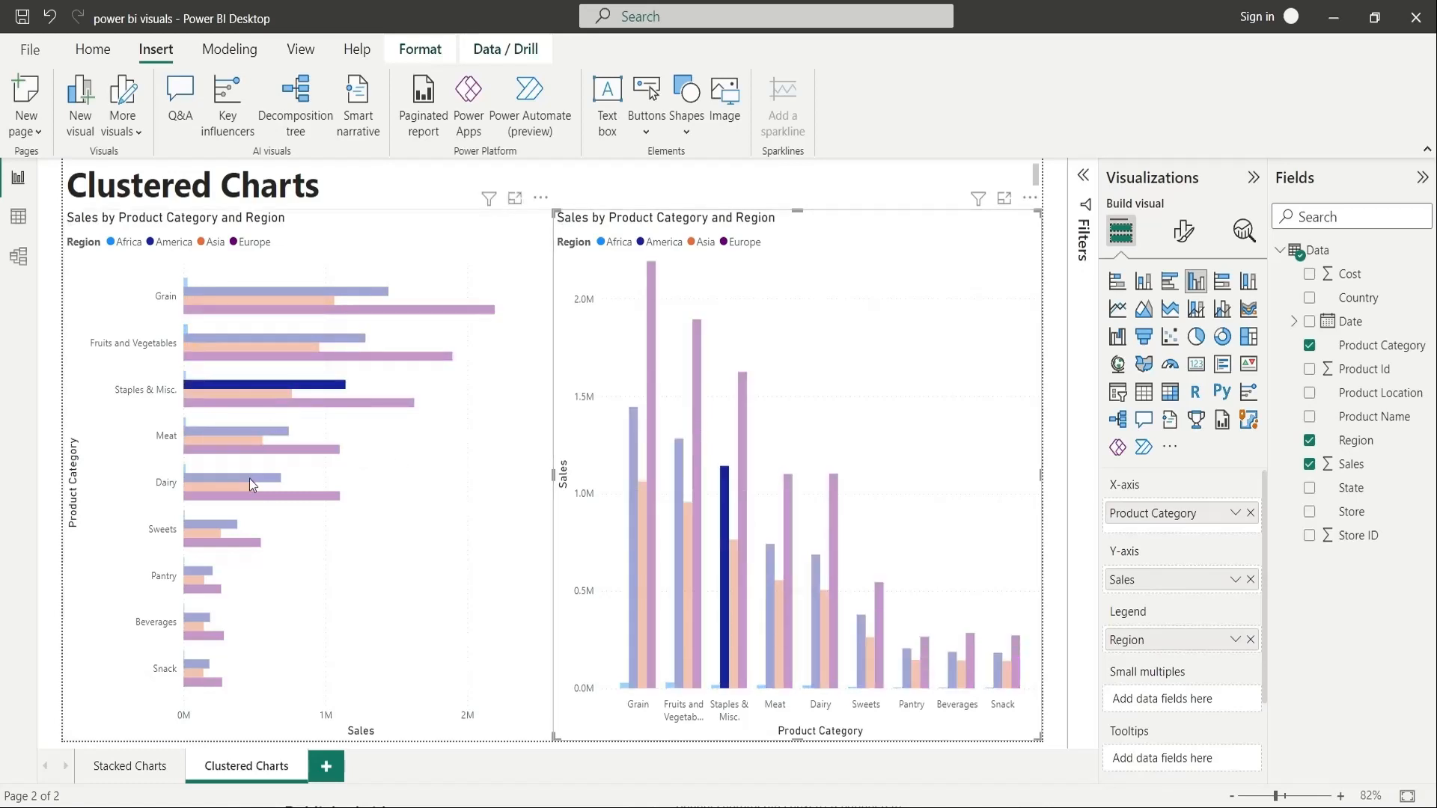
click(249, 486)
click(869, 665)
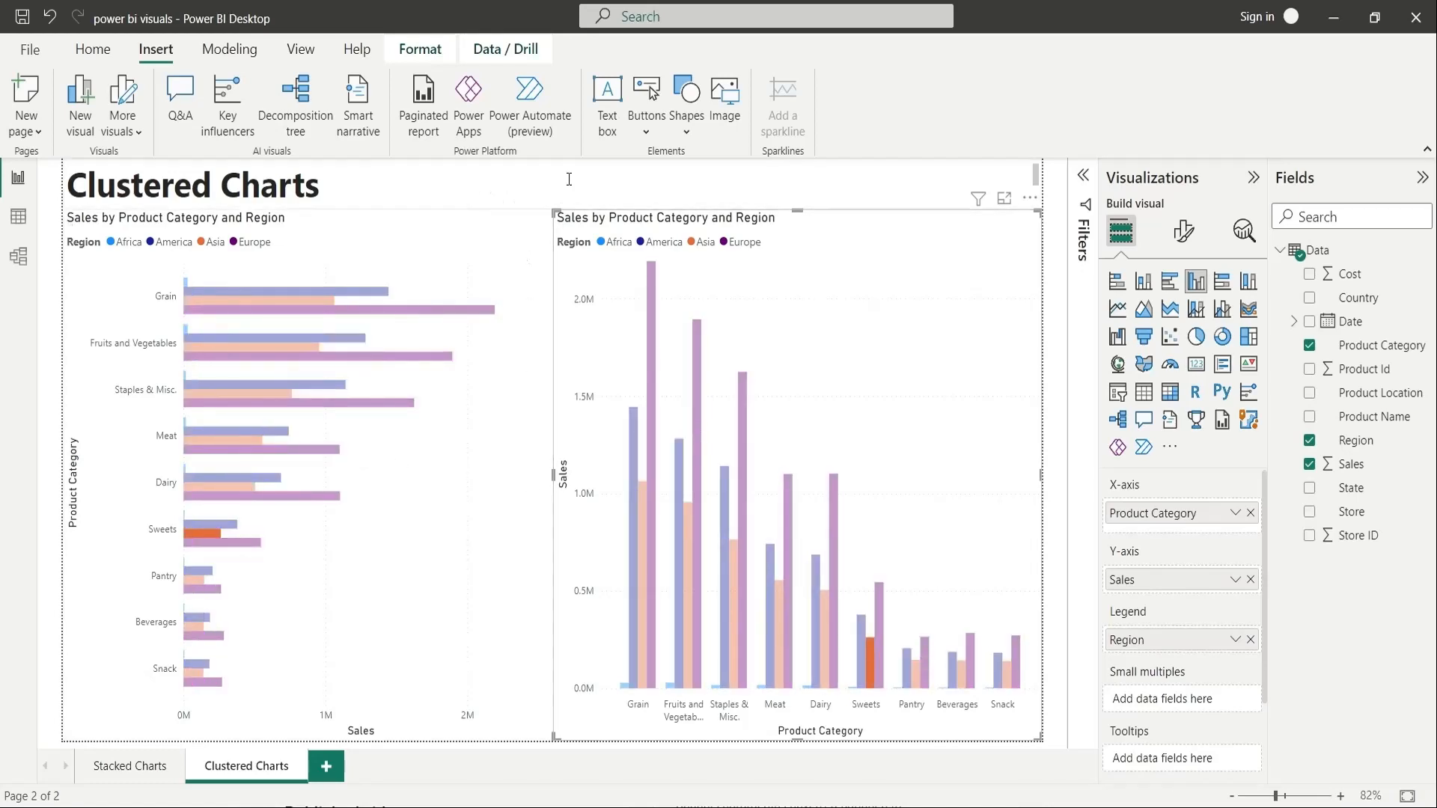
click(873, 676)
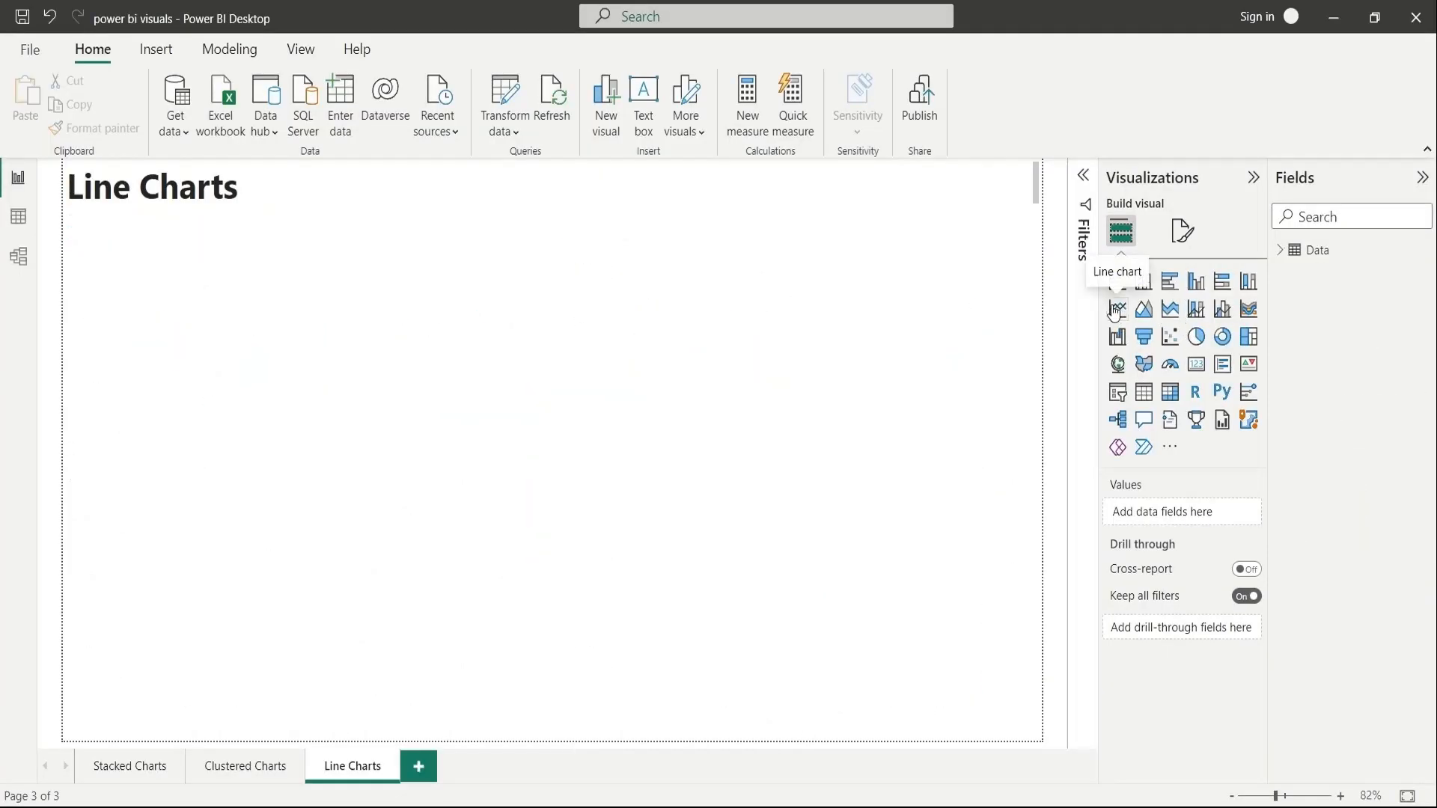
Insert a line chart on the Line Charts page and stretch it to fill the whole area below the title.
click(1117, 309)
drag(555, 304, 546, 217)
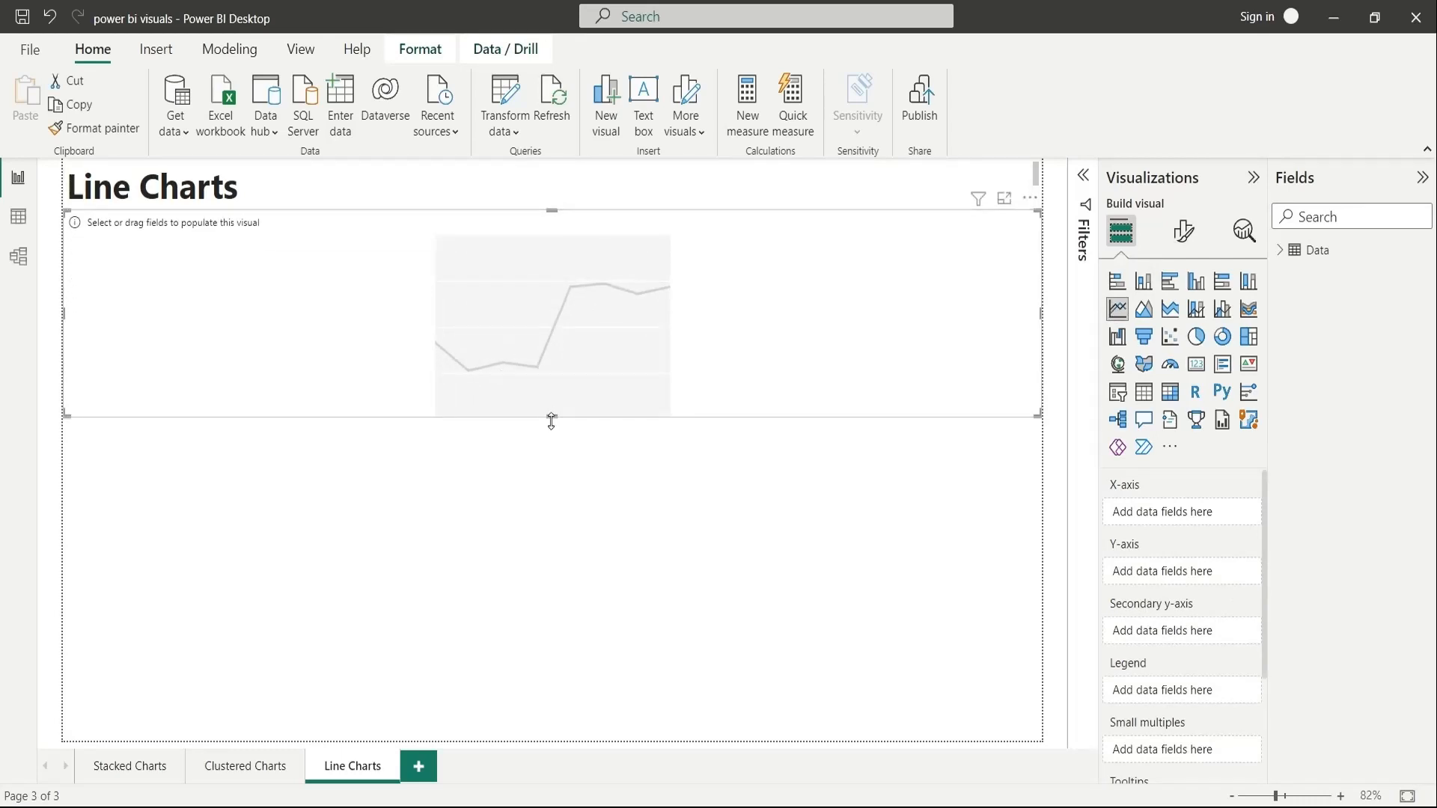
drag(551, 416, 520, 731)
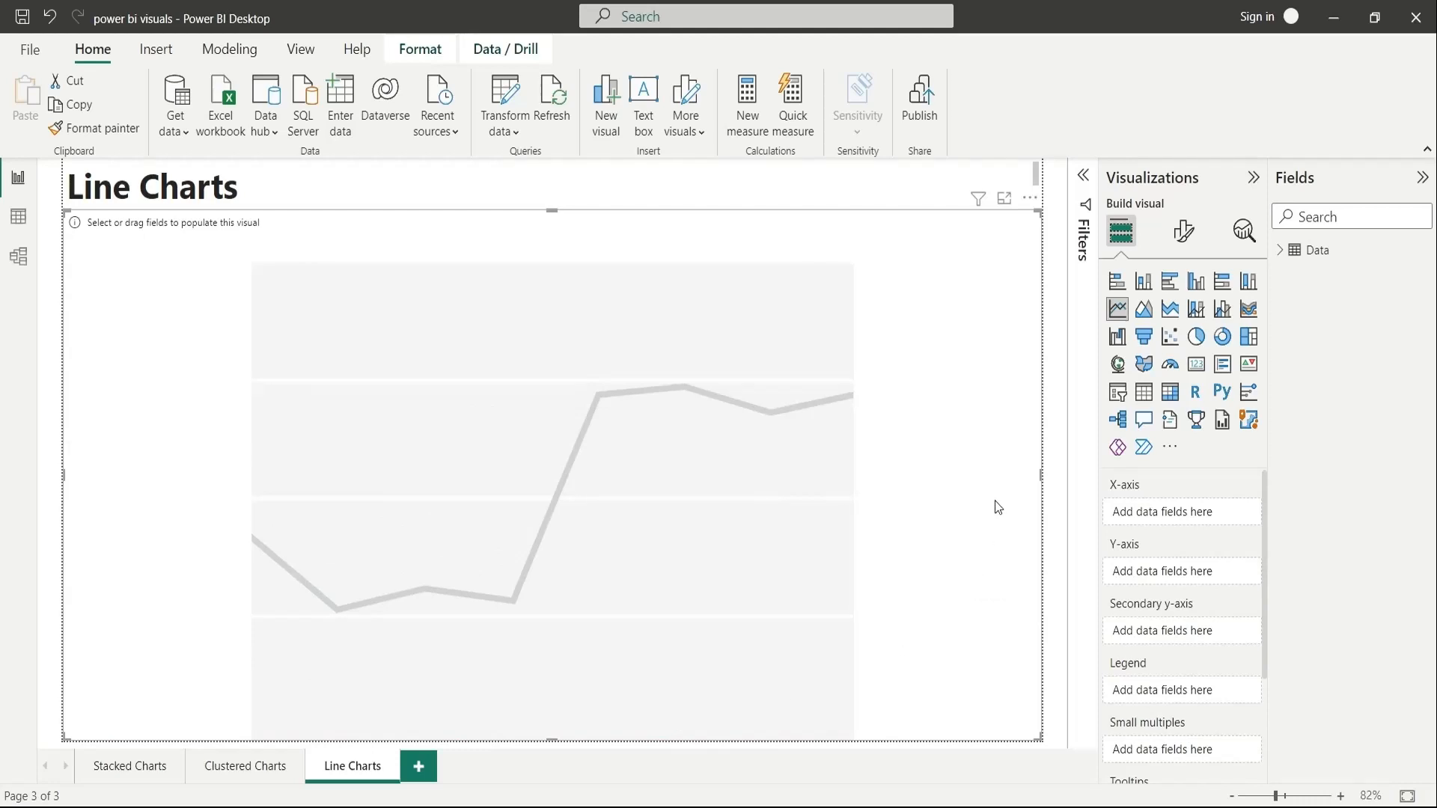
Plot Sales against Date in the line chart and remove the Day level from the date hierarchy.
click(1278, 253)
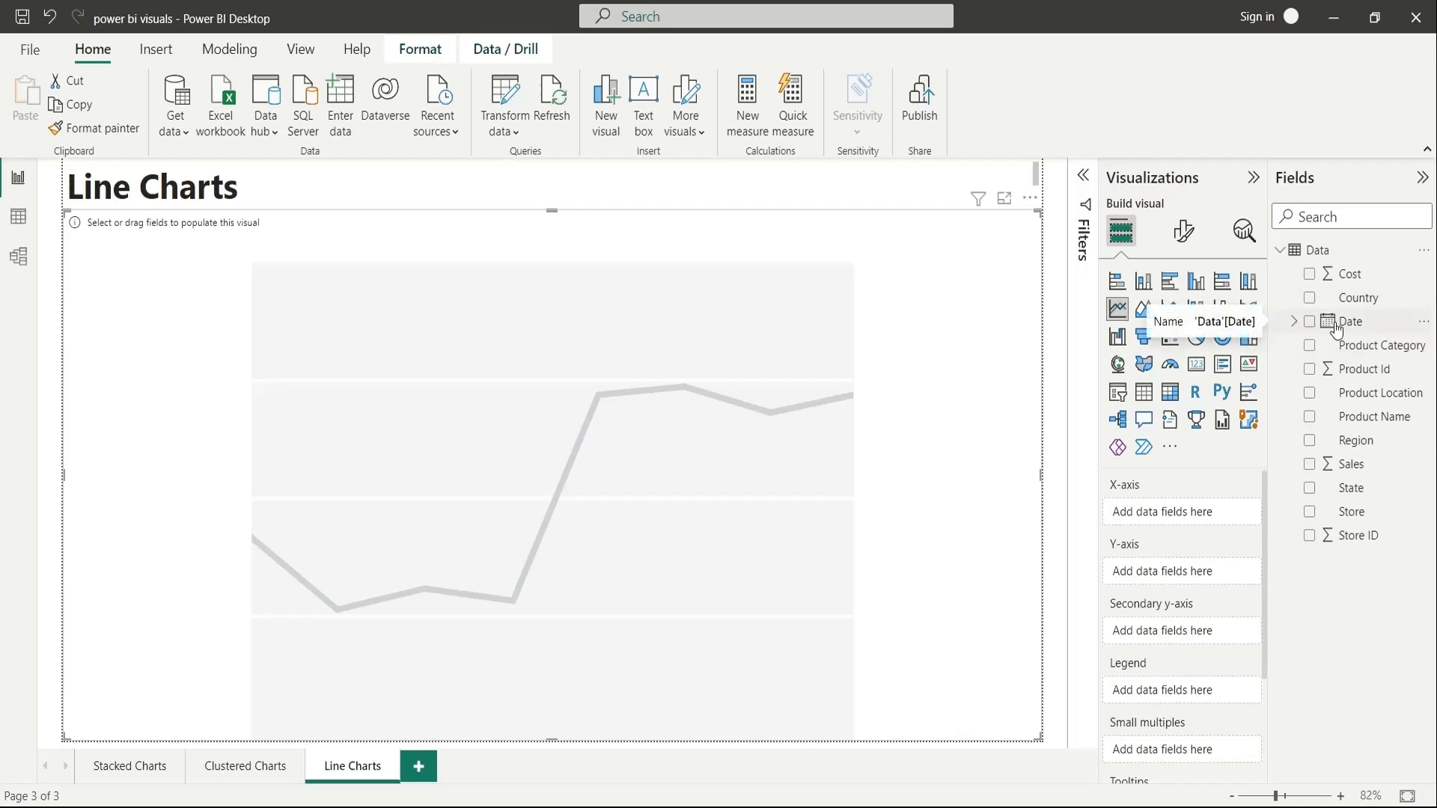
drag(1306, 329, 1175, 518)
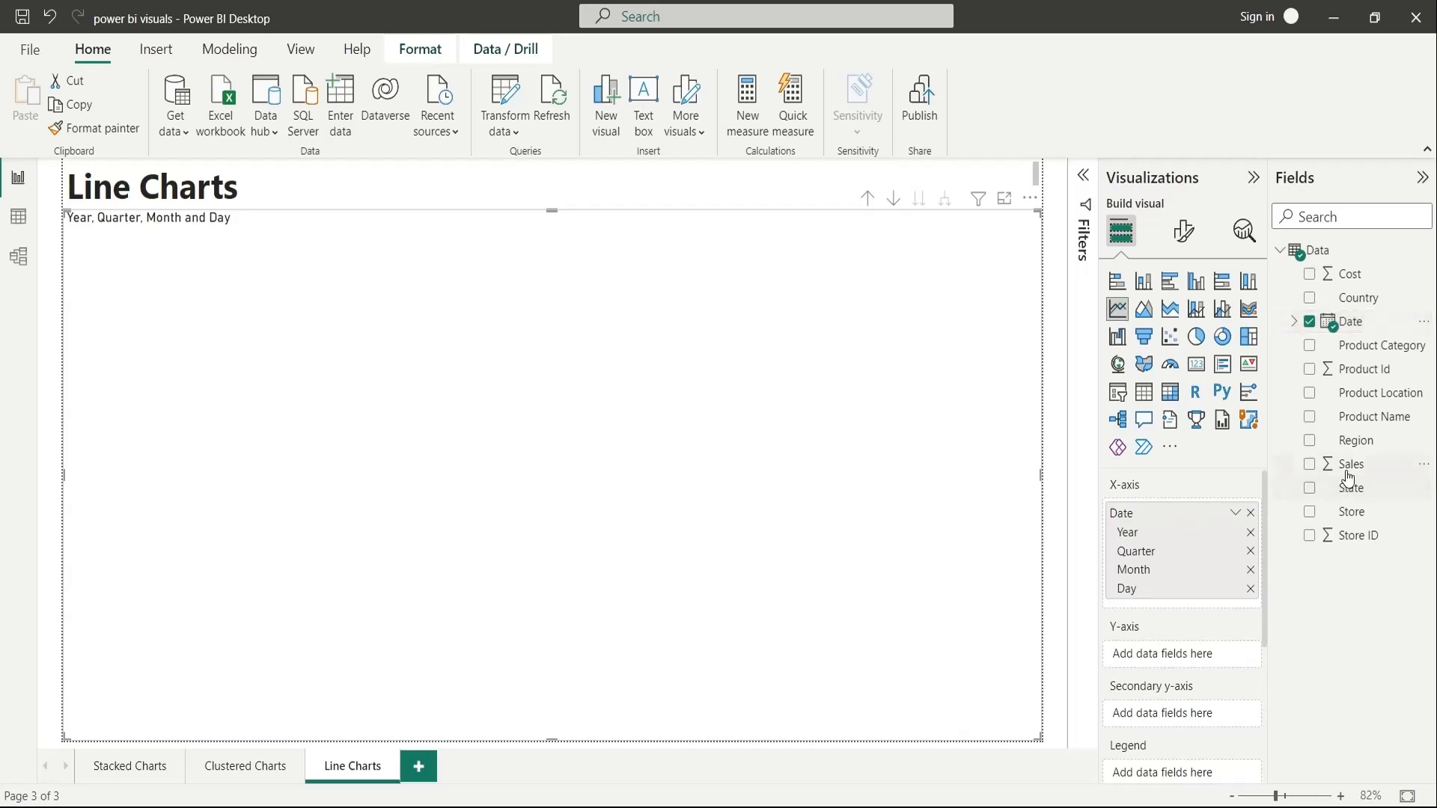
drag(1346, 468, 1194, 662)
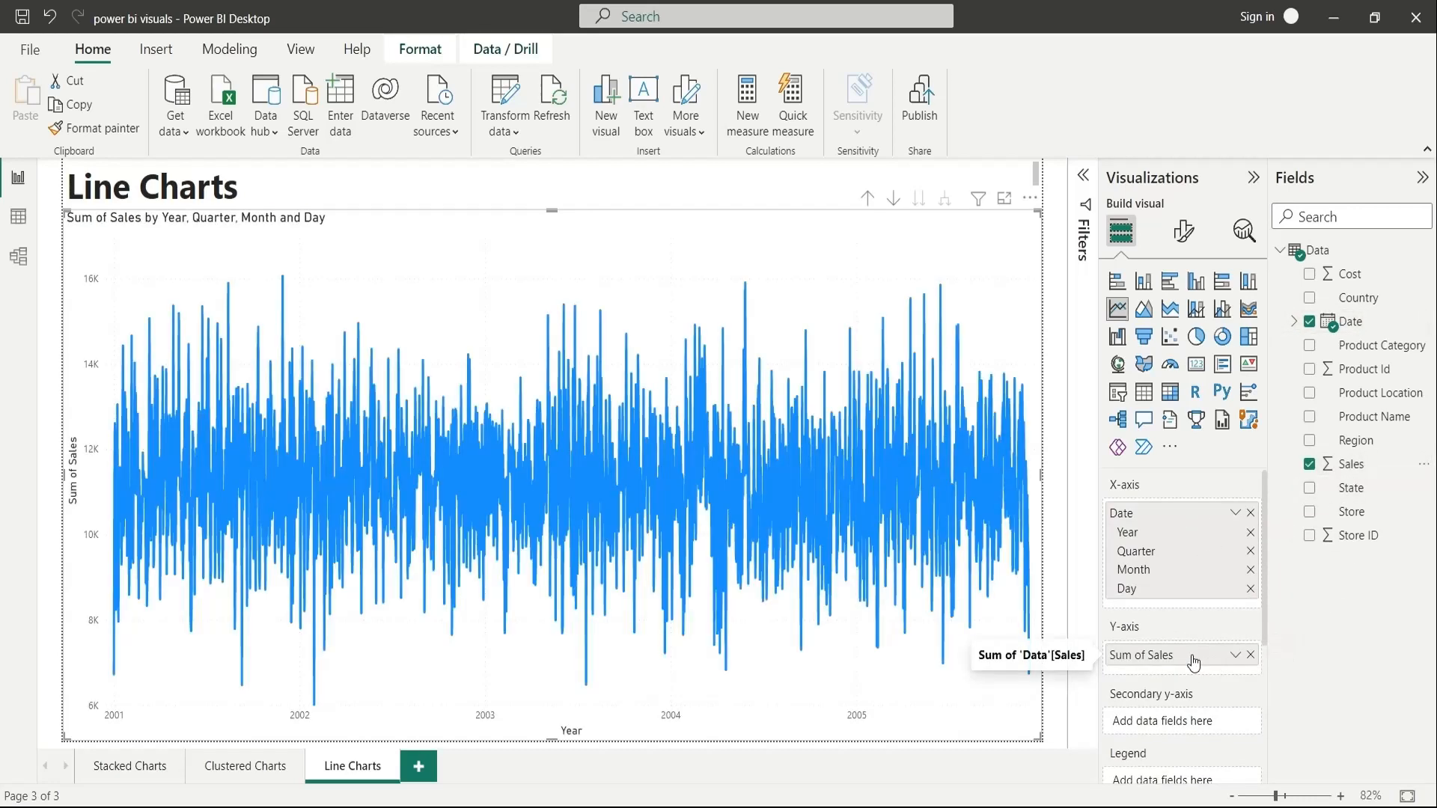
click(1249, 588)
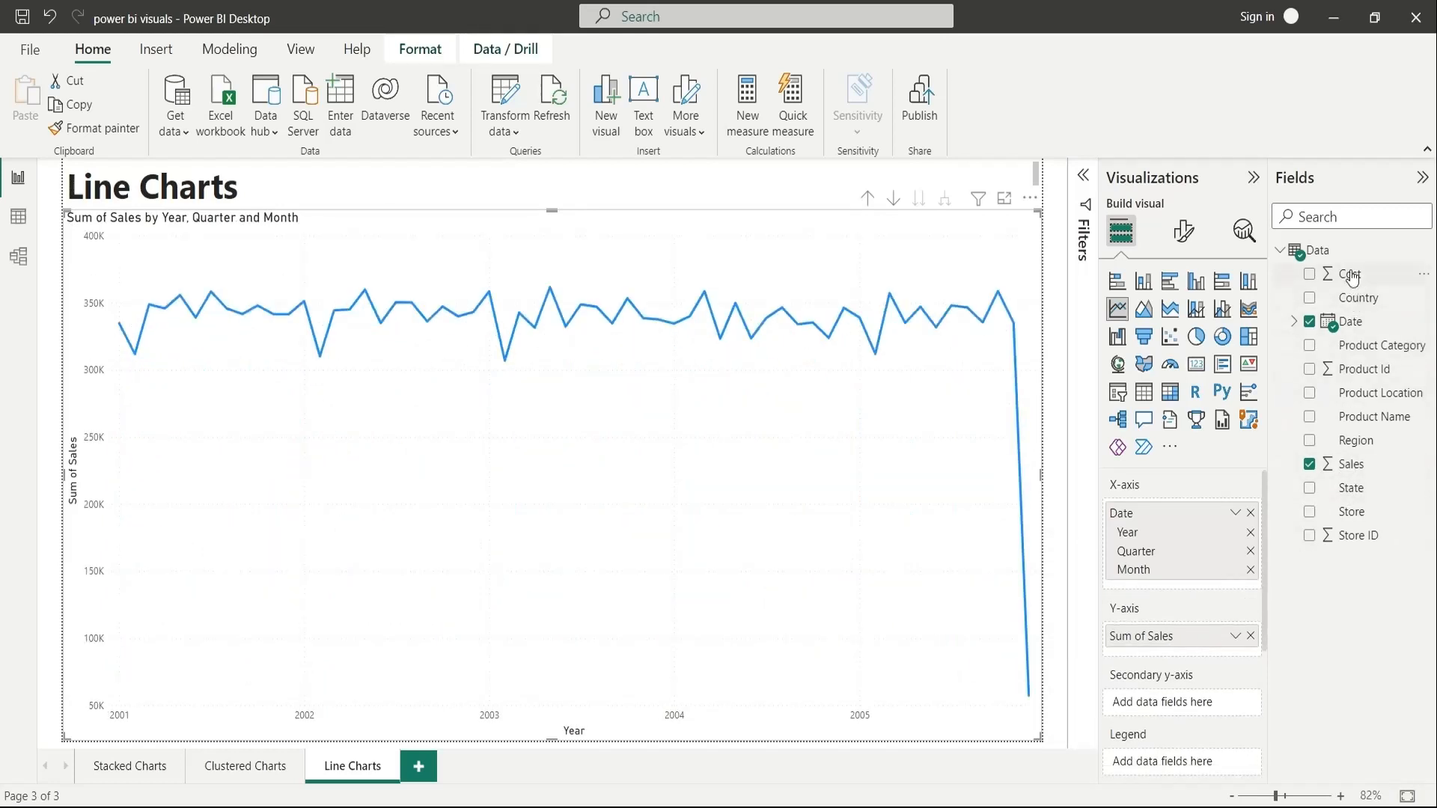
Add Cost to the line chart's Y-axis beside Sales and rename the two value fields to Sales and Cost.
drag(1349, 275, 1045, 635)
double_click(1151, 636)
click(1151, 636)
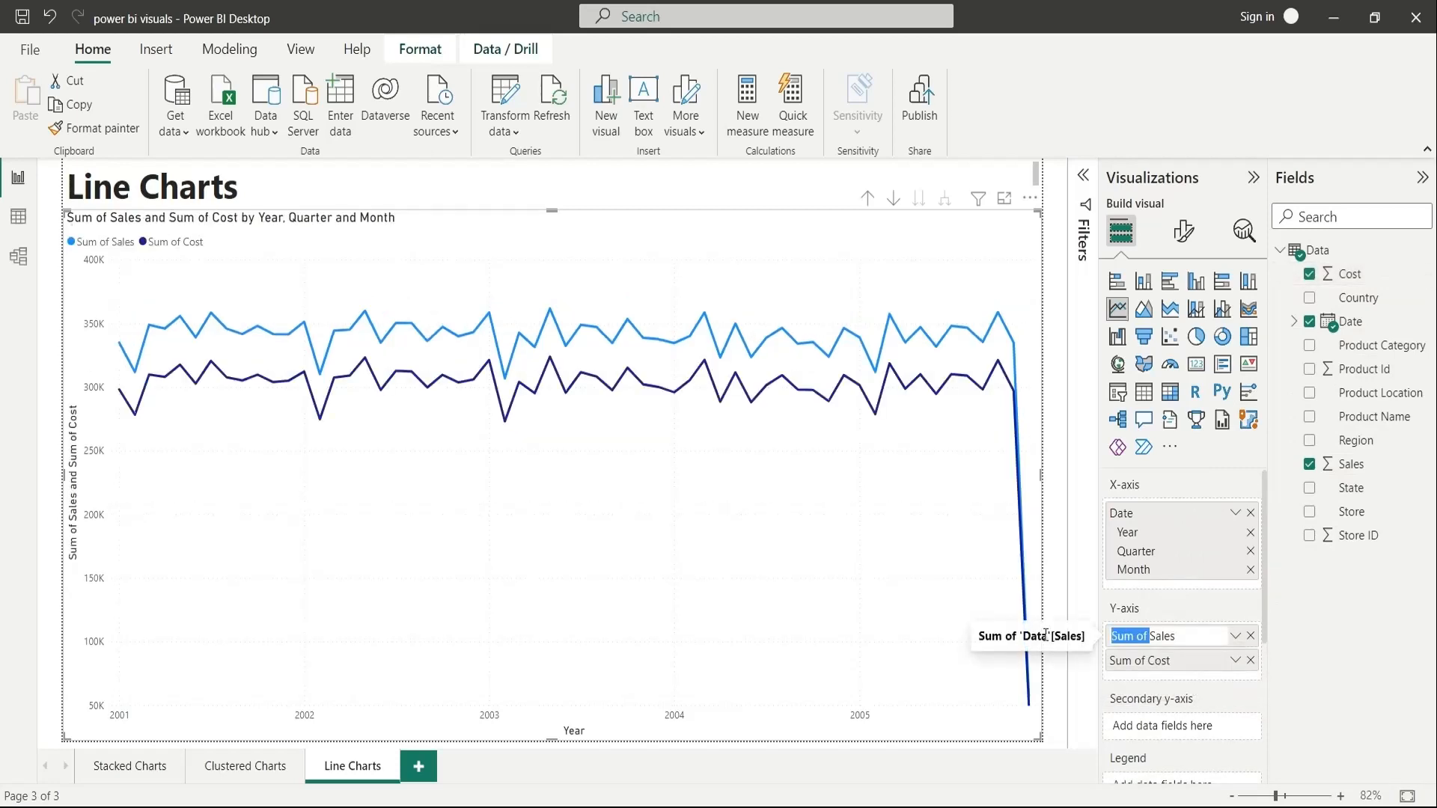
key(BackSpace)
double_click(1147, 663)
click(1150, 662)
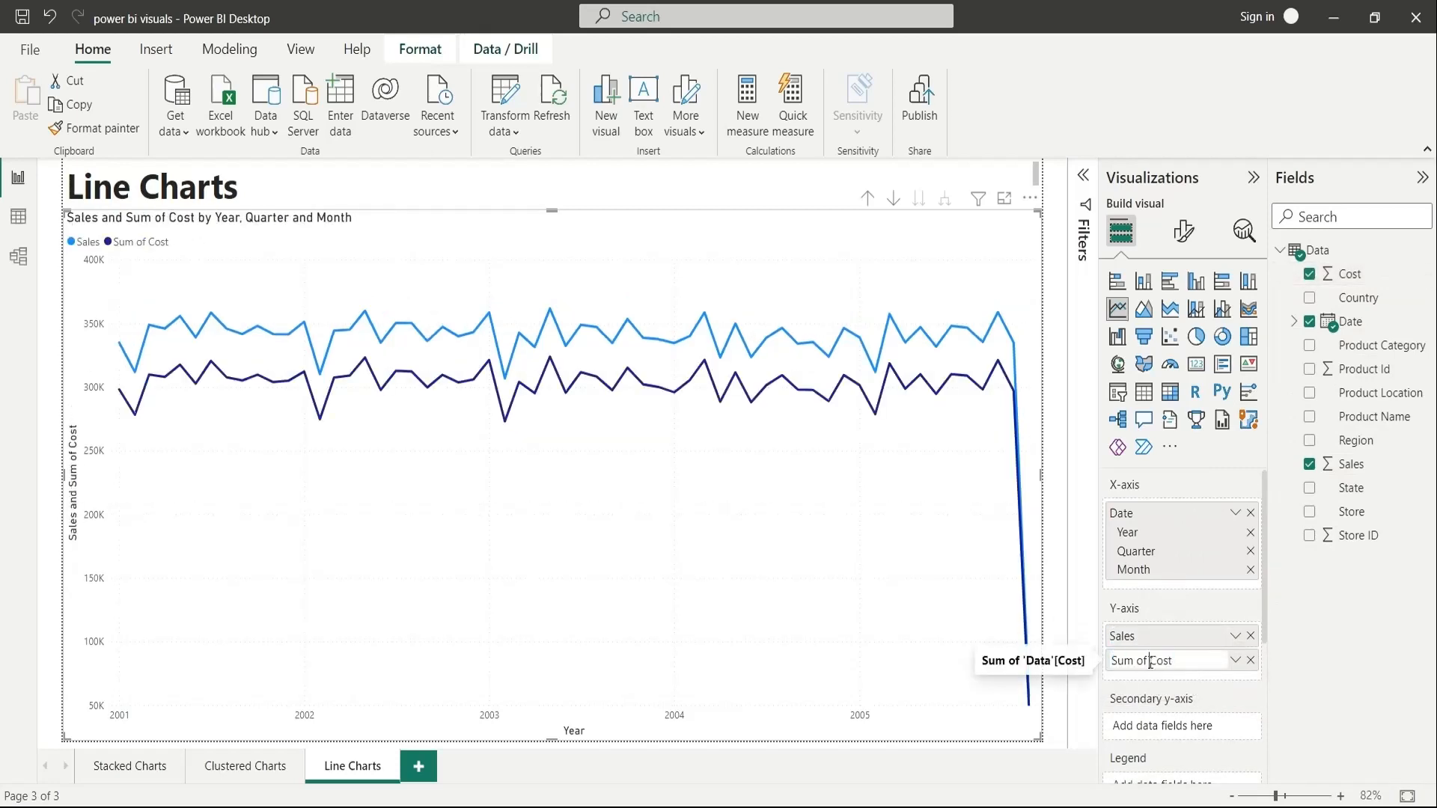
drag(1144, 661, 1109, 660)
key(BackSpace)
click(1149, 642)
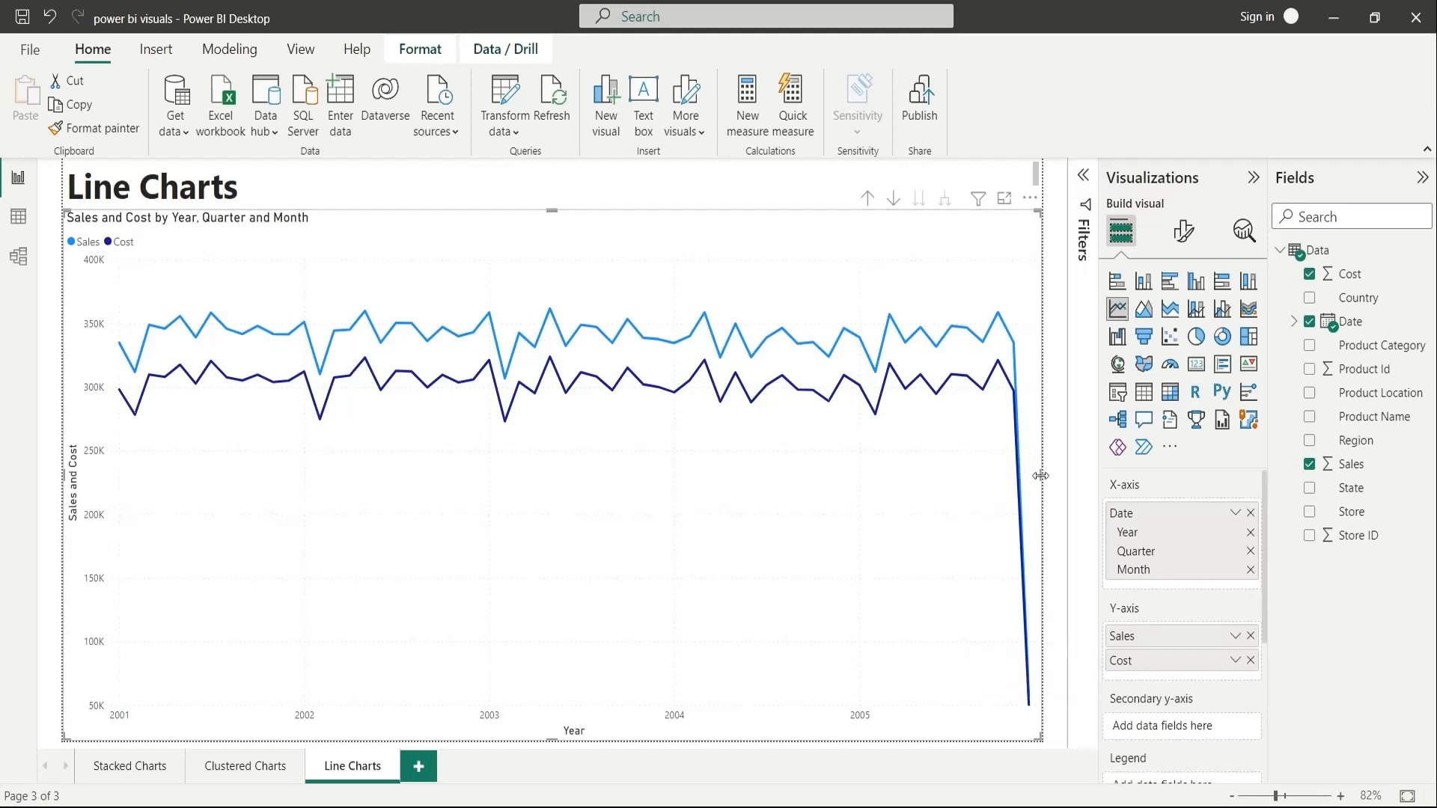
Narrow the line chart to about the page's left half and place a duplicate of it in the empty right half.
drag(1040, 475, 530, 479)
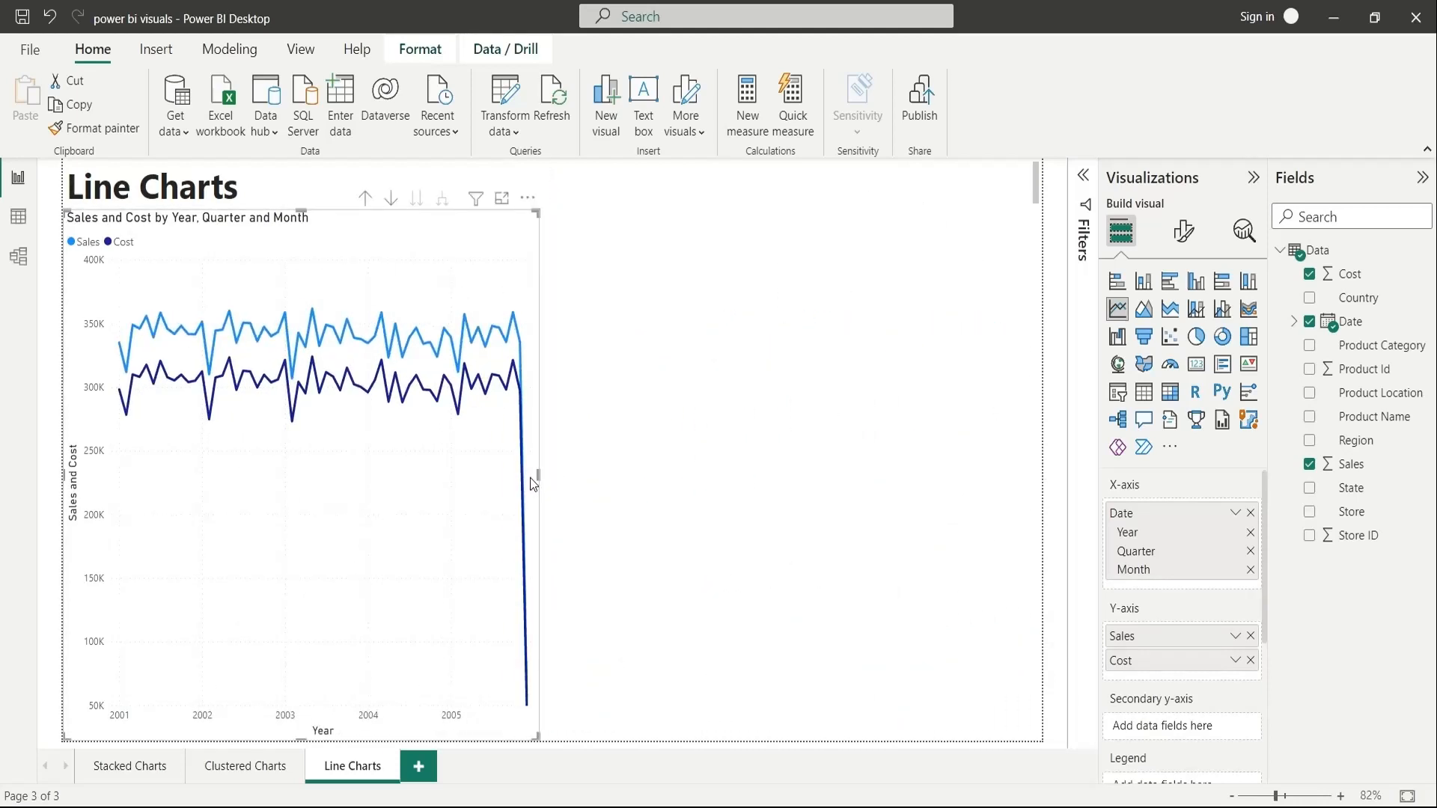
click(604, 451)
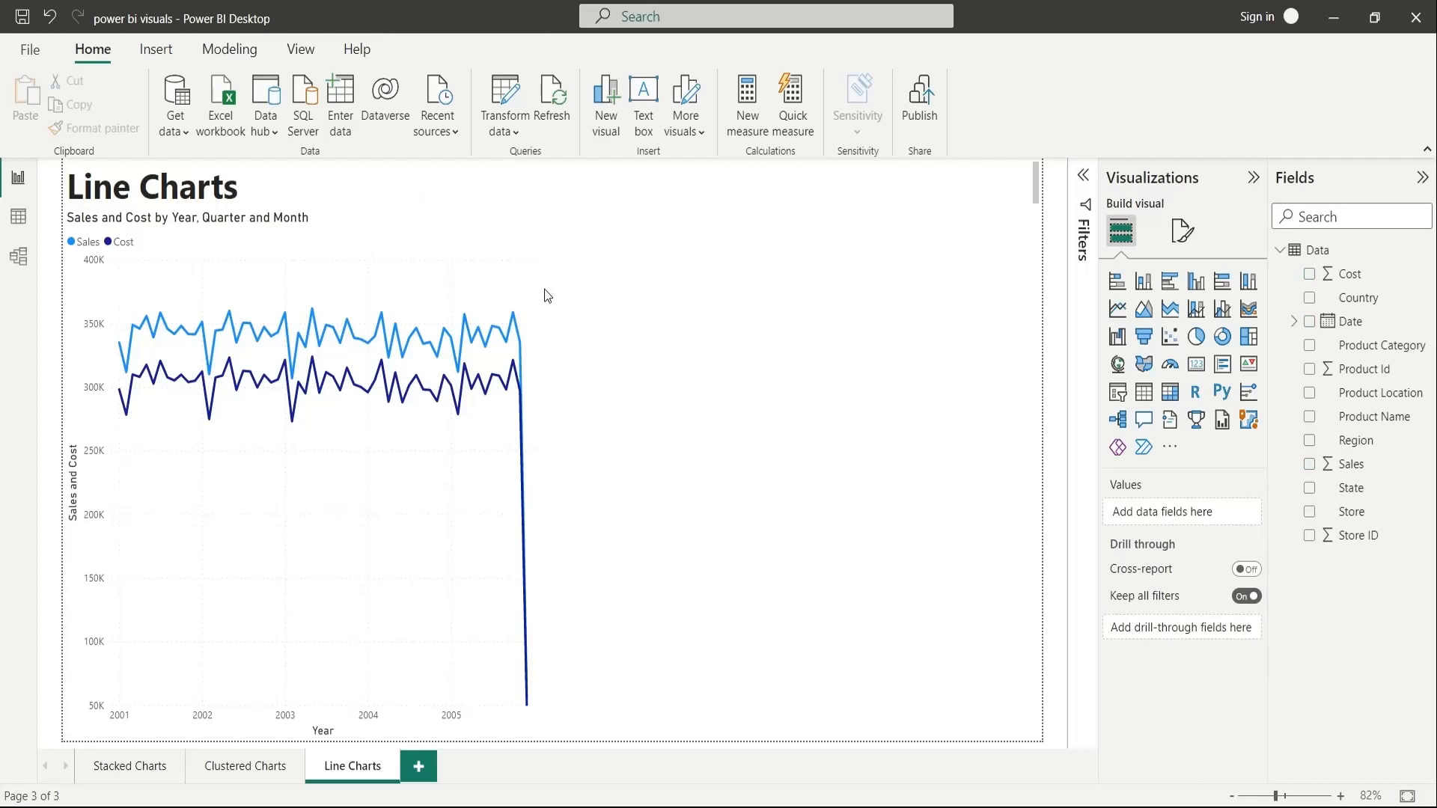
click(496, 273)
key(ctrl+c)
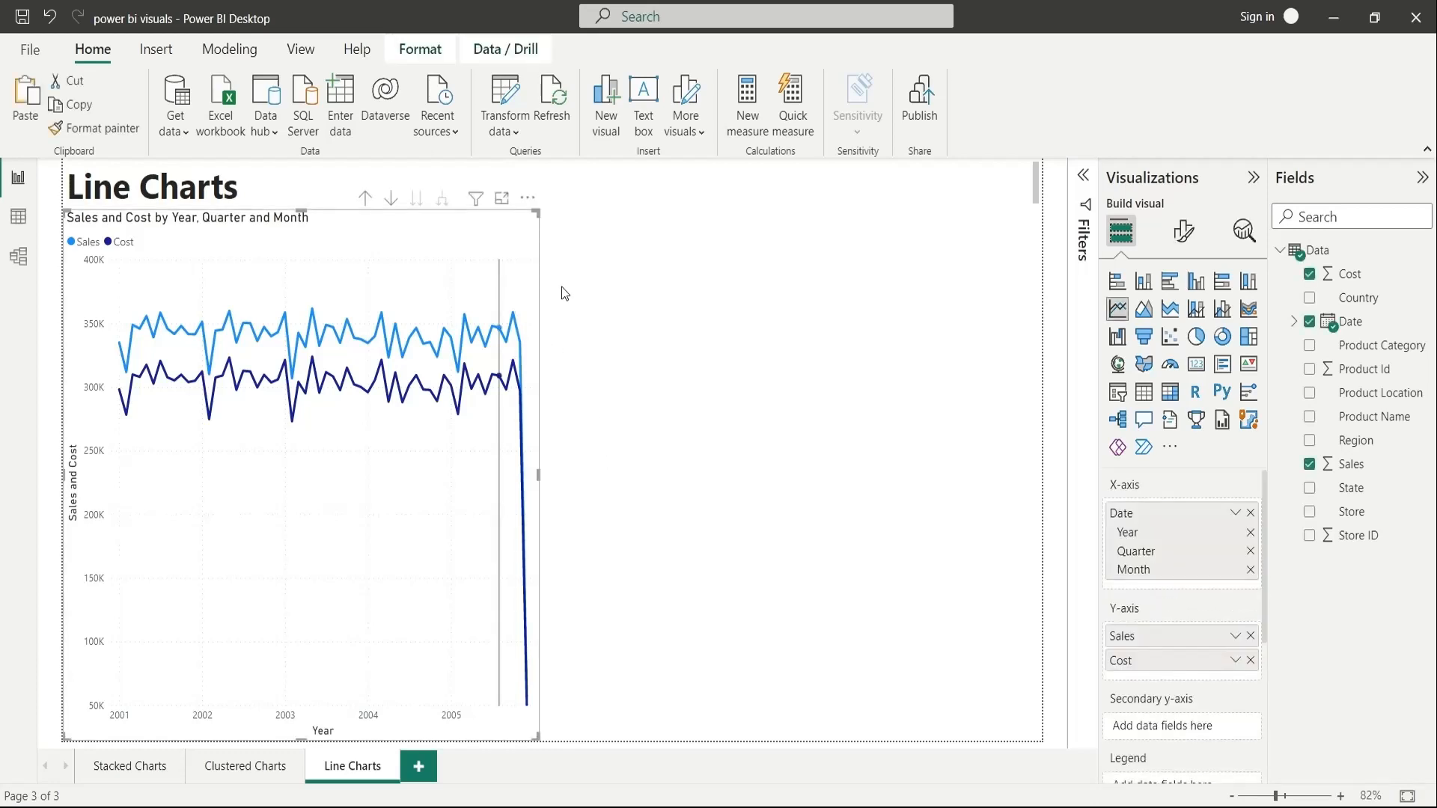
click(724, 314)
key(ctrl+v)
drag(479, 238, 973, 299)
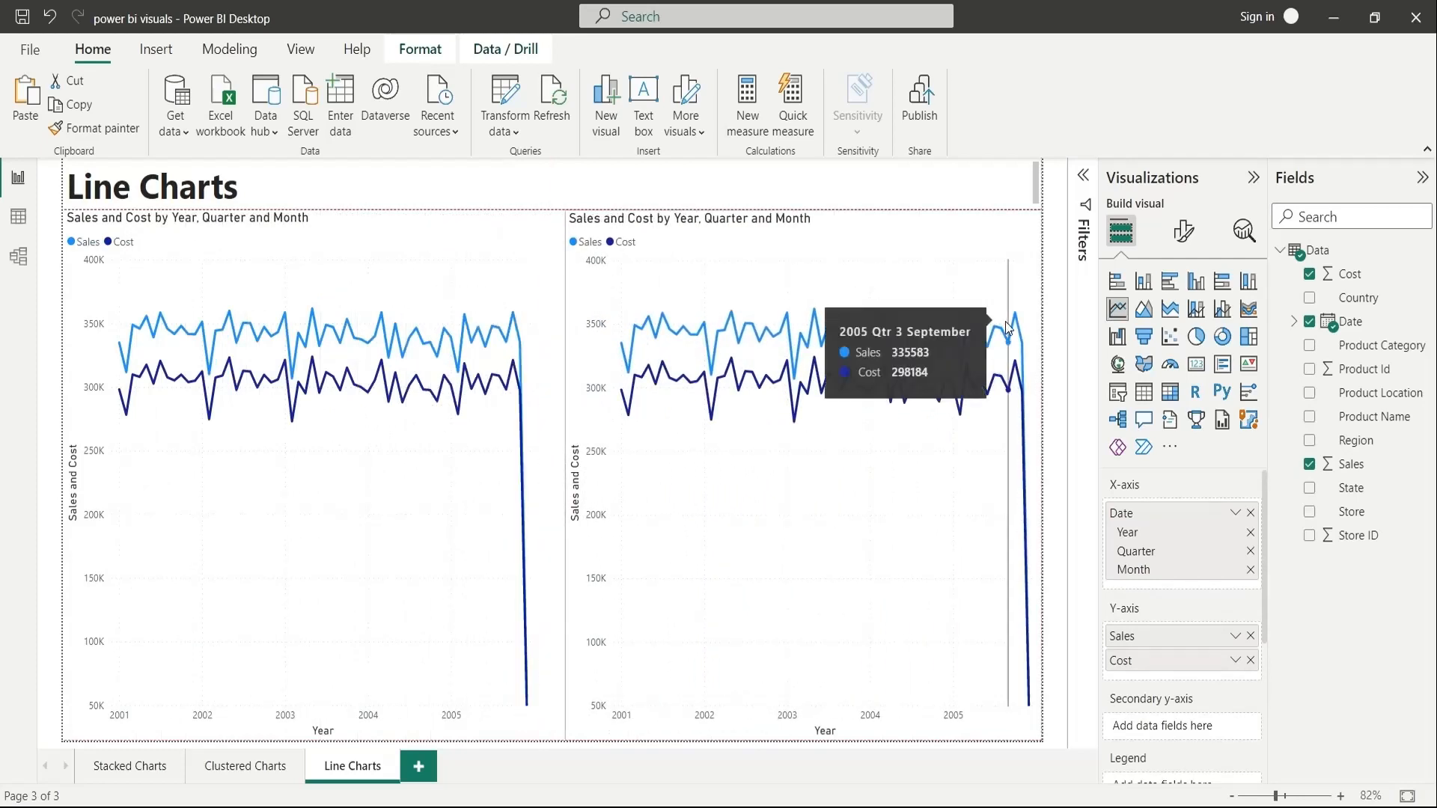
Move Cost to the secondary y-axis in the right line chart and widen the left line chart to the page's middle.
drag(1187, 649, 1202, 721)
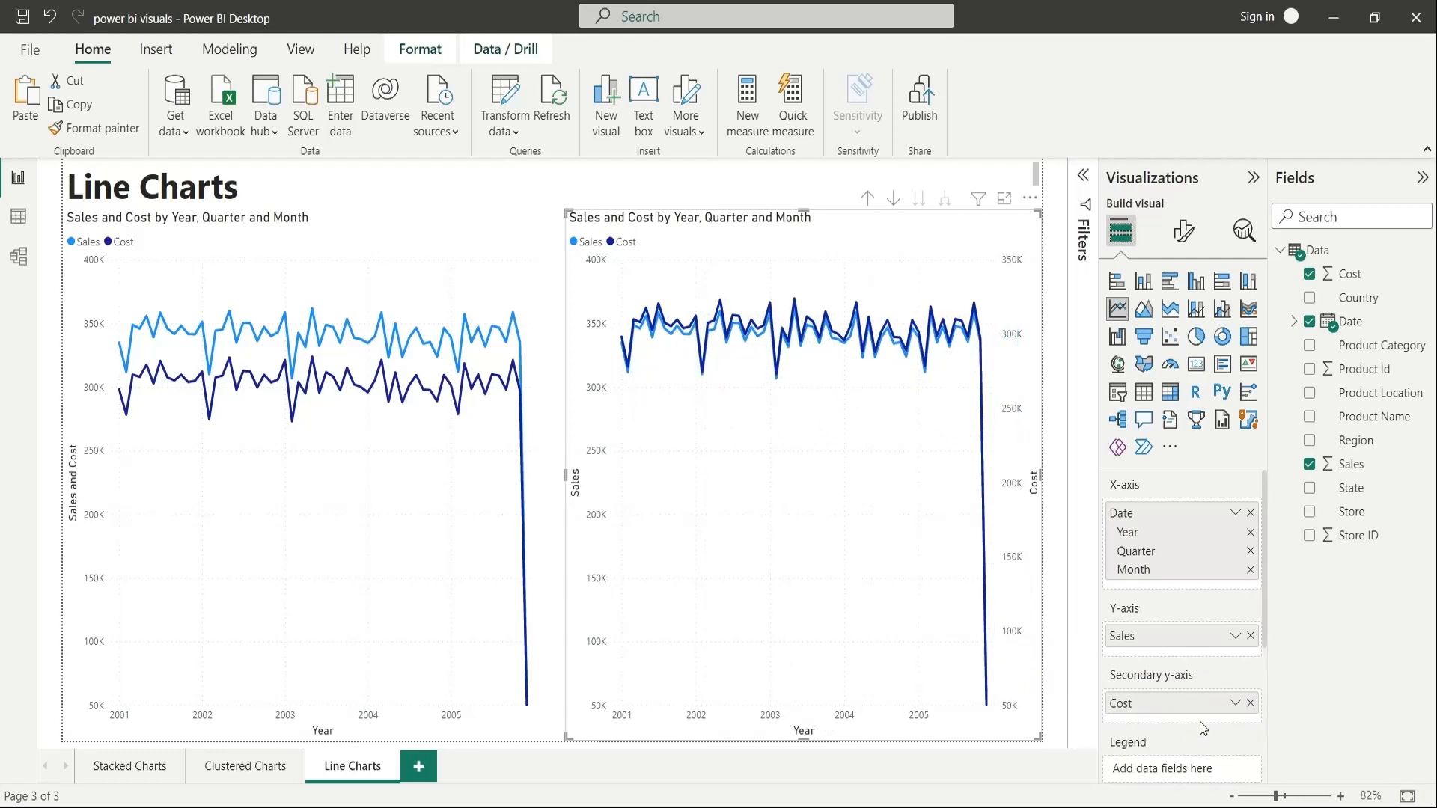
click(536, 238)
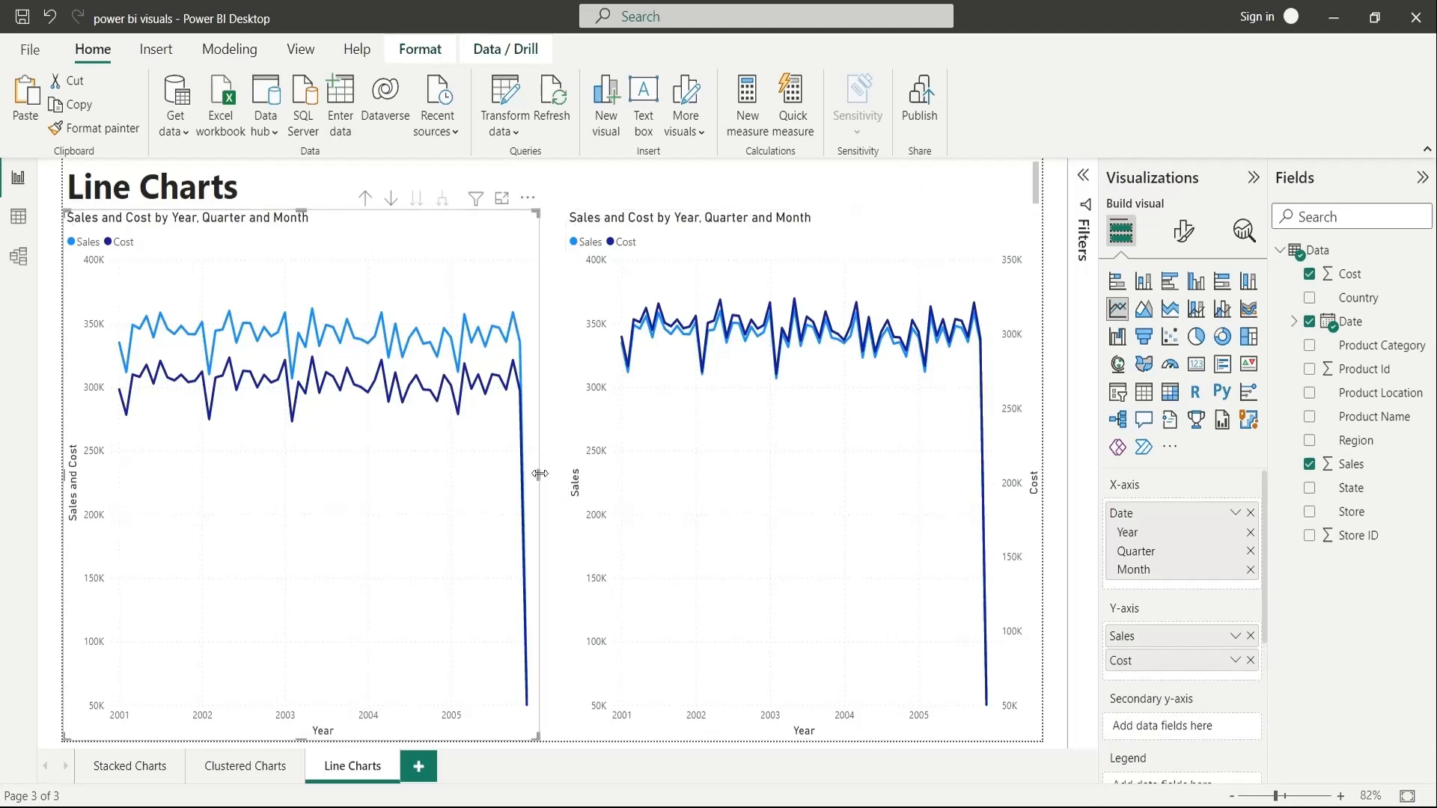
drag(539, 474, 552, 473)
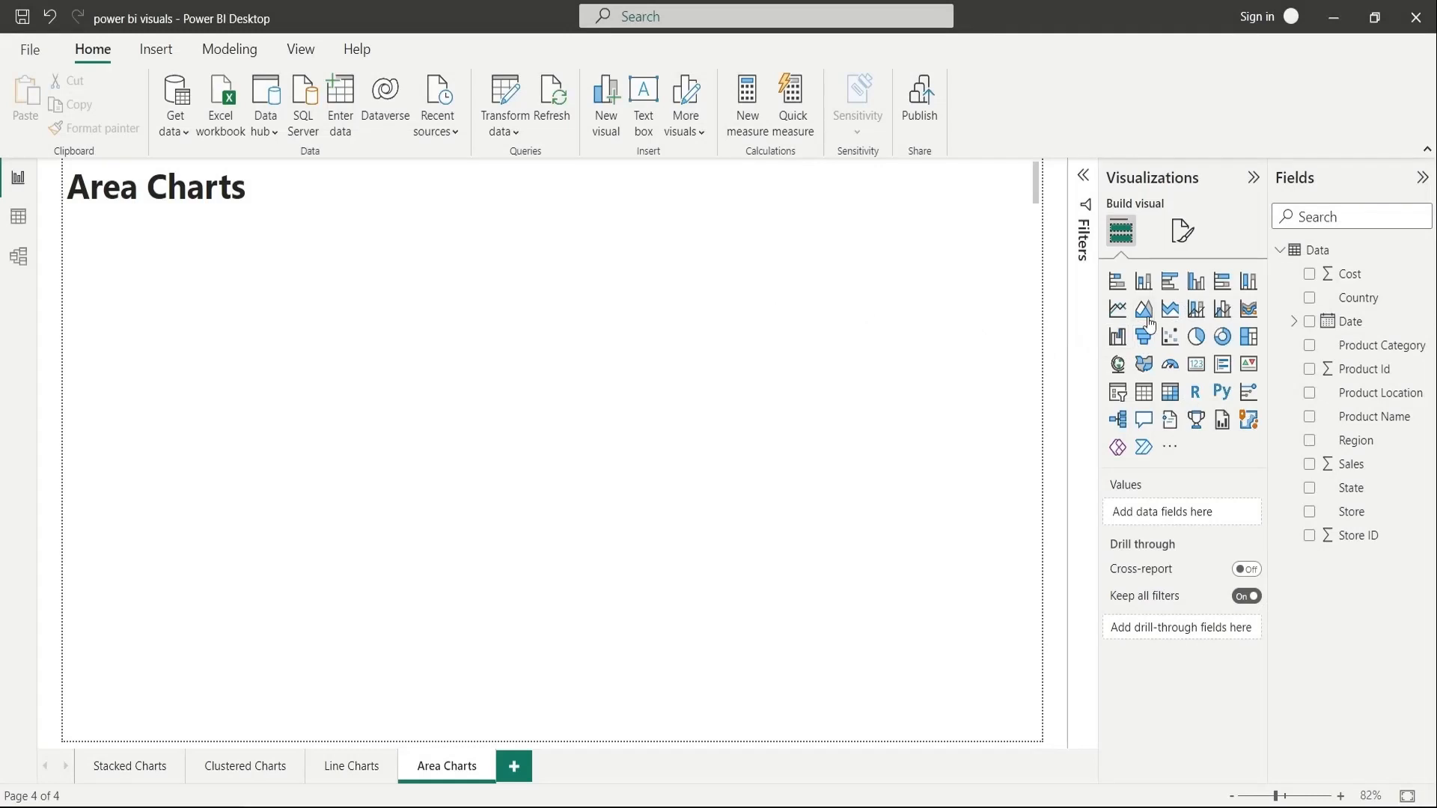
Insert an area chart on the Area Charts page and size it to fill the left half below the title.
click(1143, 308)
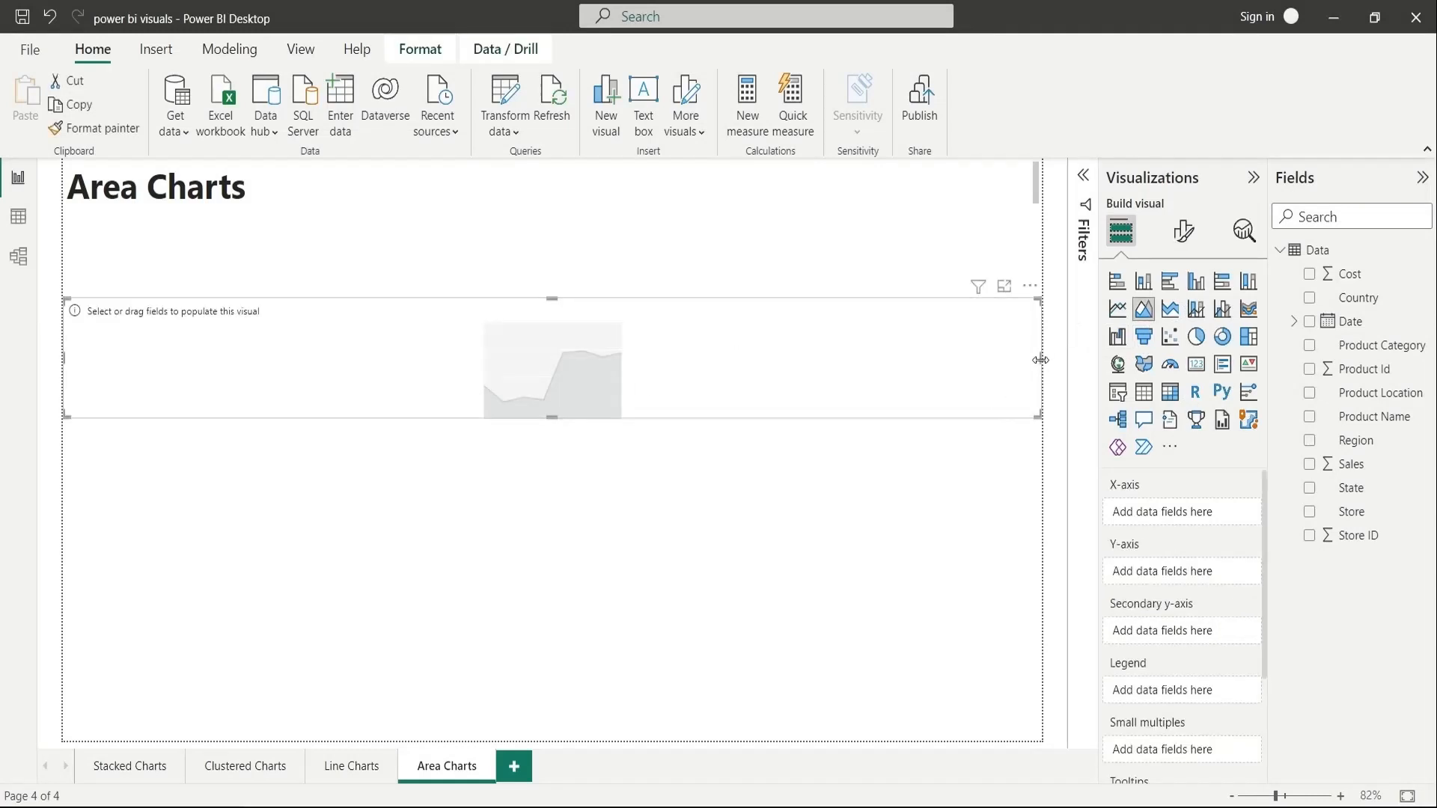
drag(1041, 360, 552, 360)
drag(308, 303, 307, 211)
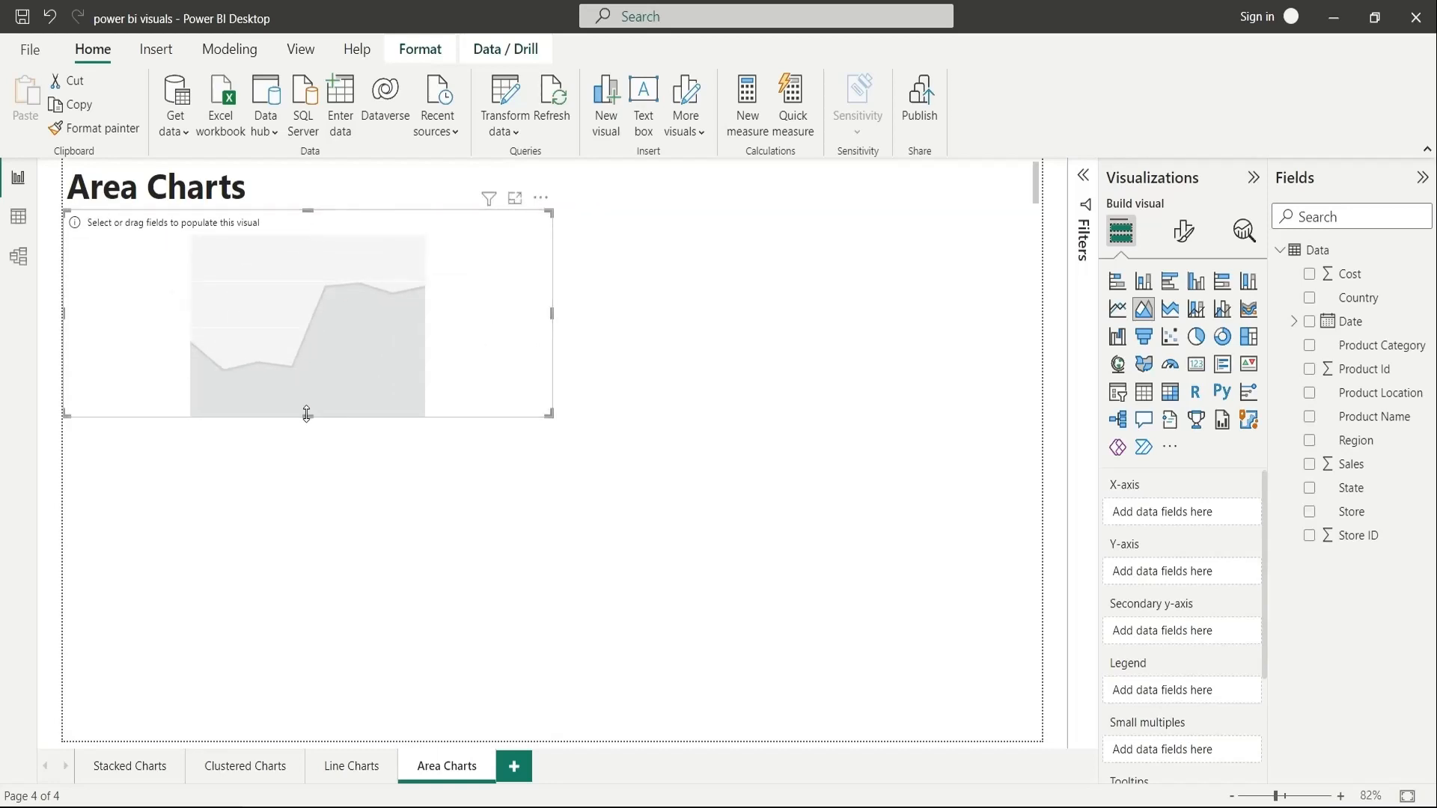
drag(308, 416, 298, 738)
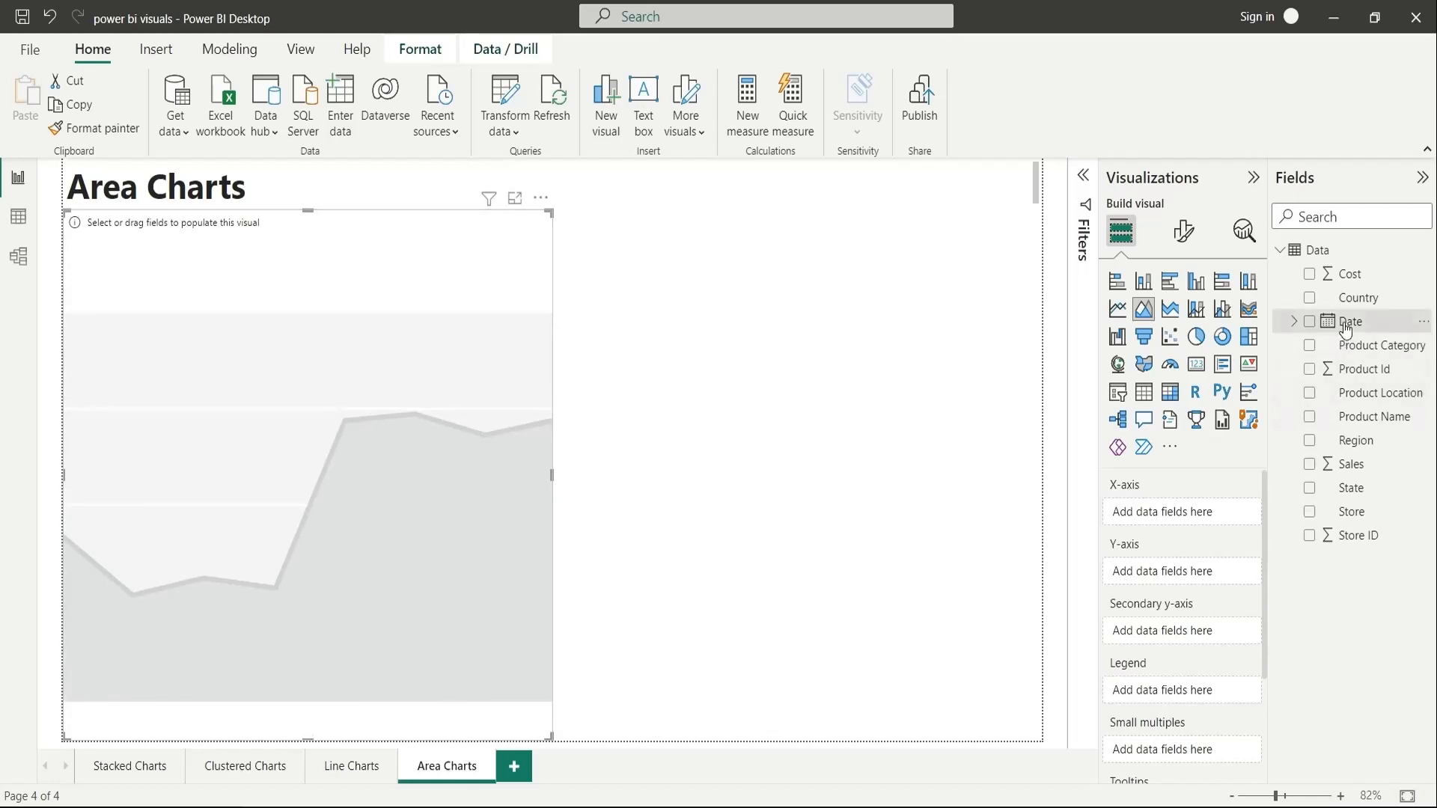
Put Date without its Day level on the area chart's X-axis and add Sales to the Y-axis under the name Sales.
drag(1347, 323, 1205, 514)
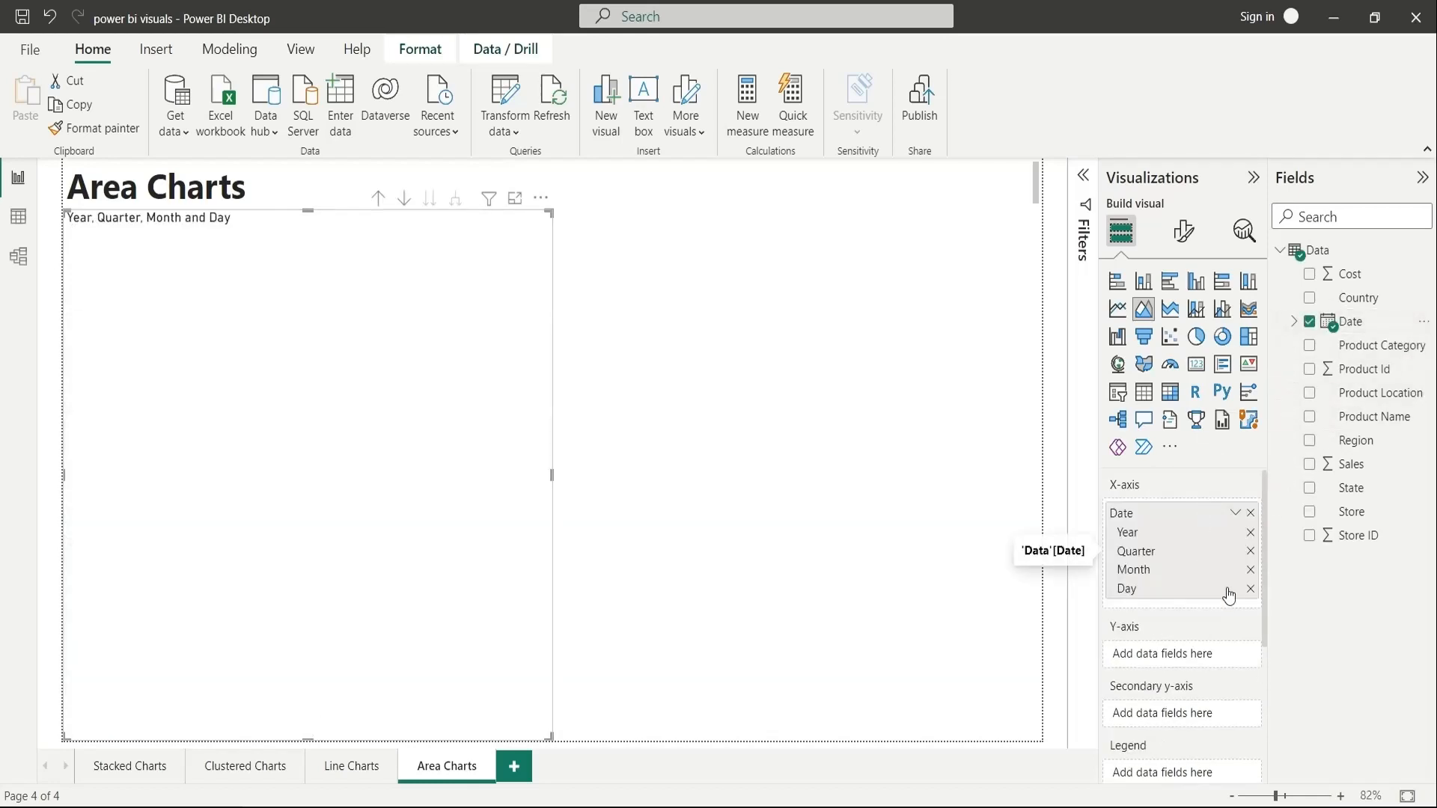
click(1251, 589)
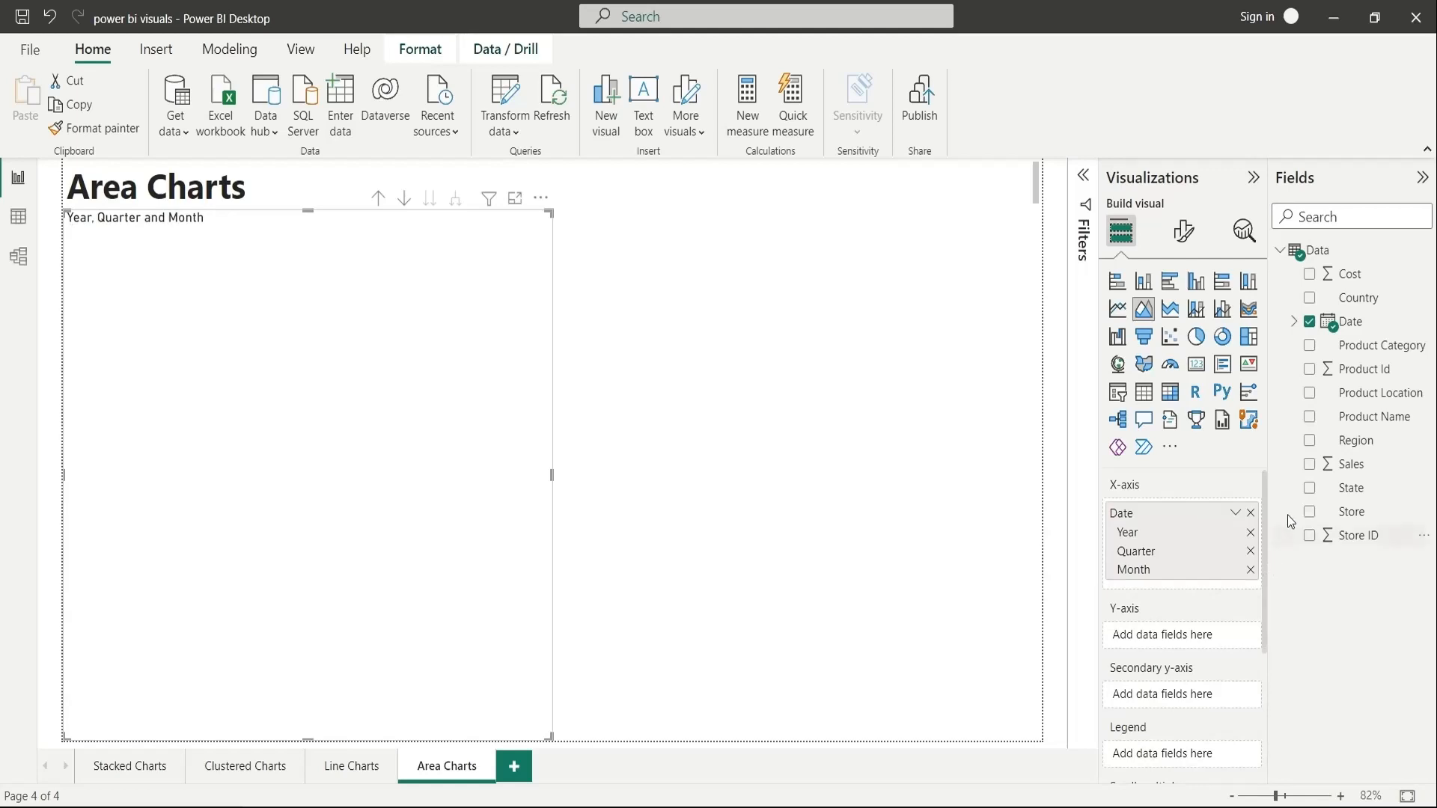
drag(1338, 468, 1196, 636)
double_click(1151, 637)
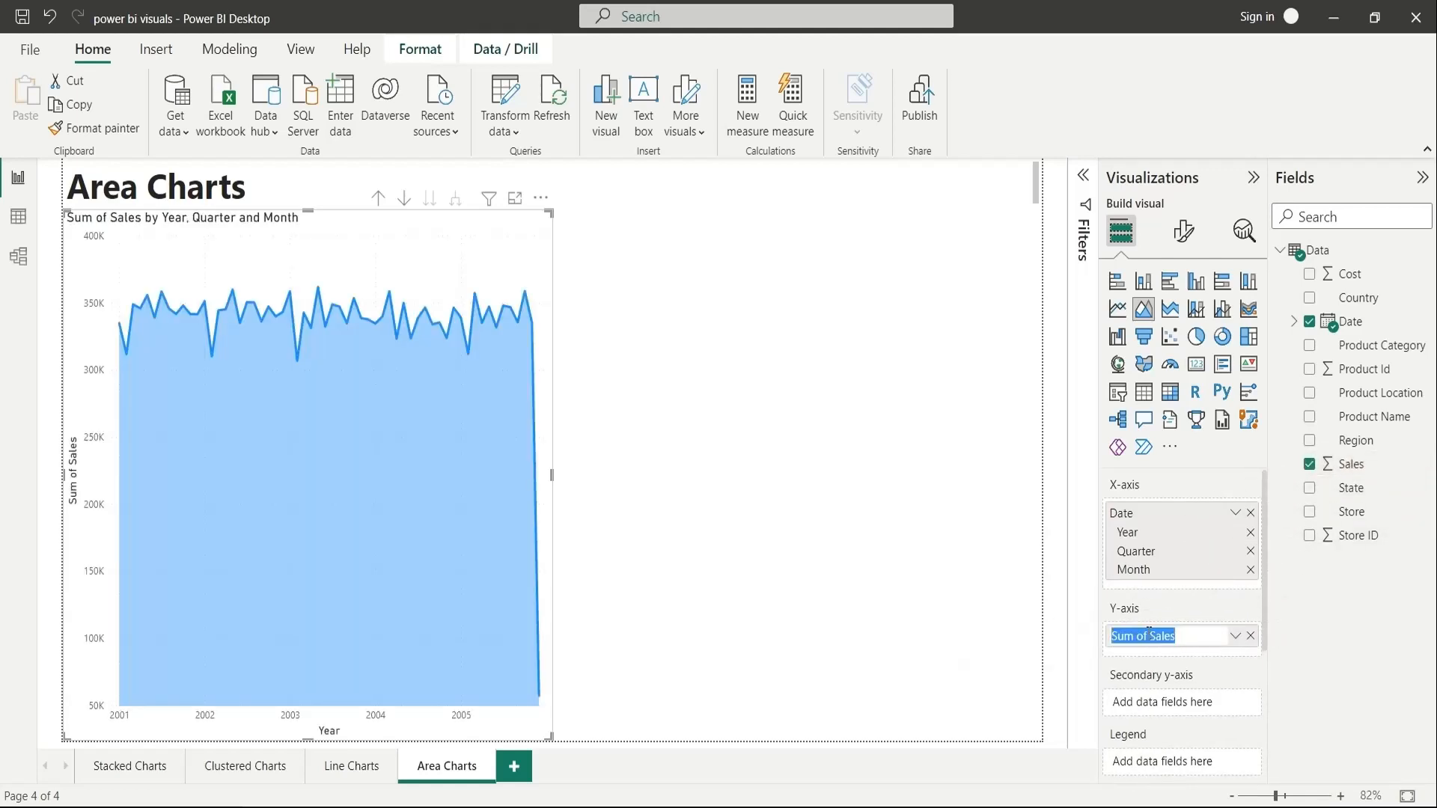
click(1150, 636)
drag(1150, 637, 954, 638)
key(BackSpace)
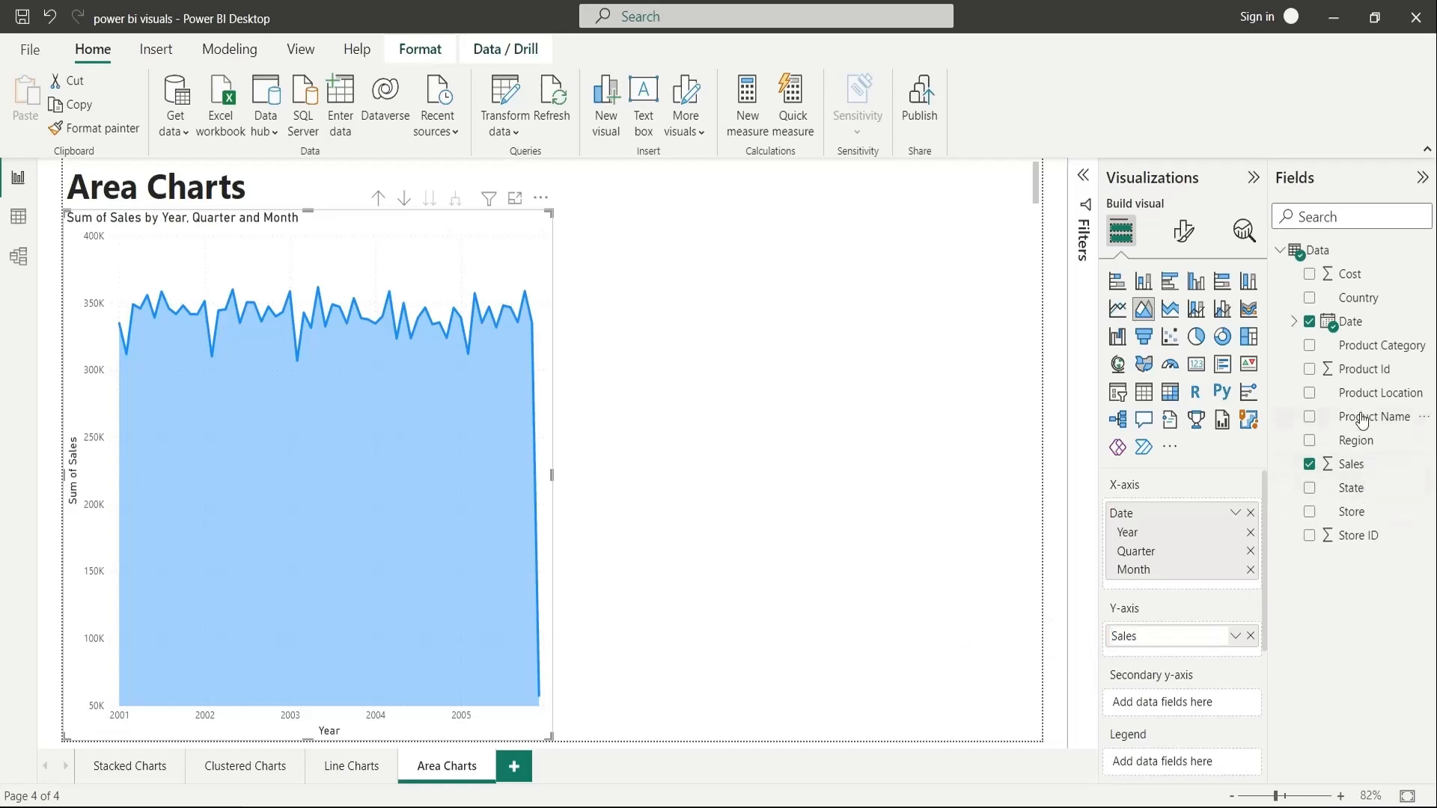
Add Cost to the area chart's Y-axis beside Sales and rename that value field to Cost.
drag(1358, 276, 1186, 662)
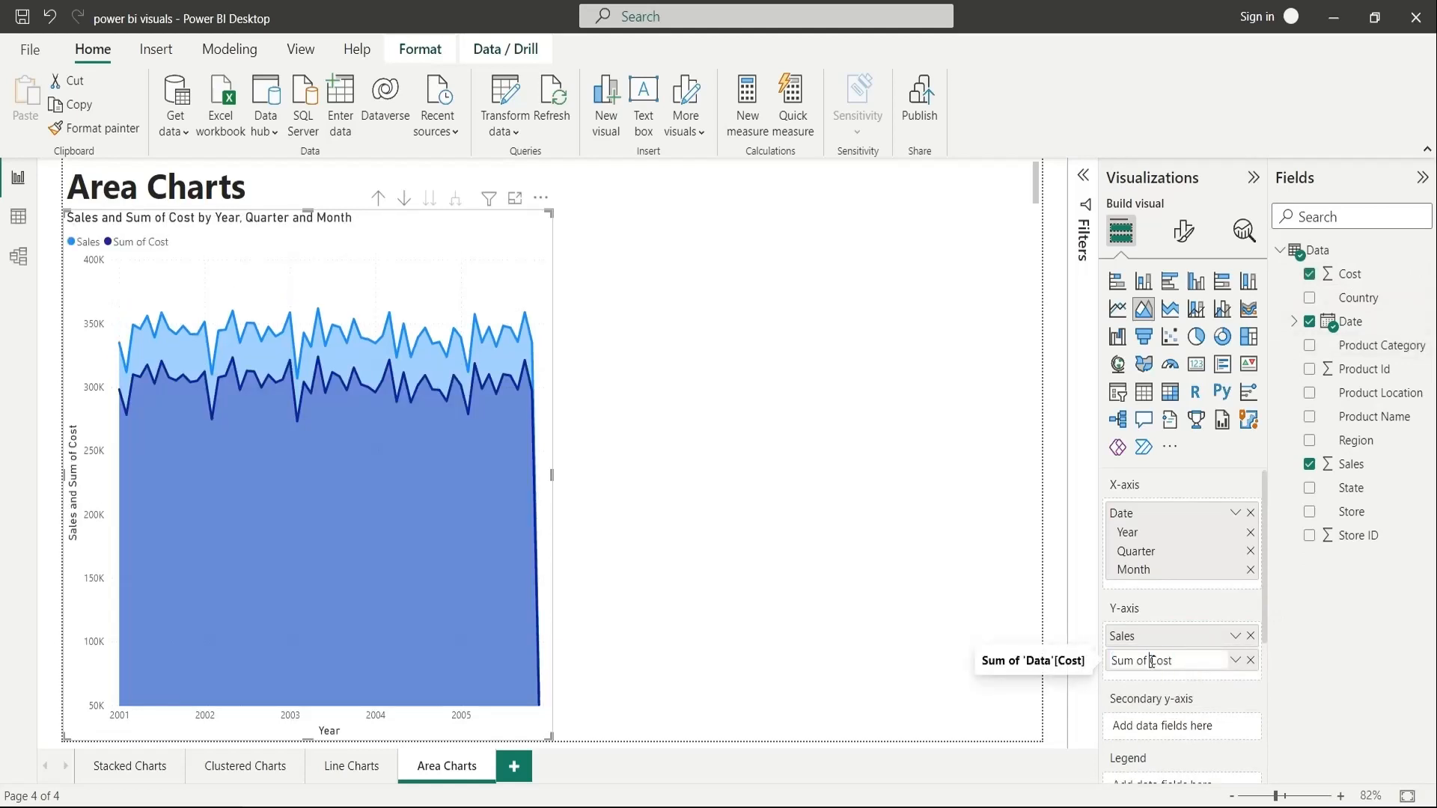
click(1112, 665)
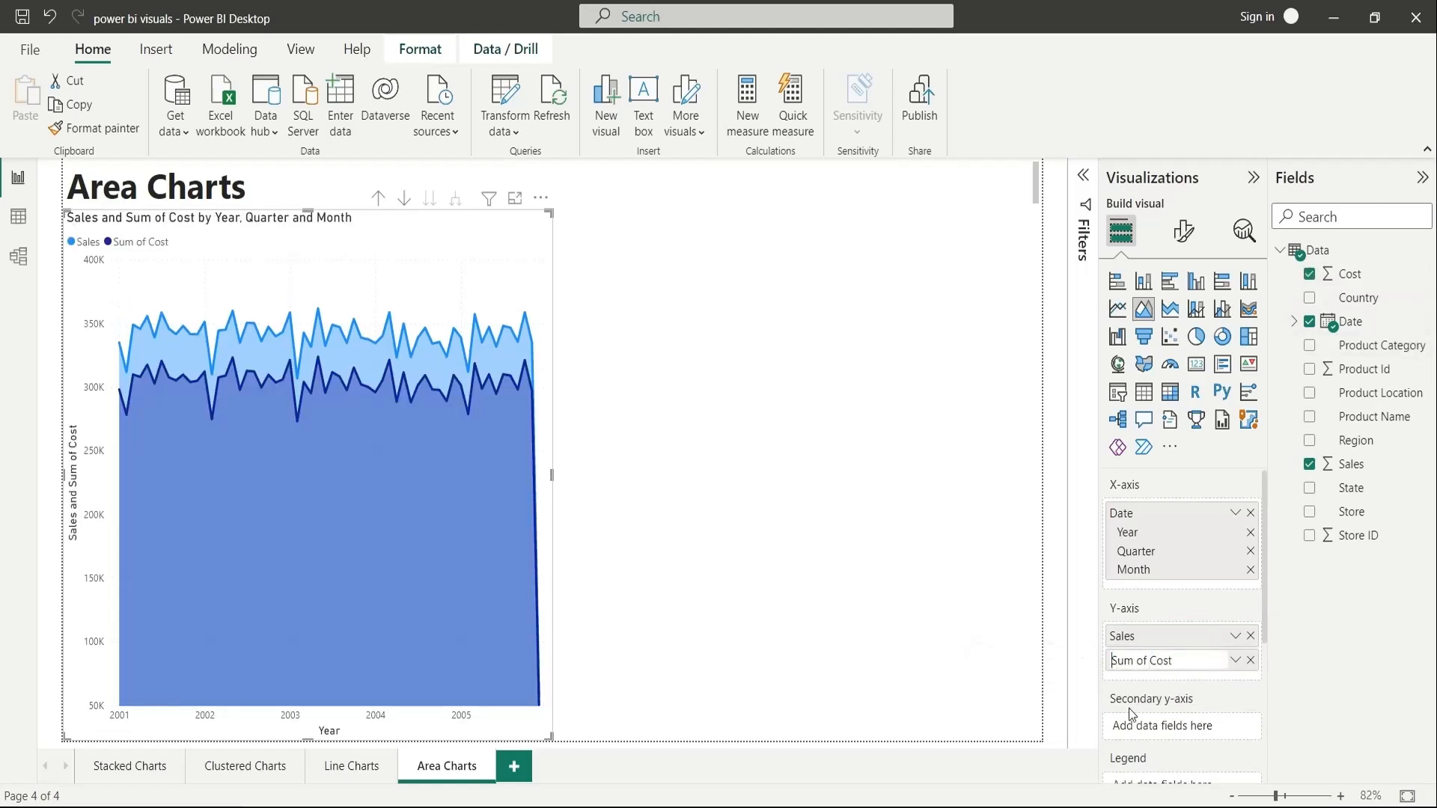
shift+click(1150, 663)
key(BackSpace)
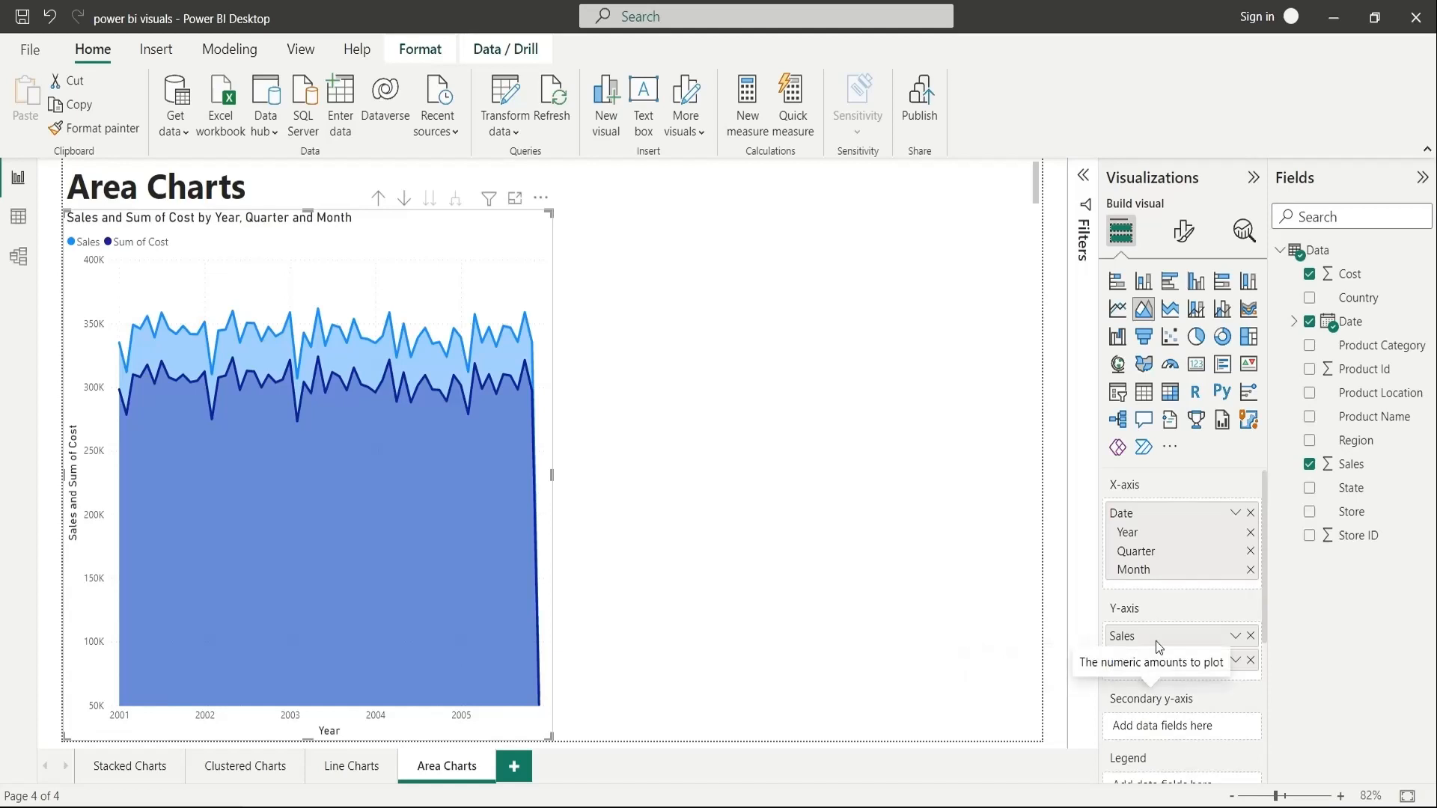
key(Return)
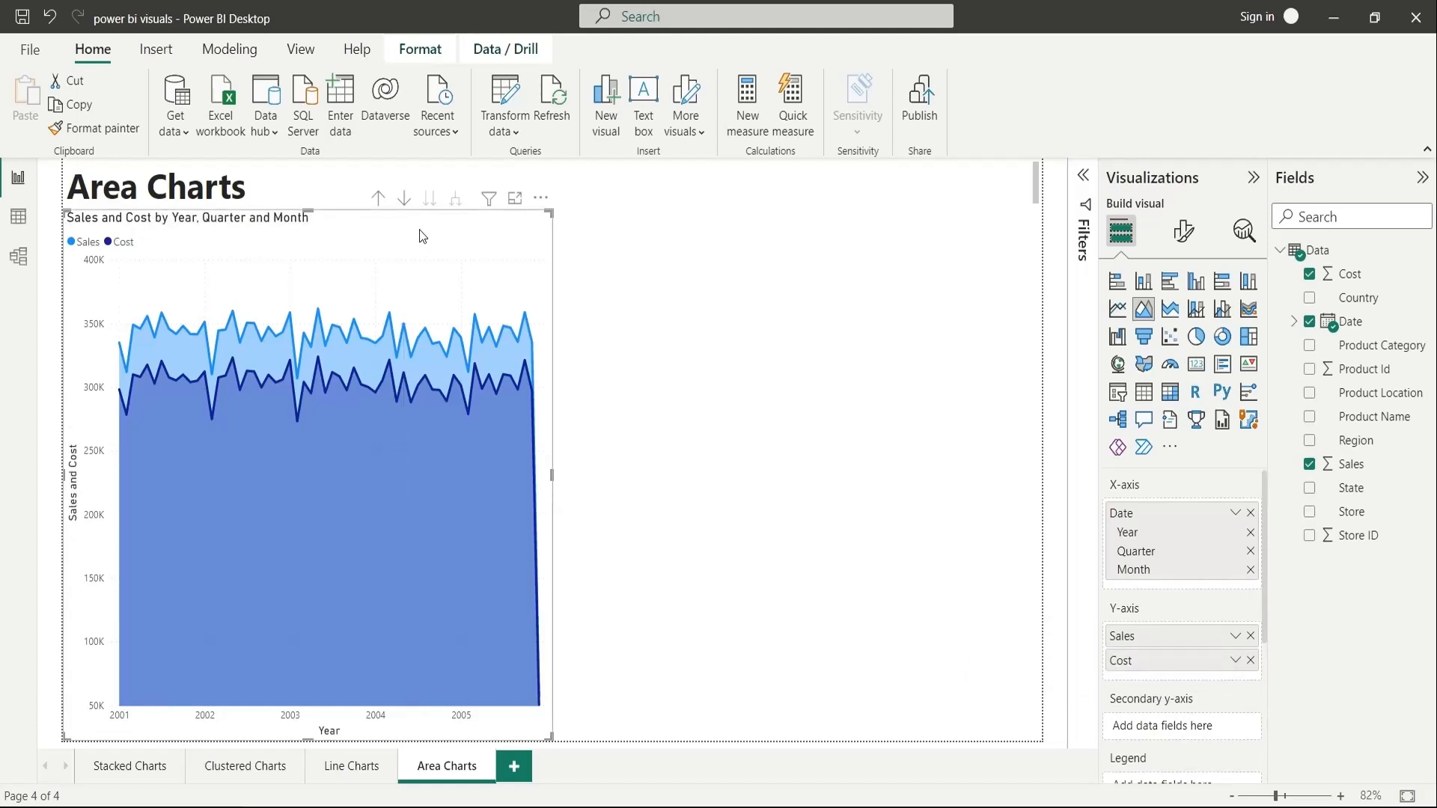
Place a duplicate of the area chart in the page's empty right half and convert it to a stacked area chart.
key(ctrl+c)
key(ctrl+v)
drag(423, 236, 905, 250)
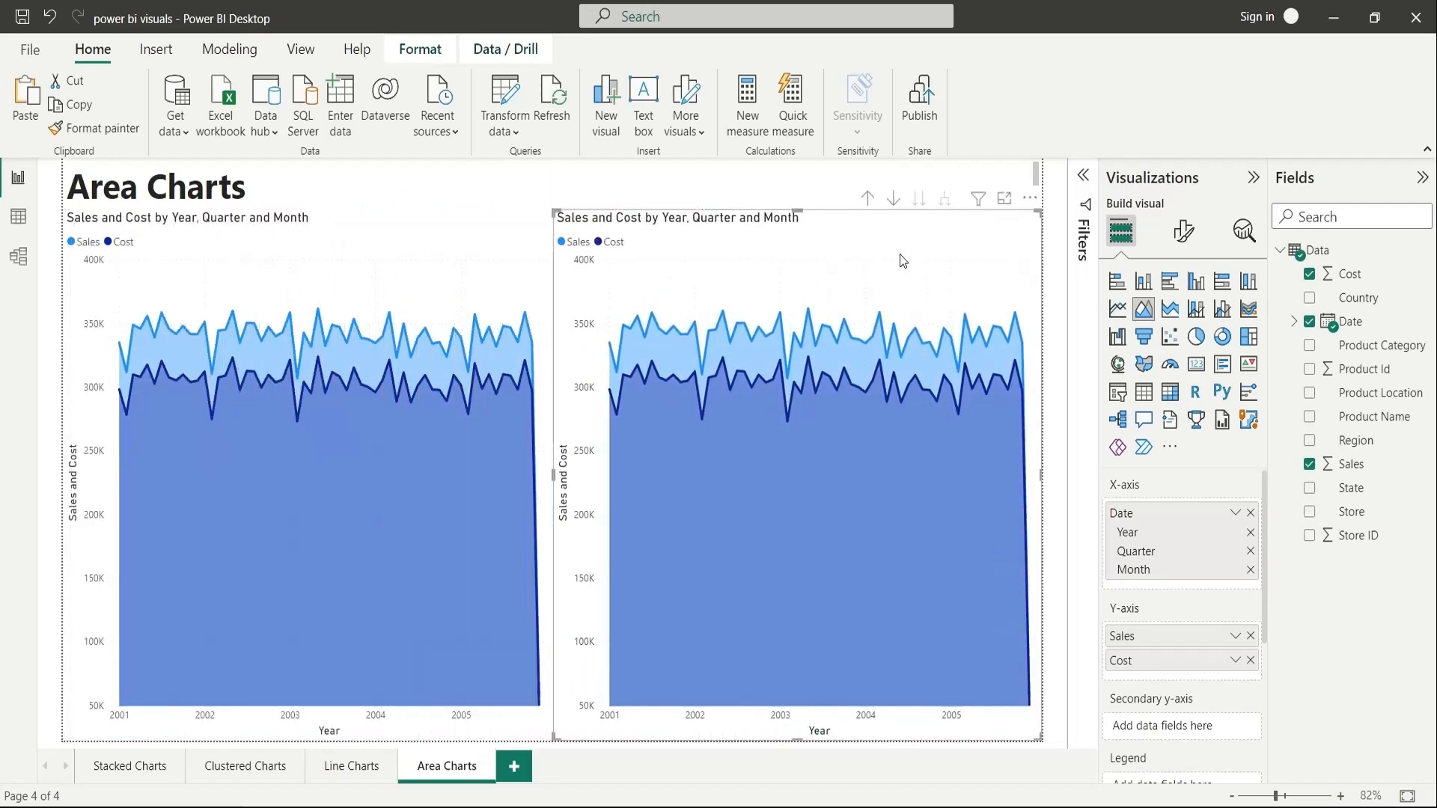
click(1171, 310)
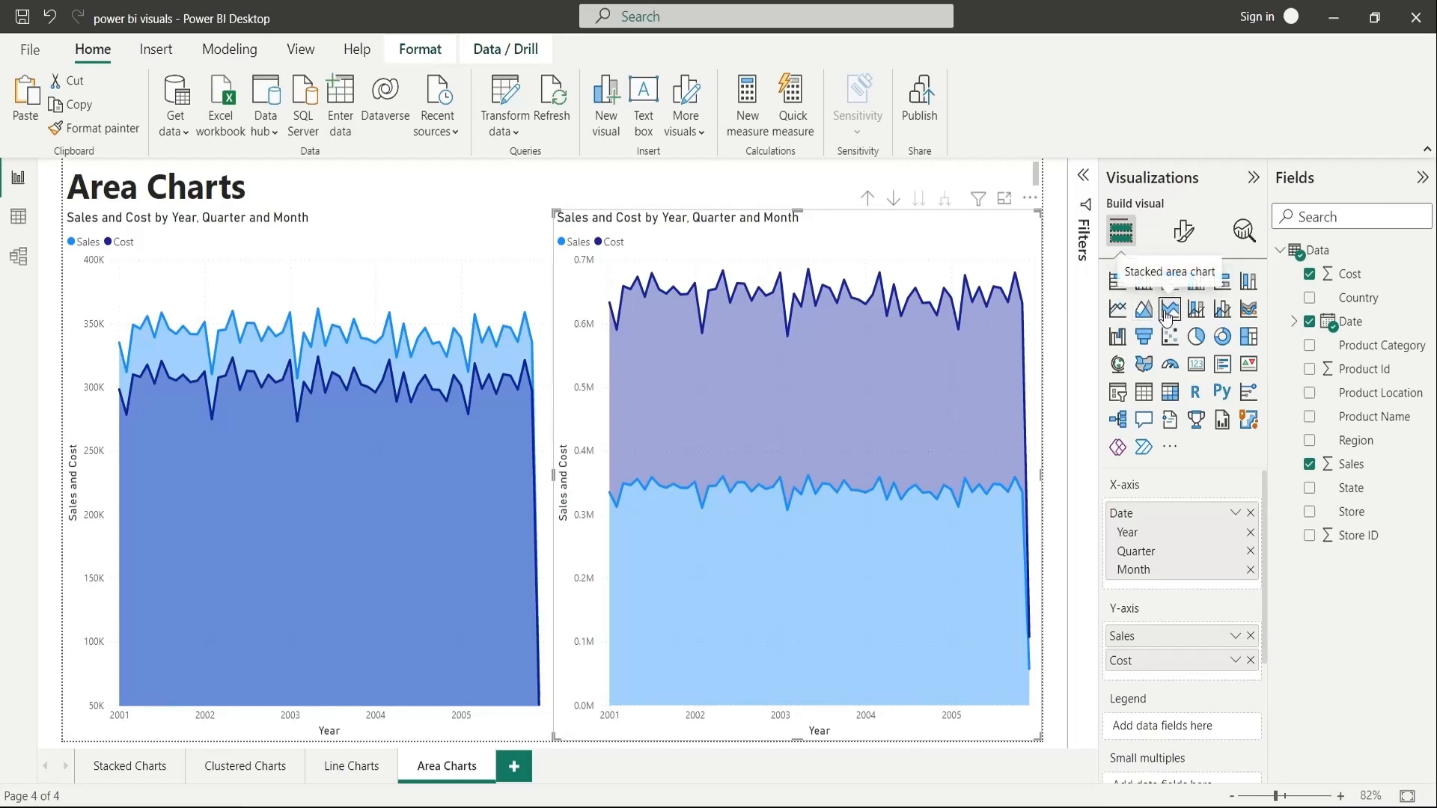
click(763, 196)
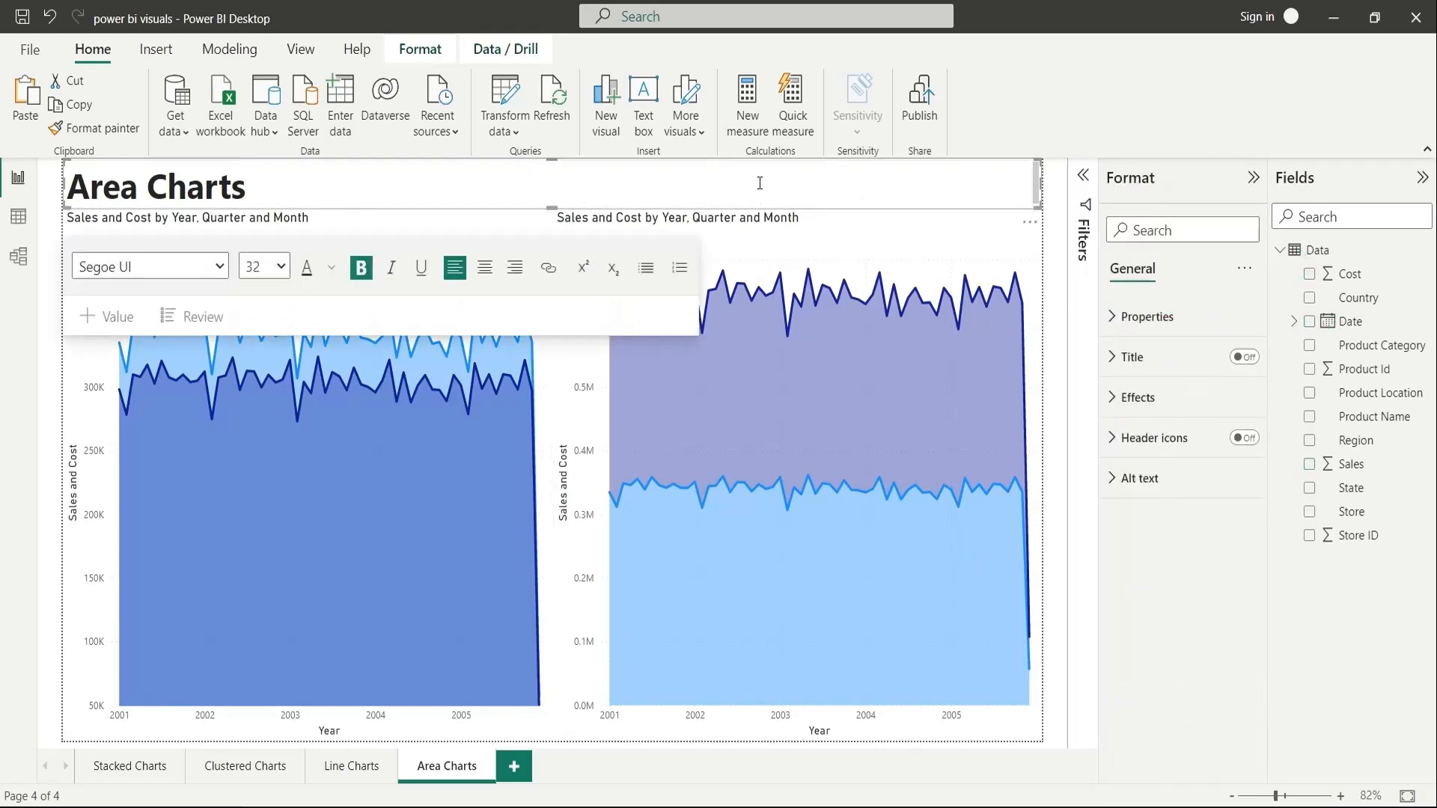
click(574, 749)
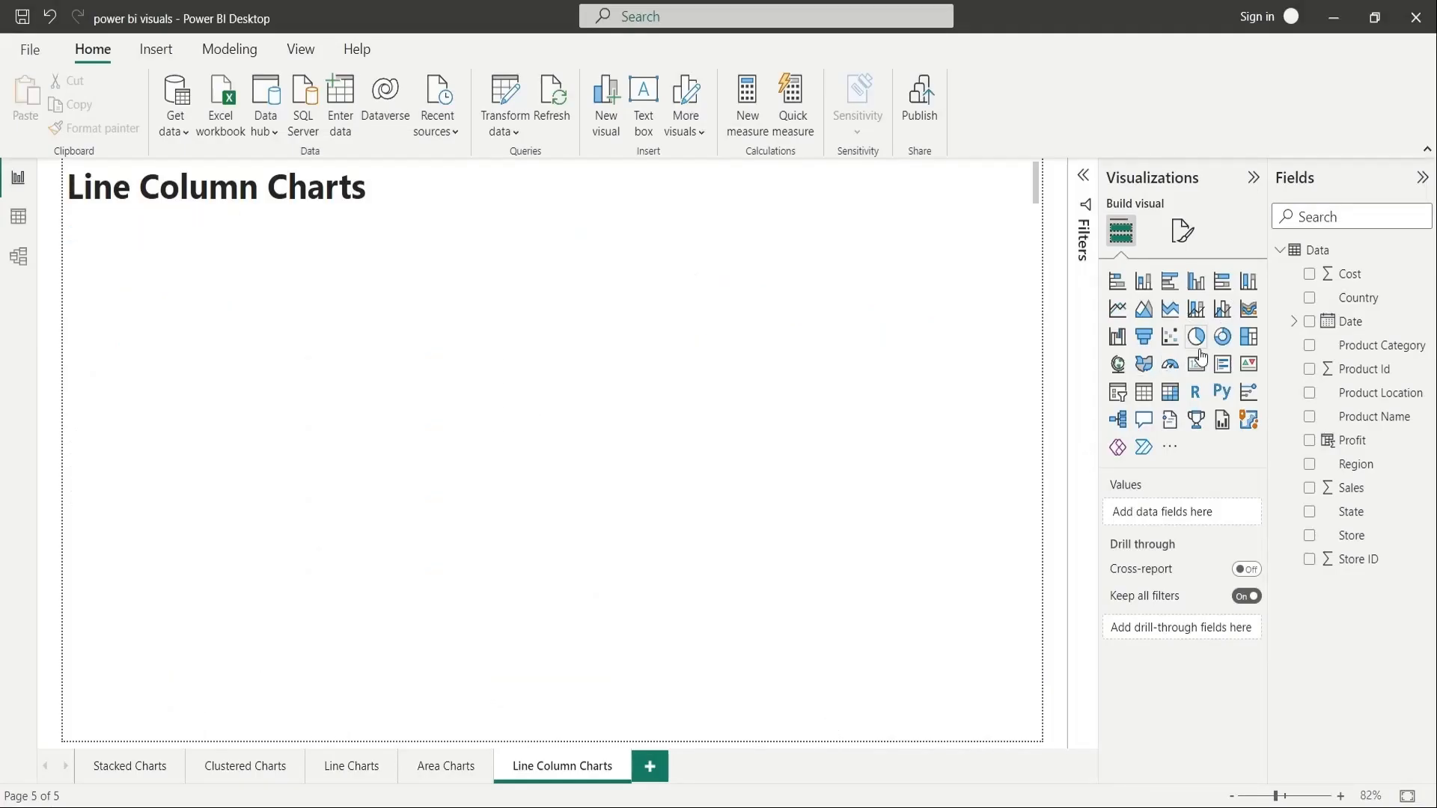
Insert a line and stacked column chart on the Line Column Charts page and size it to fill the left half below the title.
click(1197, 310)
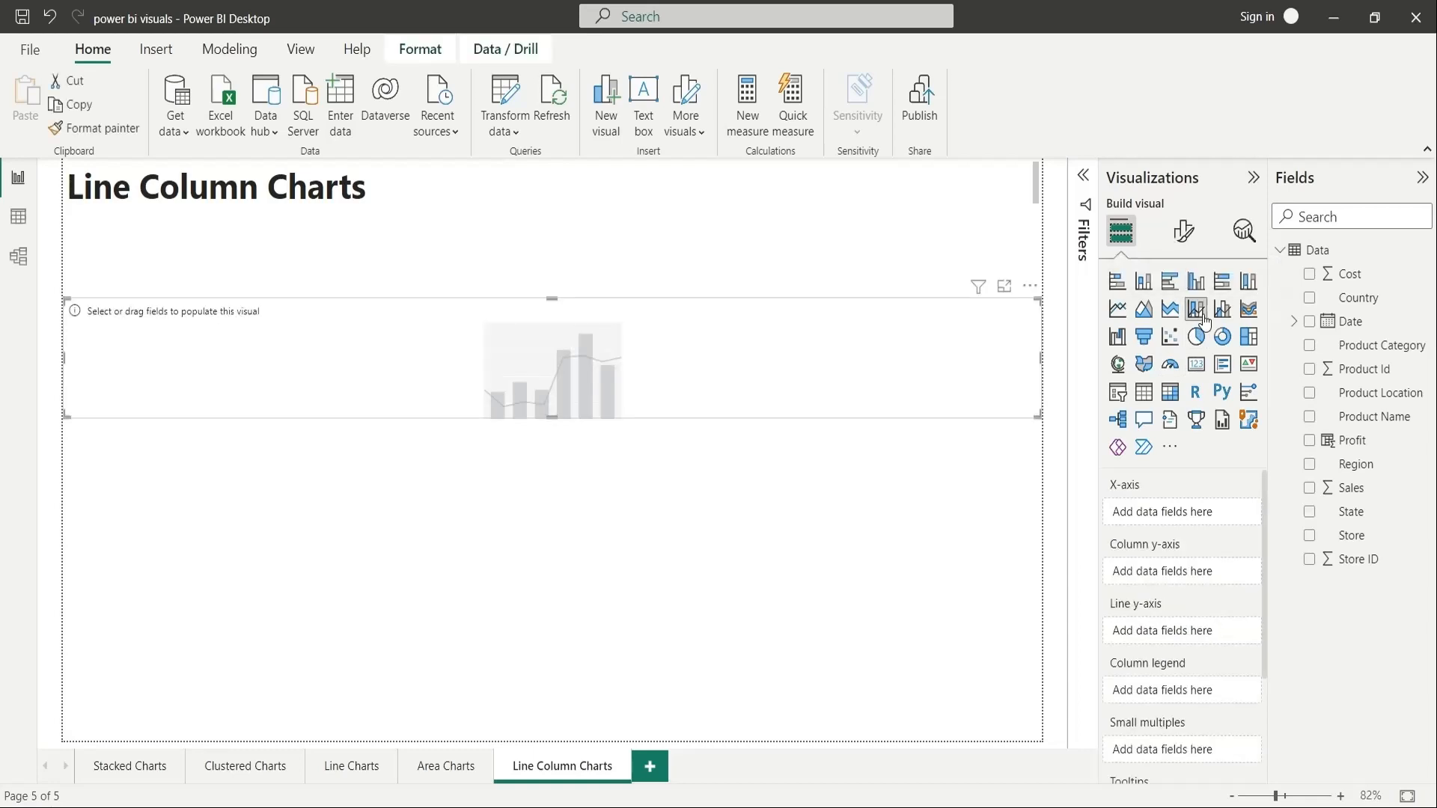
drag(1040, 357, 551, 375)
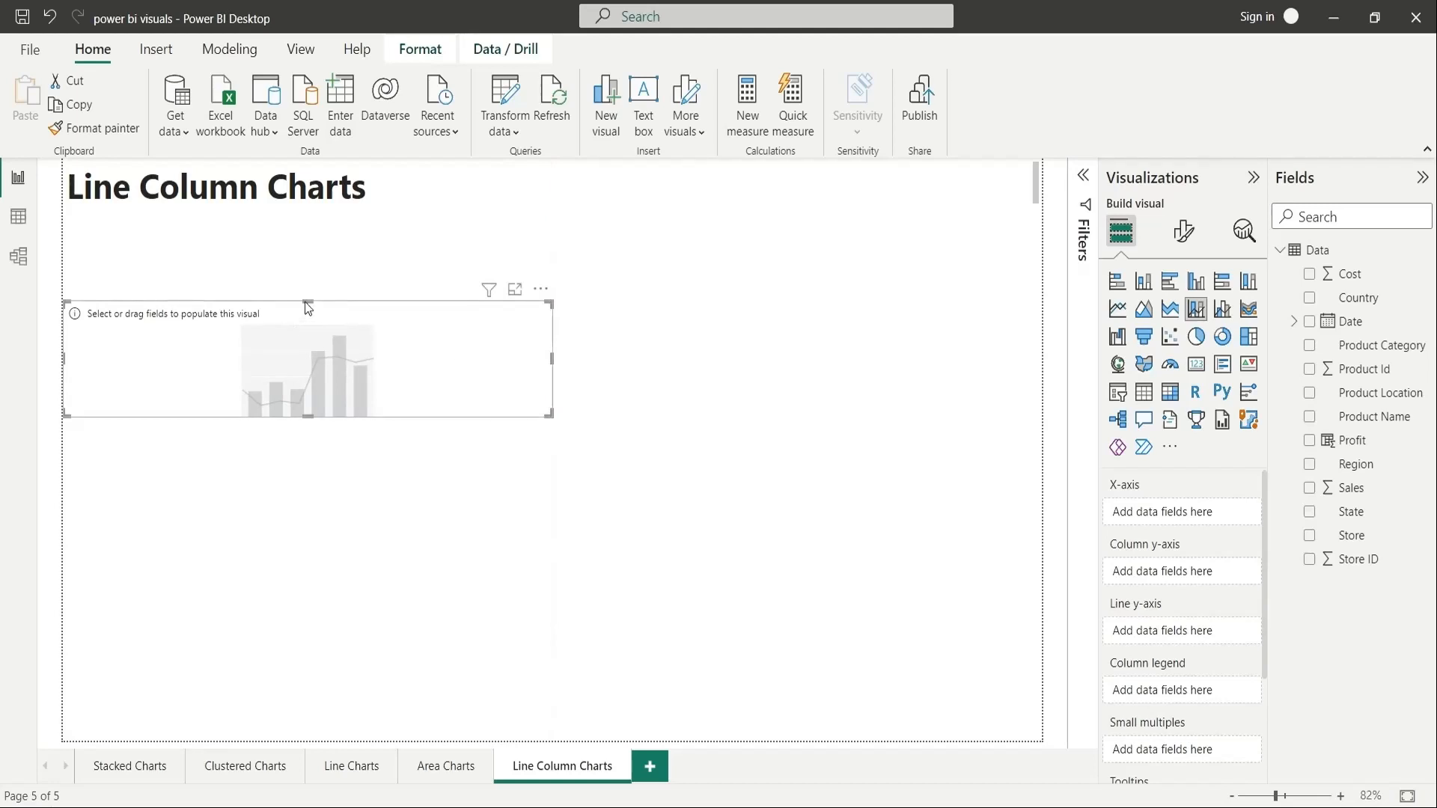
drag(303, 303, 298, 222)
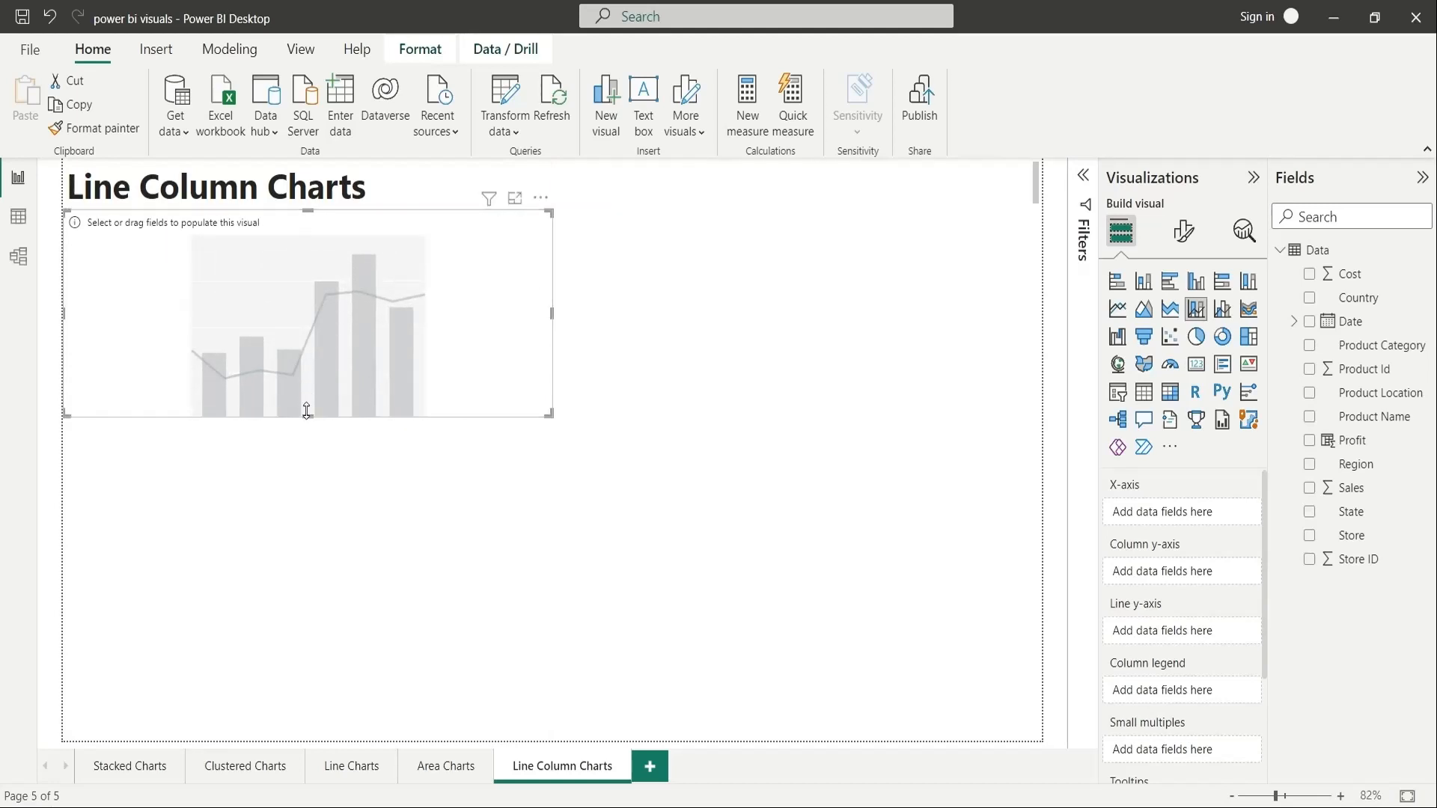
drag(305, 416, 291, 736)
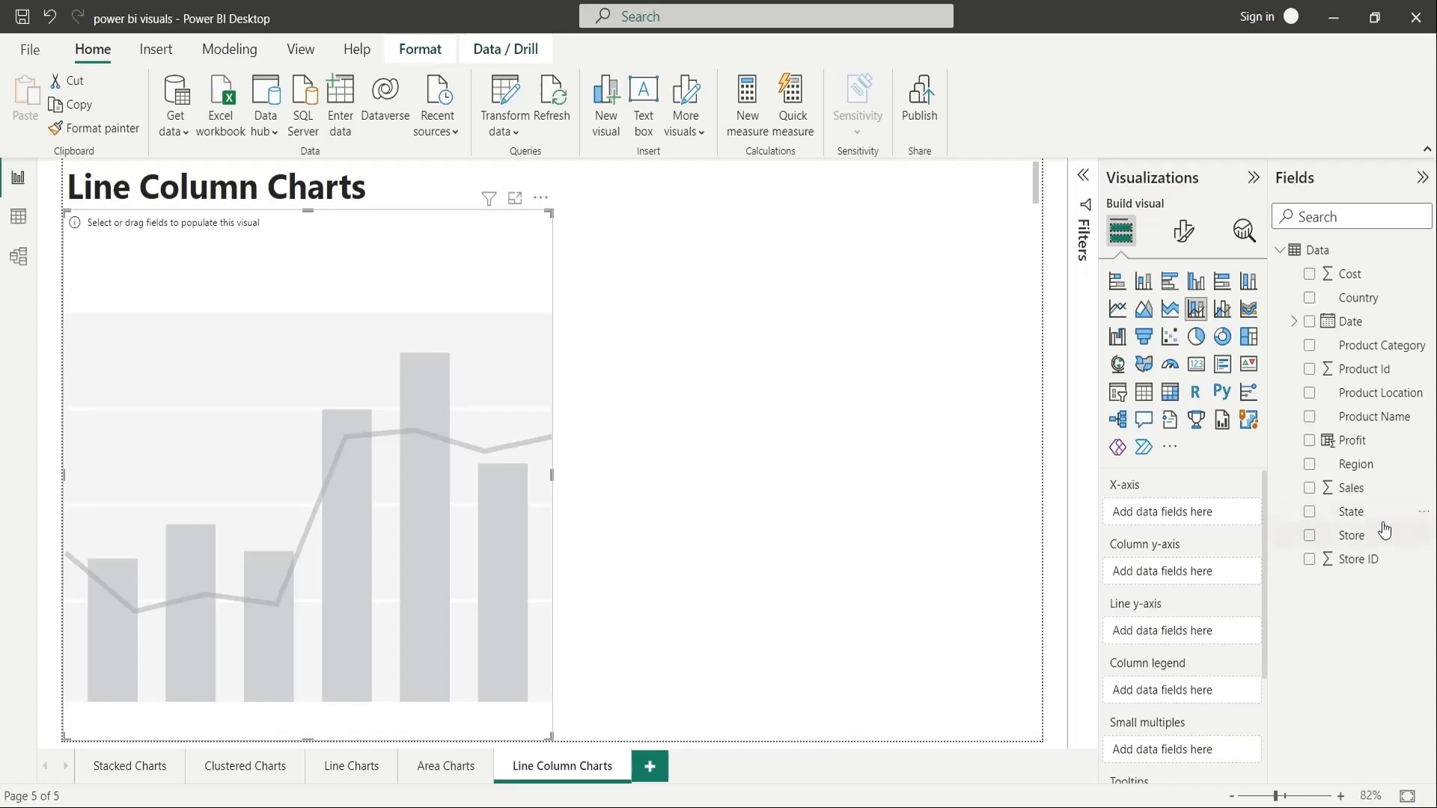
Add Cost to the combo chart's column y-axis and rename the value field to Cost.
drag(1353, 278, 1190, 581)
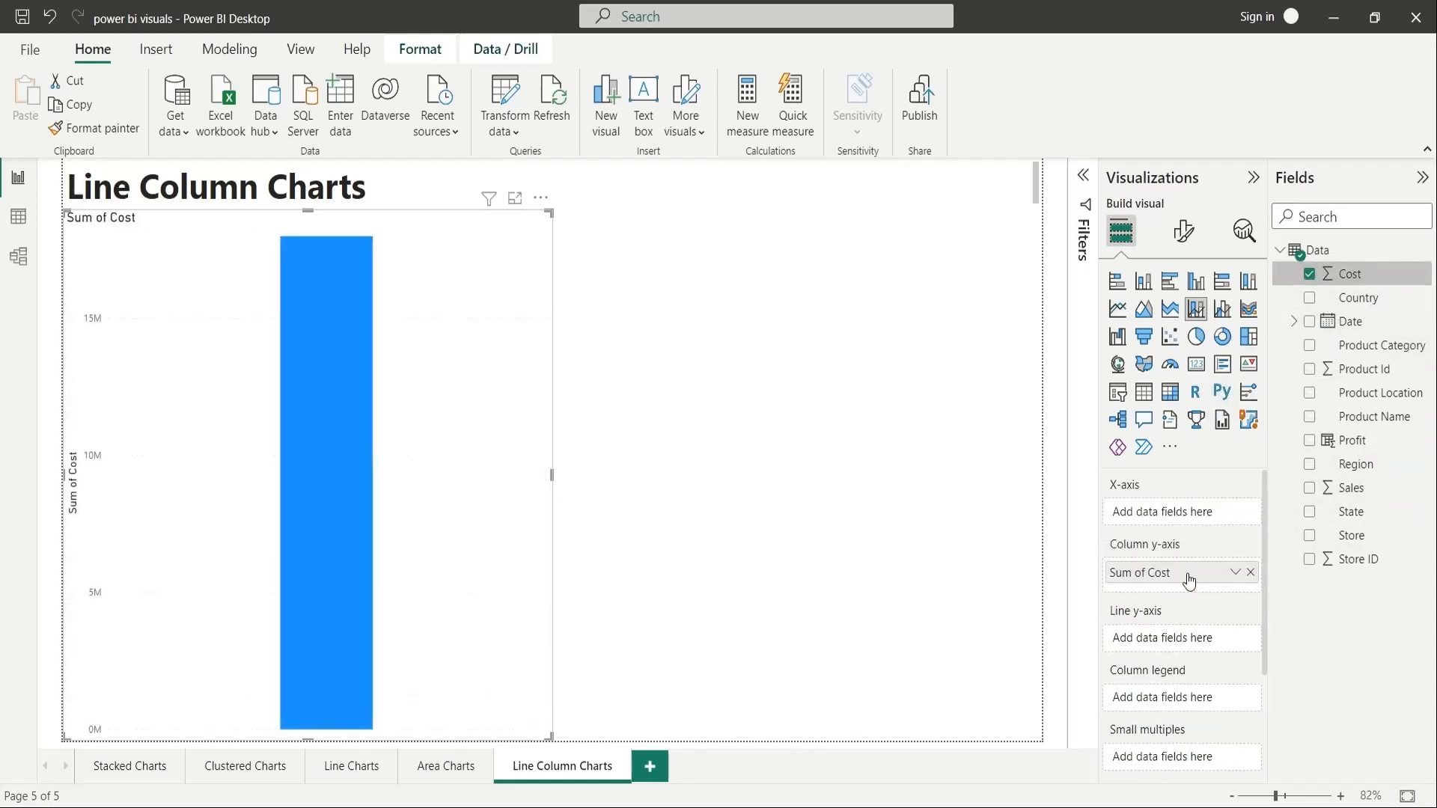
double_click(1190, 574)
click(1152, 573)
drag(1150, 573, 1111, 573)
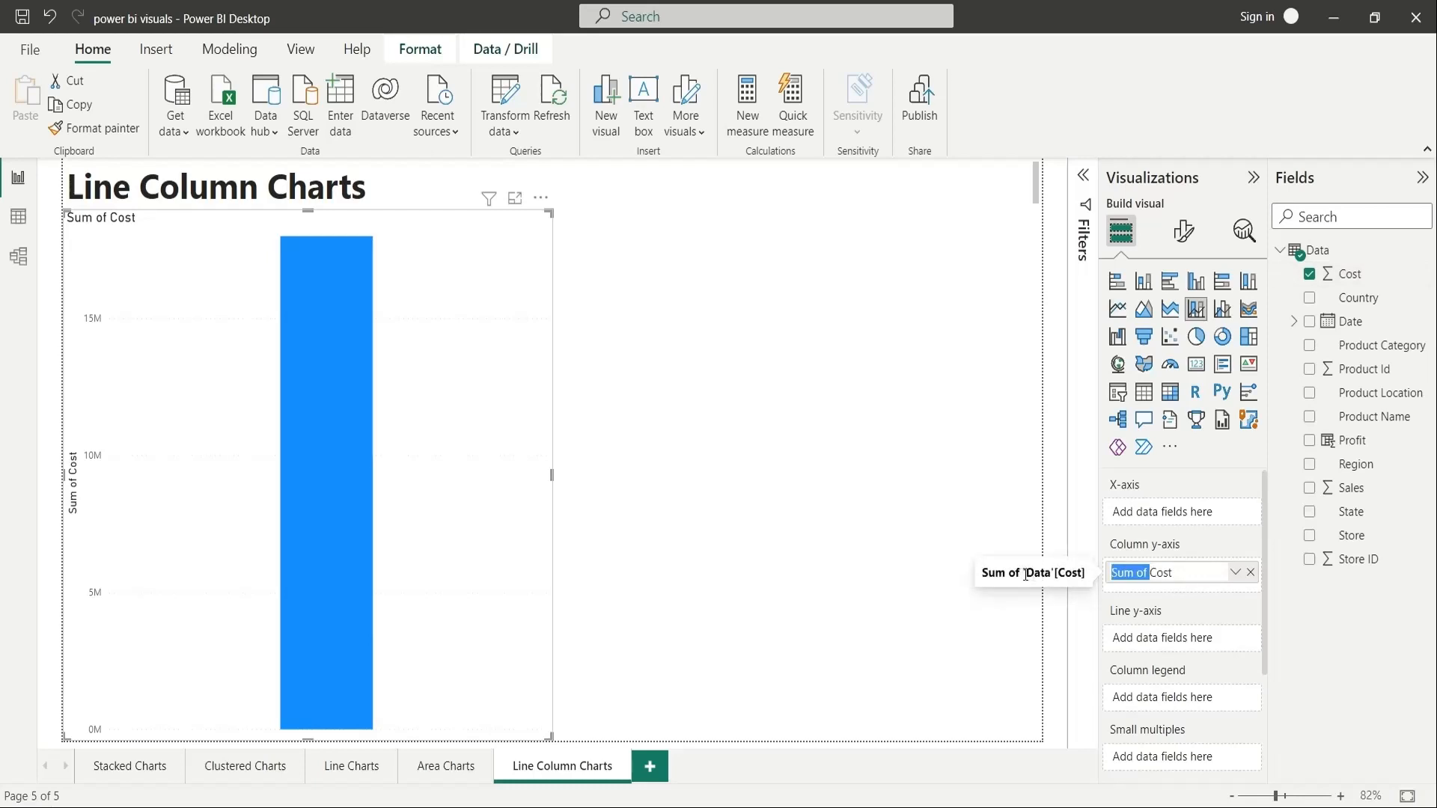
key(BackSpace)
key(Return)
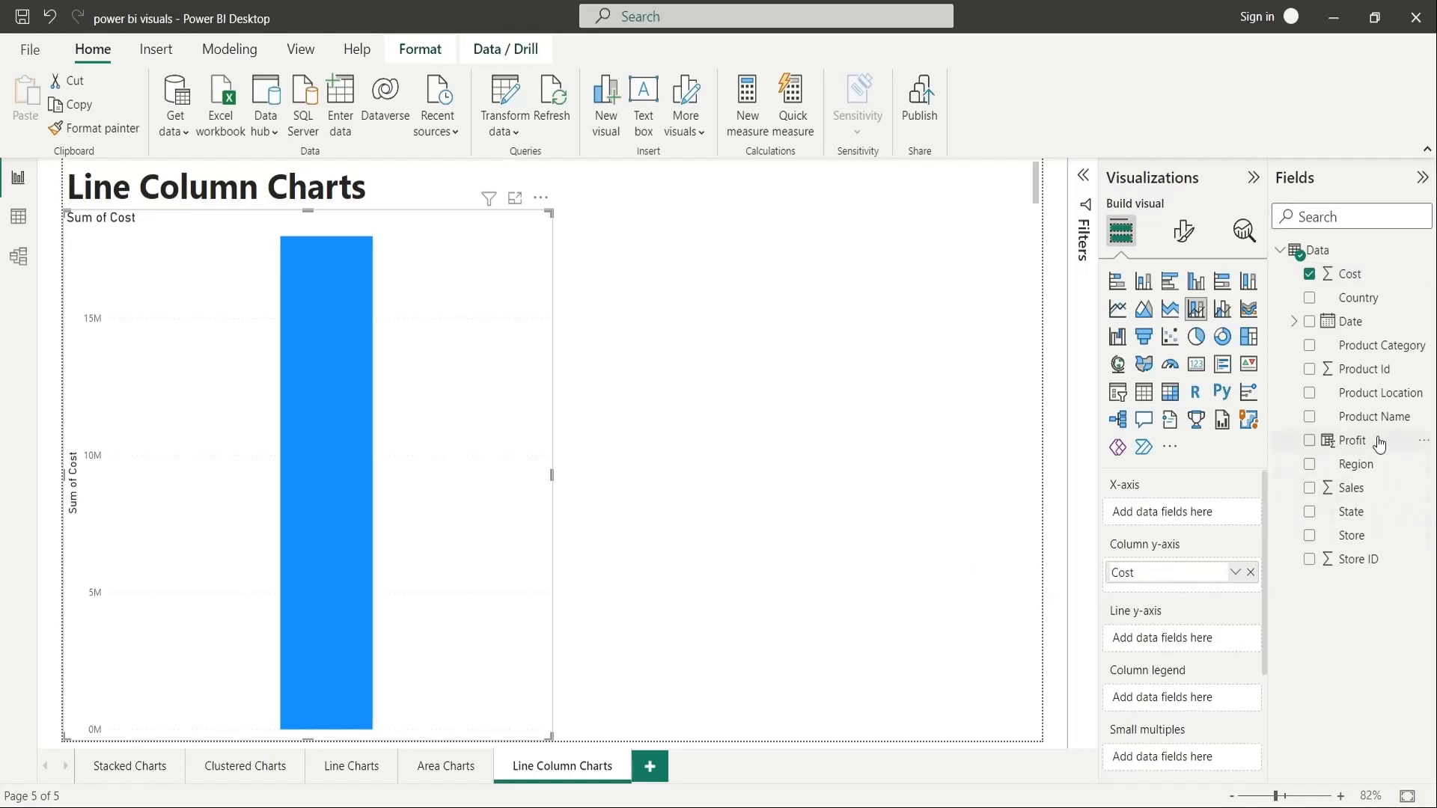
Add Profit to the combo chart's column y-axis below Cost and rename the value field to Profit.
drag(1379, 447, 1187, 585)
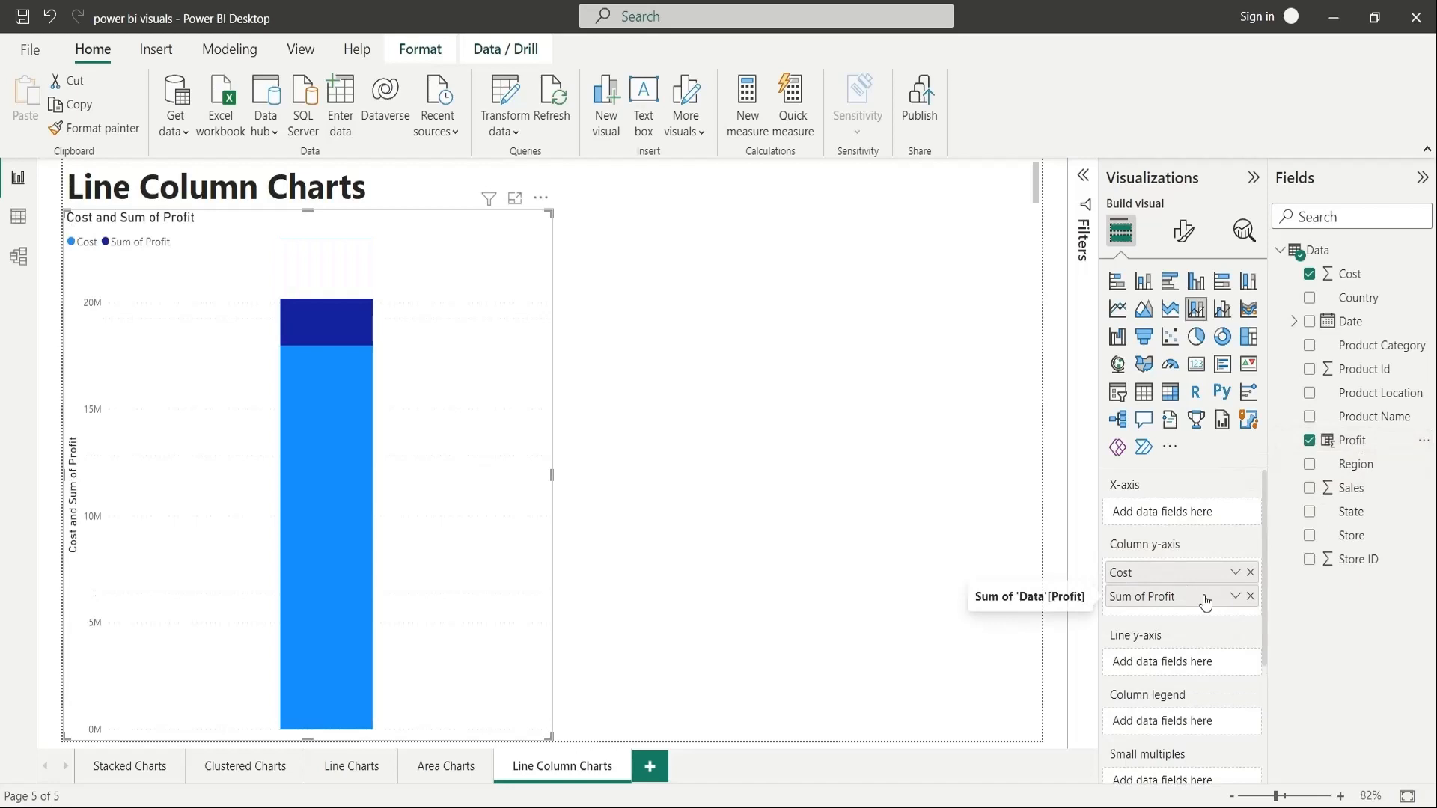
double_click(1156, 597)
click(1152, 597)
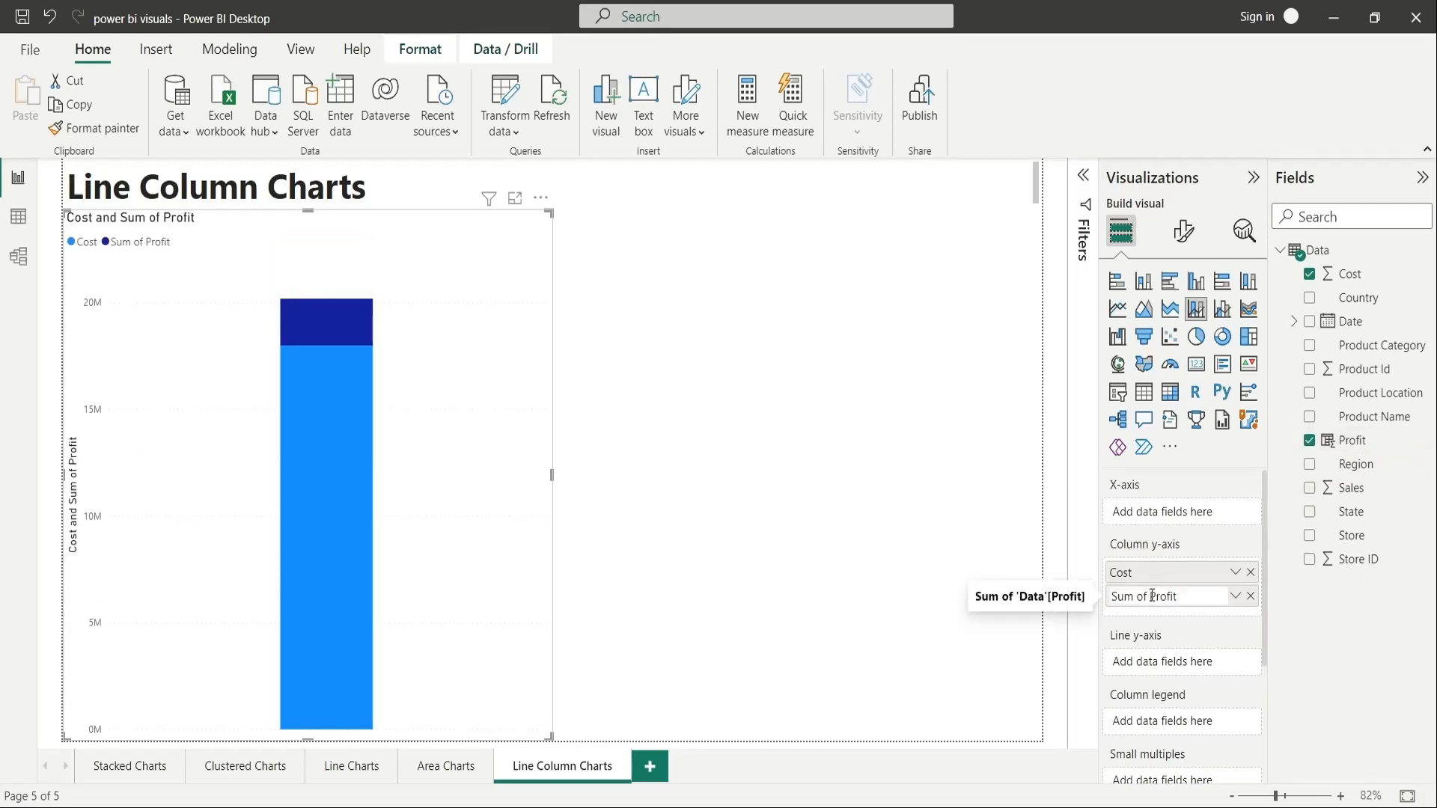
key(shift+Home)
key(BackSpace)
key(Return)
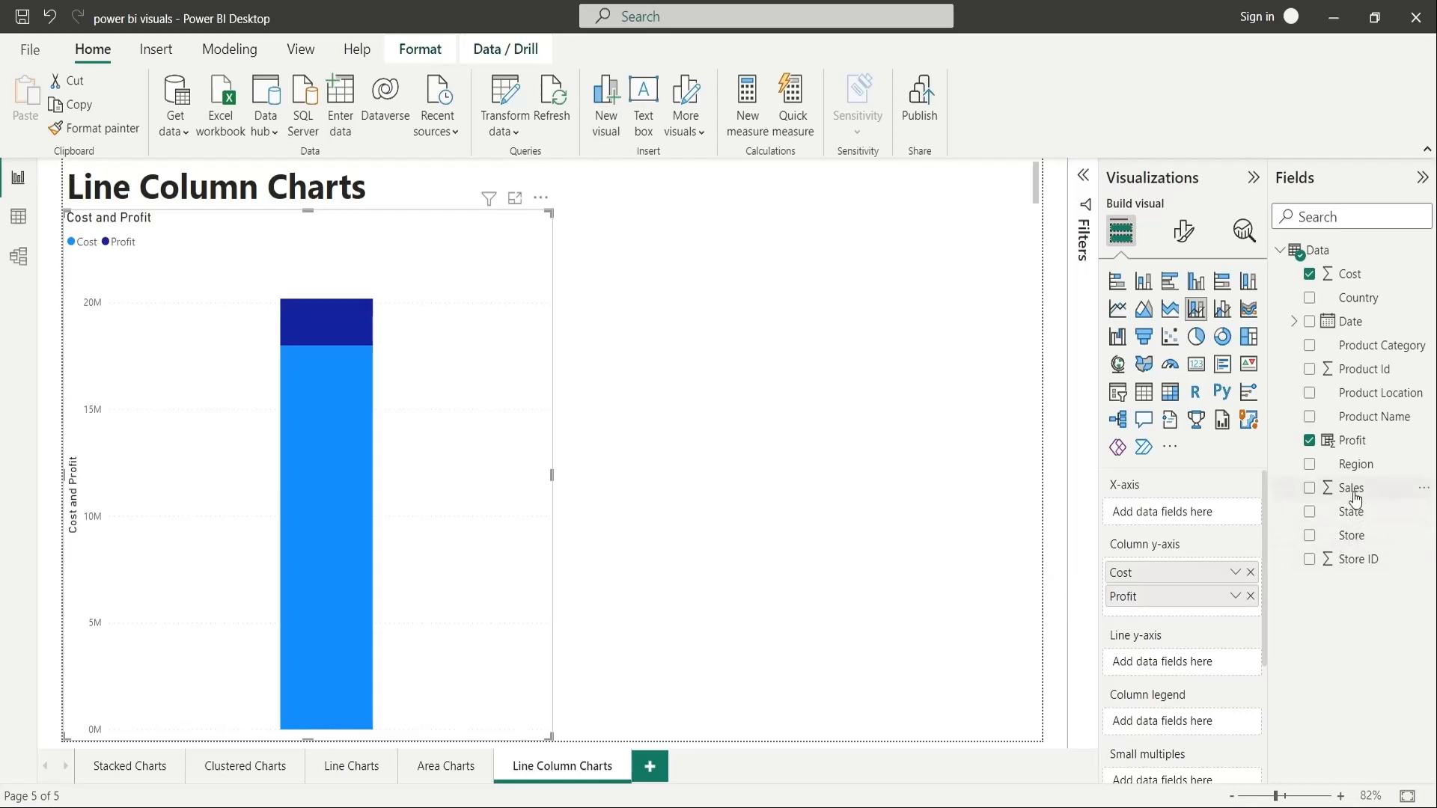
Add Sales to the combo chart's line y-axis and put Date on the X-axis with only the Year and Quarter levels.
drag(1355, 500, 1192, 666)
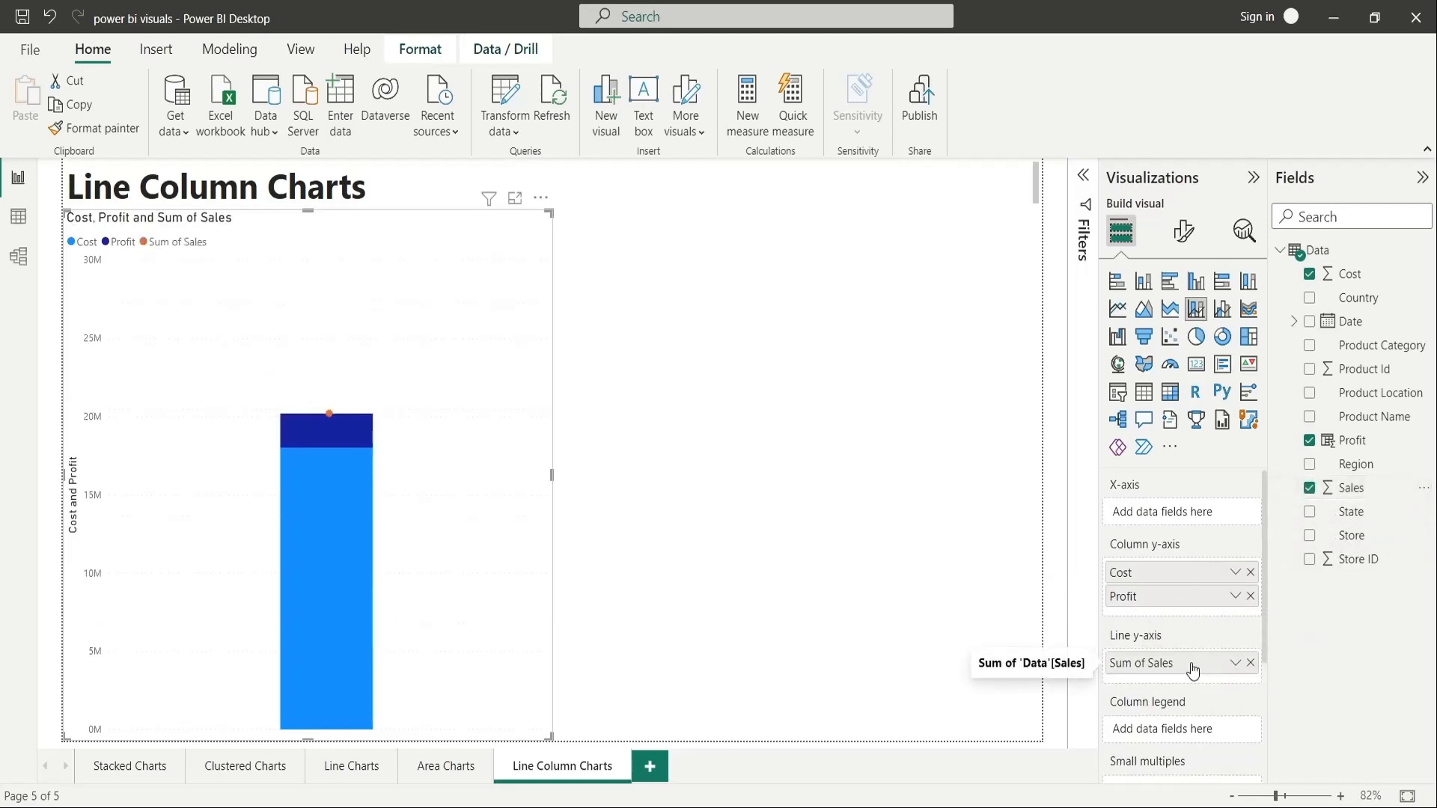
drag(1325, 333, 1178, 516)
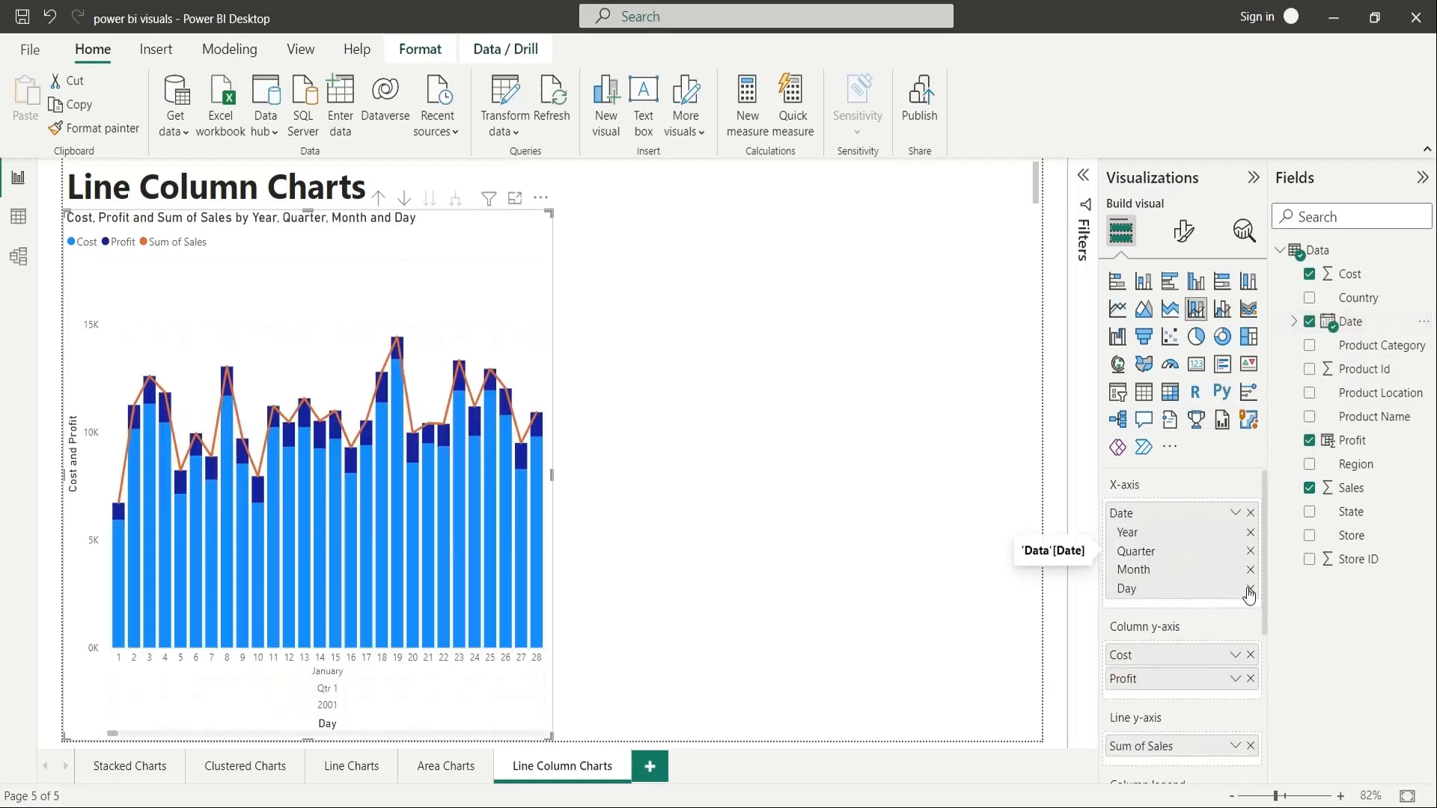
click(1248, 589)
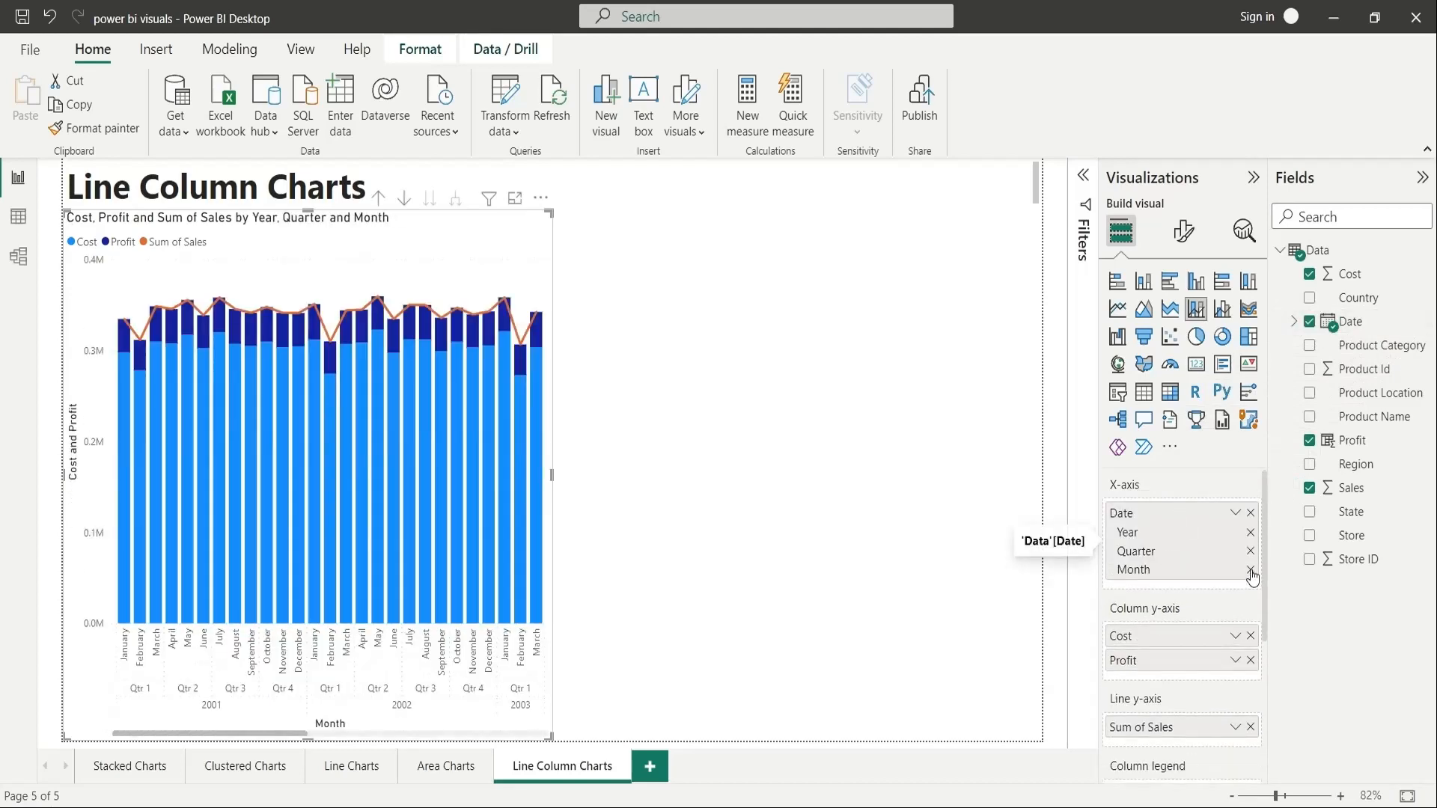
click(1249, 570)
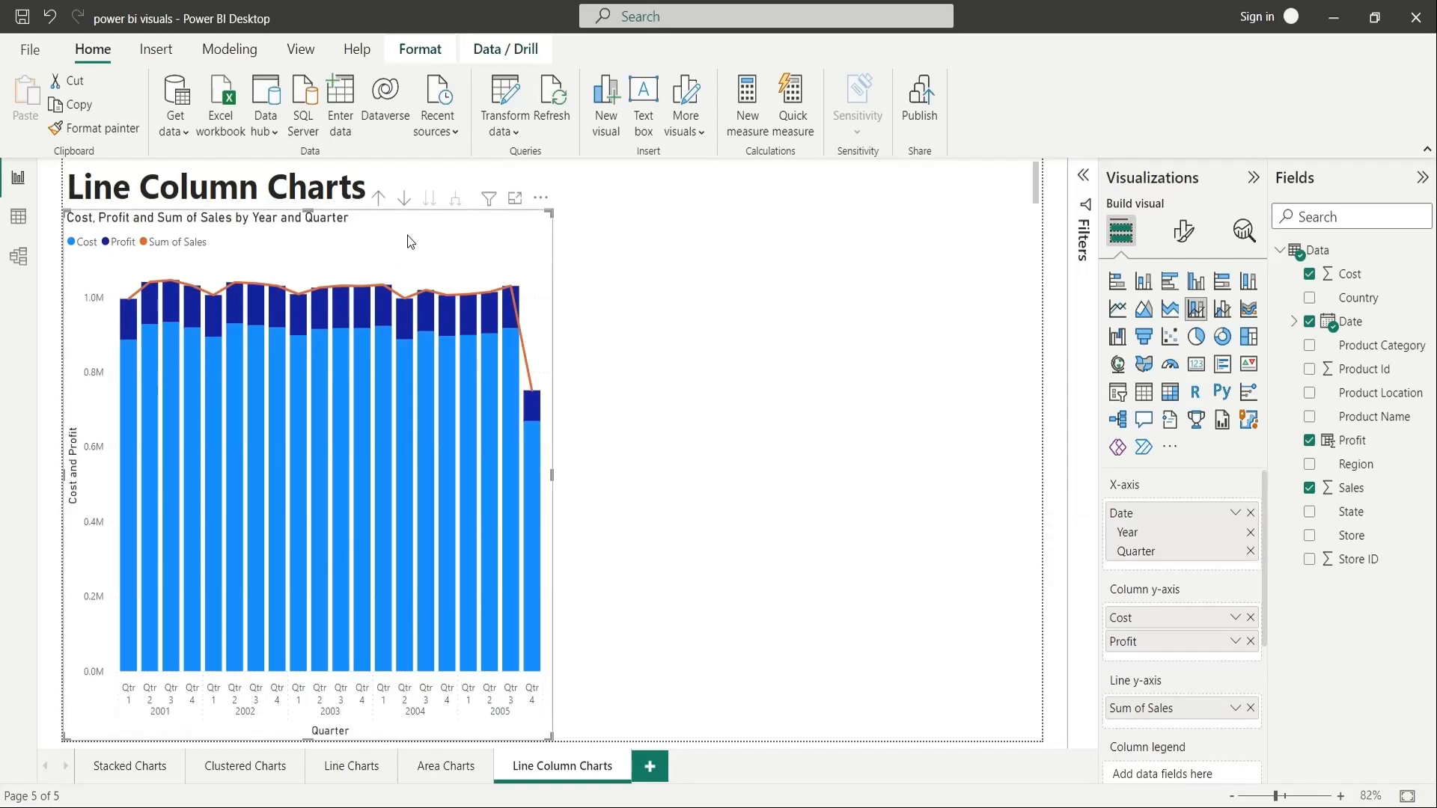
Place a duplicate of the combo chart in the page's right half and convert it to a line and clustered column chart.
key(ctrl+c)
key(ctrl+v)
drag(351, 236, 823, 254)
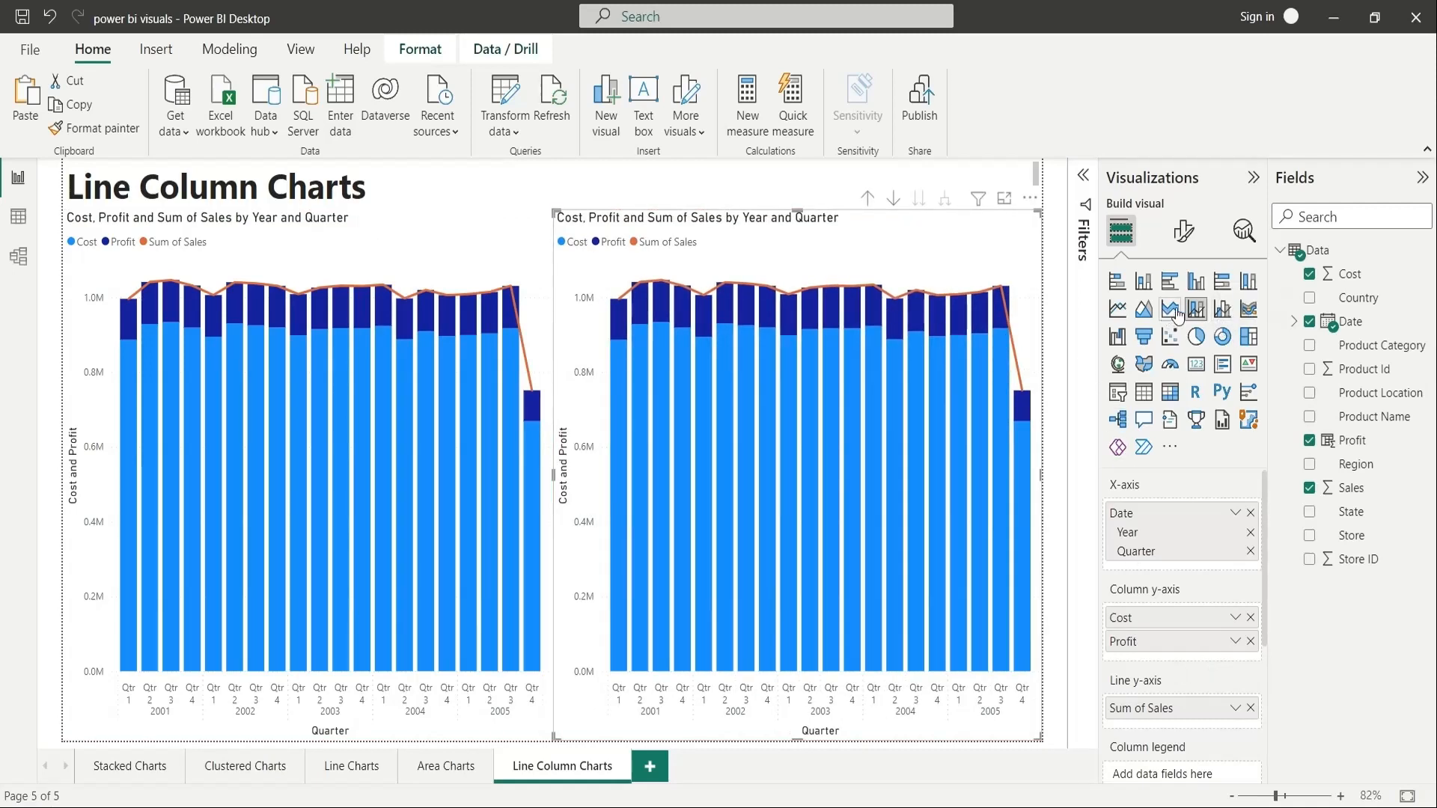
click(1222, 312)
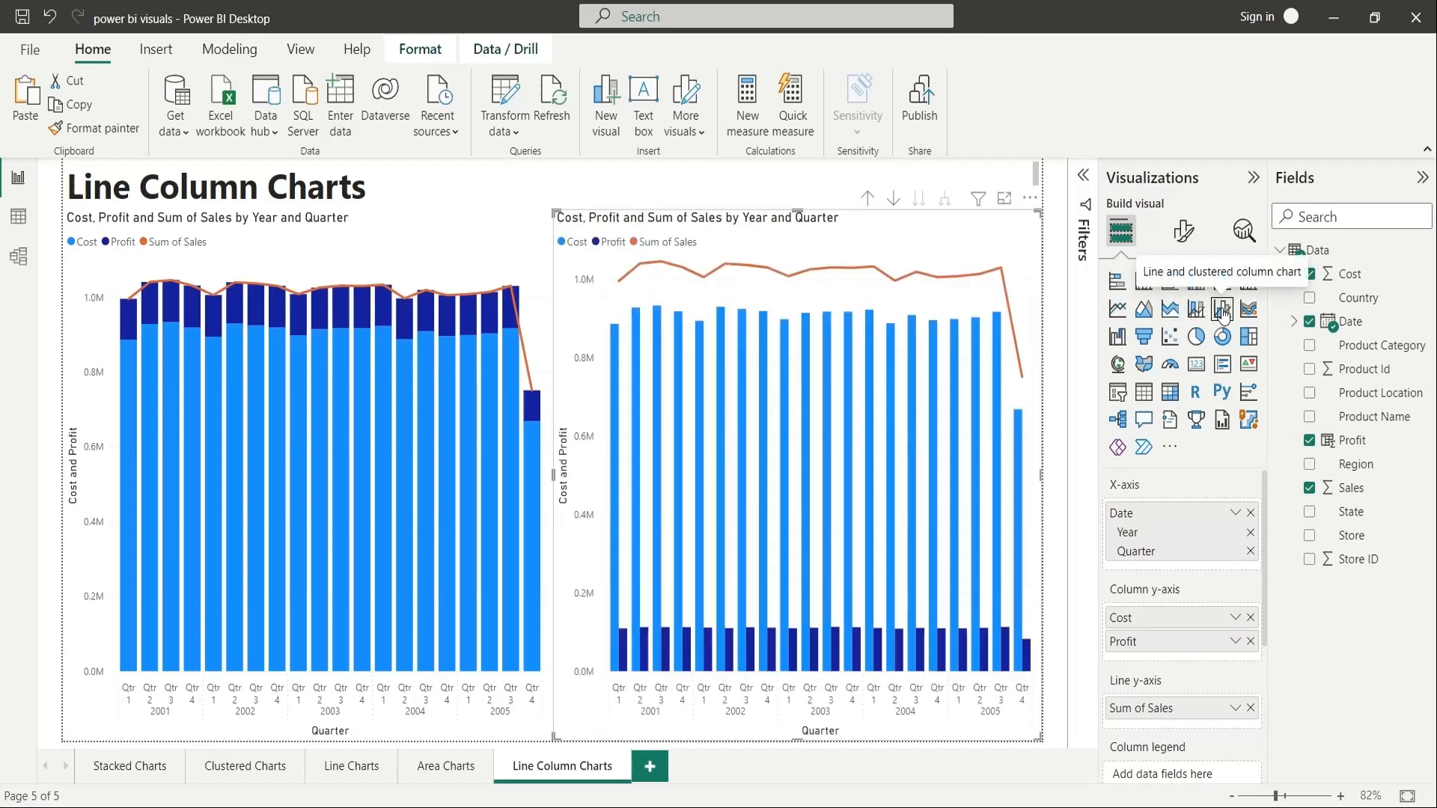
click(1056, 451)
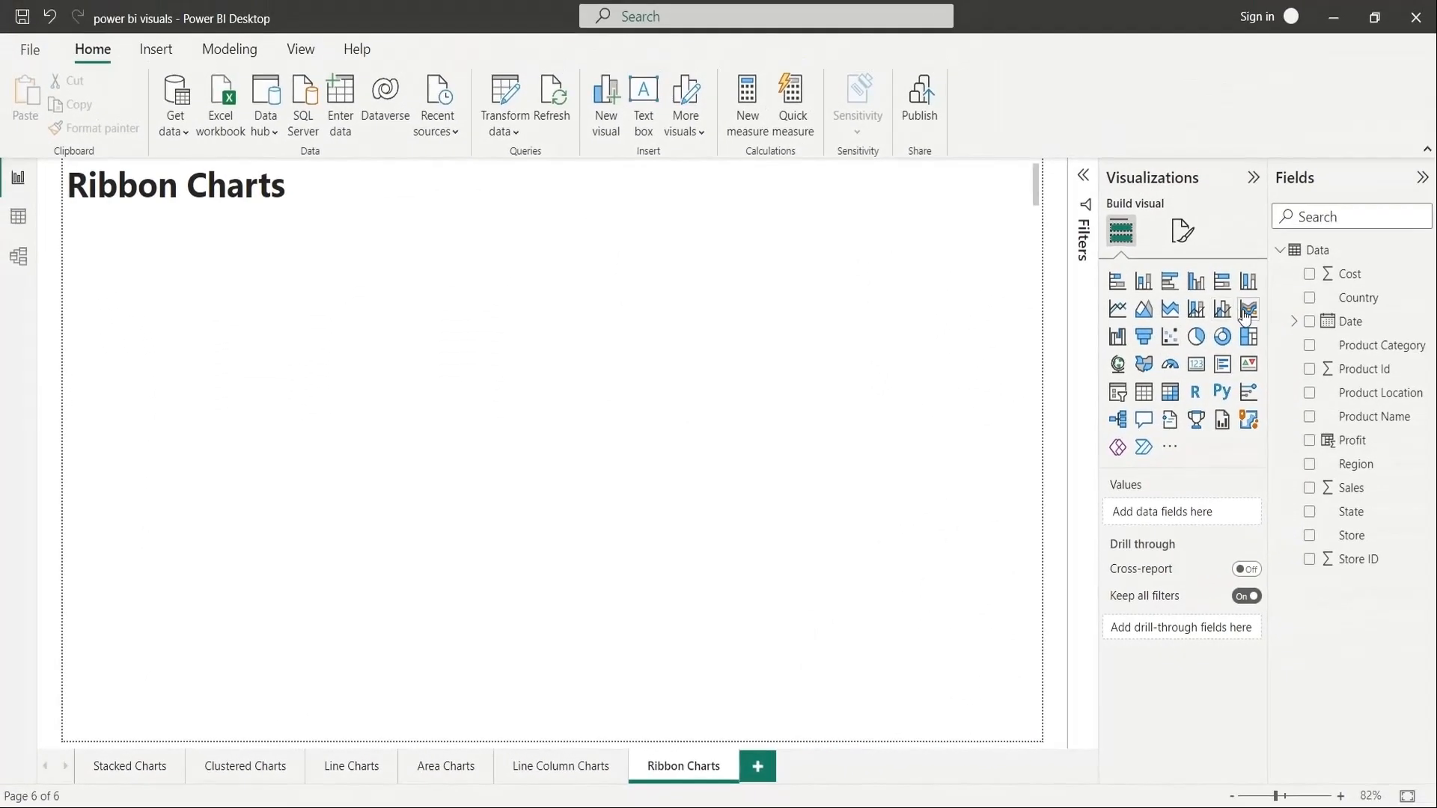
Insert a ribbon chart on the Ribbon Charts page and size it to fill the whole area below the title.
click(1246, 310)
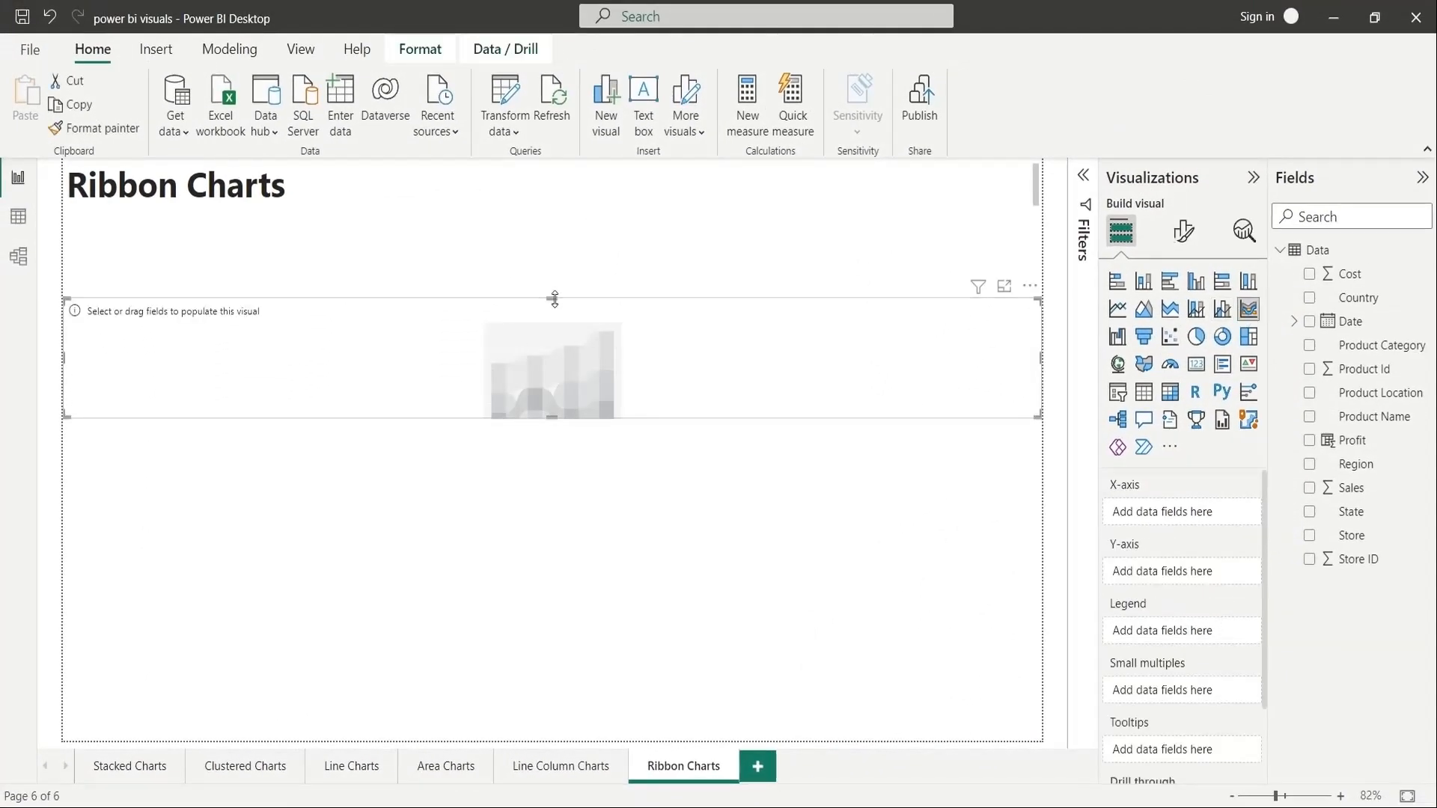
drag(552, 298, 554, 210)
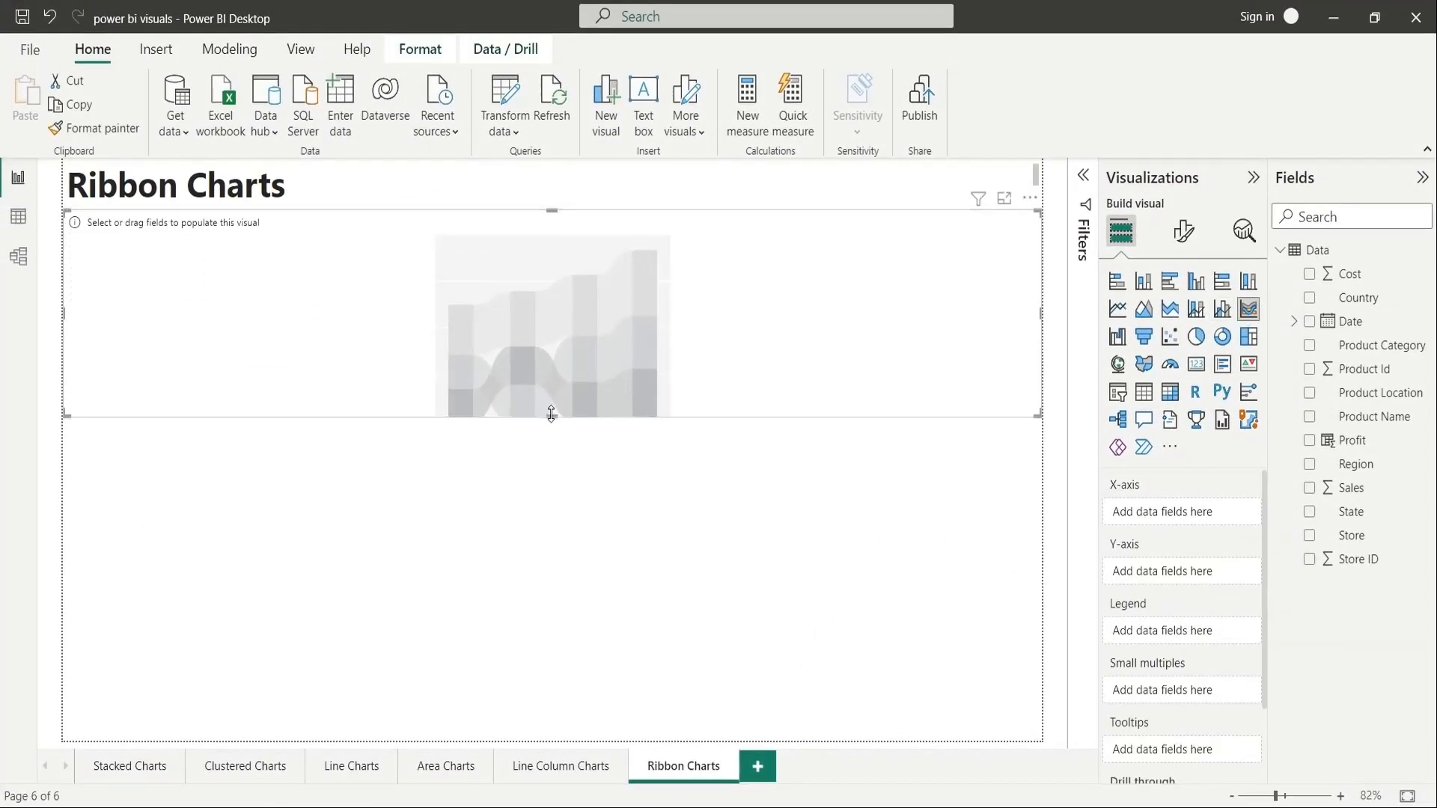
drag(551, 416, 535, 744)
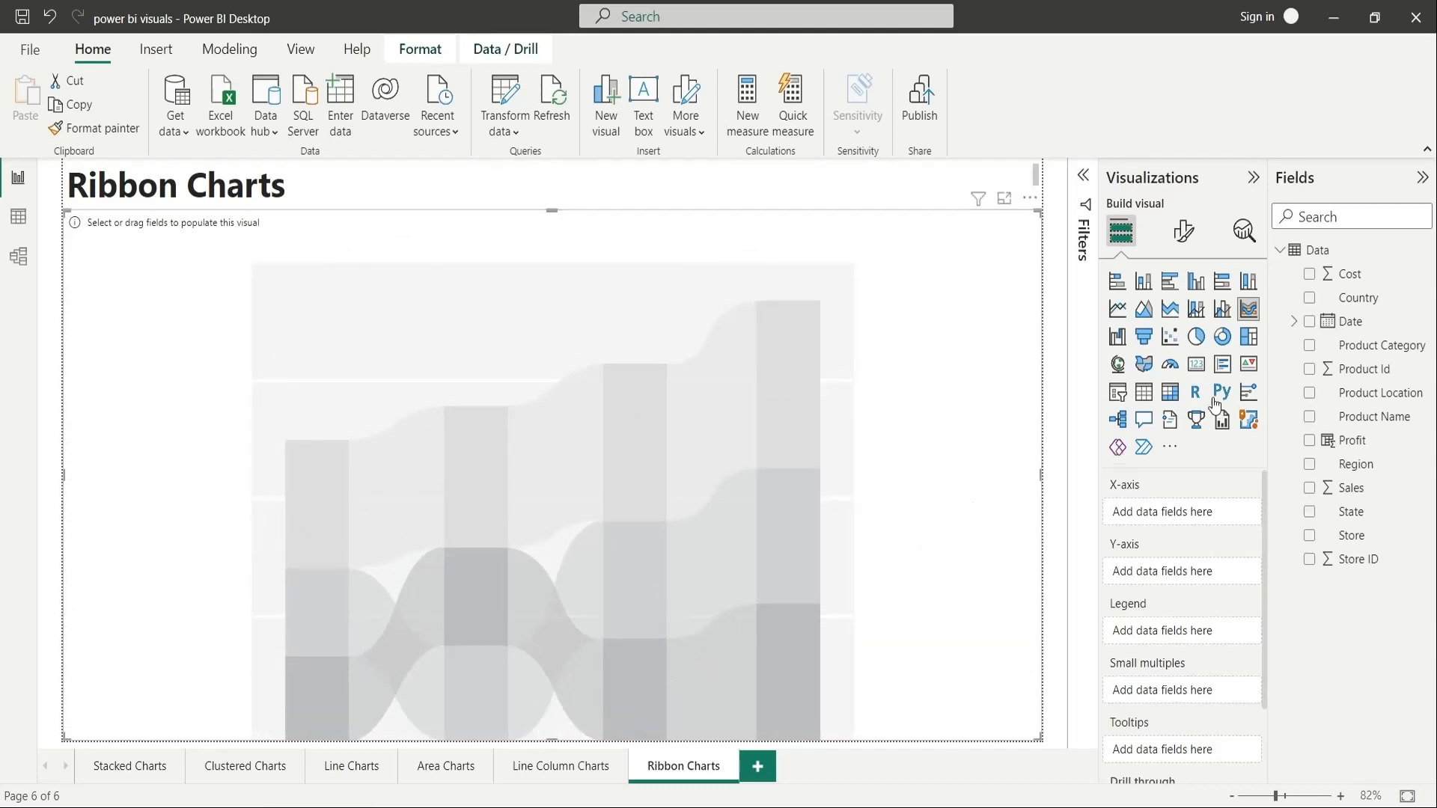
Put the Date hierarchy's Year on the ribbon chart's X-axis and Sales on its Y-axis, renaming the value to Sales.
click(1296, 322)
drag(1394, 377, 1224, 511)
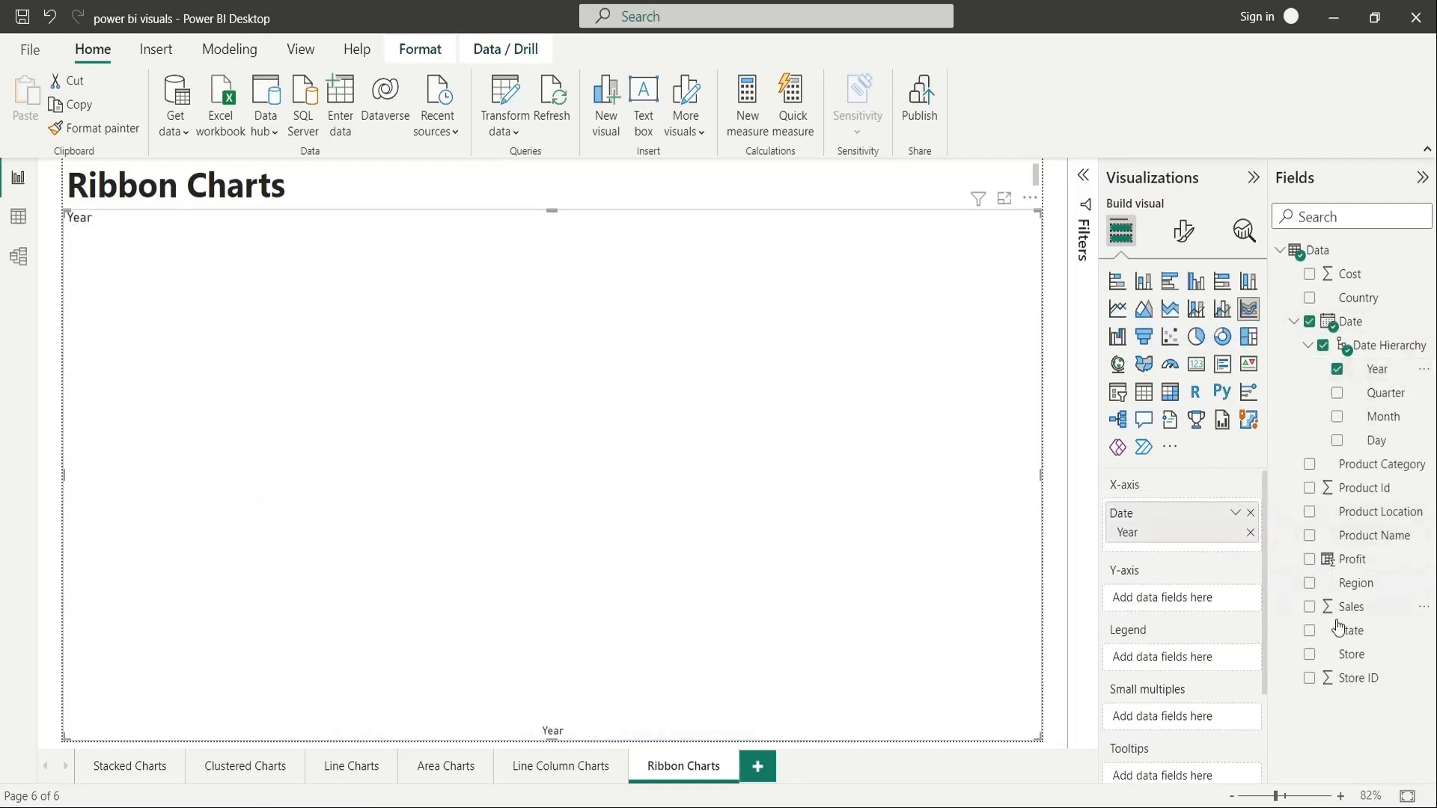
drag(1345, 606, 1184, 599)
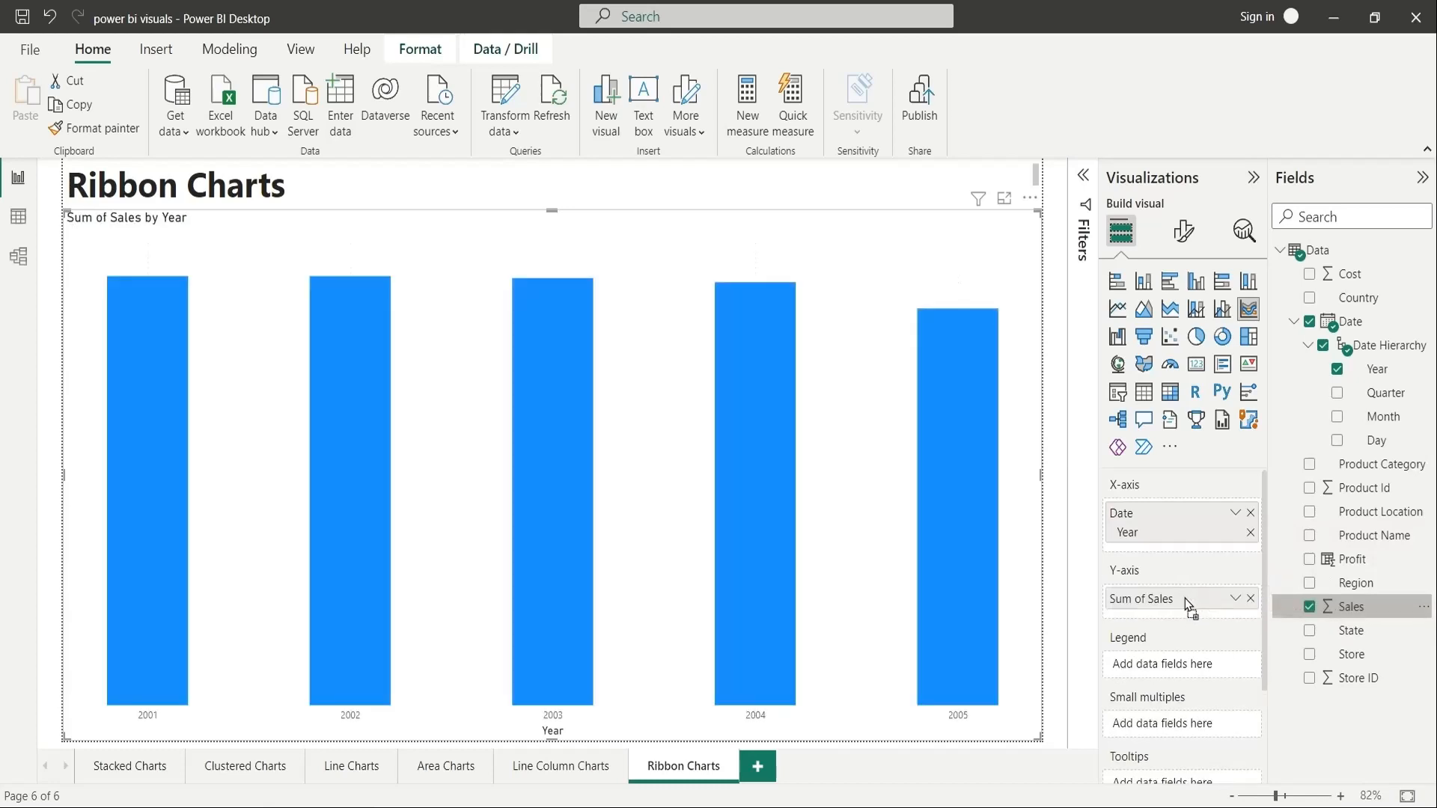
double_click(1183, 598)
click(1151, 600)
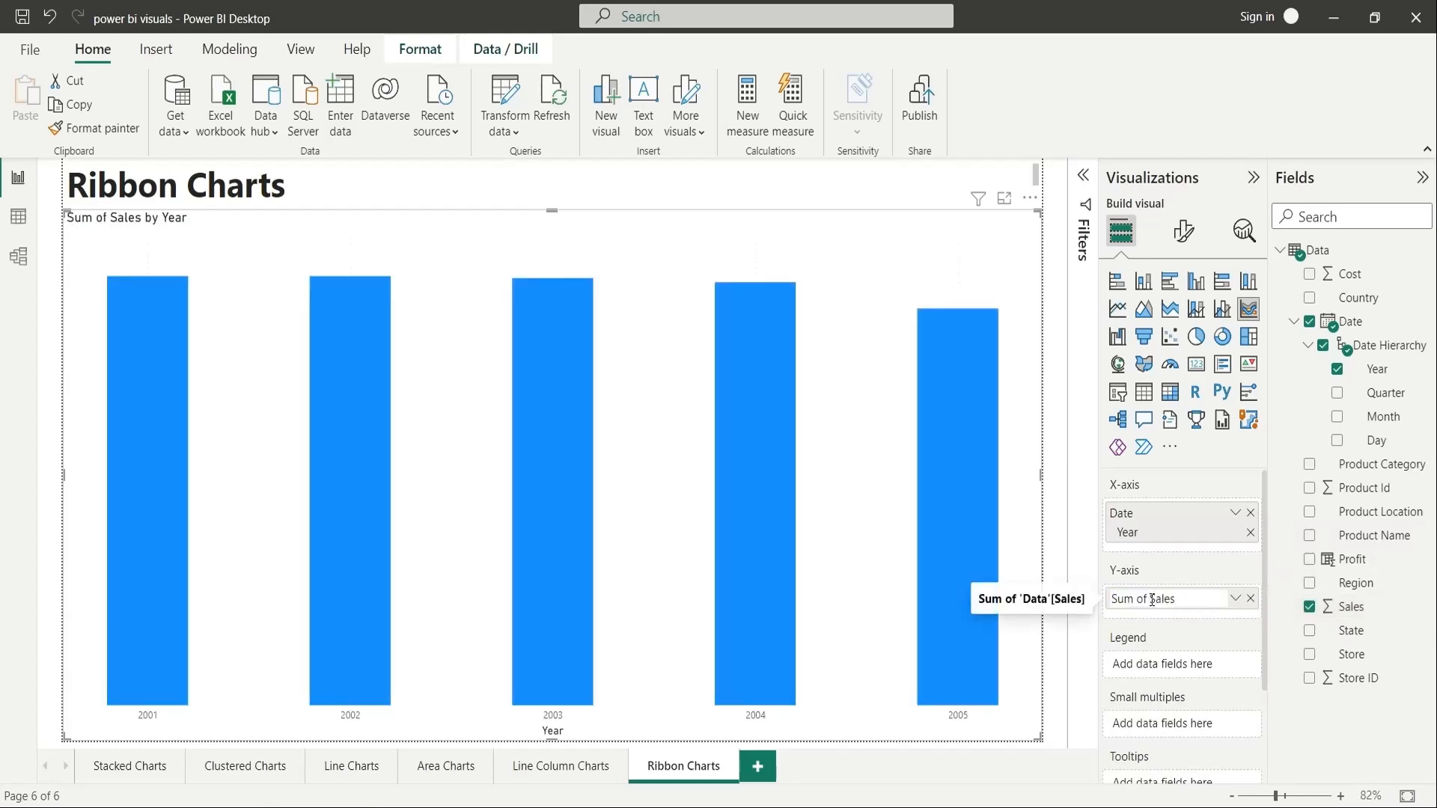
drag(1151, 600, 1064, 599)
key(BackSpace)
key(Return)
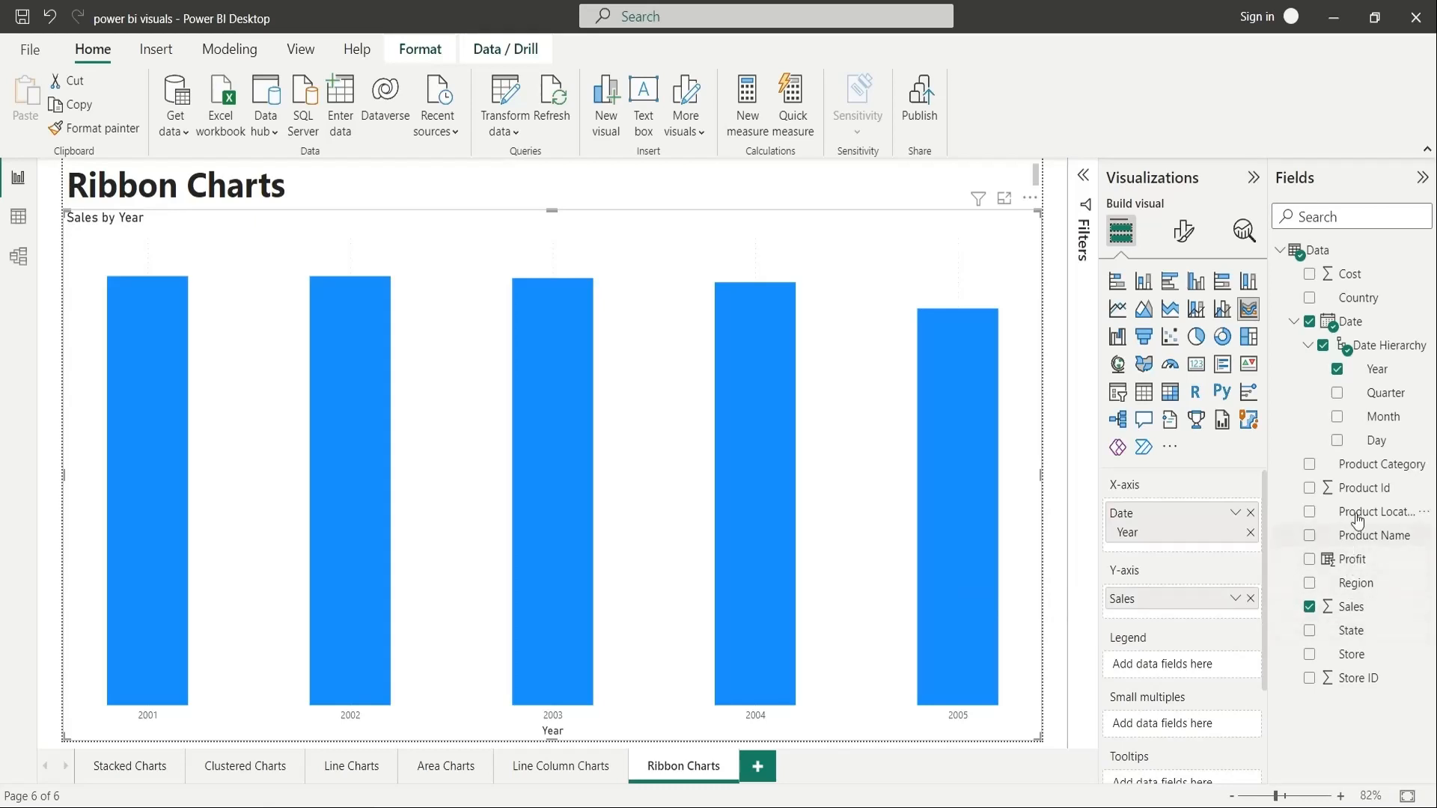
Add Product Category to the ribbon chart's legend and inspect the sales and rank changes between years.
drag(1379, 467, 1199, 671)
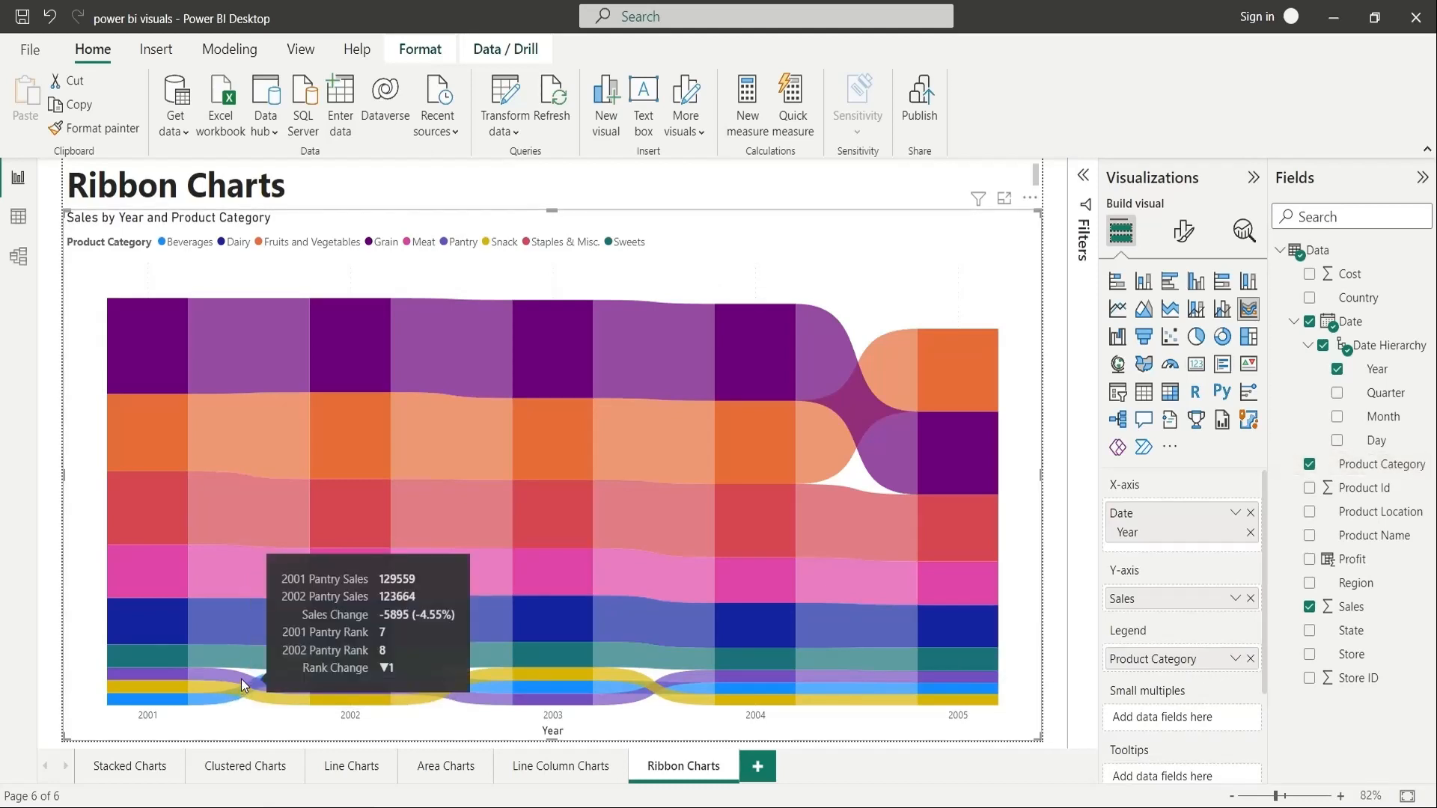
mouse_move(213, 696)
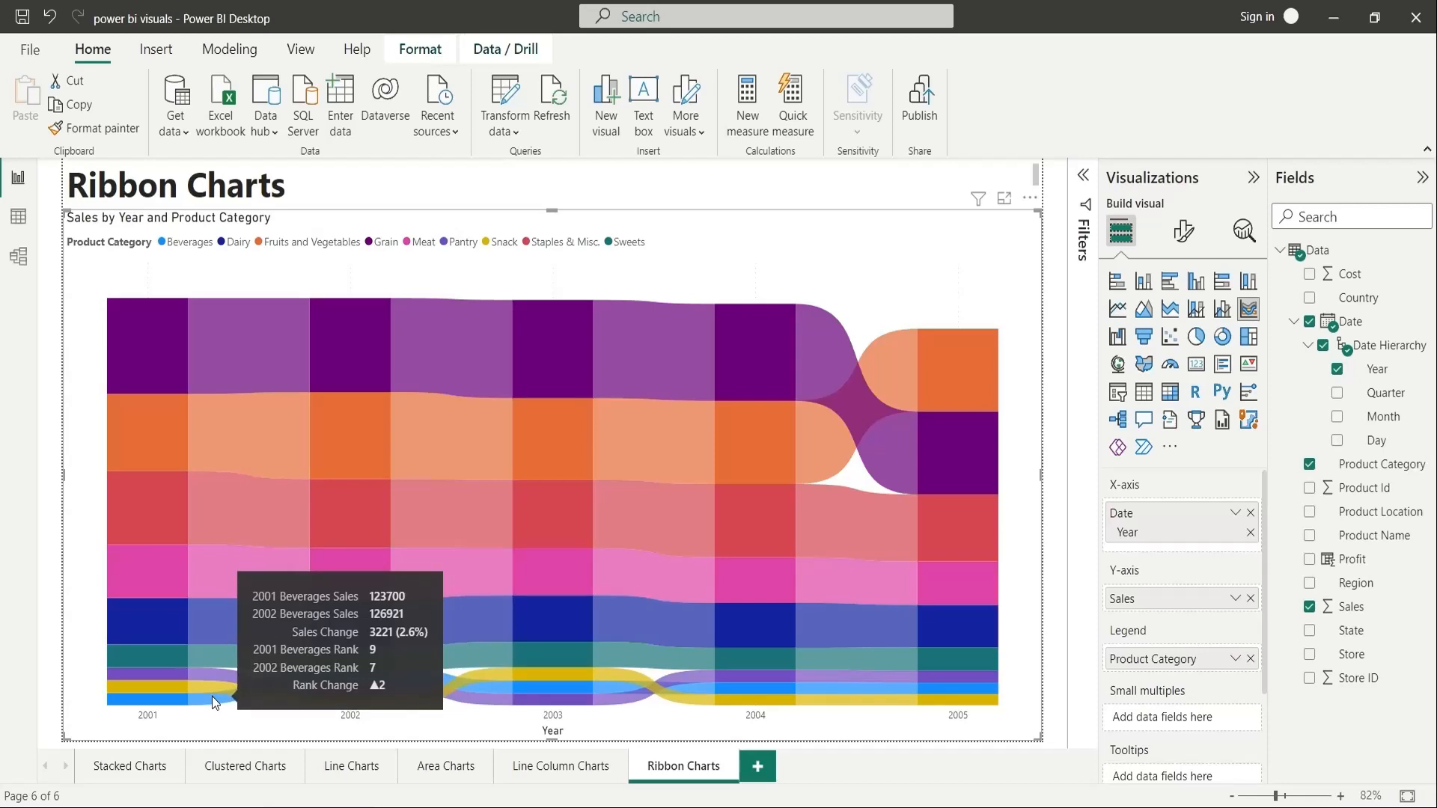
mouse_move(920, 373)
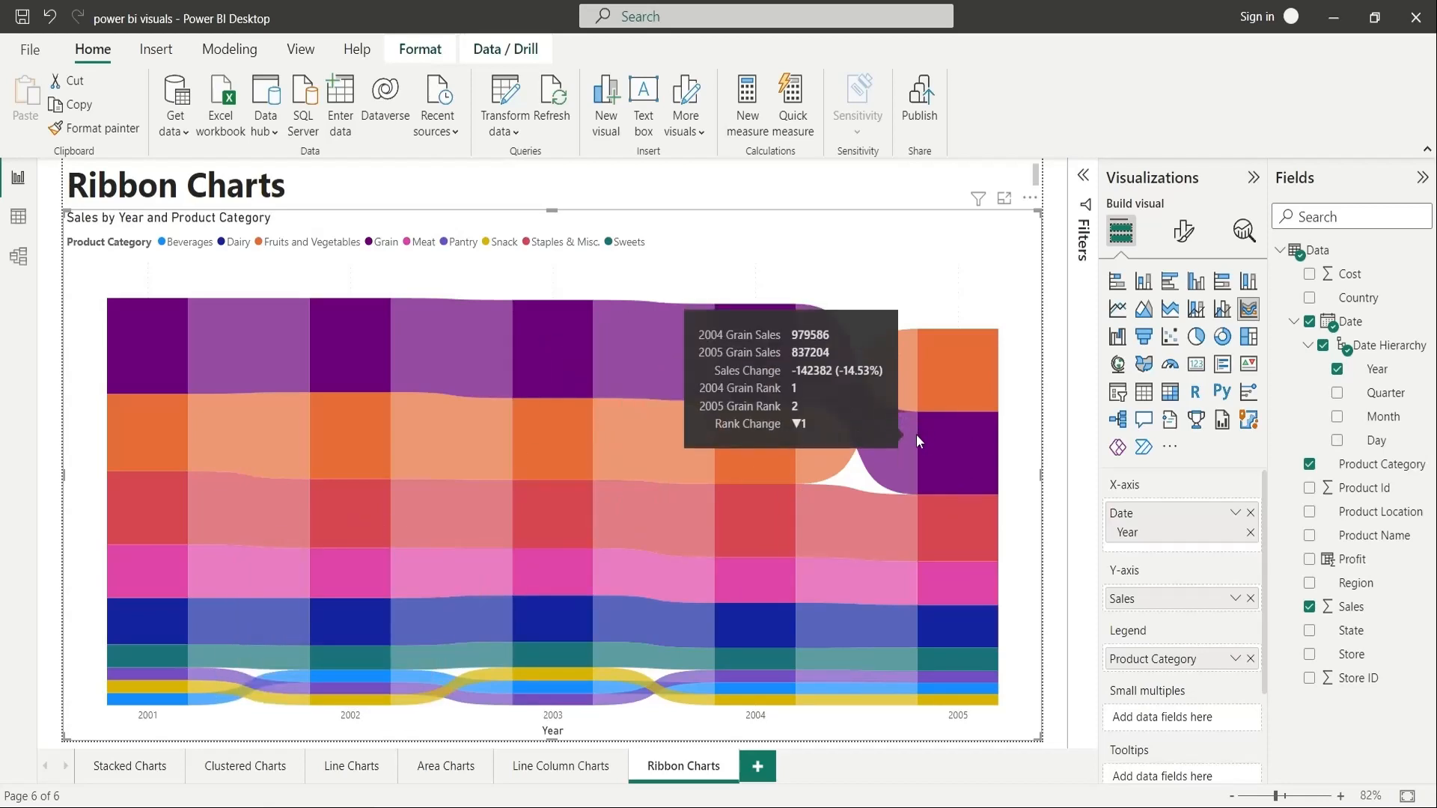
mouse_move(946, 455)
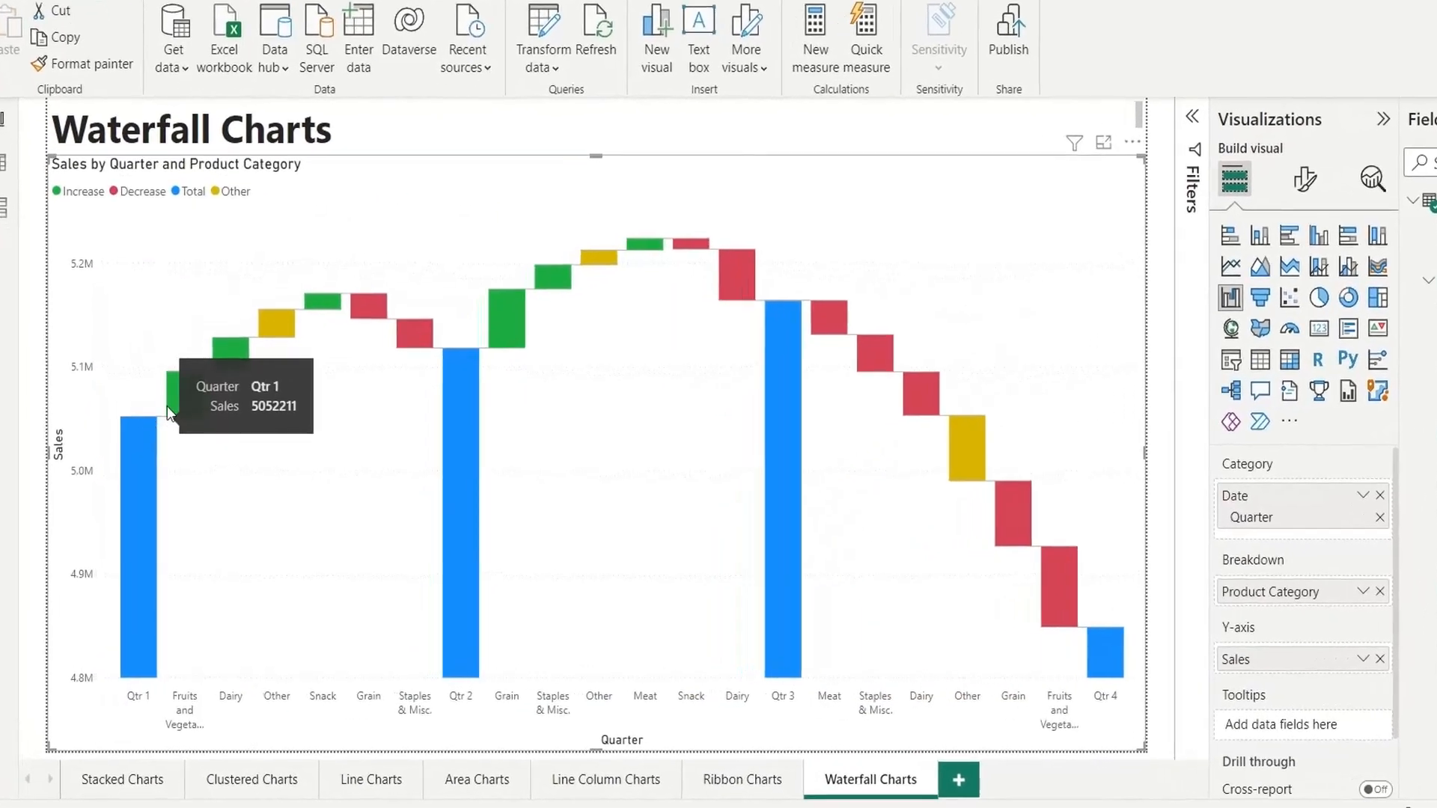
Examine the quarterly totals and the product category changes between them in the finished waterfall chart.
mouse_move(198, 408)
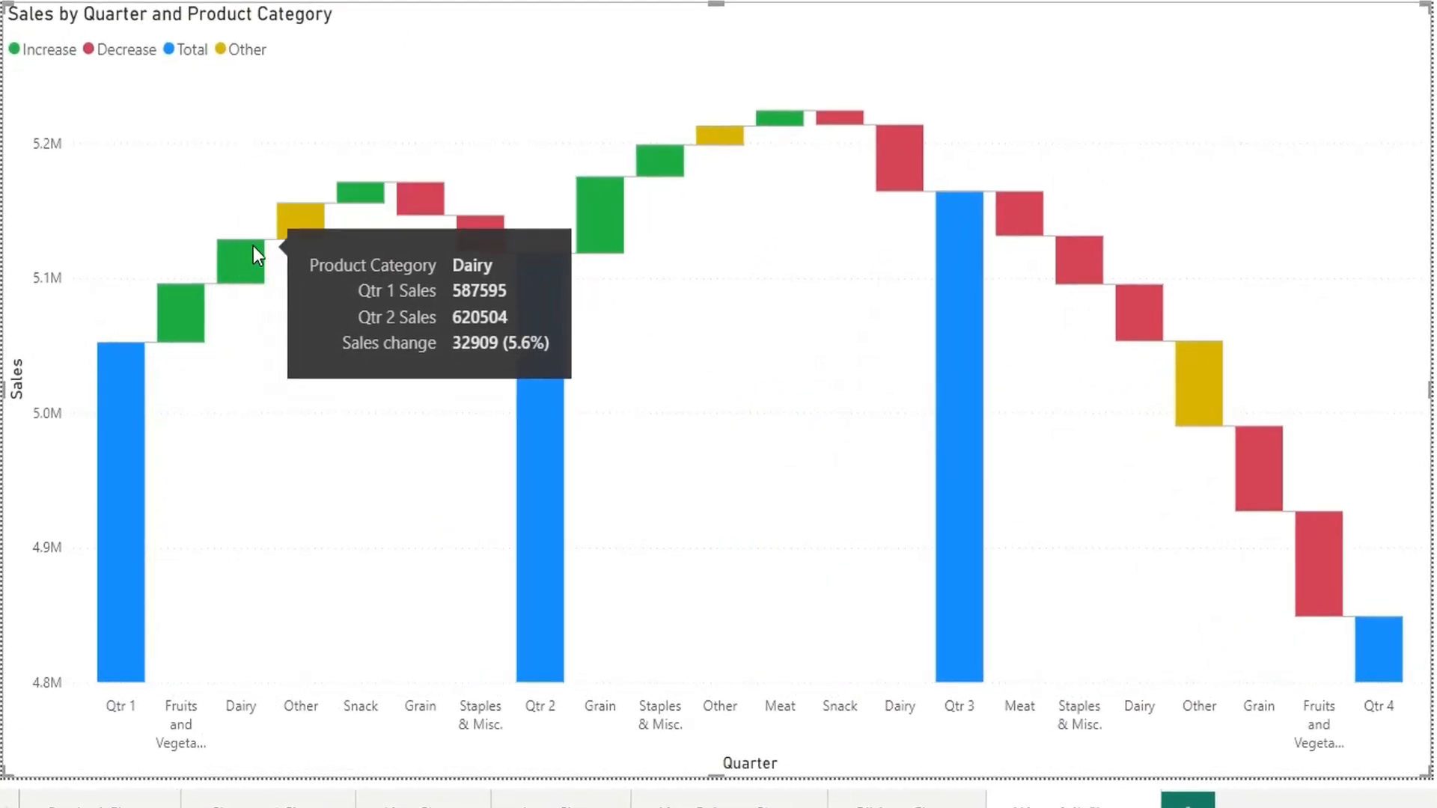
mouse_move(293, 222)
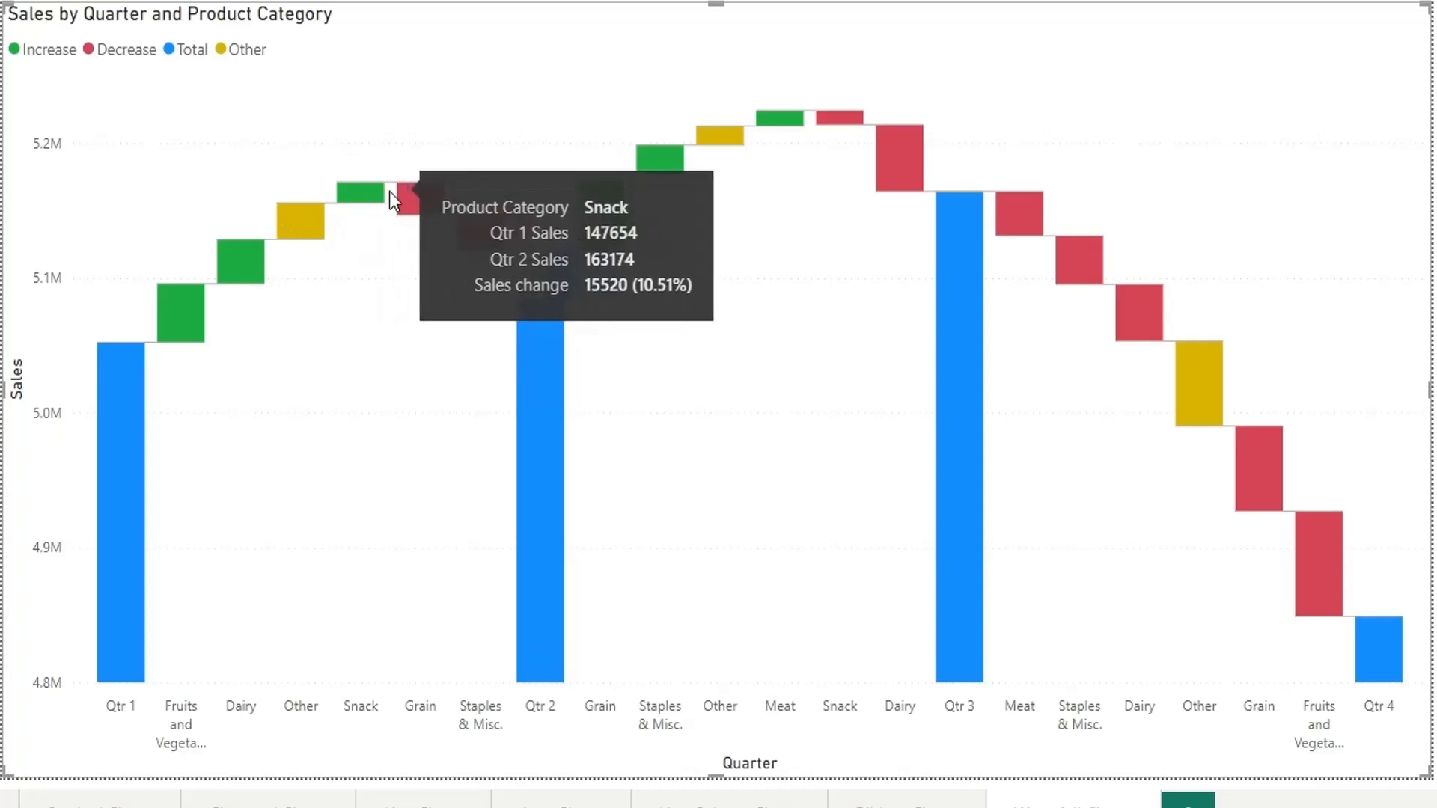
mouse_move(419, 192)
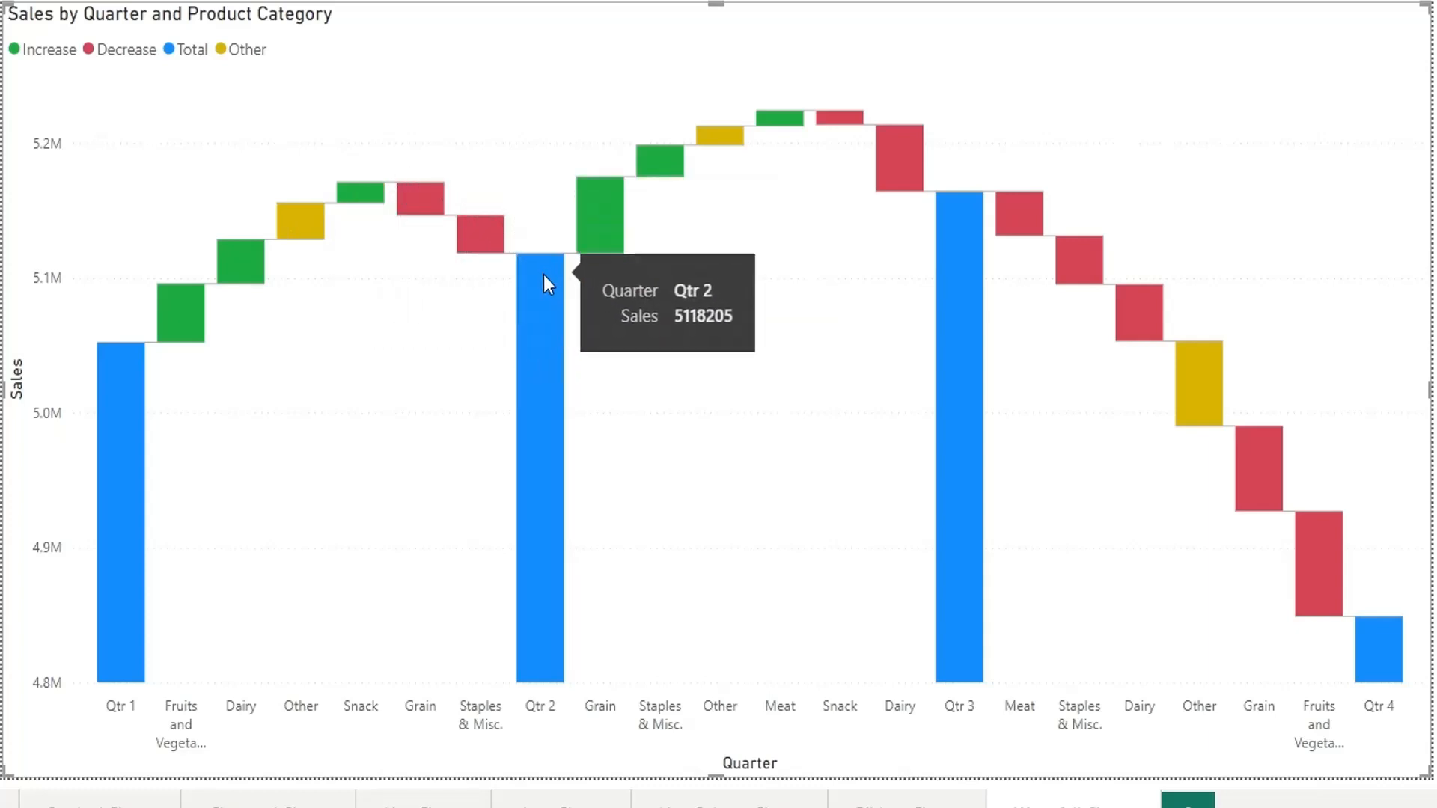
mouse_move(609, 224)
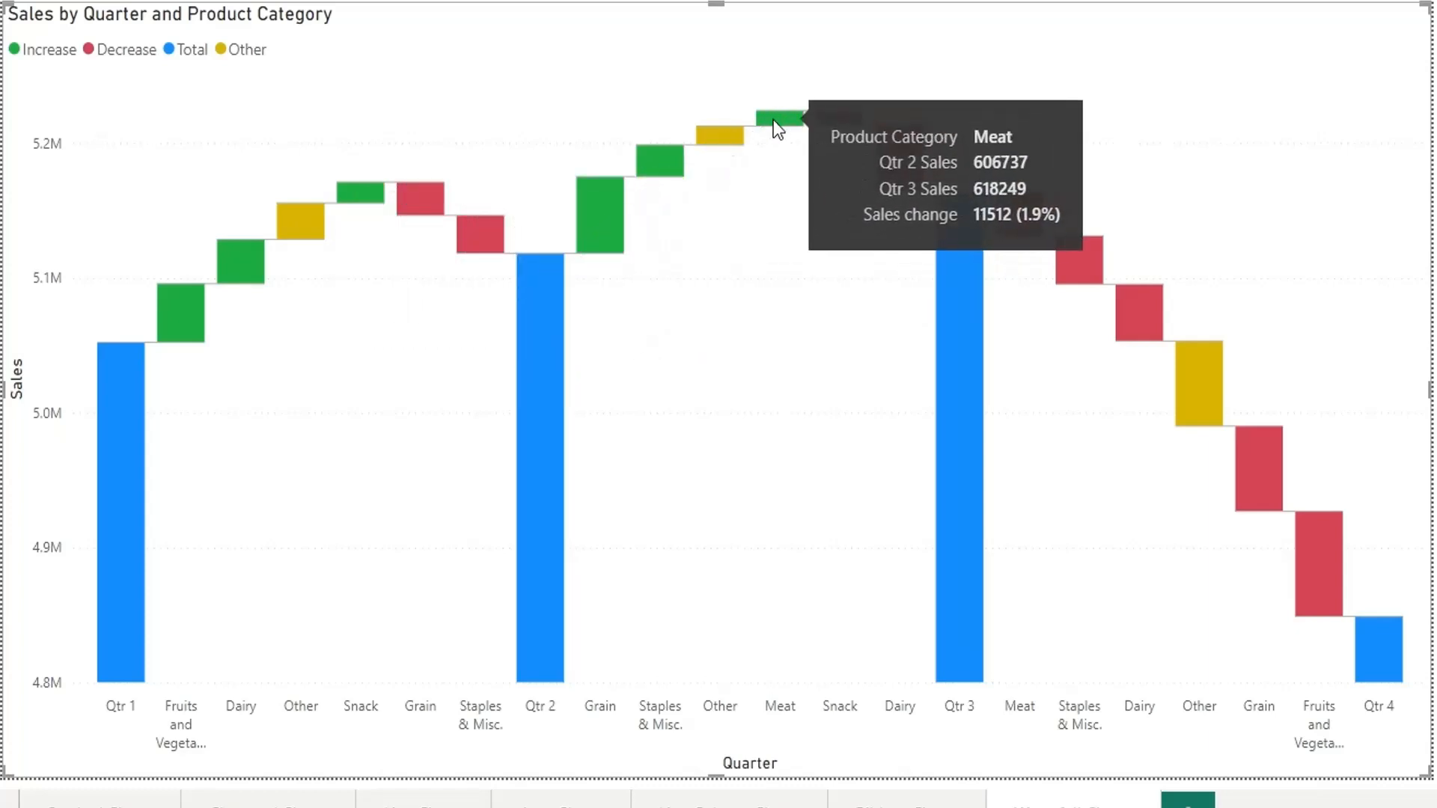
mouse_move(919, 189)
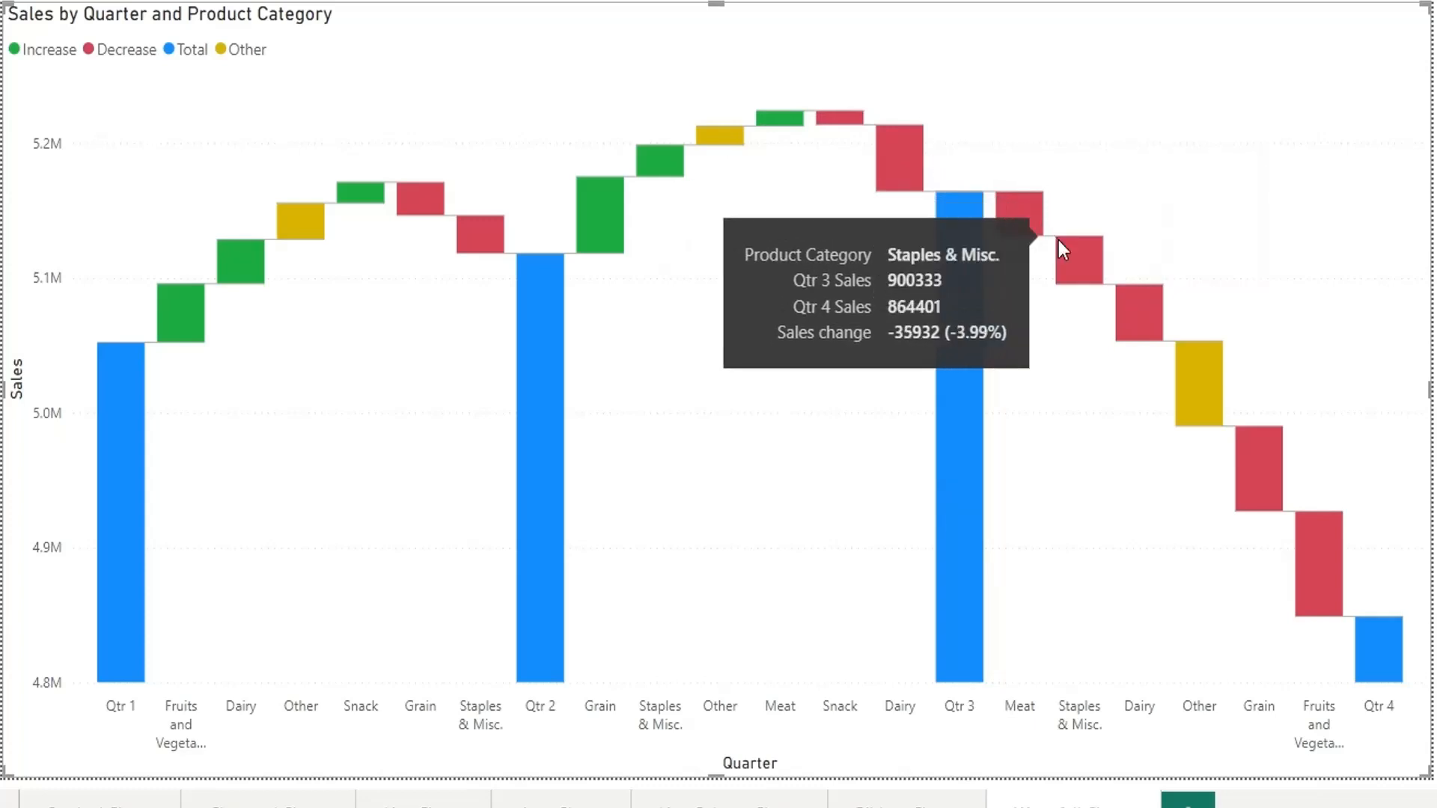
mouse_move(1214, 413)
mouse_move(1377, 657)
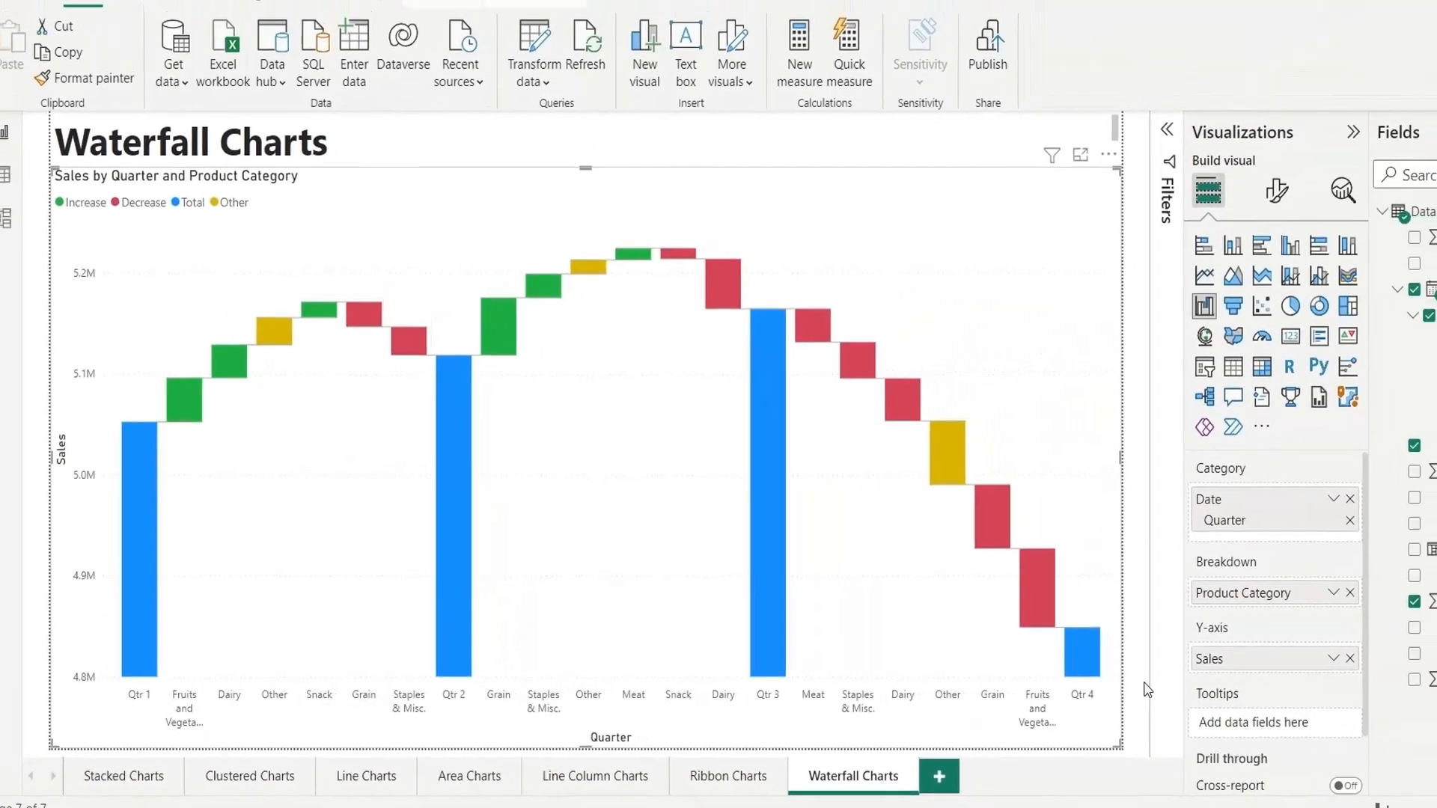
Delete the existing waterfall chart and insert an empty one that fills the whole area below the page title.
key(Delete)
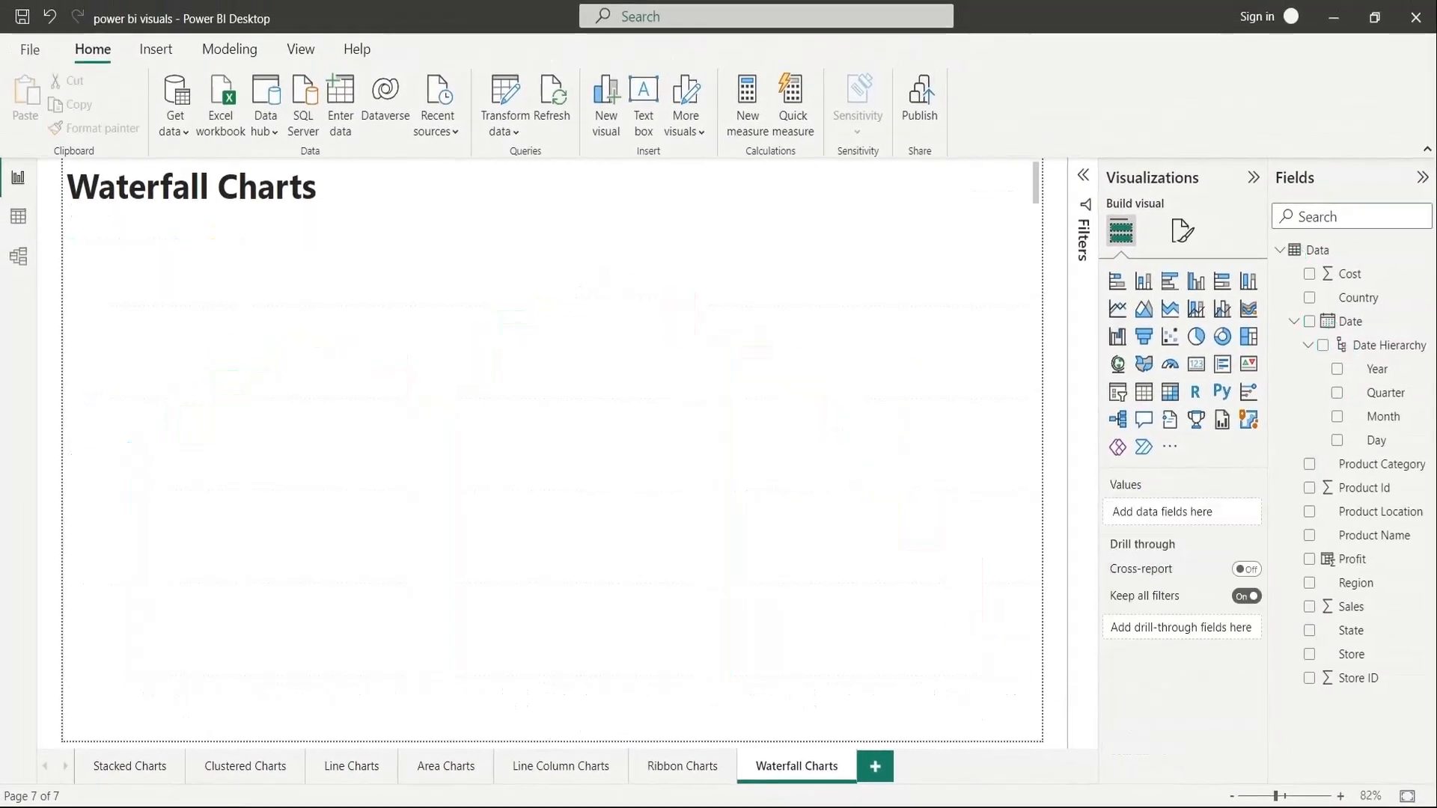
click(1115, 339)
drag(564, 303, 551, 209)
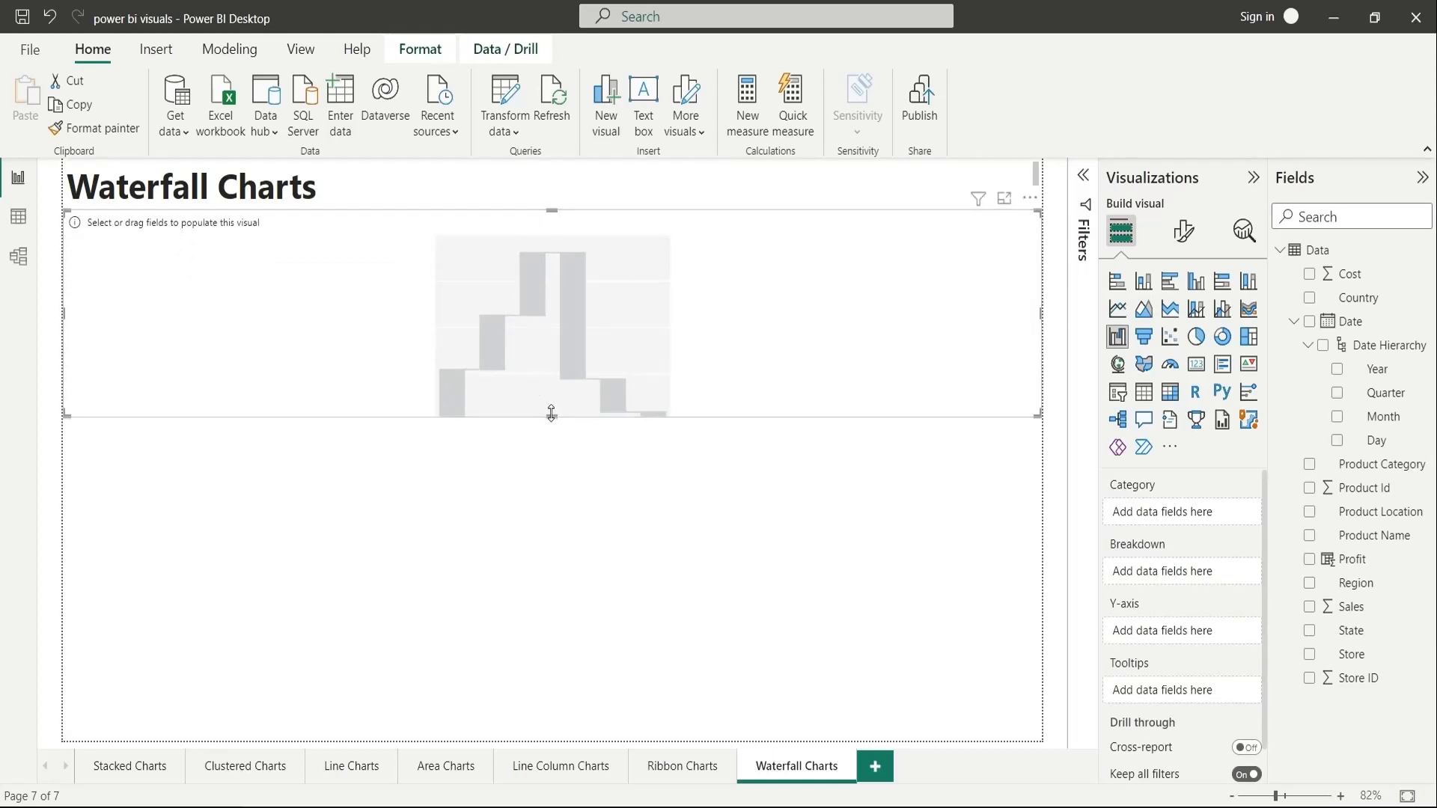
drag(551, 416, 541, 743)
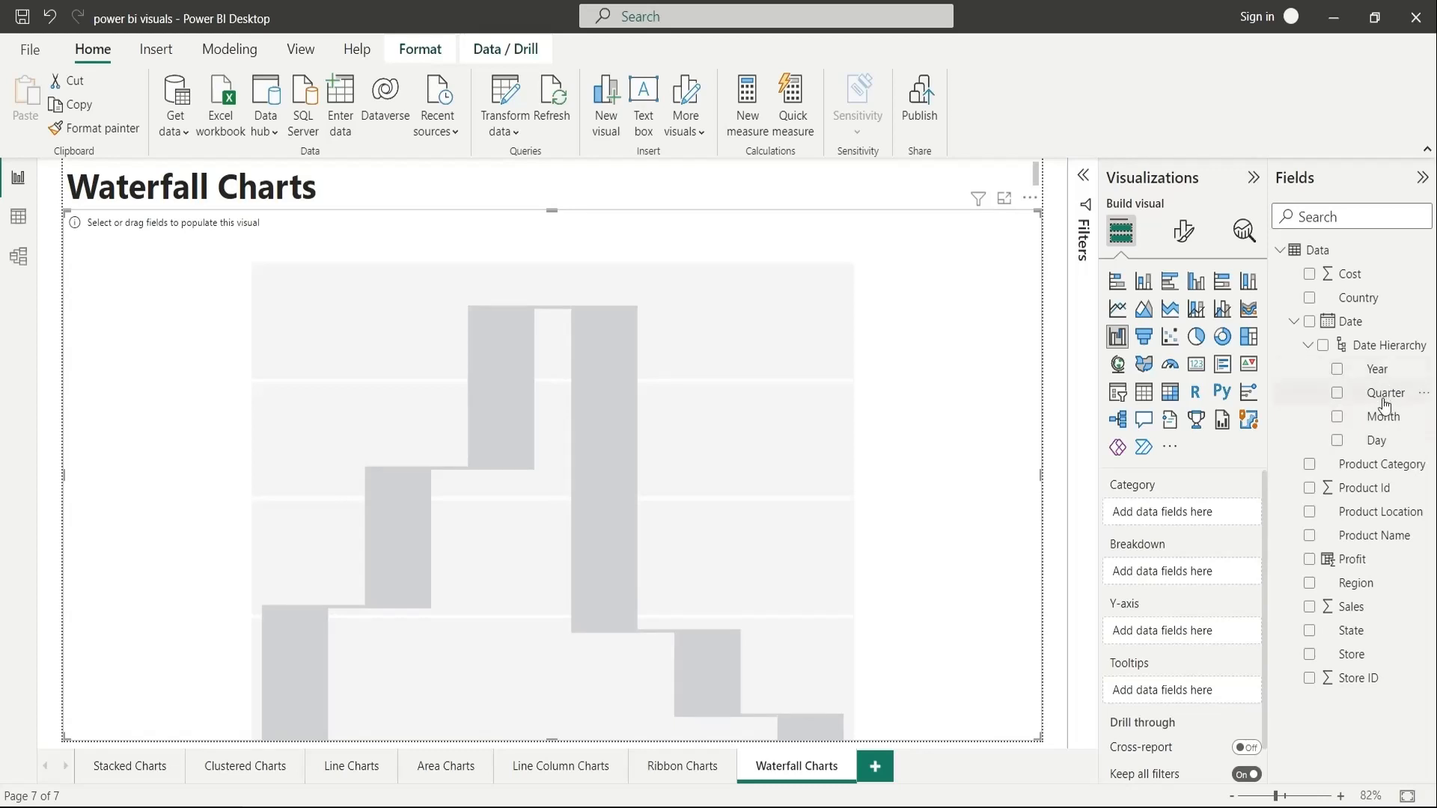
Populate the waterfall chart with Quarter as category, Product Category as breakdown and Sales on the Y-axis, renamed to Sales.
drag(1384, 394, 1197, 514)
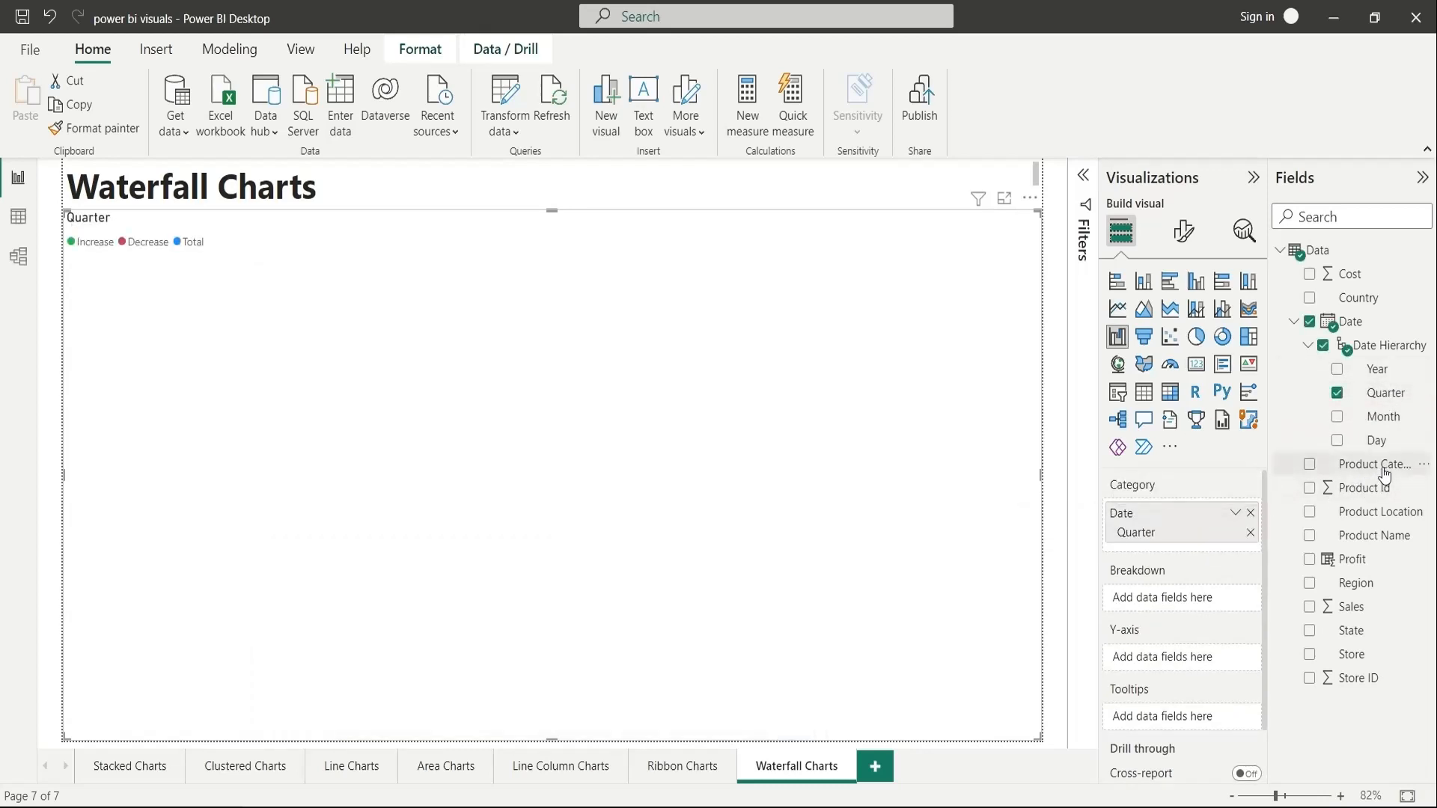
drag(1381, 465, 1219, 600)
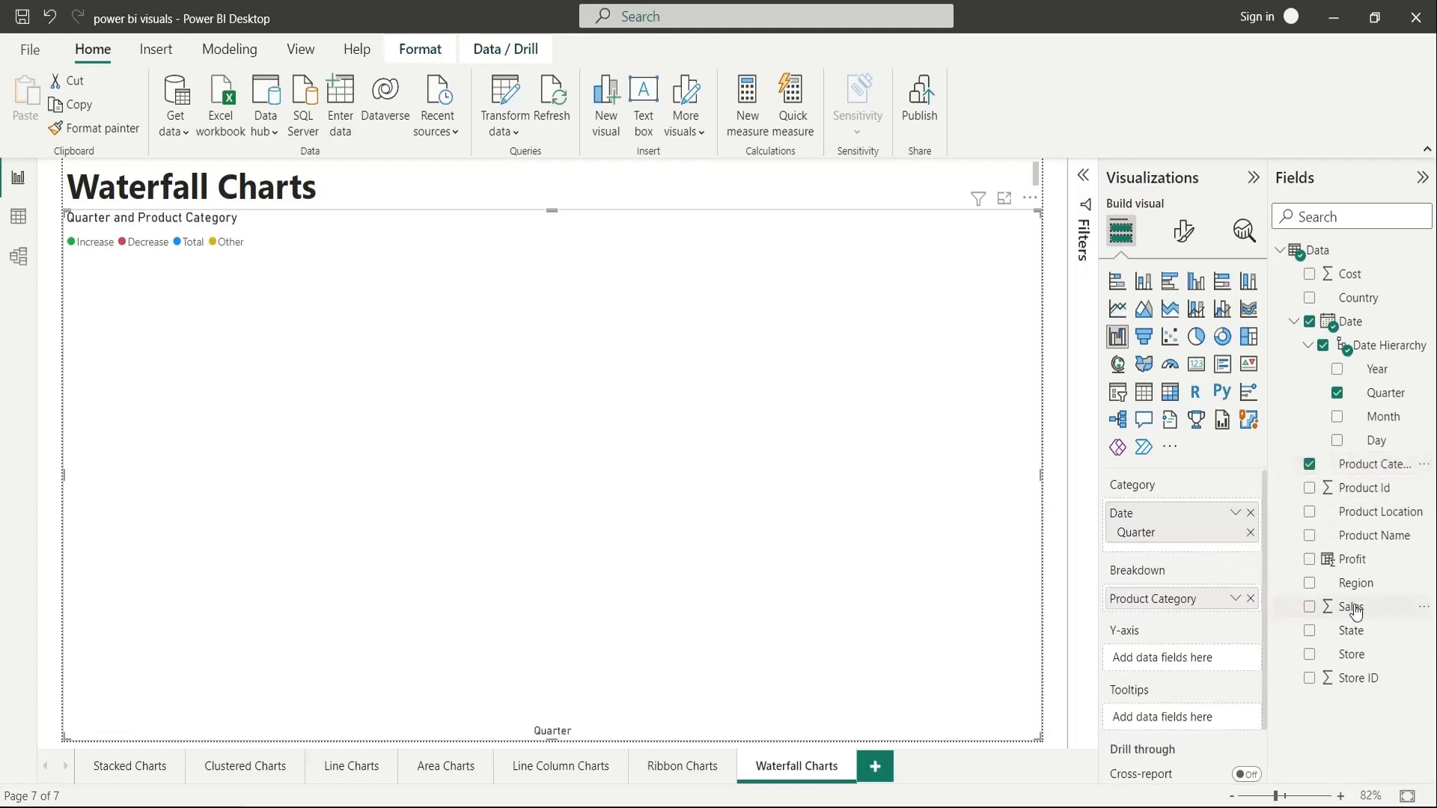
drag(1350, 606, 1036, 652)
key(BackSpace)
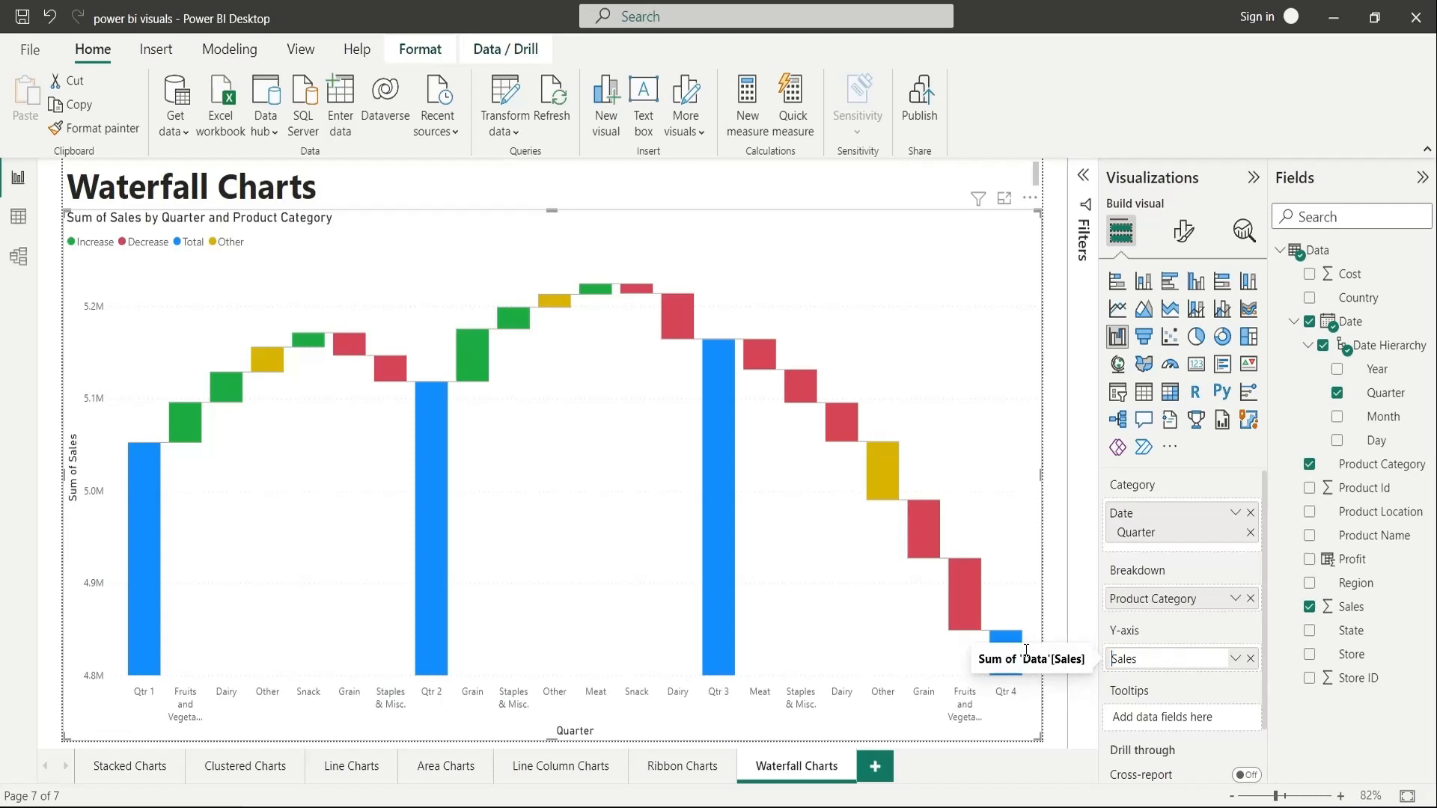
key(Return)
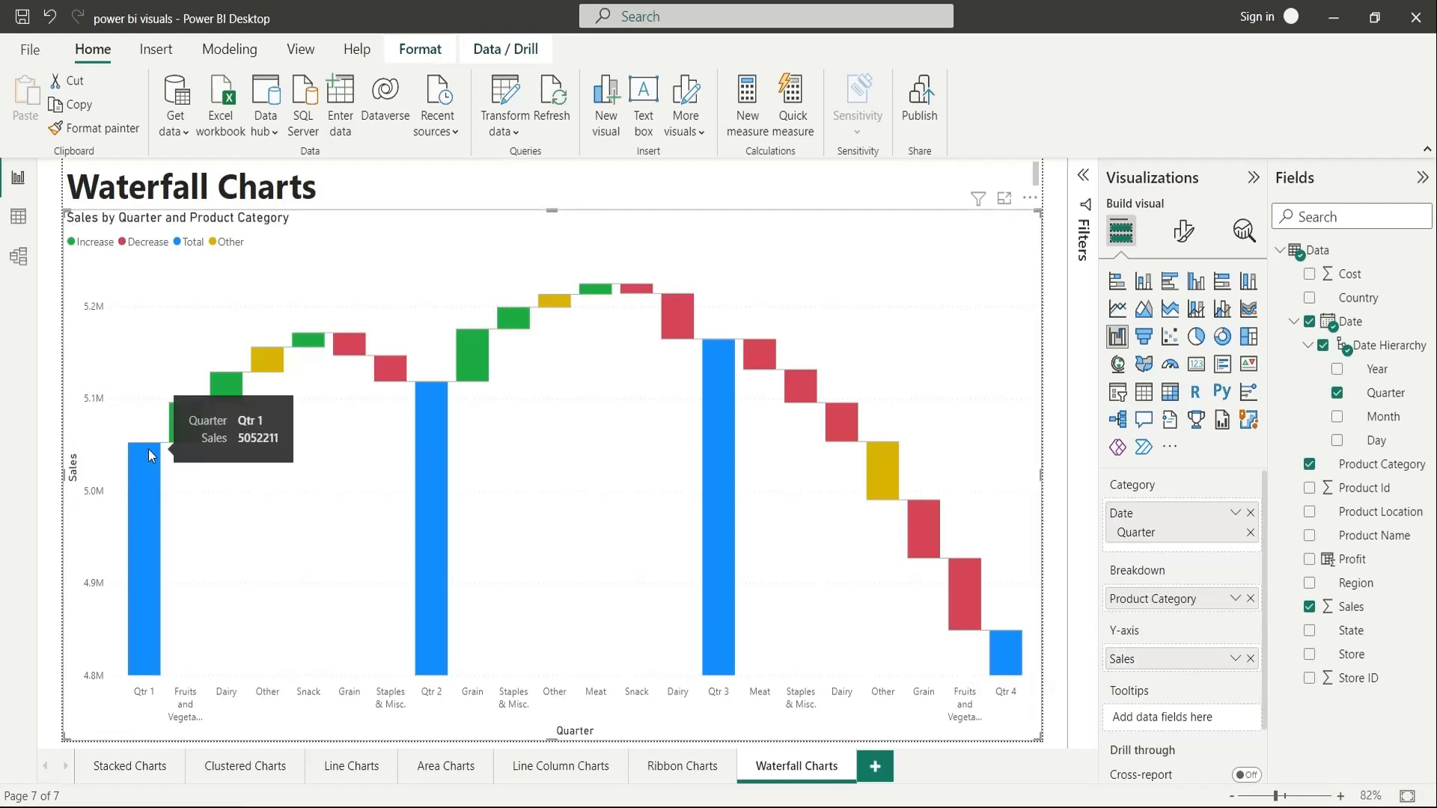
Inspect the rebuilt waterfall chart's increases and decreases by product category from Qtr 1 through Qtr 4.
mouse_move(229, 383)
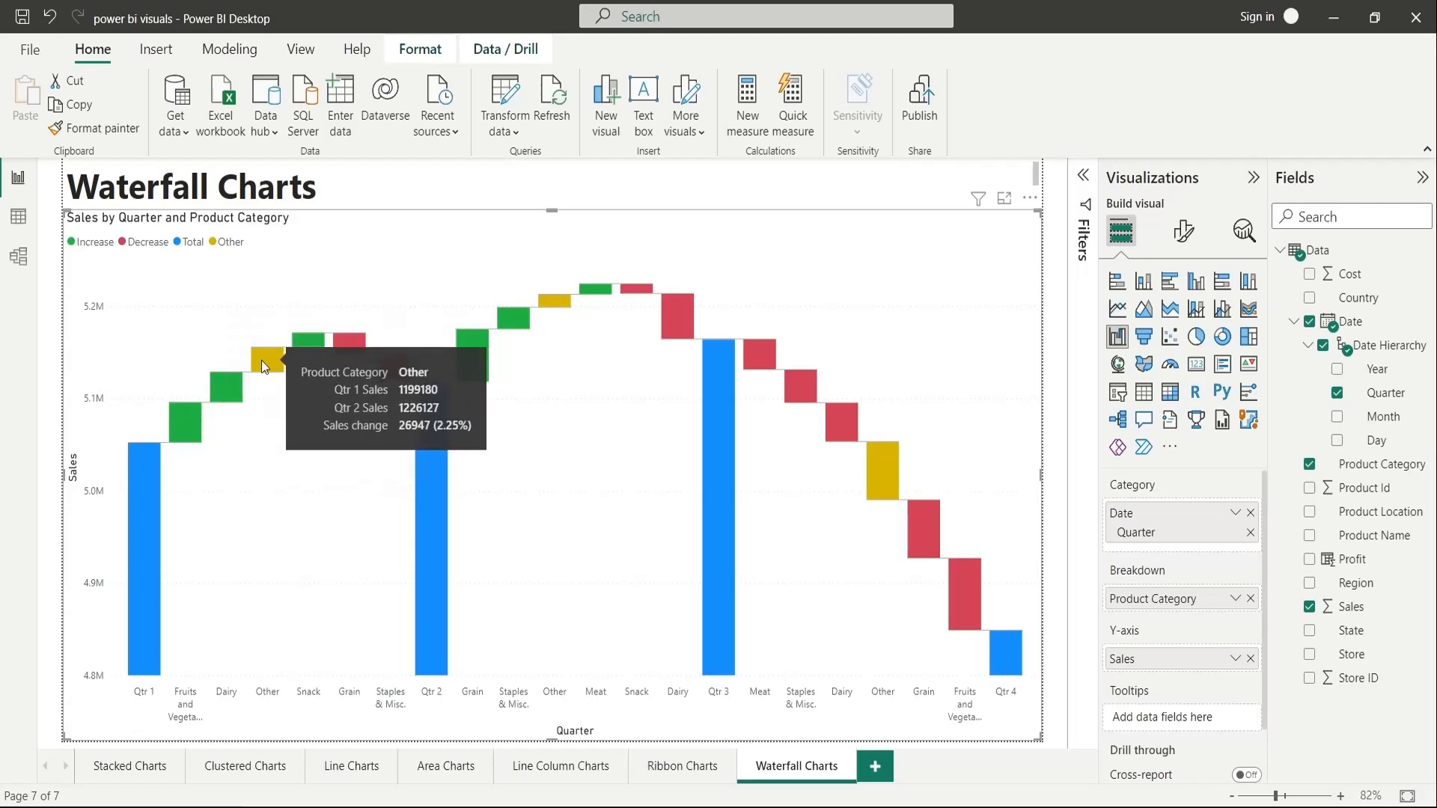
mouse_move(348, 339)
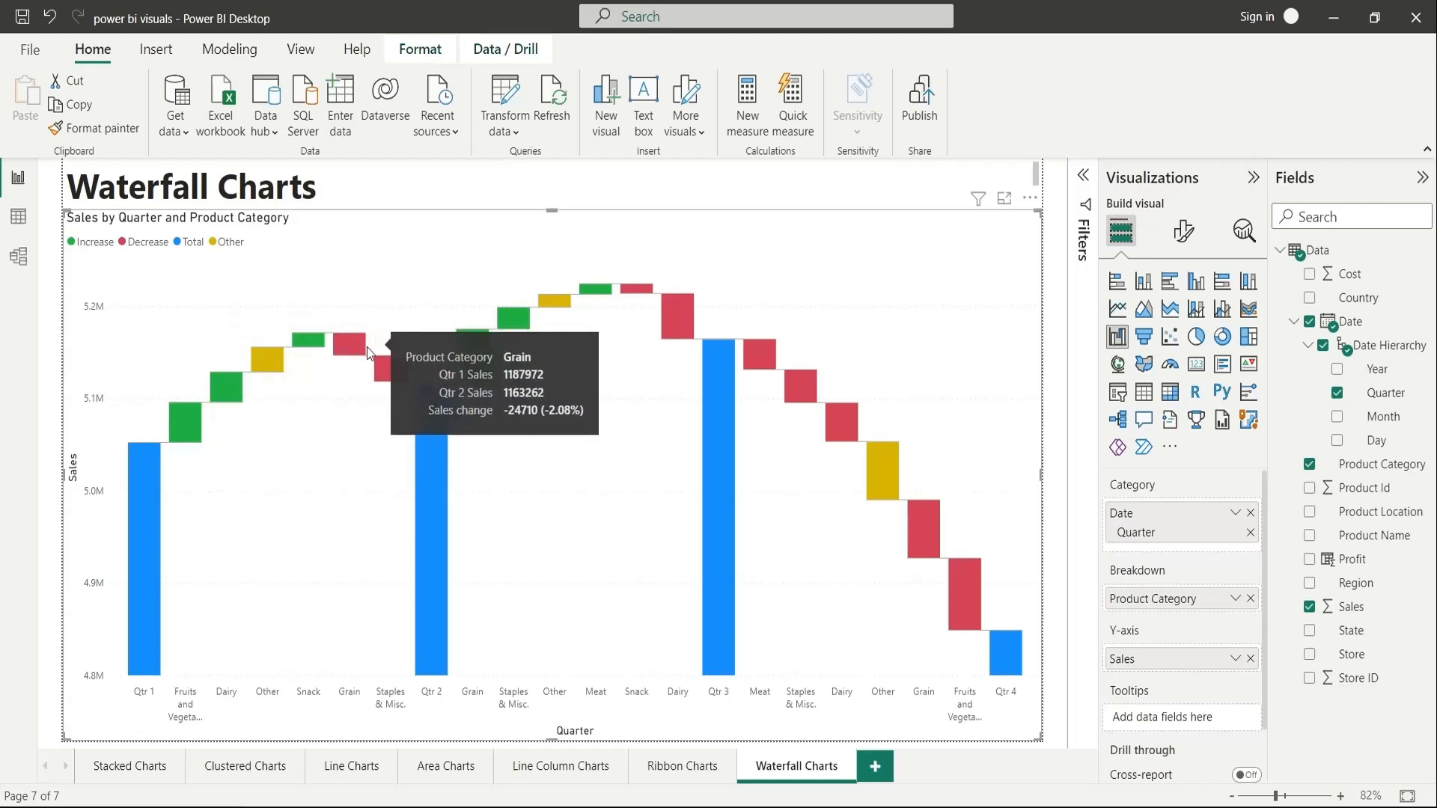
mouse_move(471, 362)
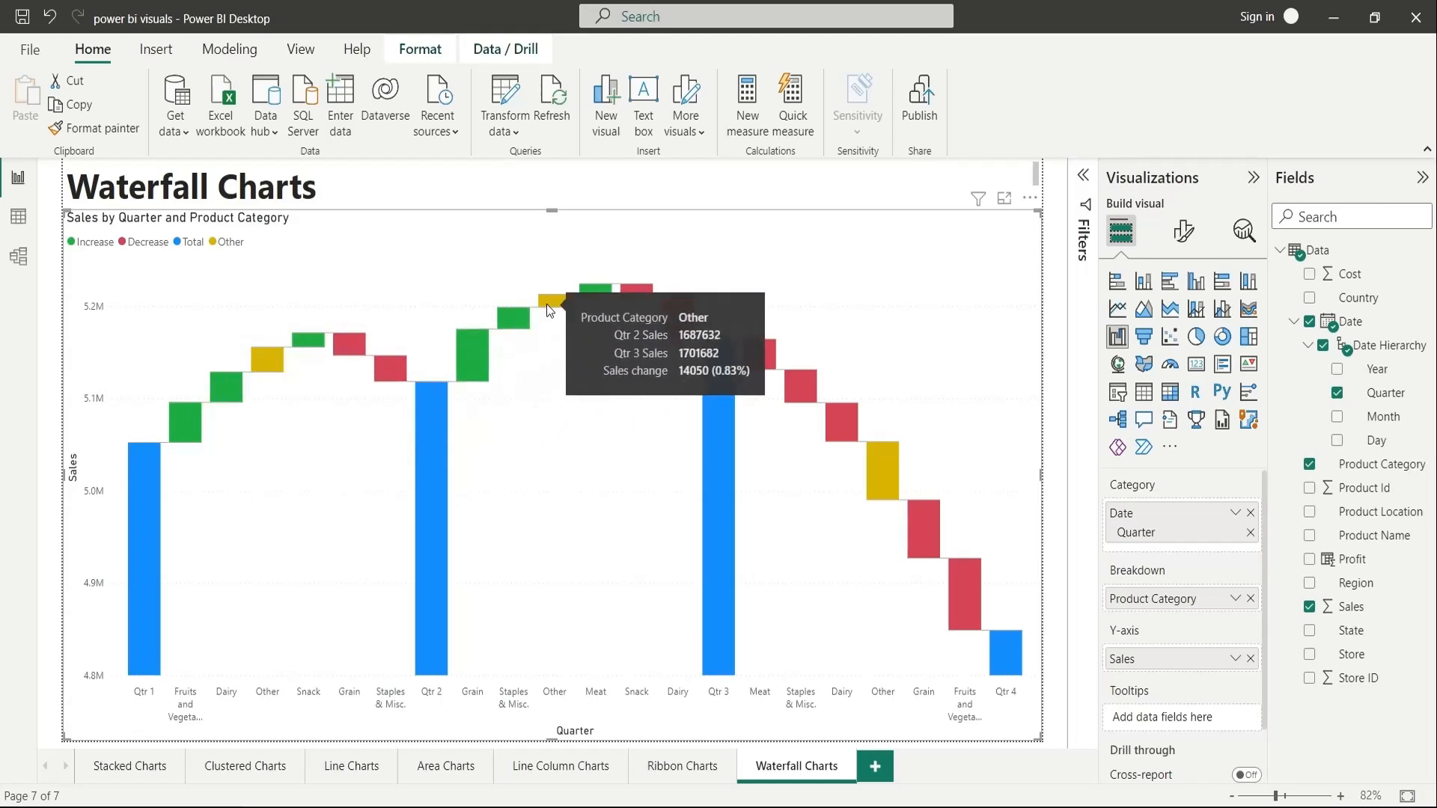
mouse_move(759, 355)
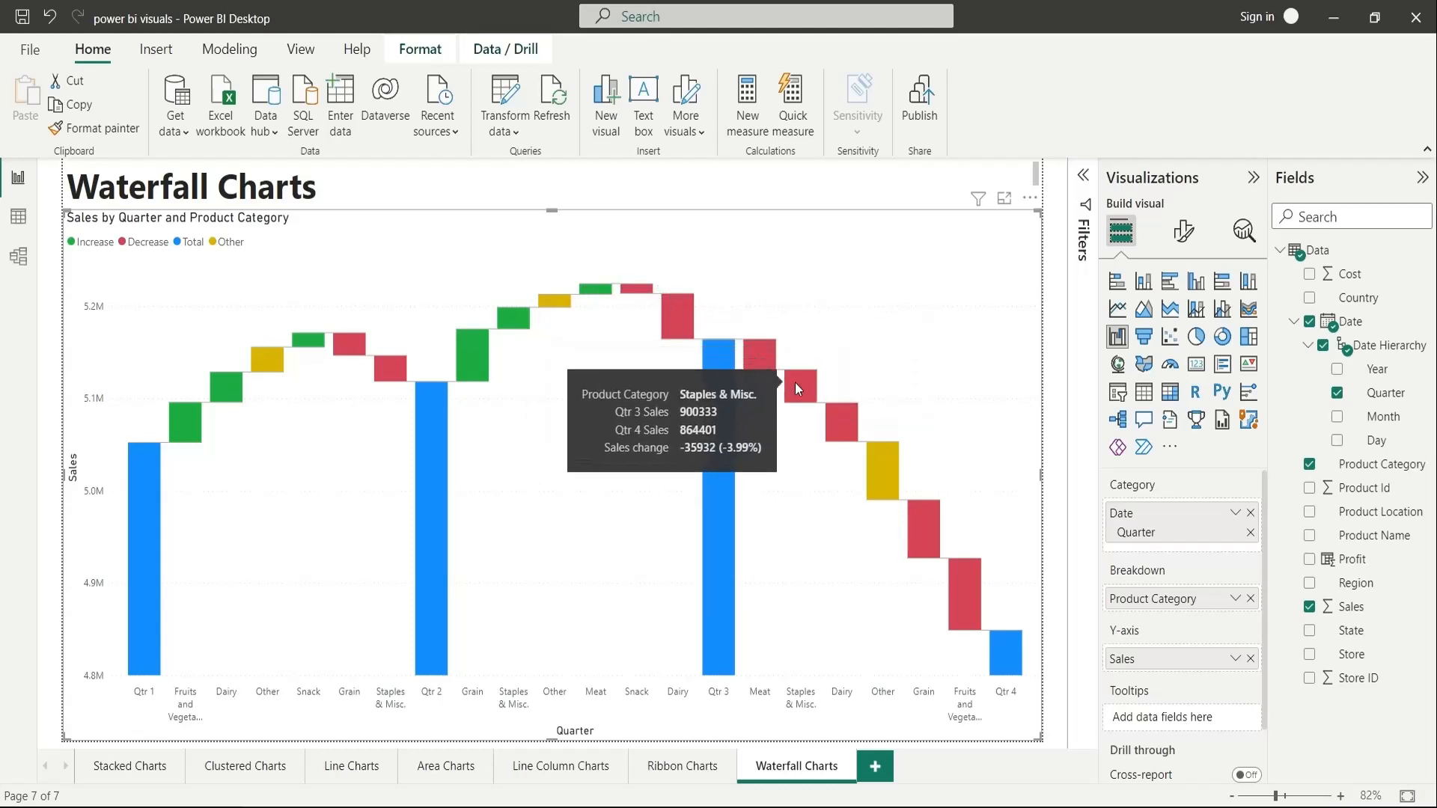
mouse_move(1006, 658)
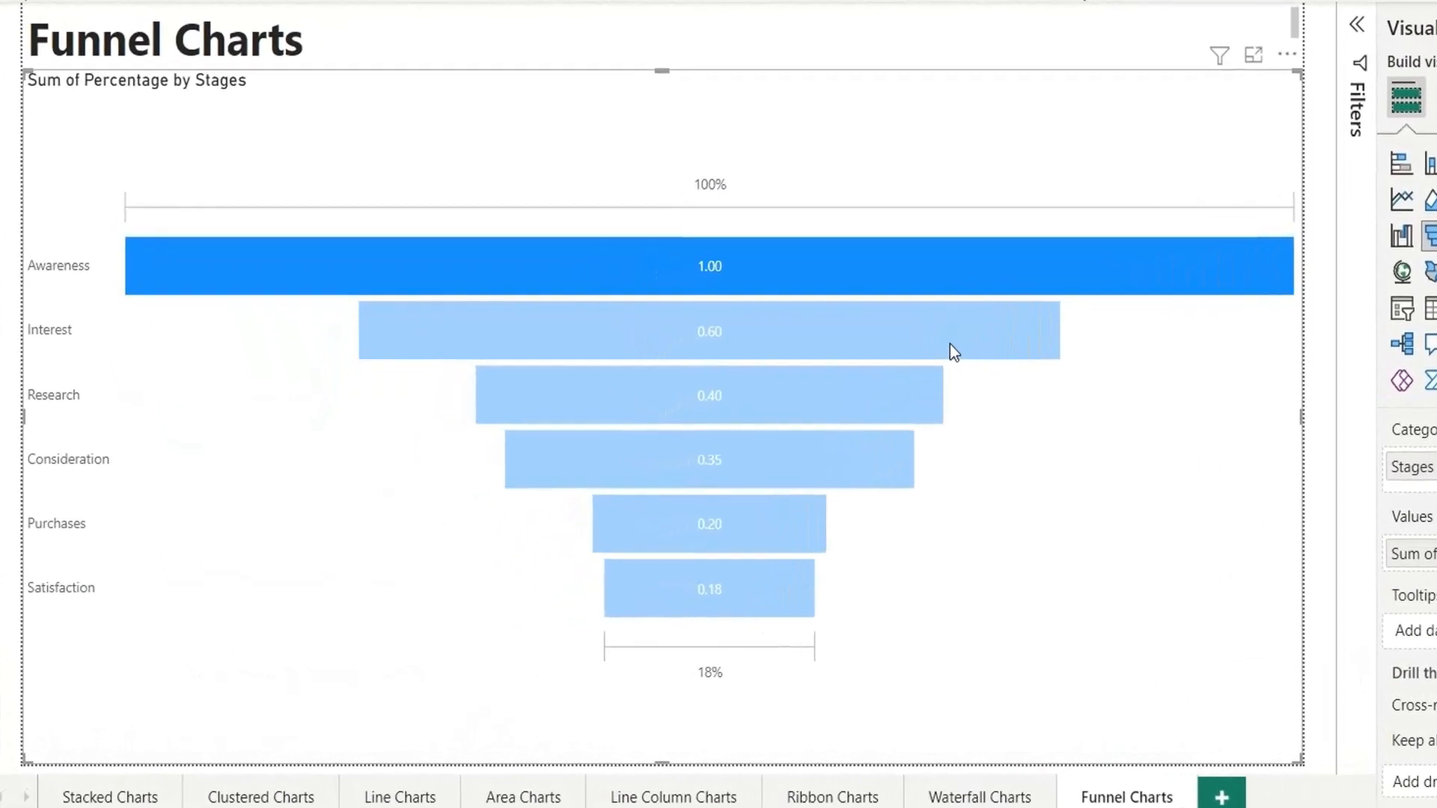
Highlight the finished funnel chart's stages one after another from Interest down to Satisfaction.
click(949, 345)
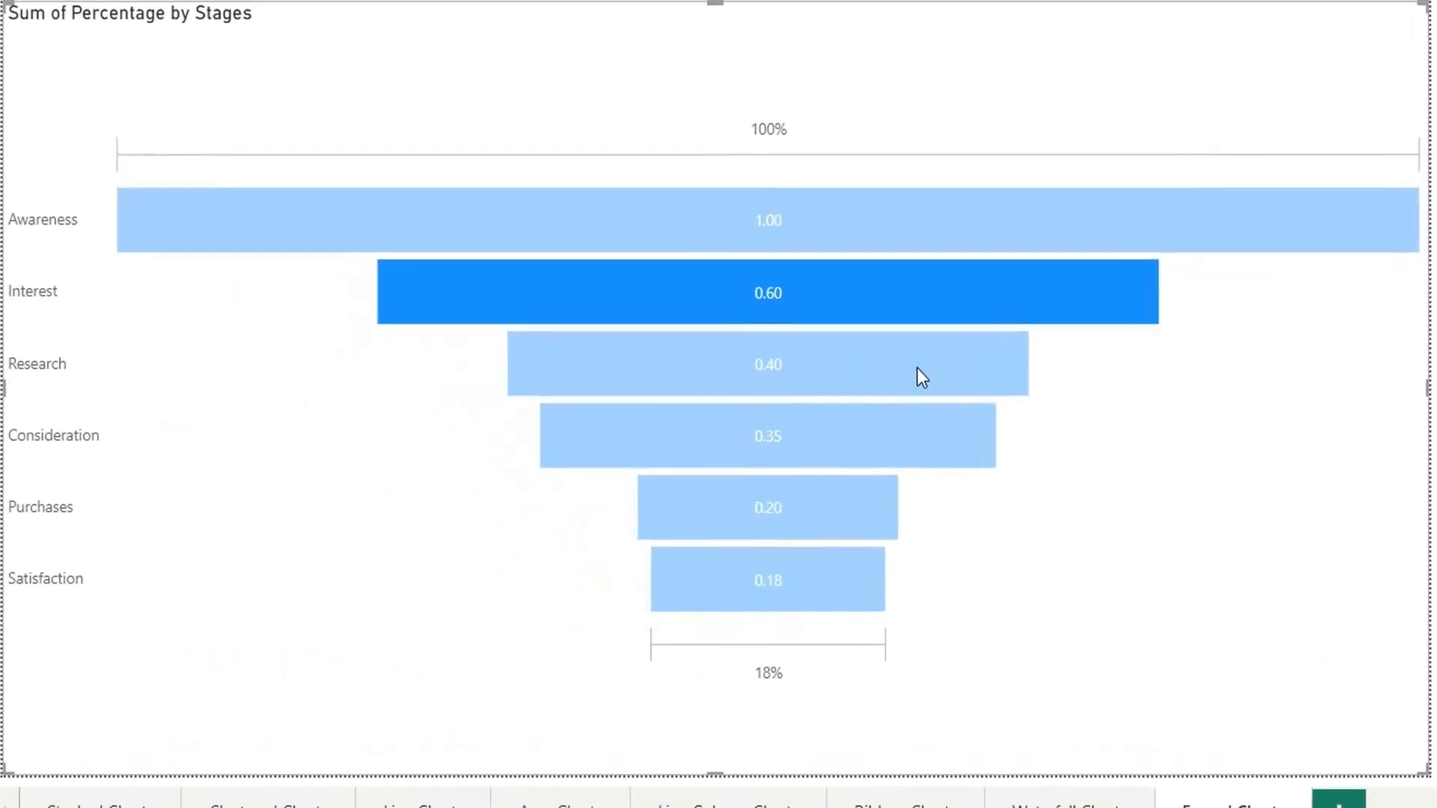
click(842, 398)
click(792, 459)
click(762, 523)
click(805, 575)
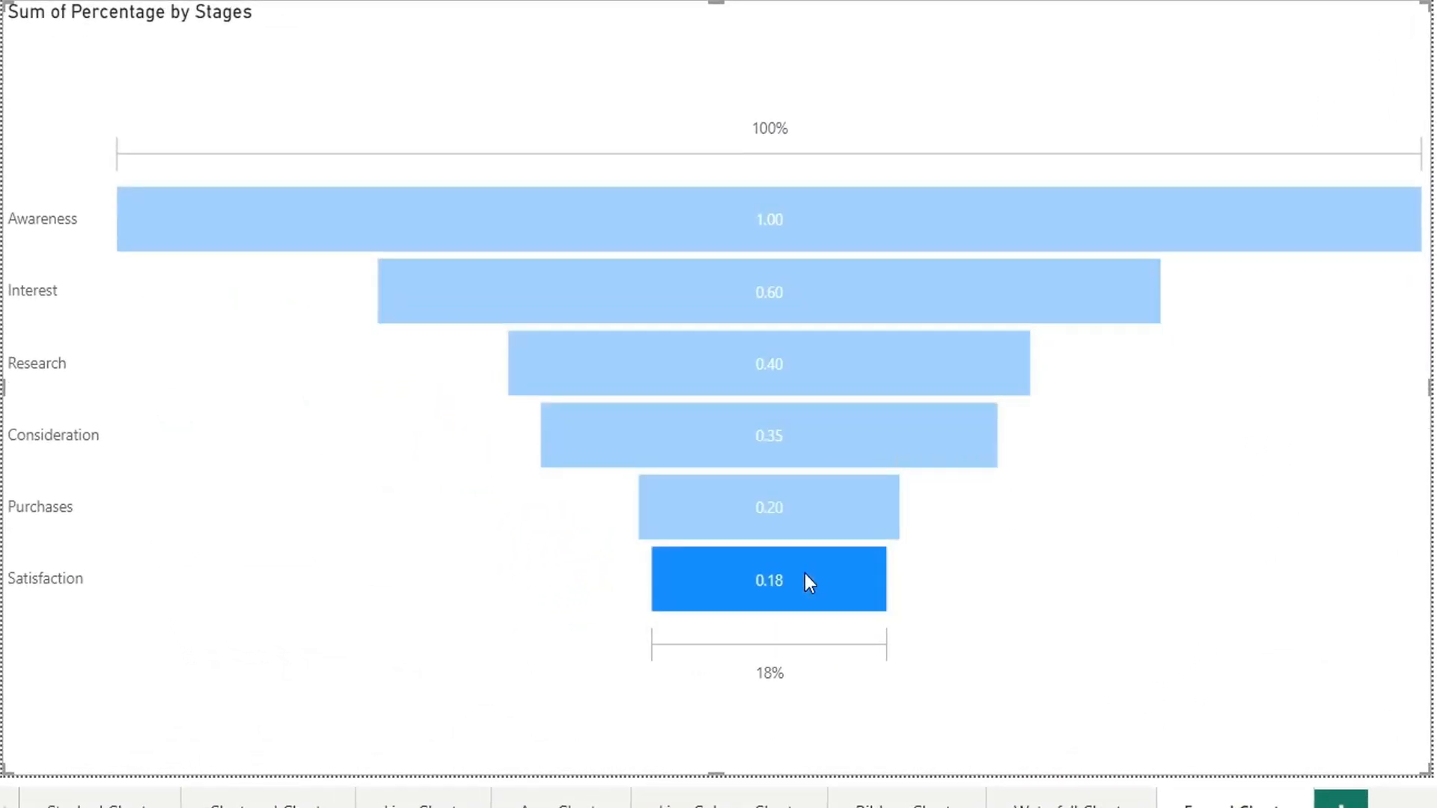
click(1375, 554)
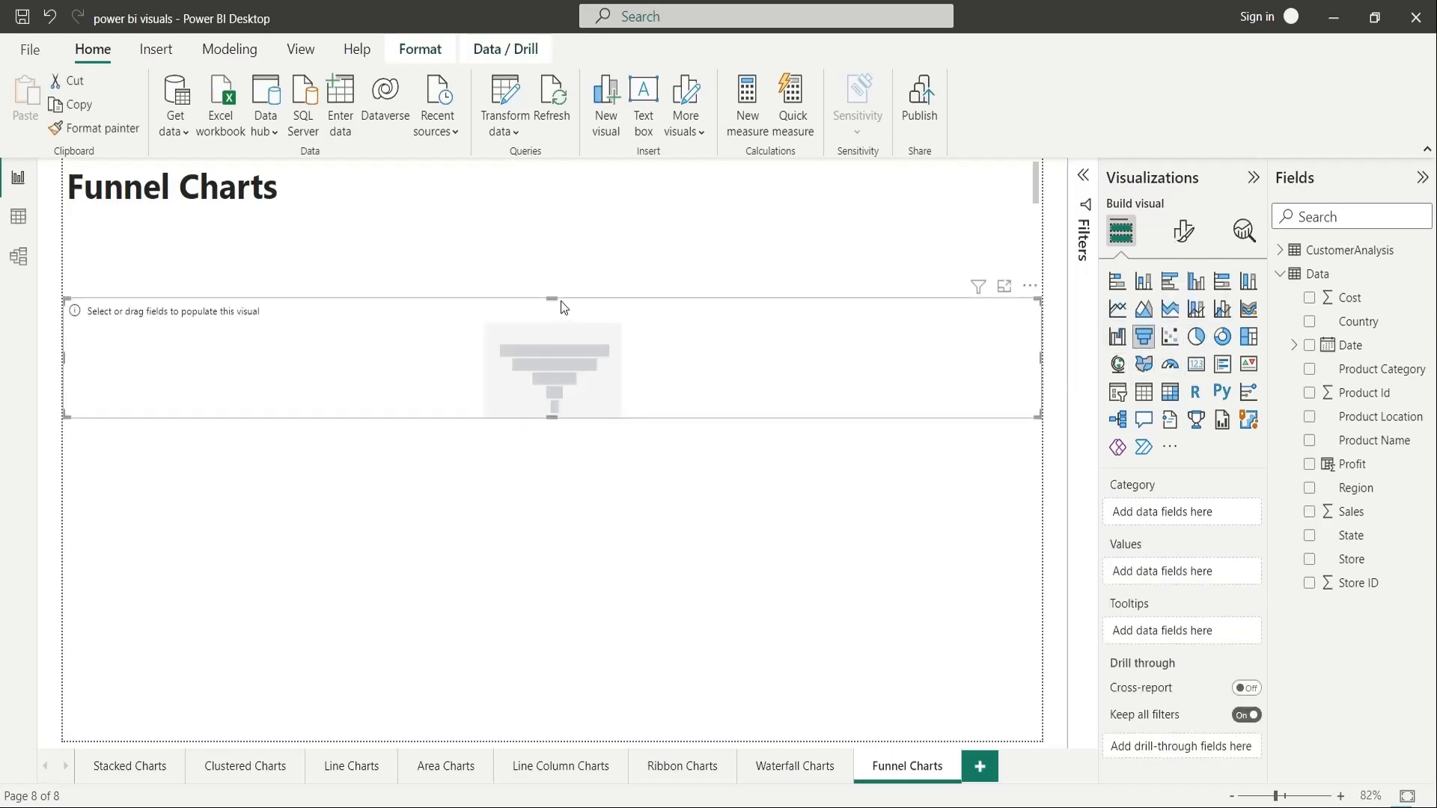
Size the empty funnel chart to fill the area below the title and populate it with Stages as category and Percentage as values.
drag(551, 294, 545, 212)
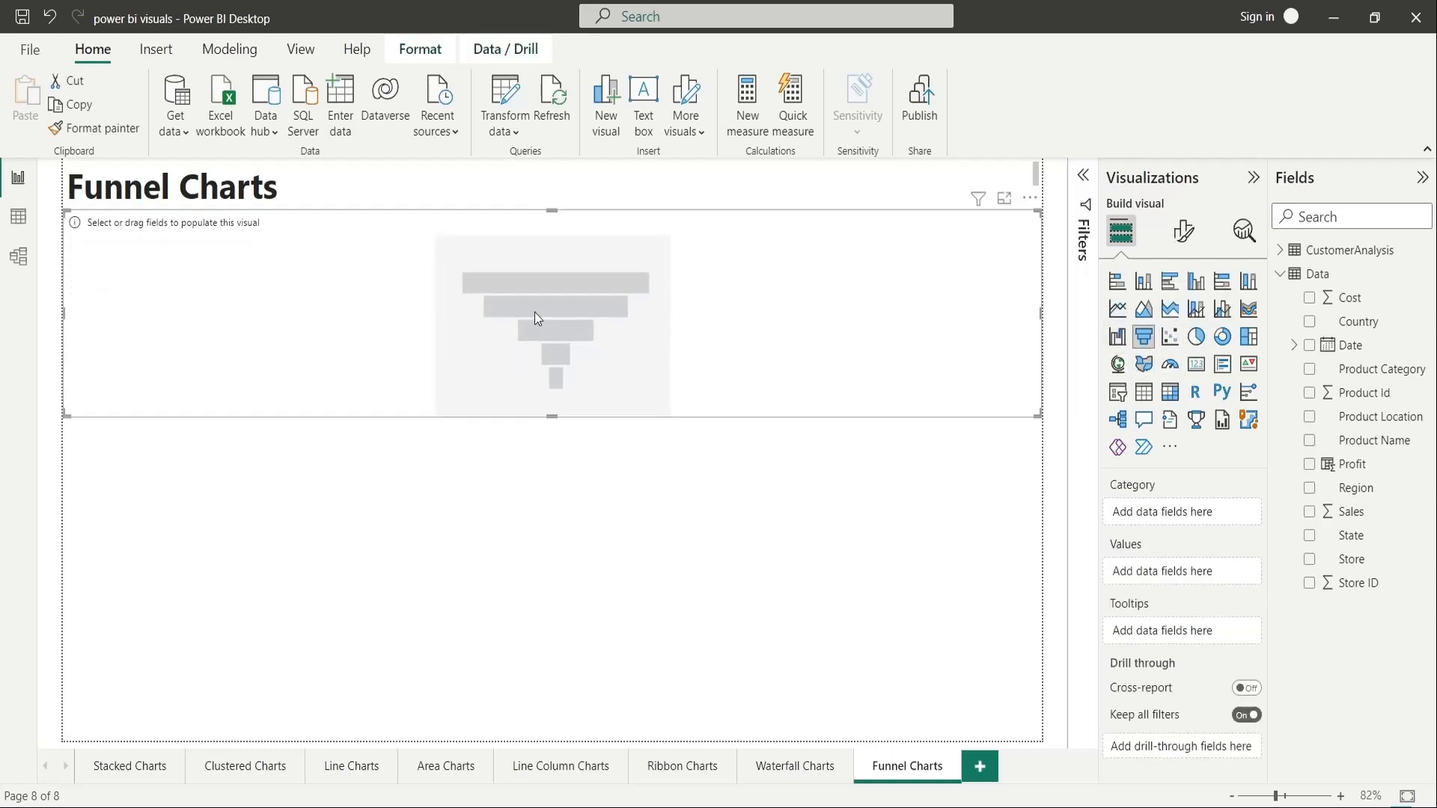
drag(552, 416, 551, 737)
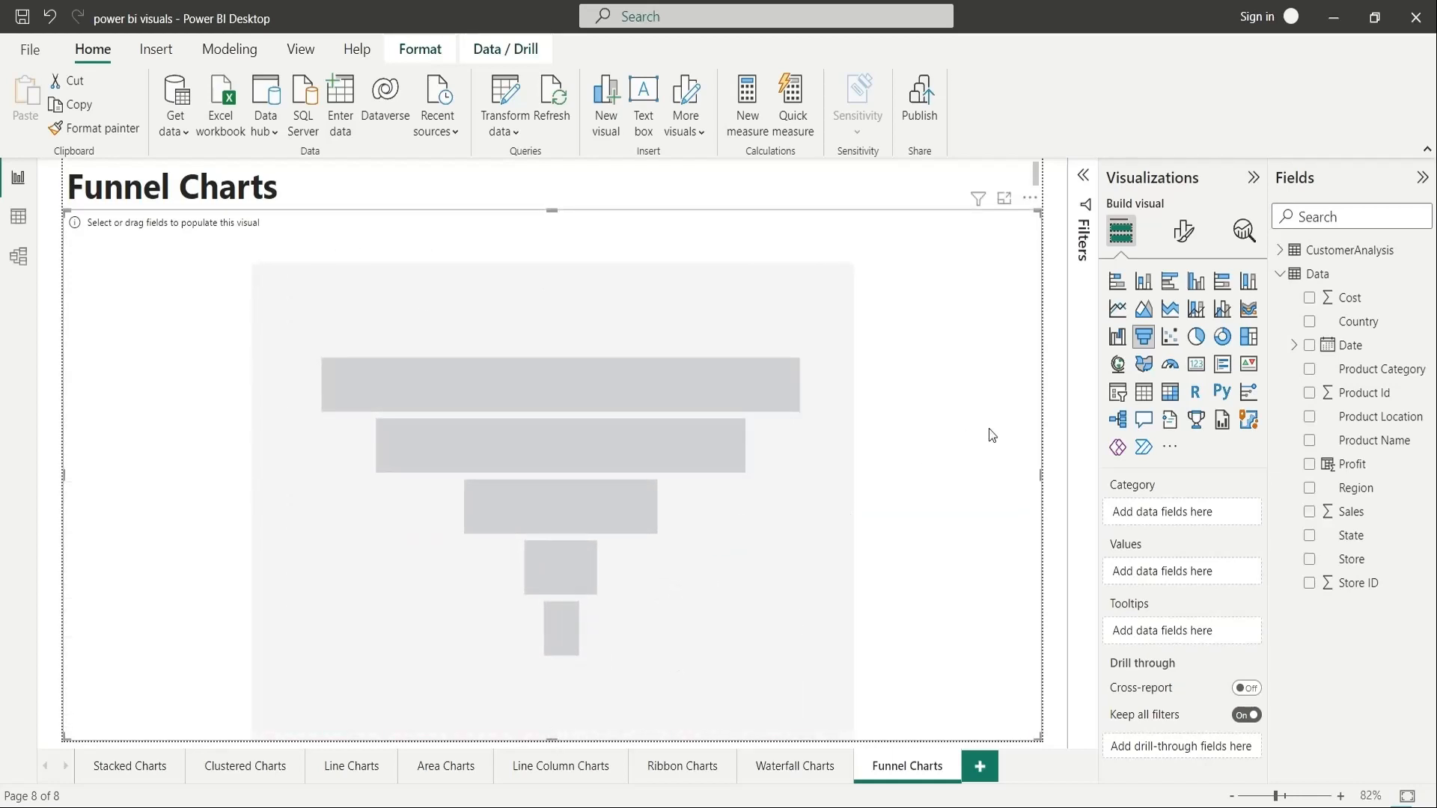
click(1279, 253)
drag(1332, 298, 1205, 508)
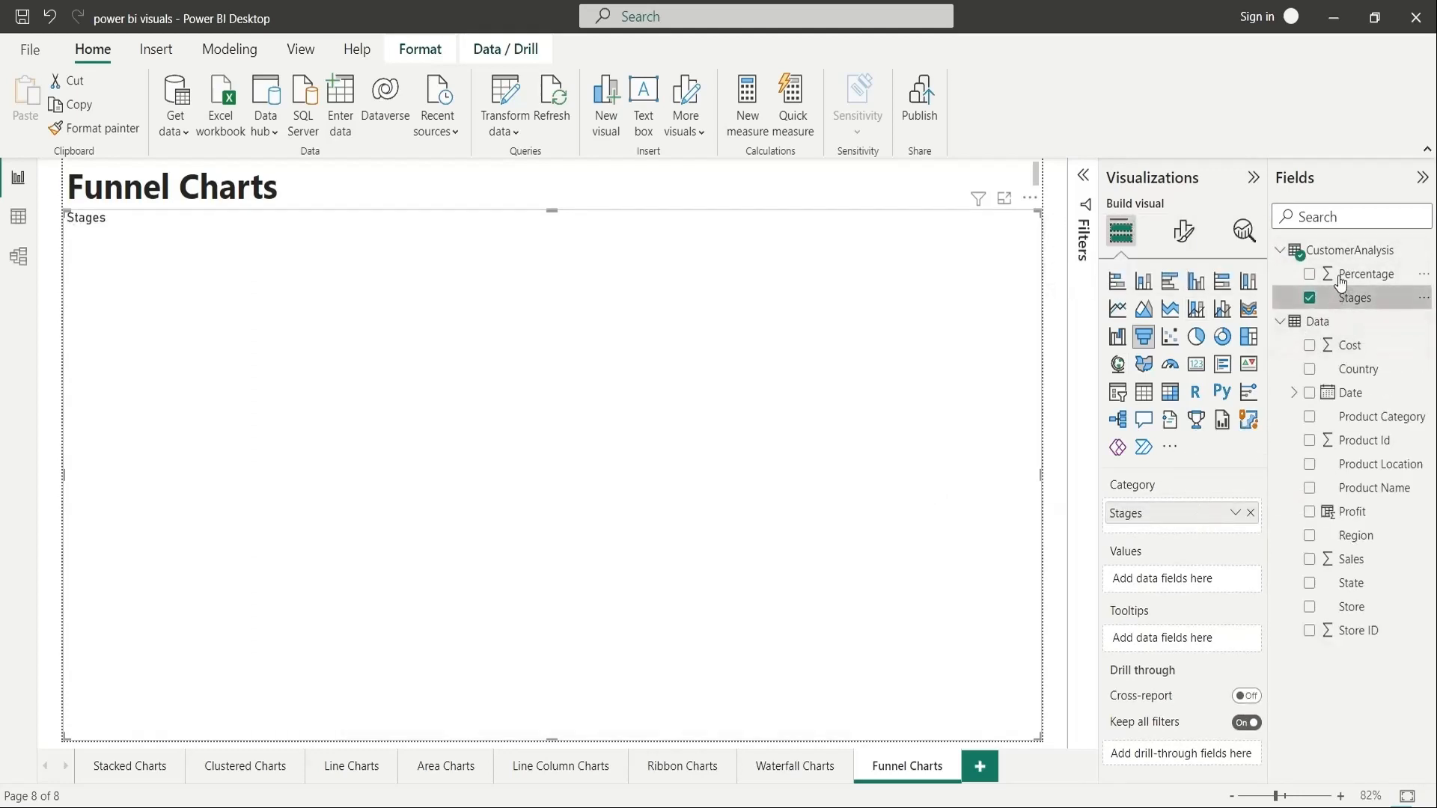
drag(1354, 274, 1172, 583)
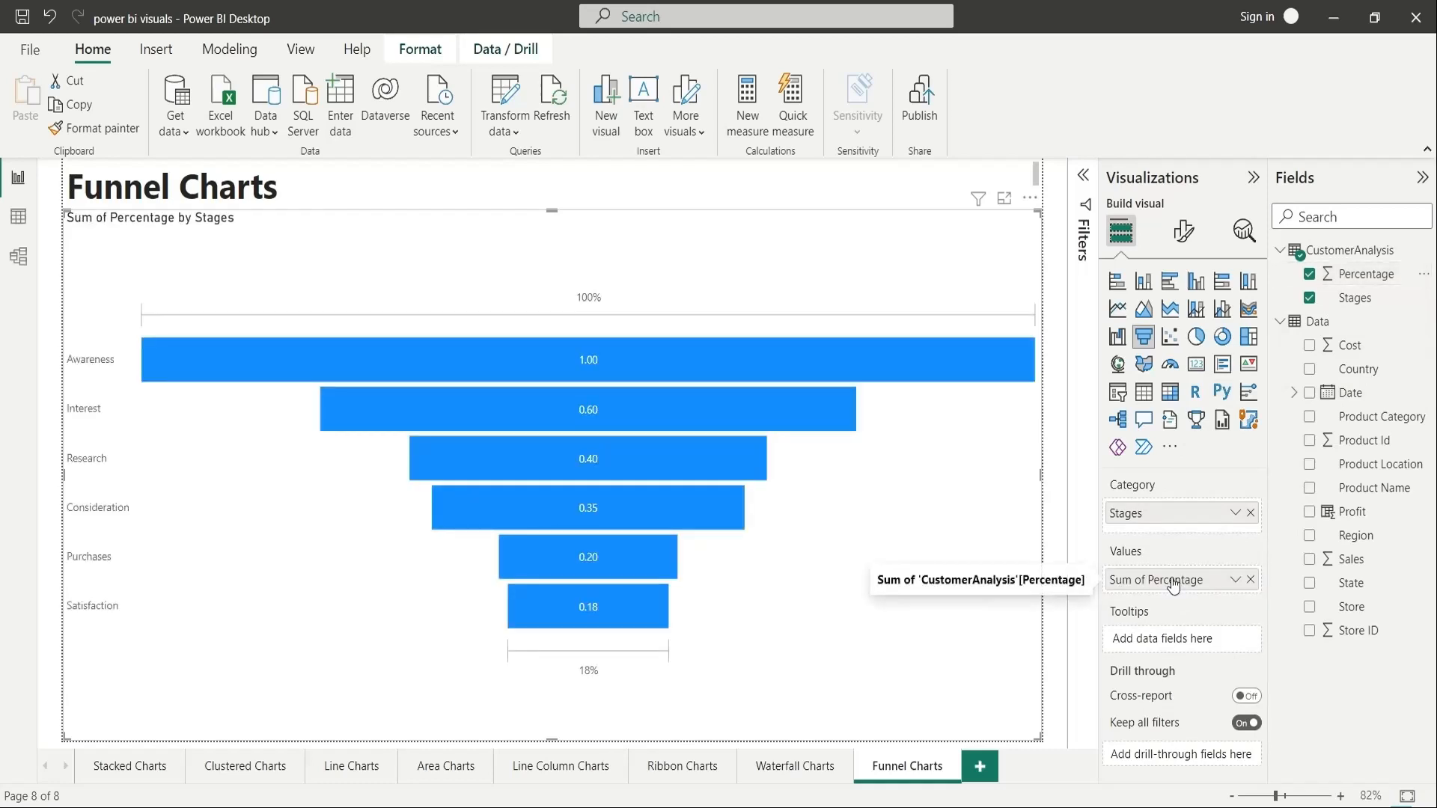
Highlight each stage of the rebuilt funnel chart in order from Awareness to Satisfaction.
click(922, 362)
click(763, 422)
click(685, 464)
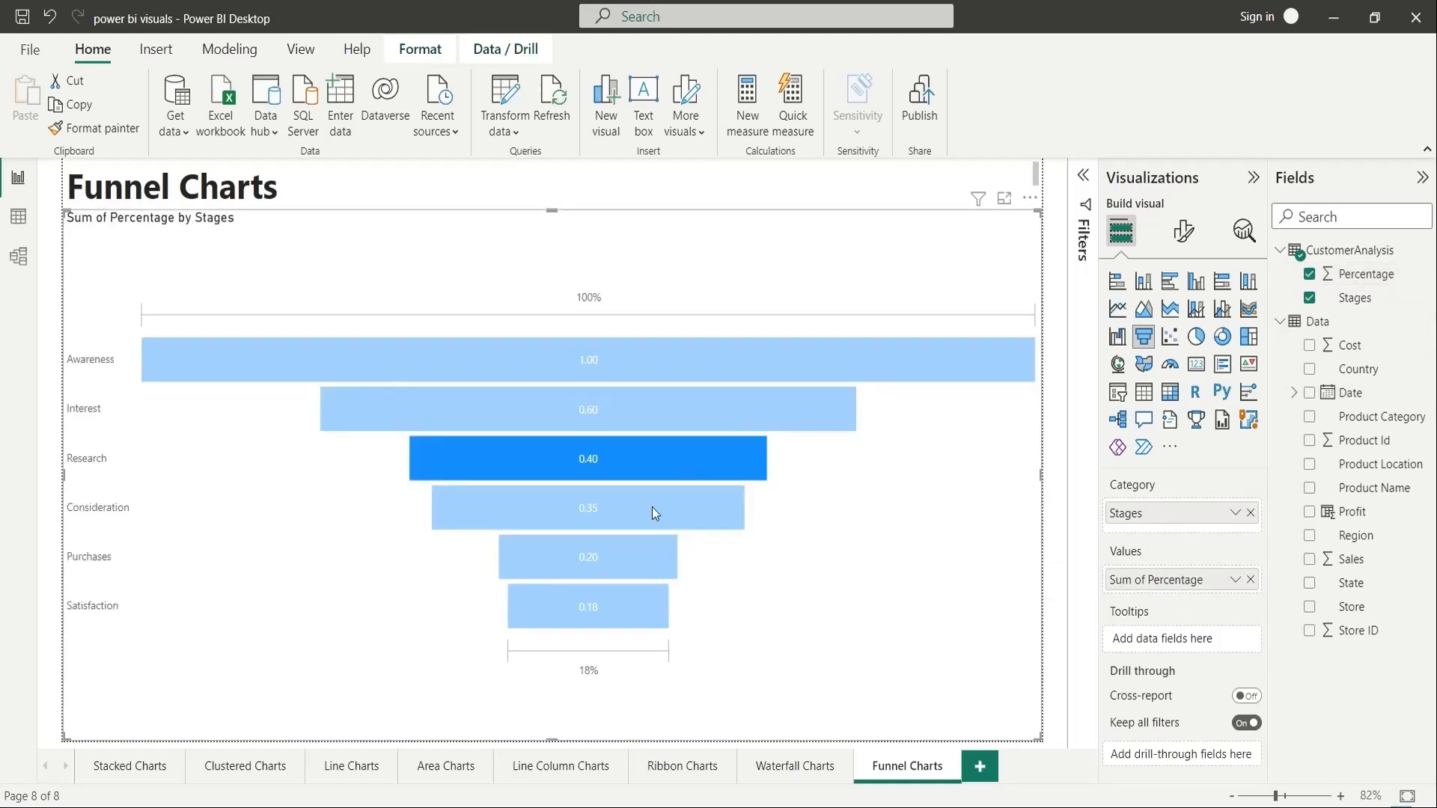
click(652, 512)
click(629, 557)
click(612, 603)
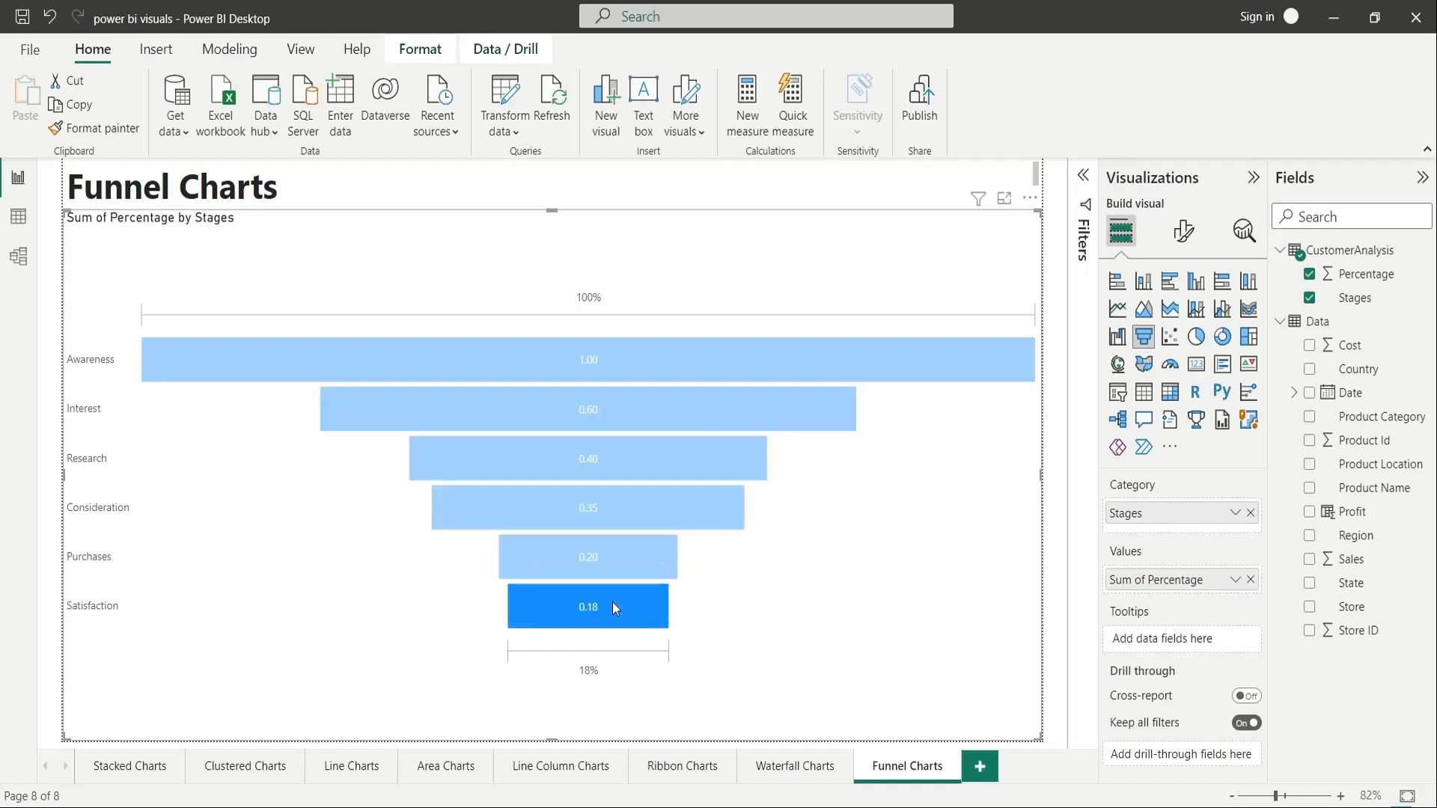
Clear the funnel stage highlight and inspect individual countries' sales and cost points in the finished scatter chart.
click(1003, 589)
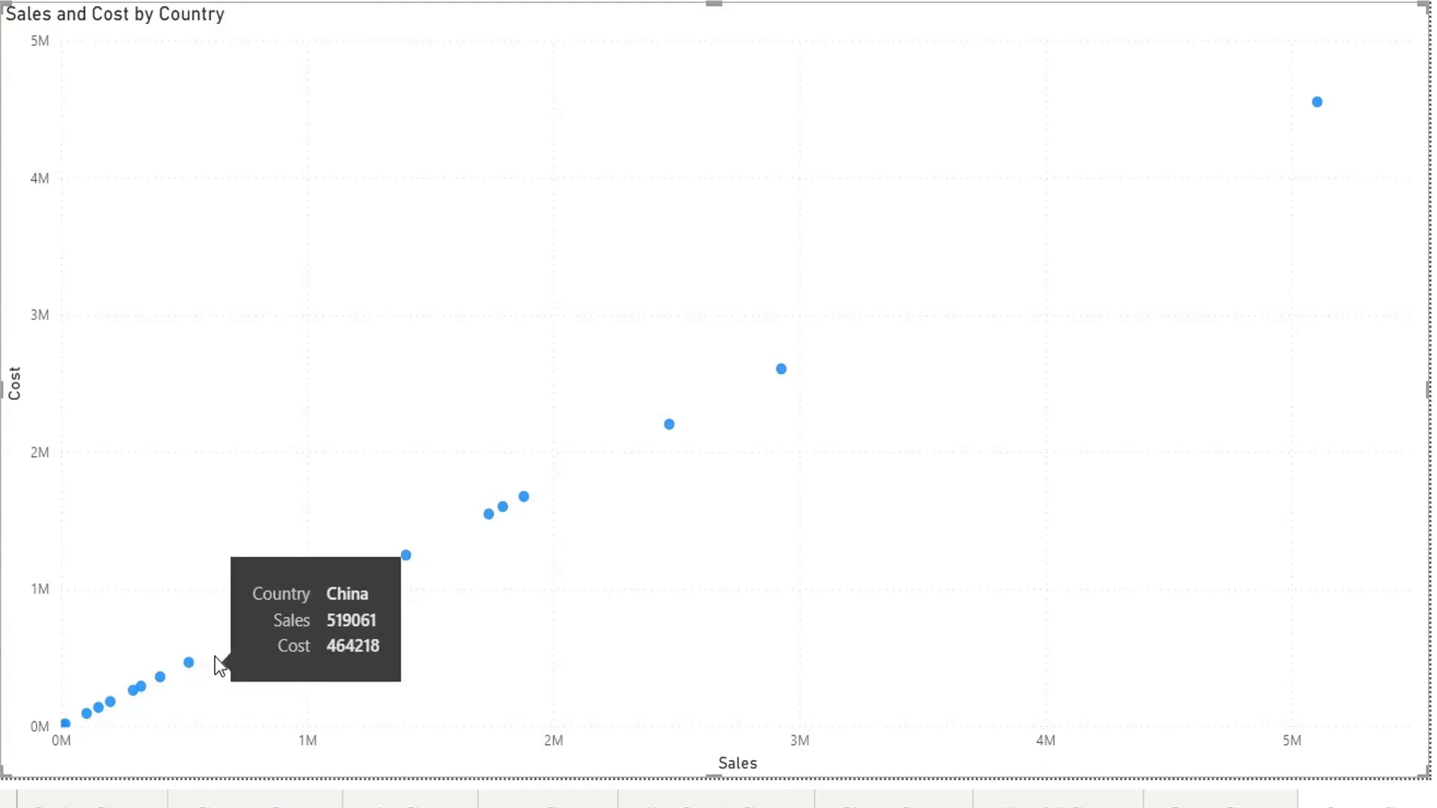
mouse_move(407, 561)
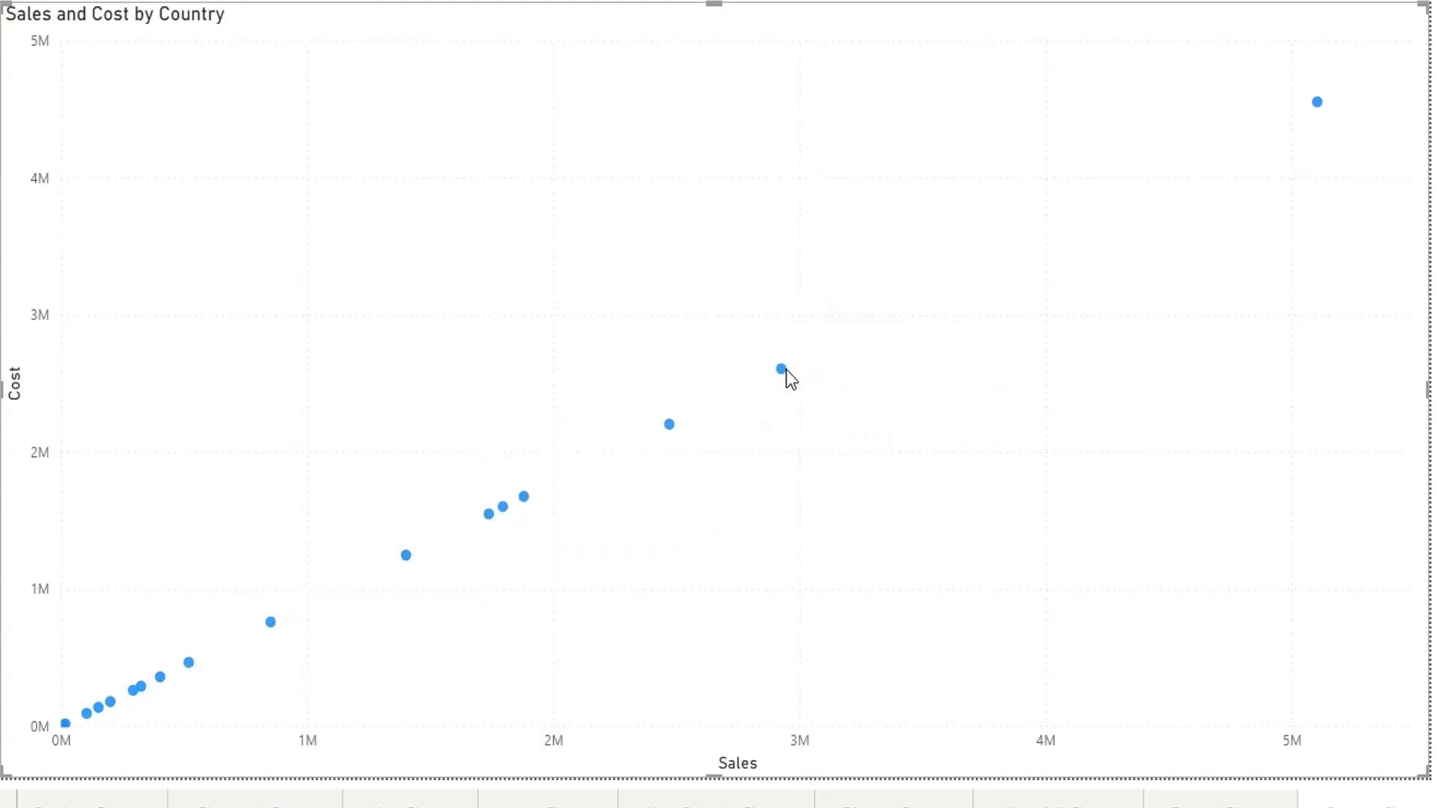
mouse_move(787, 374)
mouse_move(1315, 109)
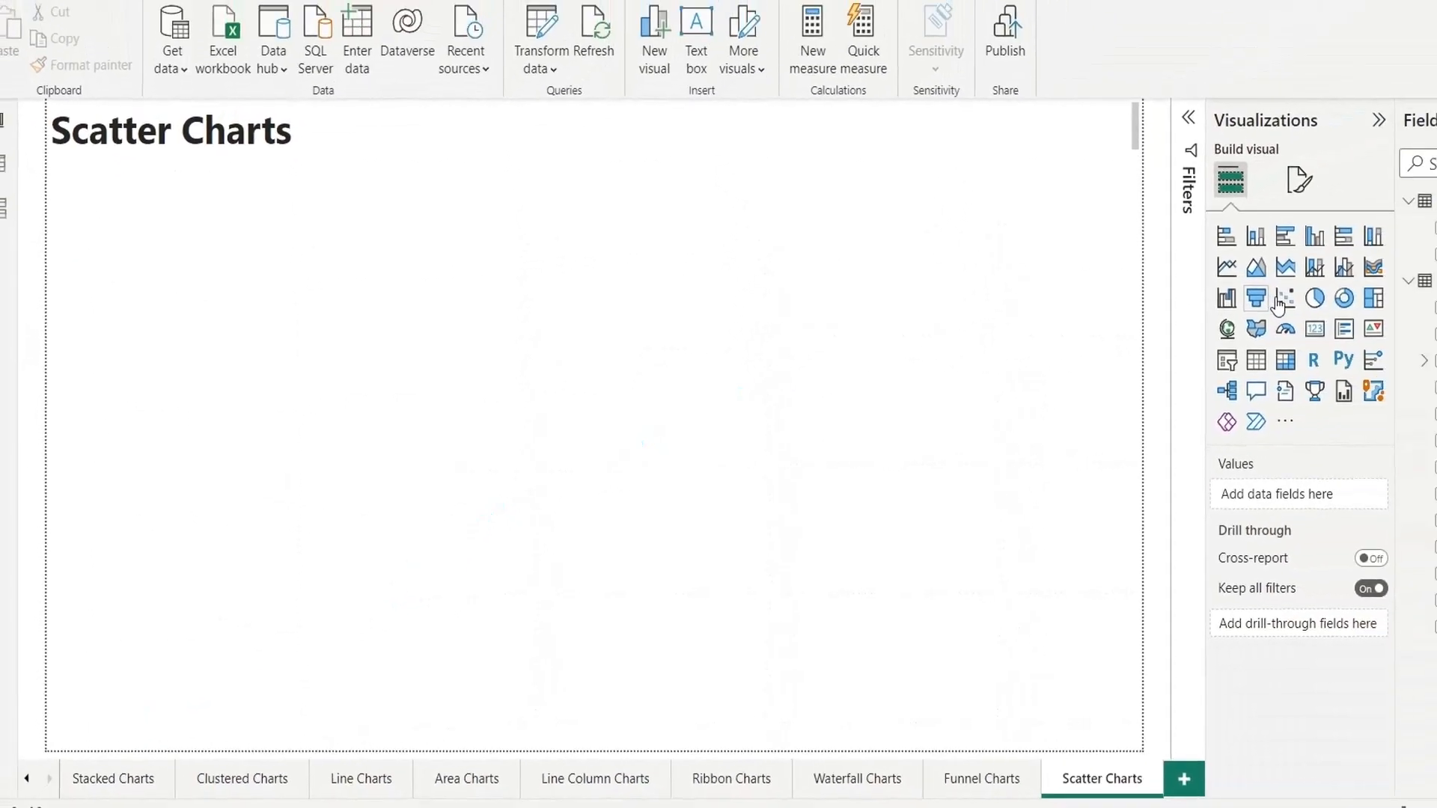
Add a scatter chart to the Scatter Charts page and size it to fill the area below the title.
click(1181, 333)
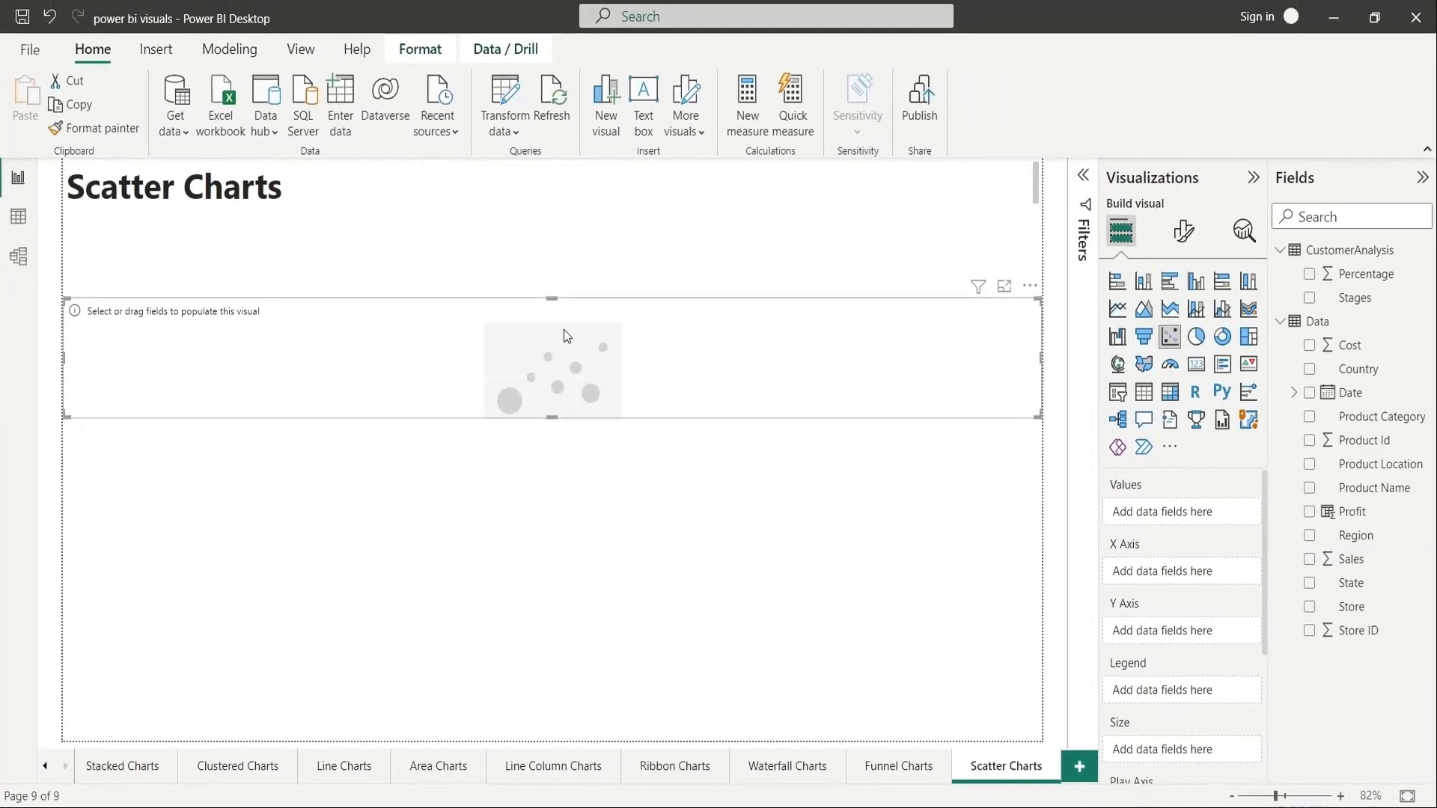
drag(551, 298, 551, 219)
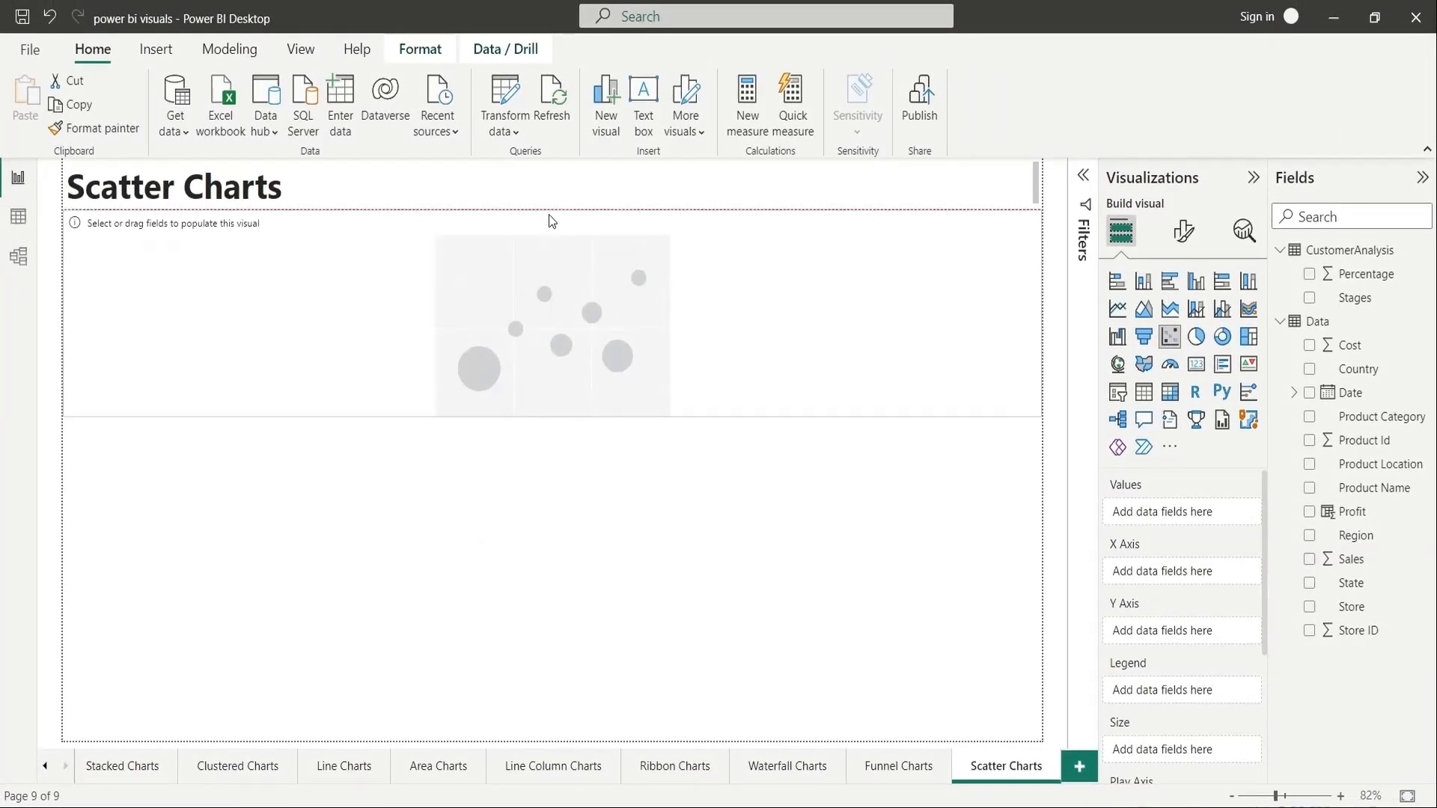
drag(550, 416, 549, 740)
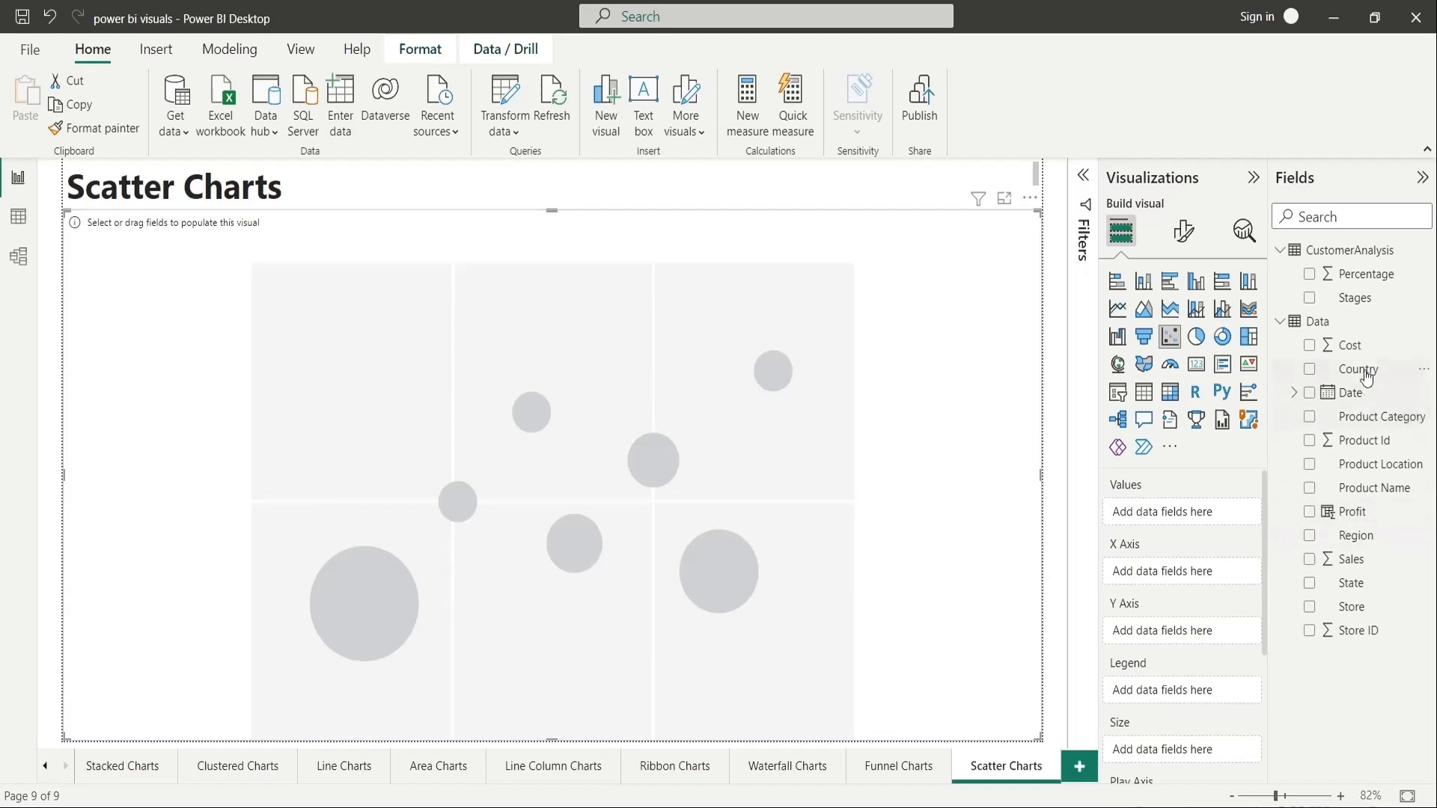
Populate the scatter chart with Country as values, Sales on the X axis and Cost on the Y axis.
drag(1363, 372, 1191, 514)
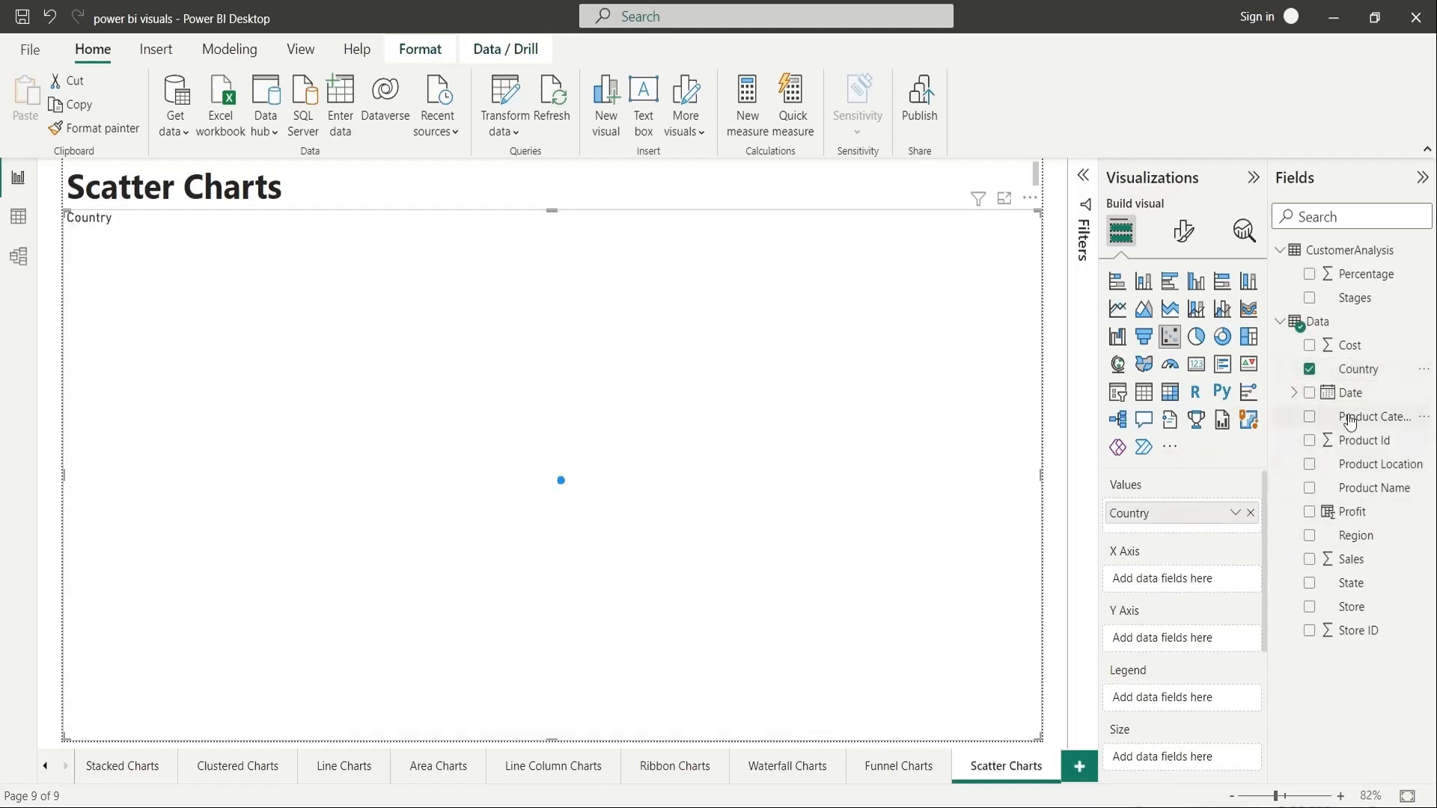
drag(1347, 565, 1186, 578)
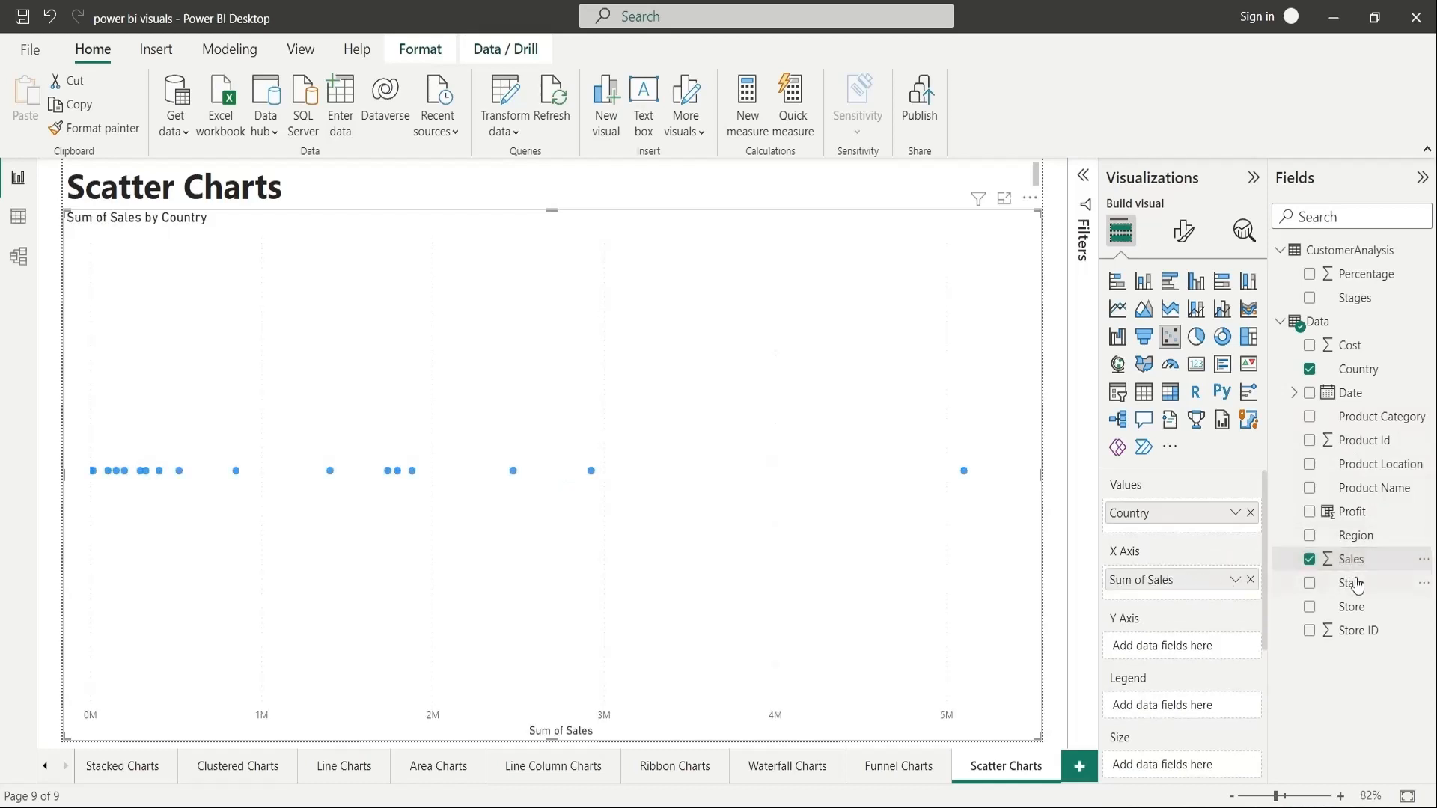
click(1347, 370)
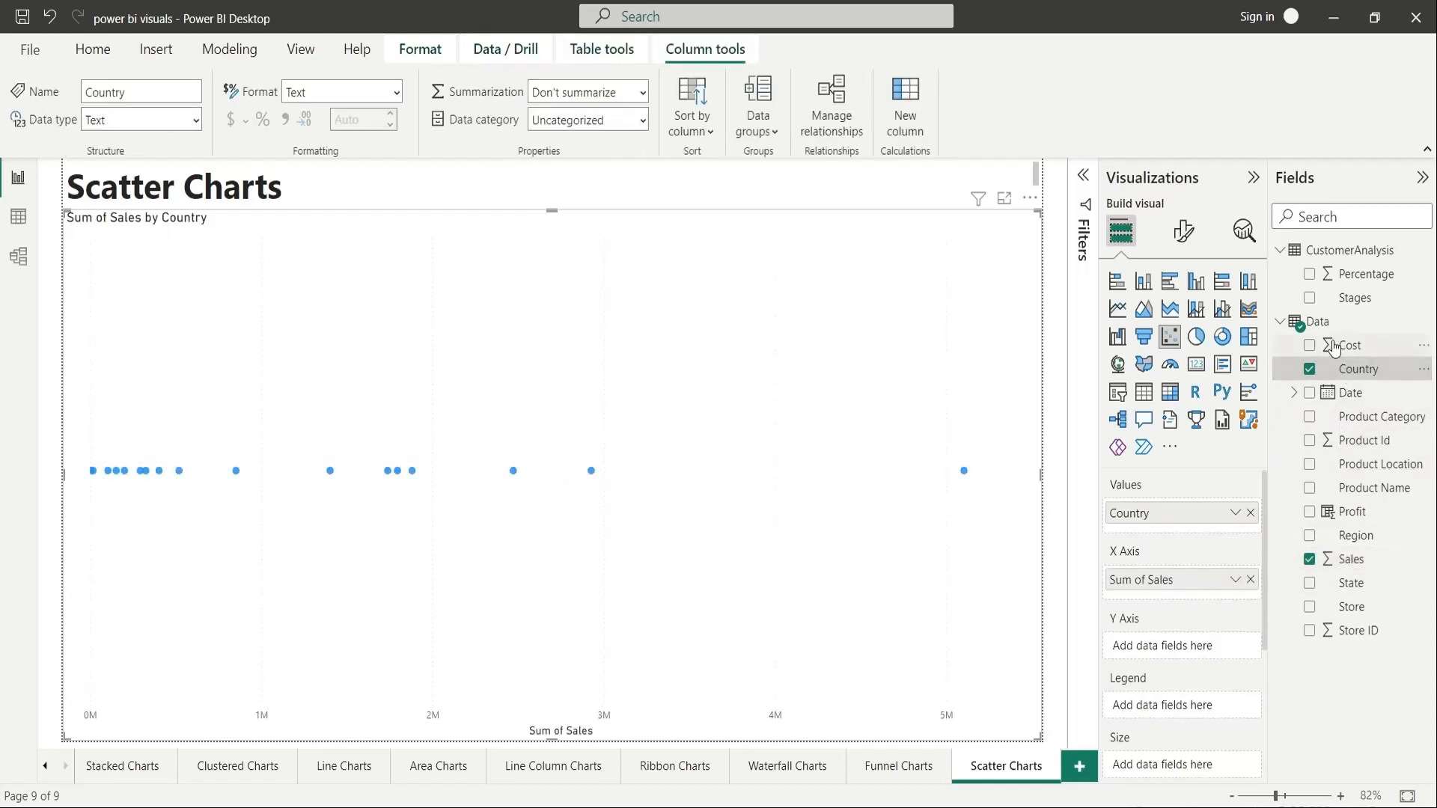
drag(1347, 345, 1179, 644)
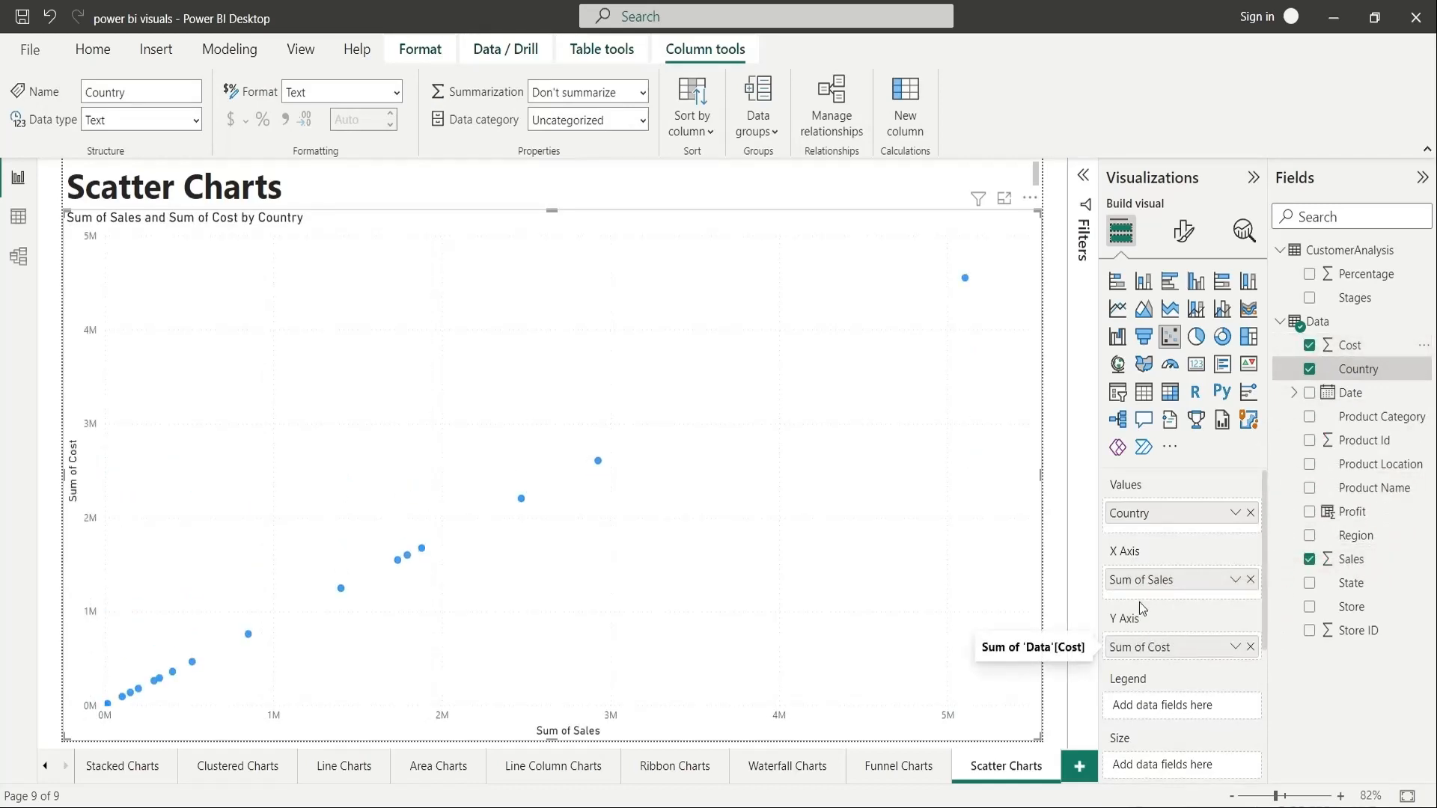
Rename the scatter chart's X axis field to Sales and its Y axis field to Cost.
double_click(1150, 579)
click(1151, 579)
drag(1150, 579, 1084, 576)
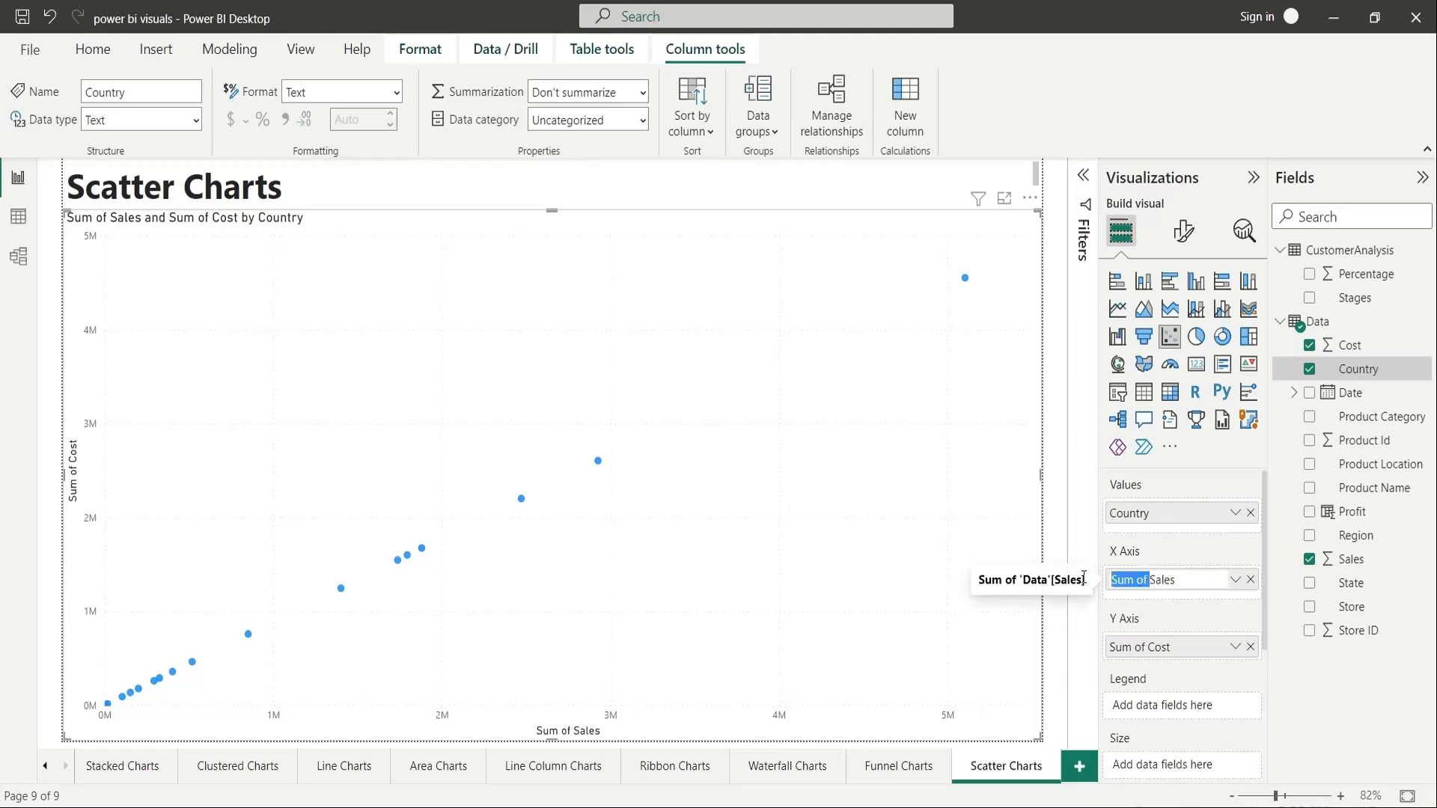
key(BackSpace)
double_click(1142, 647)
click(1148, 648)
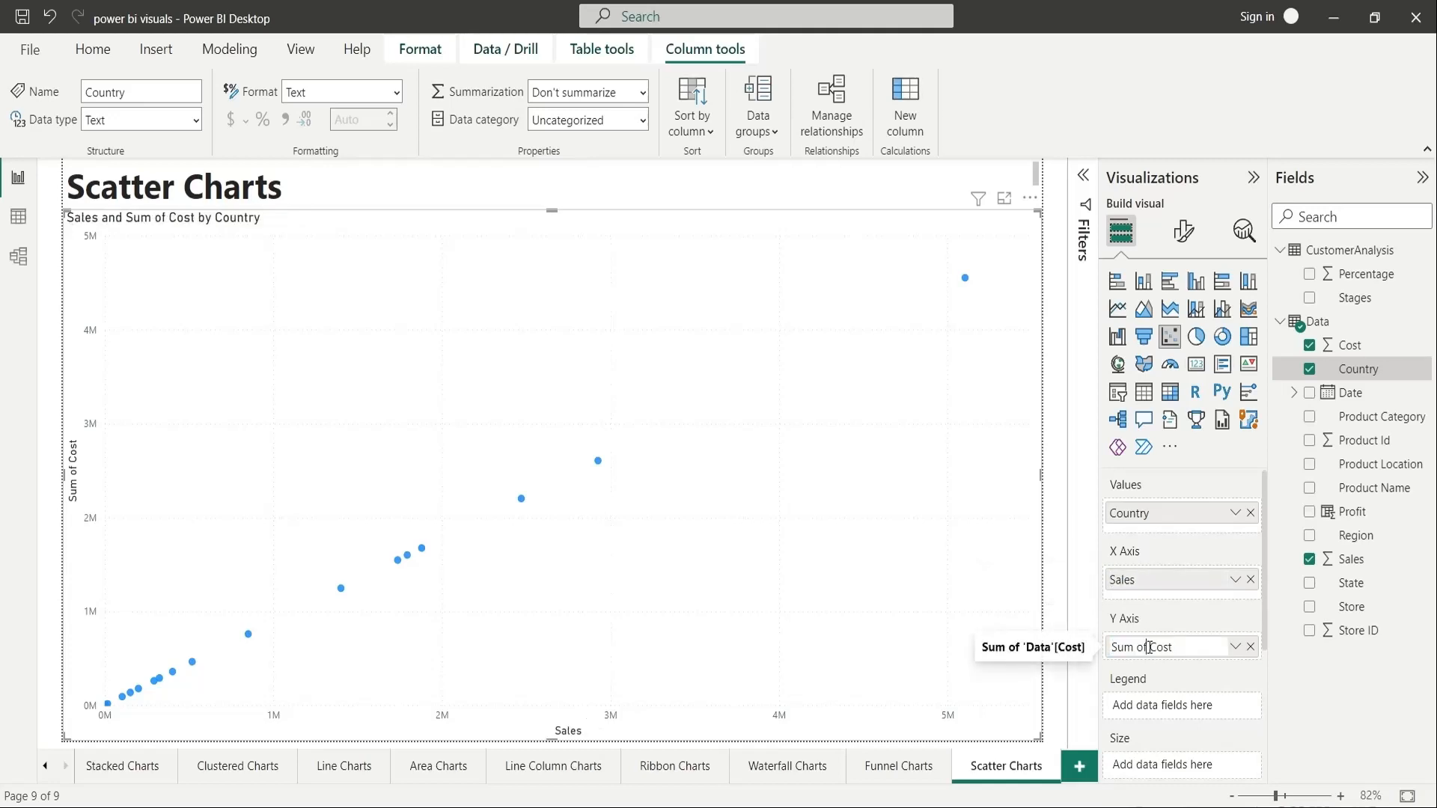
drag(1148, 647, 1022, 643)
key(BackSpace)
click(1136, 621)
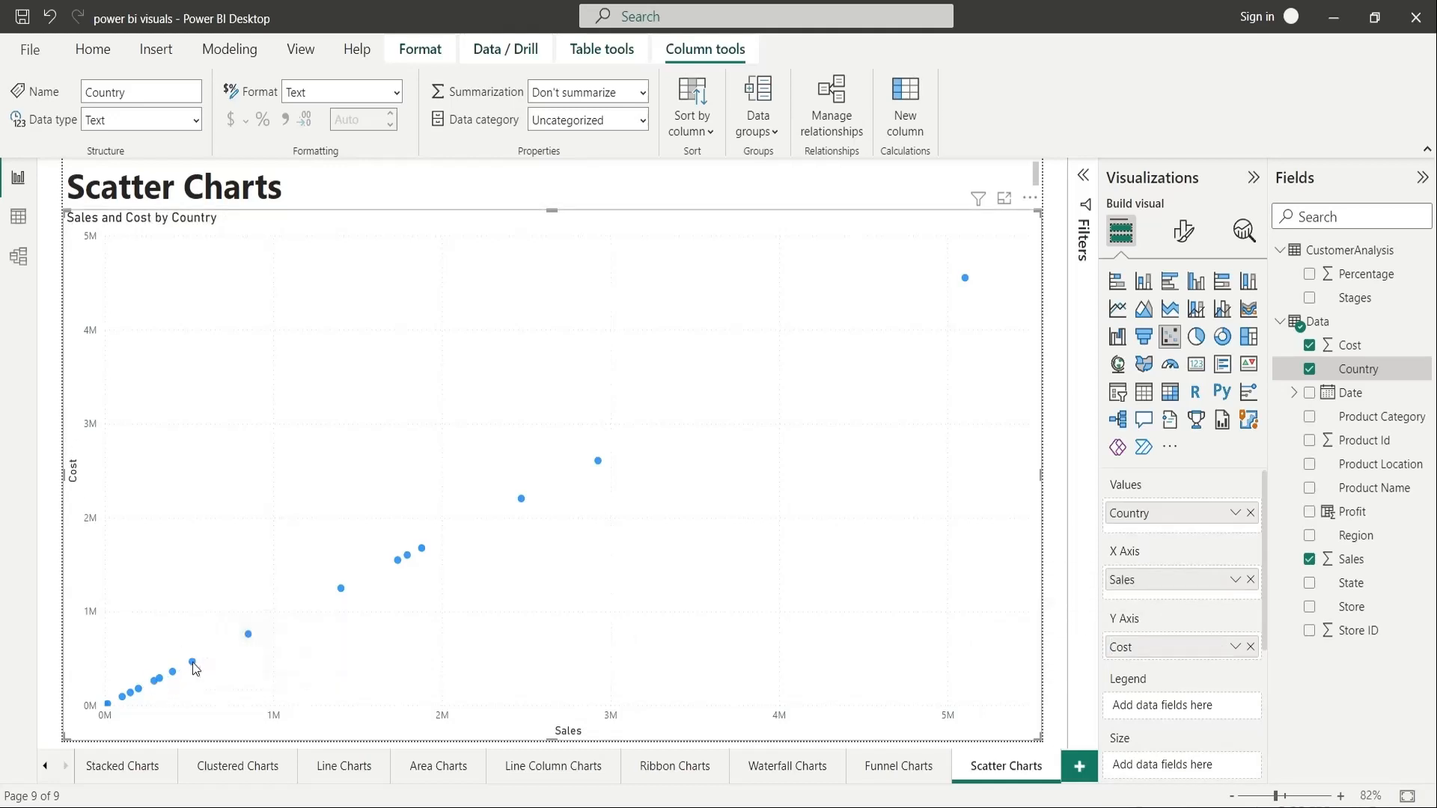
Inspect the sales and cost details of several country points along the rebuilt scatter chart.
mouse_move(194, 669)
mouse_move(343, 595)
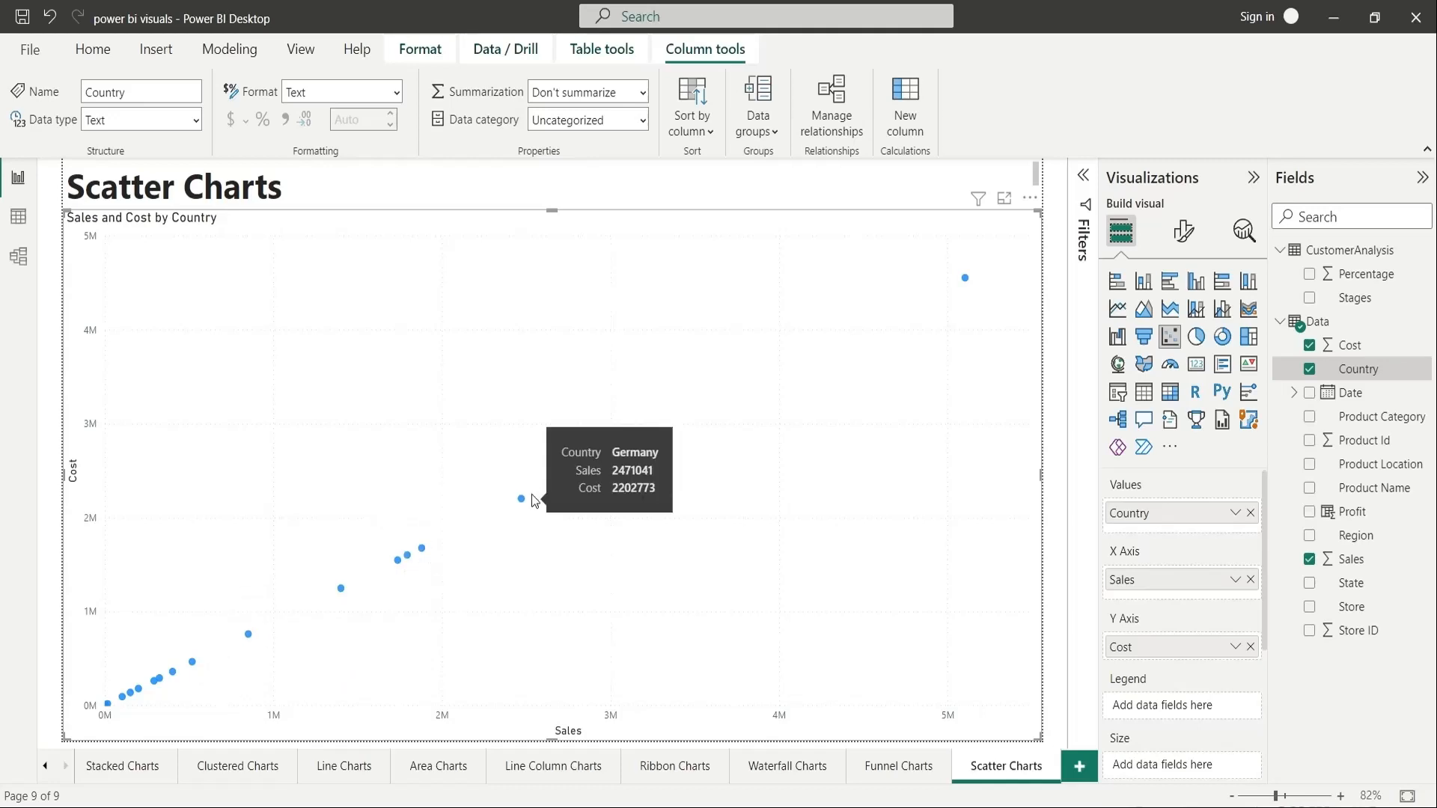
mouse_move(599, 461)
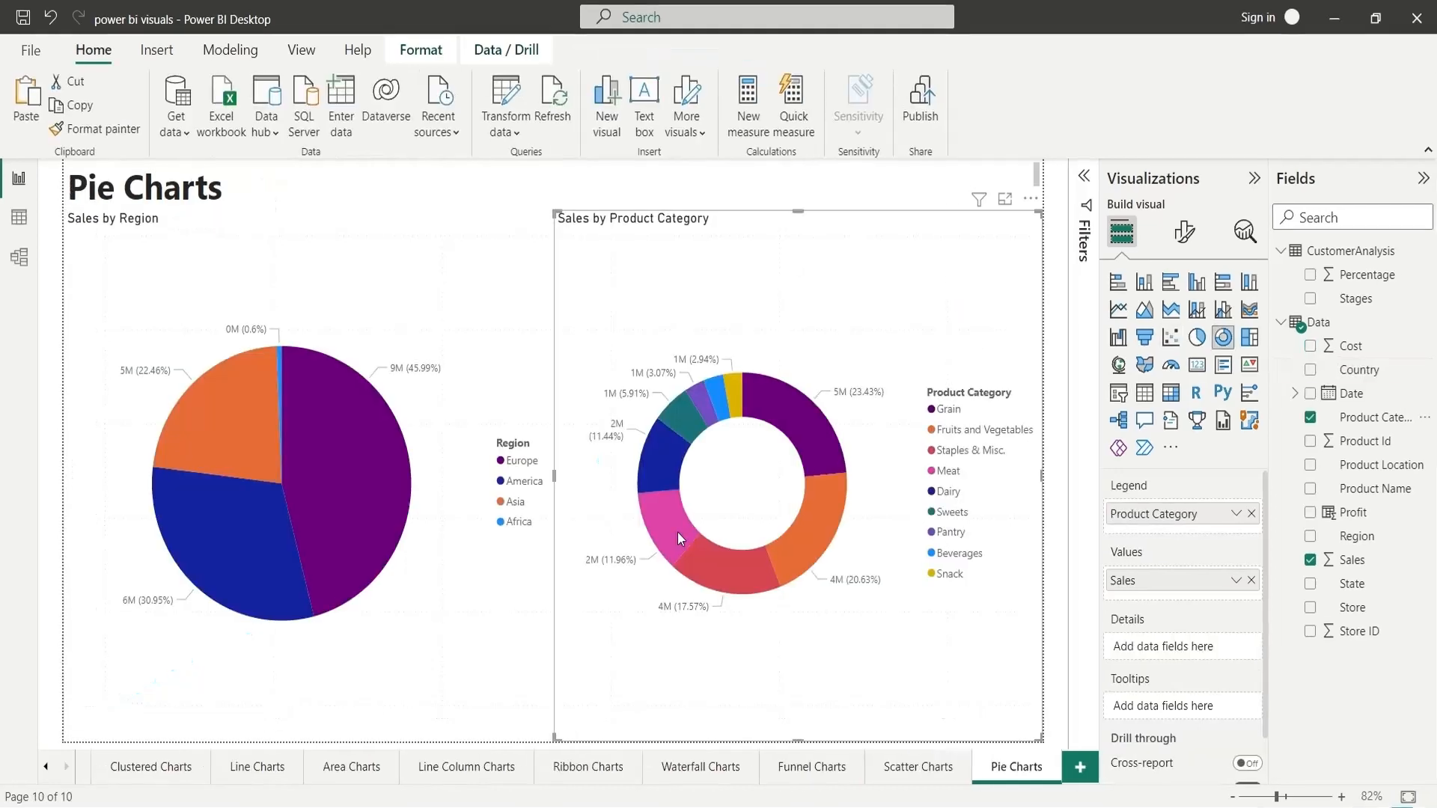
Highlight the donut chart's product categories one after another, going around the ring from Meat to Dairy.
click(707, 523)
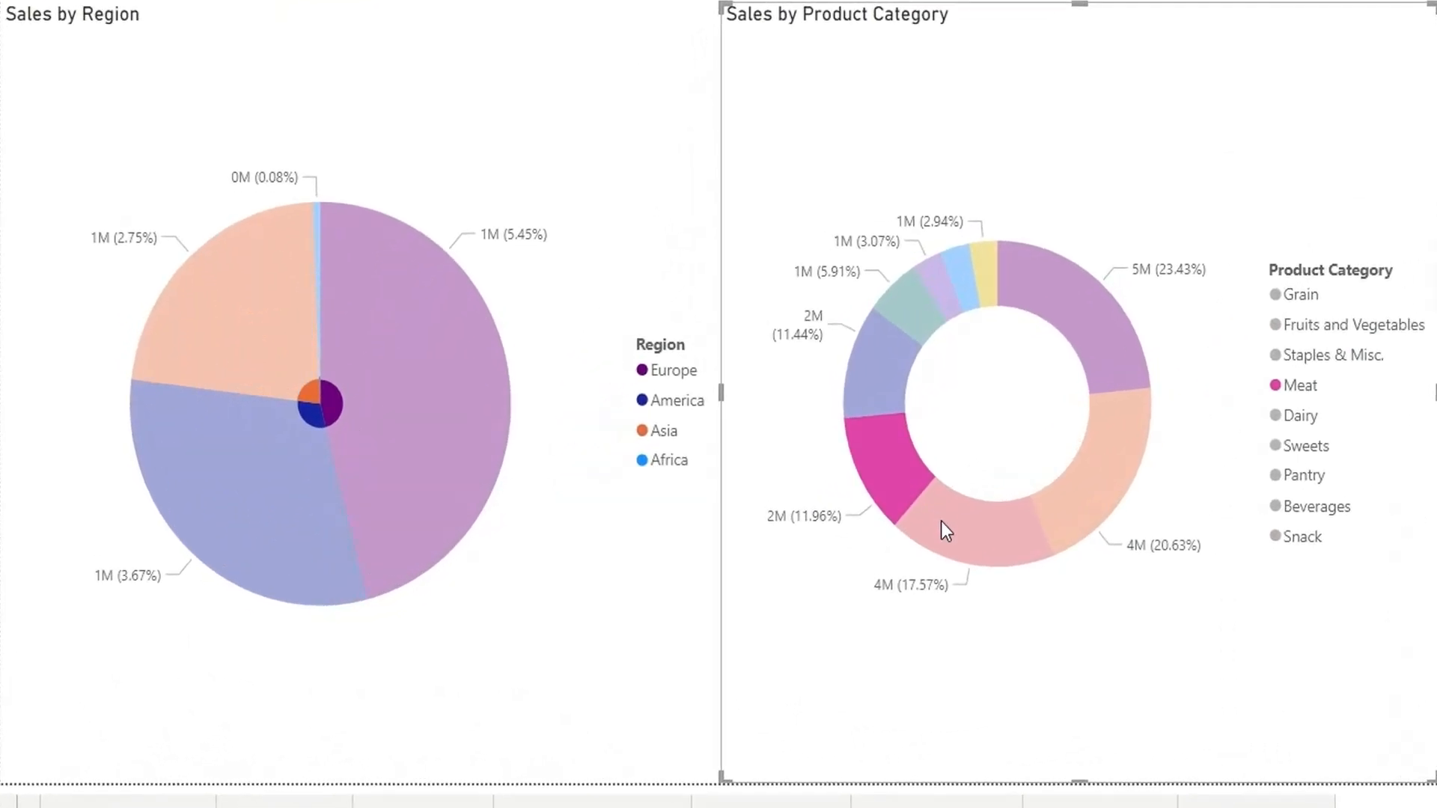
click(927, 523)
click(1082, 500)
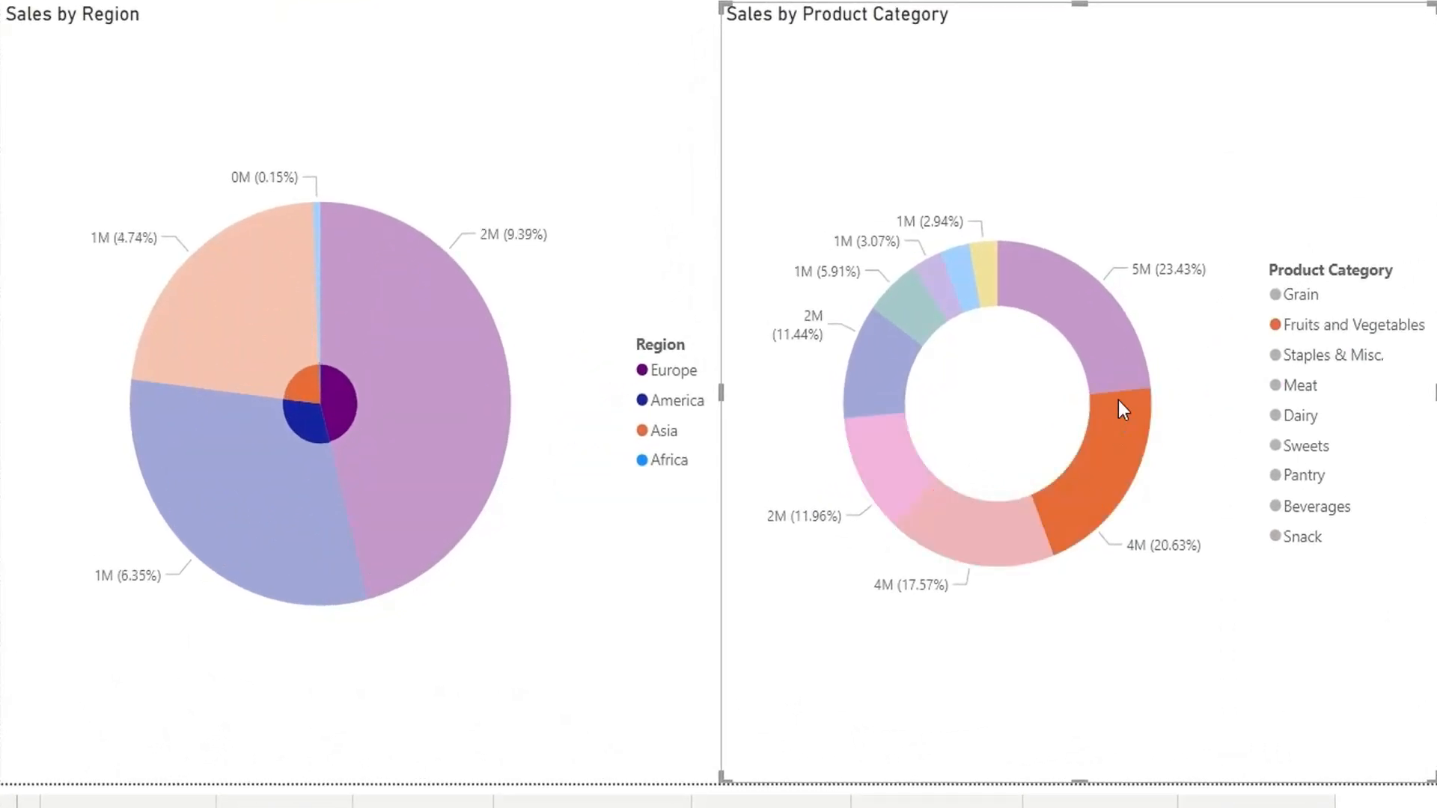
click(1099, 338)
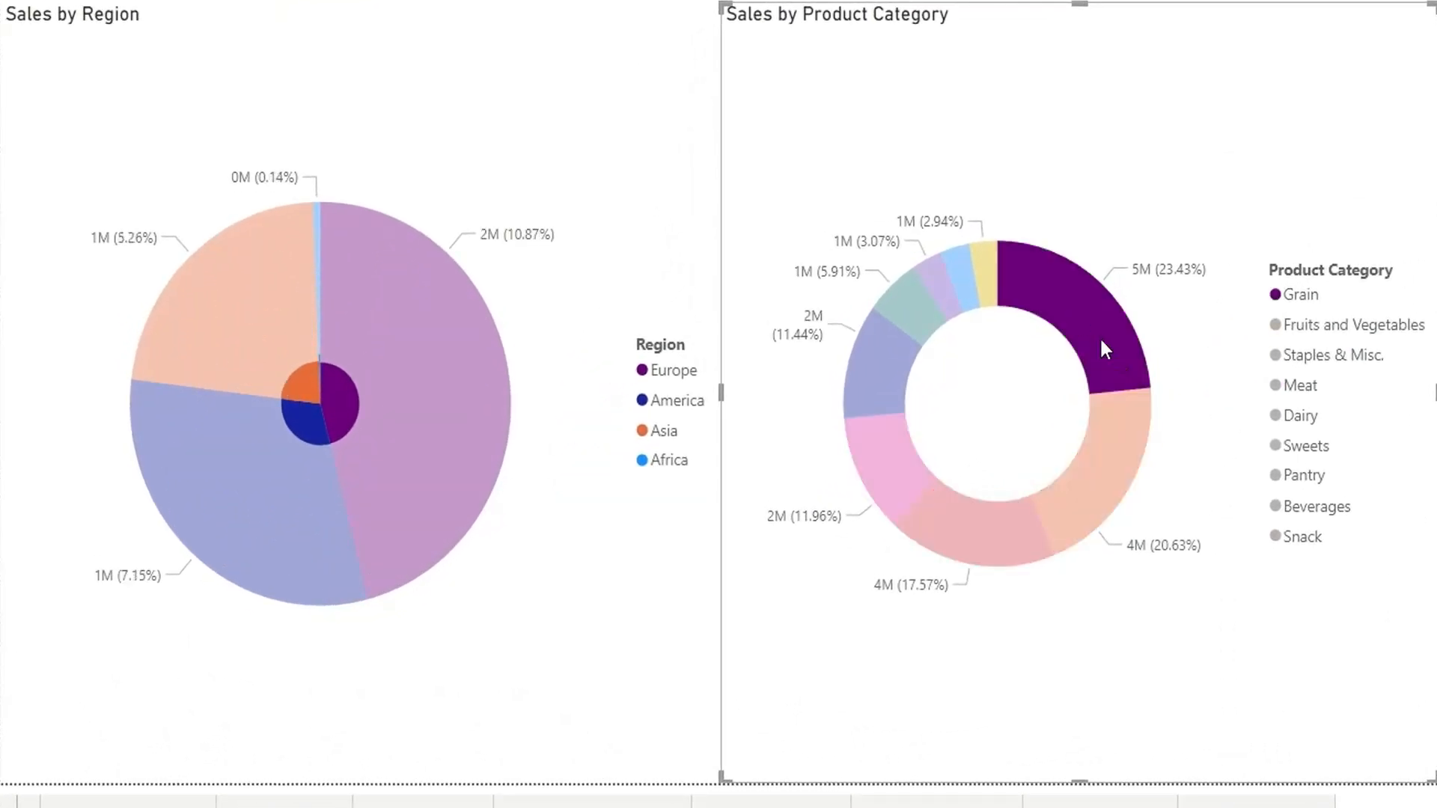
click(1000, 277)
click(956, 274)
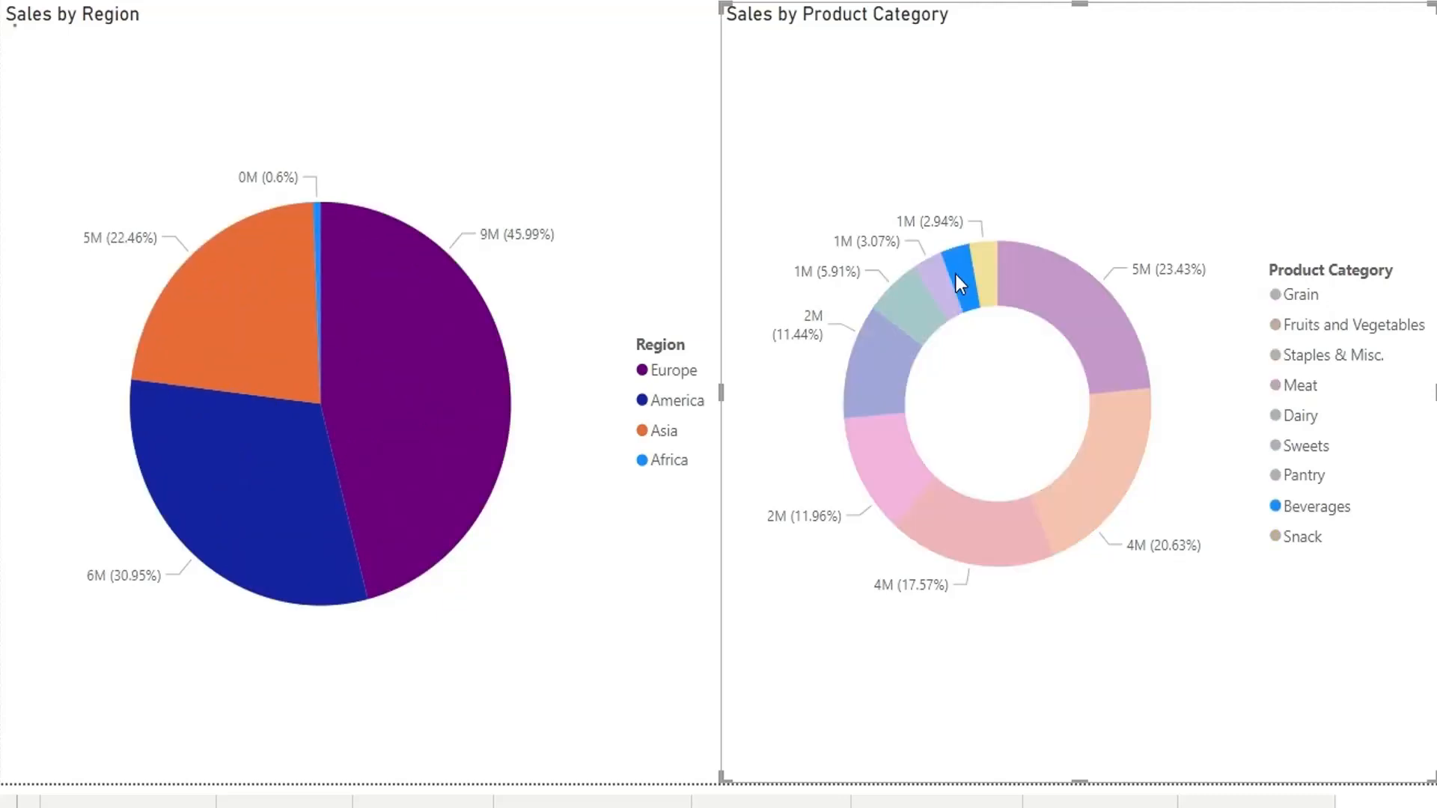
click(936, 280)
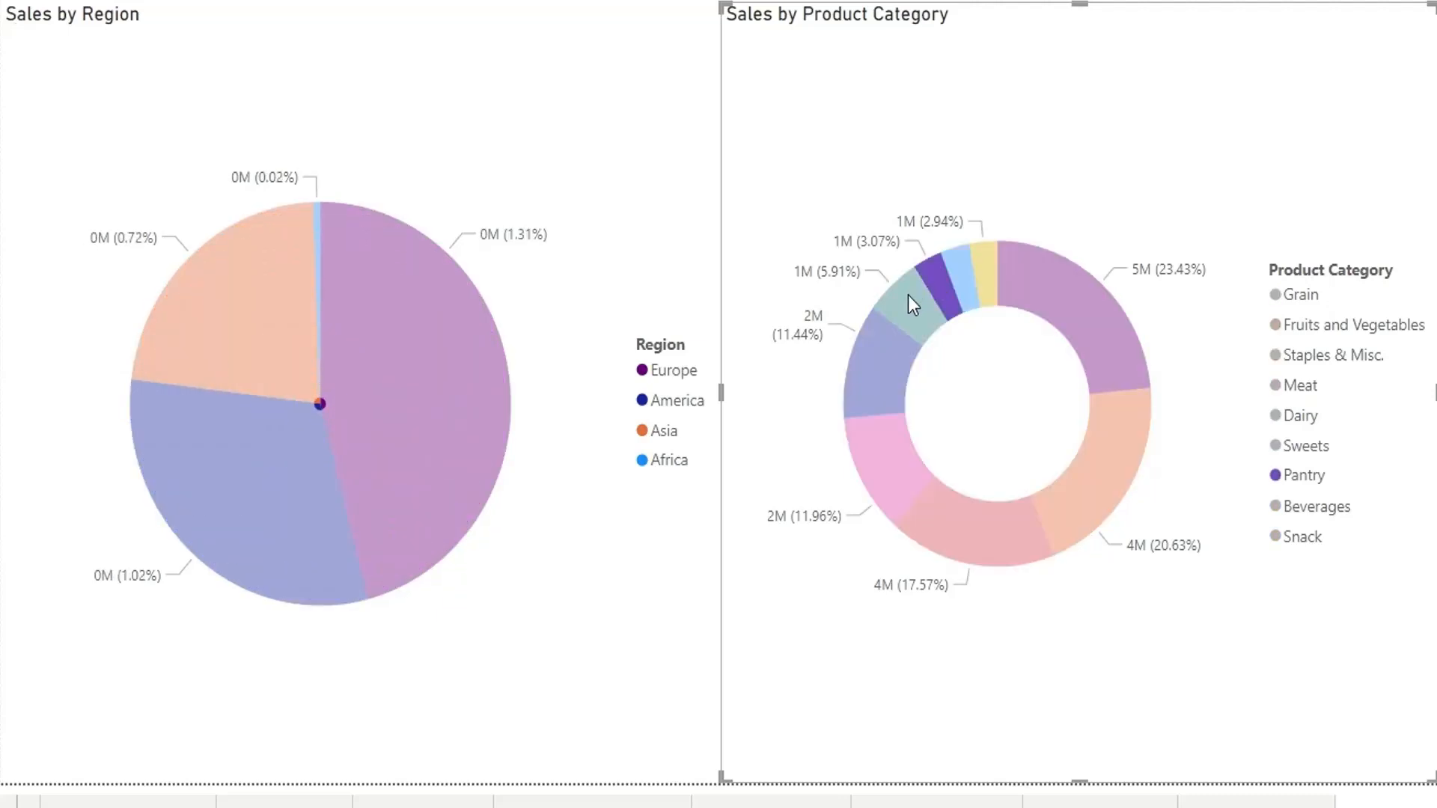
click(908, 294)
click(878, 349)
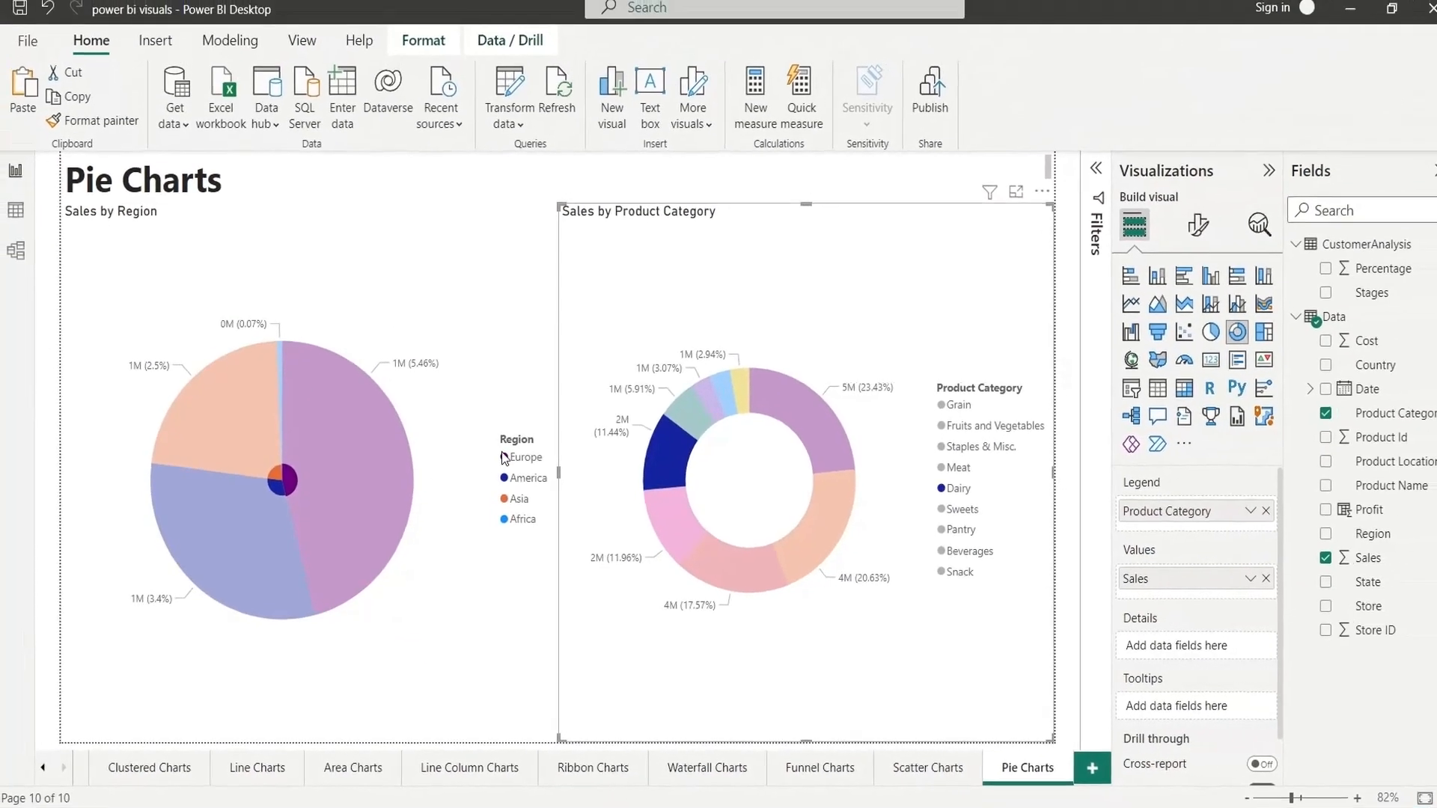
Highlight the Europe, America, Asia and Africa slices of the Sales by Region pie chart in turn.
click(380, 504)
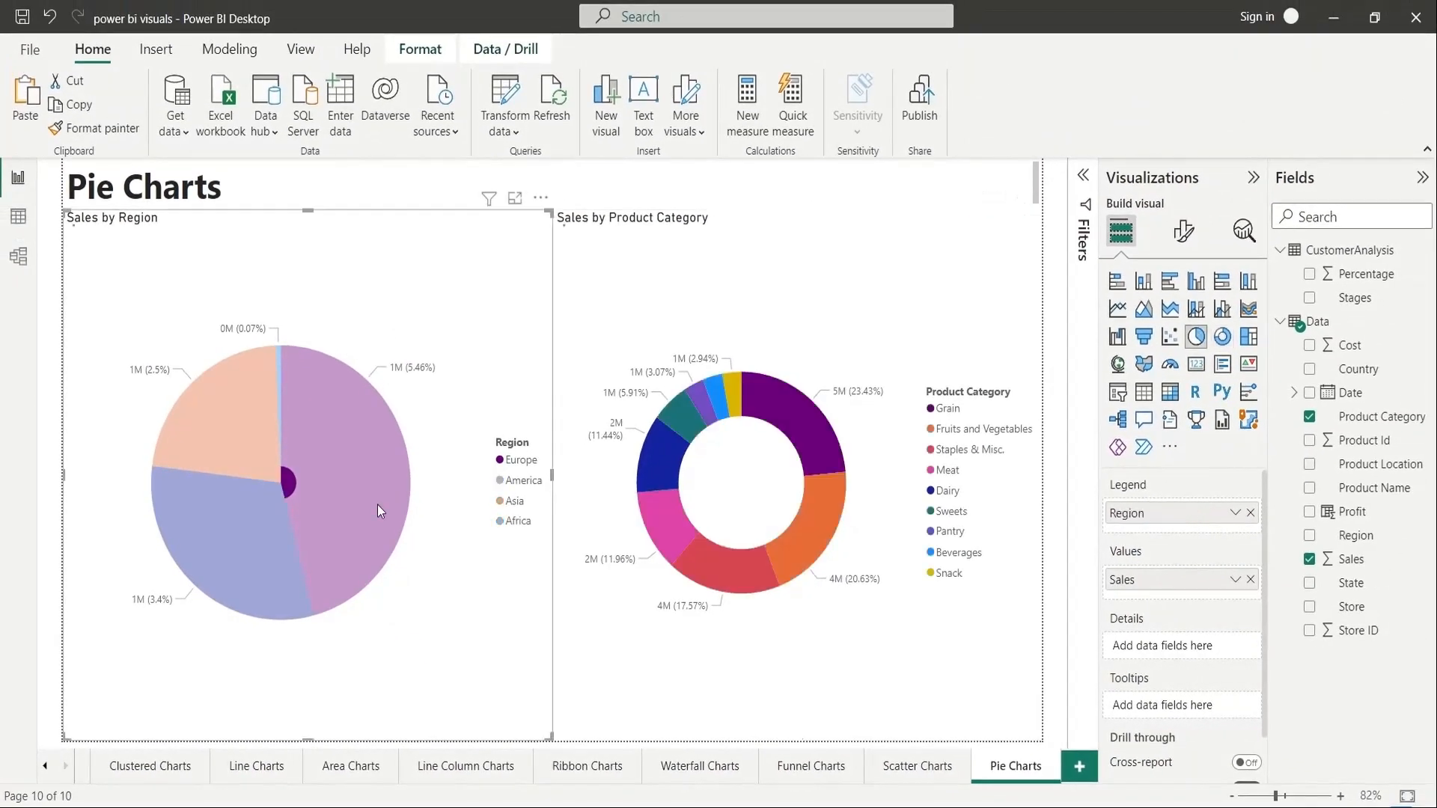
click(258, 554)
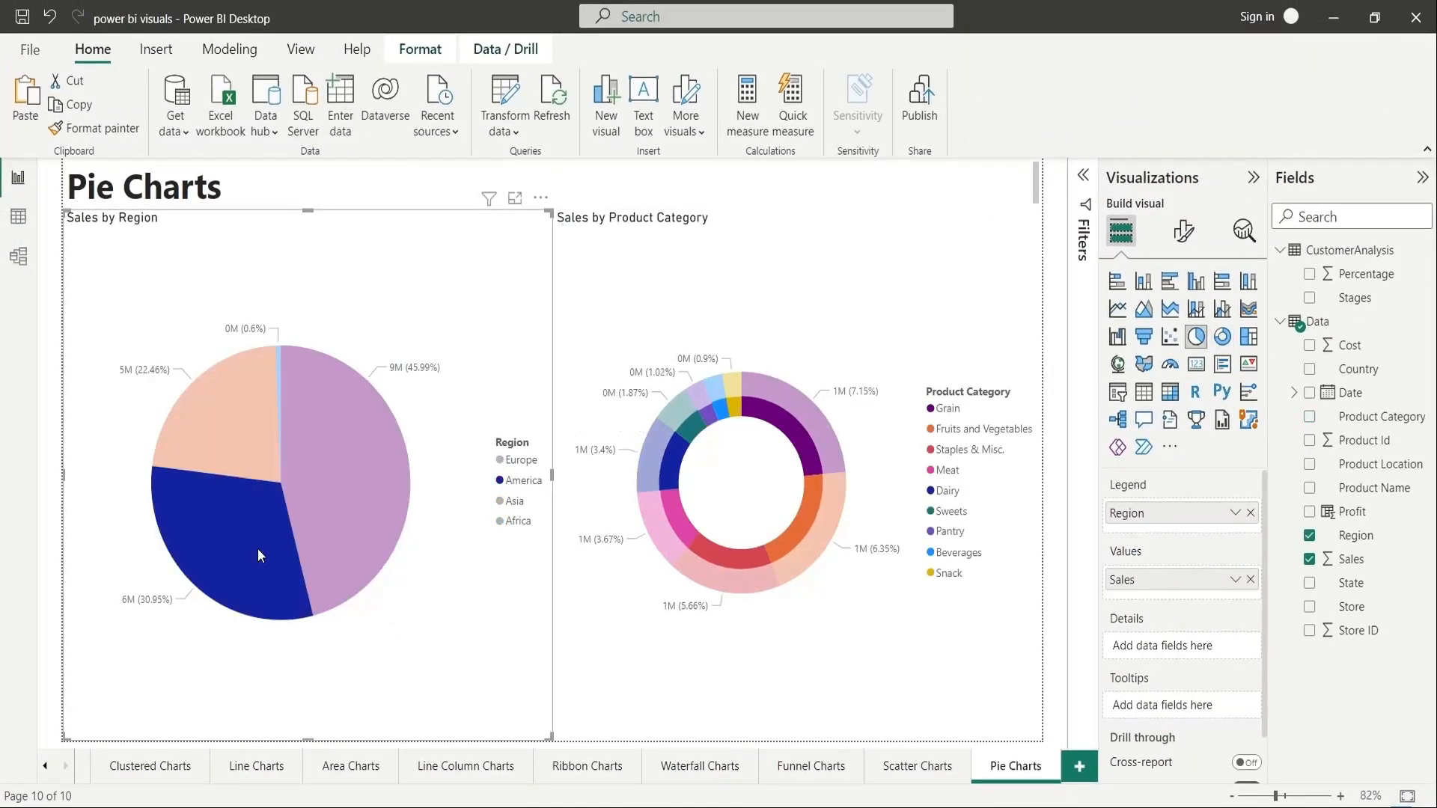
click(236, 434)
click(278, 381)
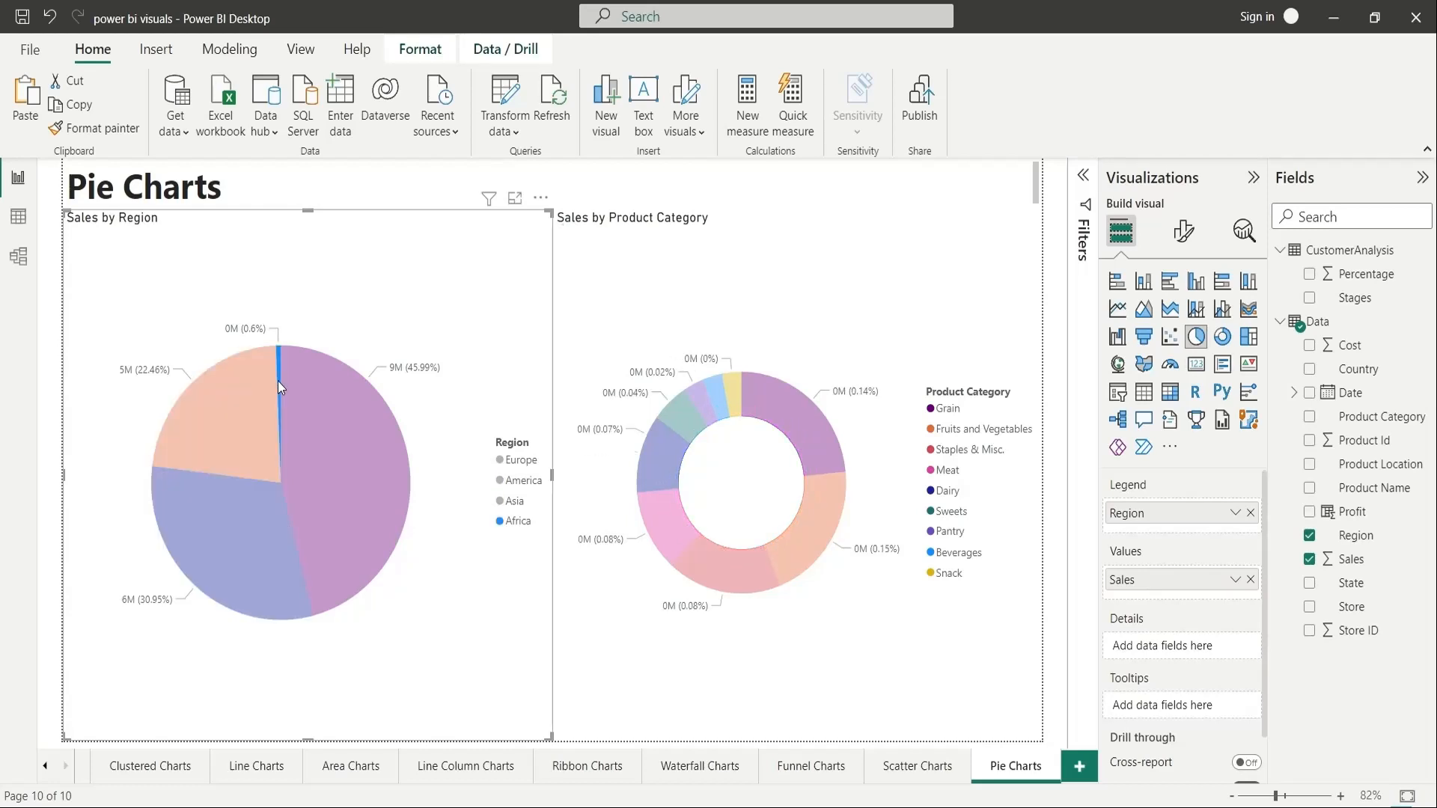
click(312, 401)
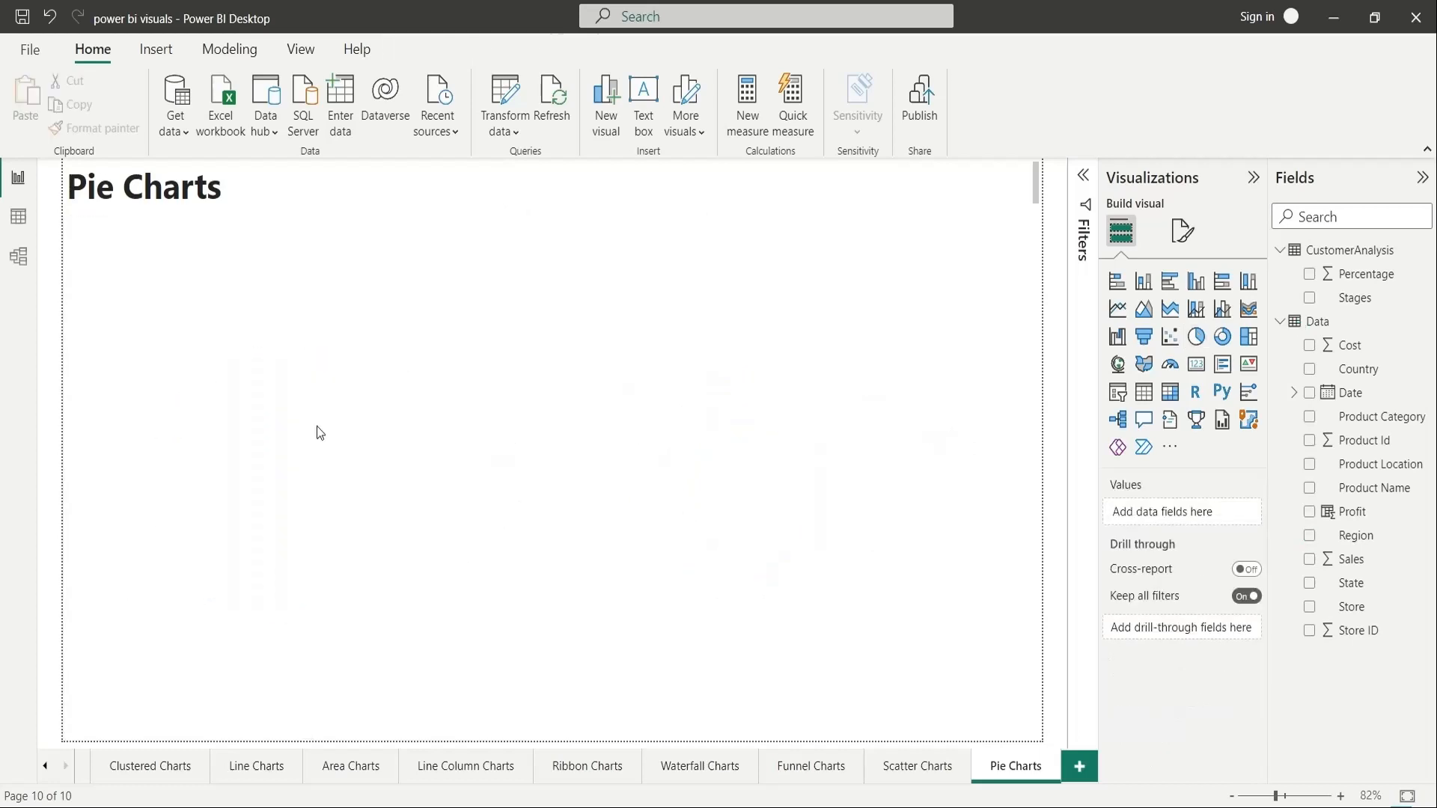
Add a pie chart to the empty Pie Charts page and size it to fill the left half below the title.
click(1196, 336)
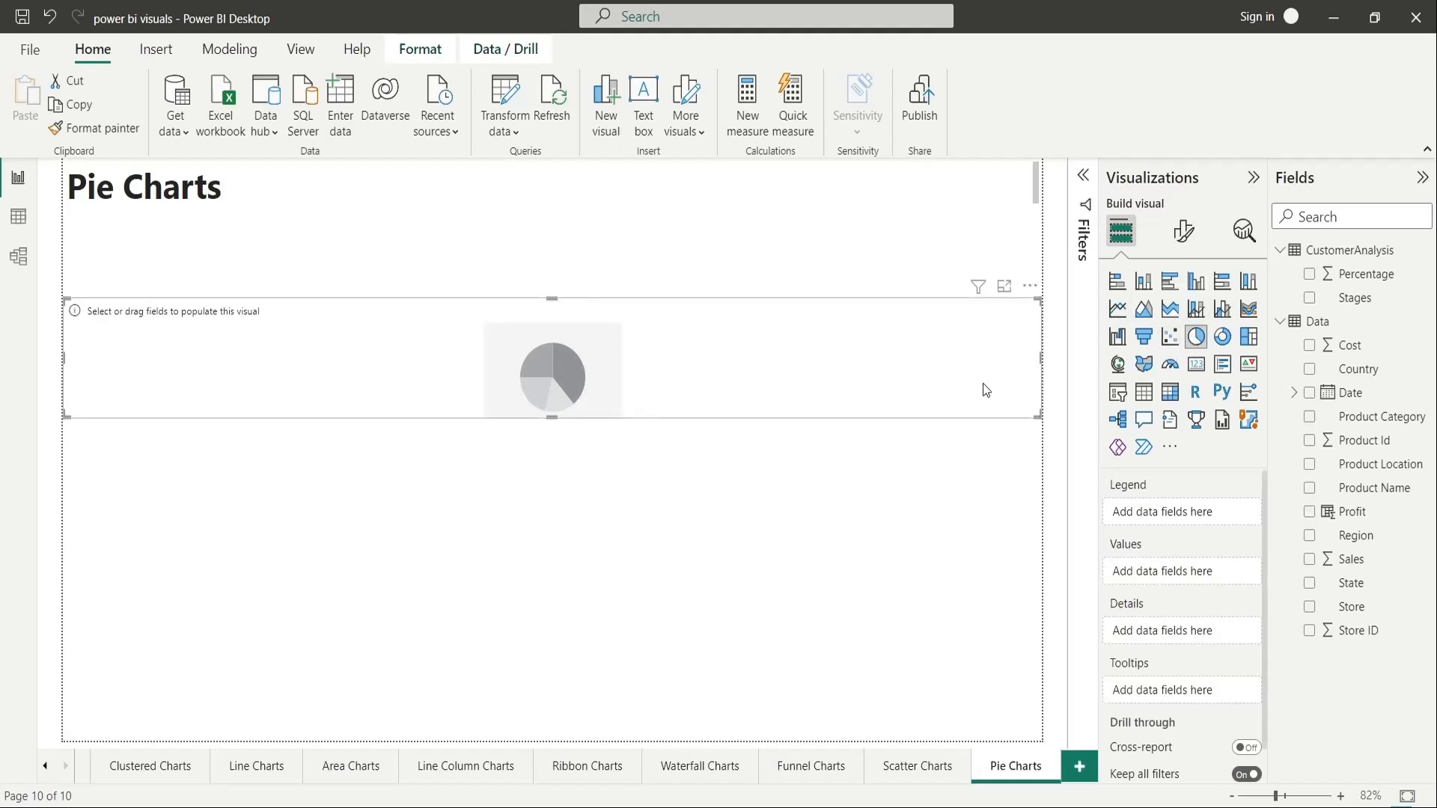
drag(1040, 359, 550, 357)
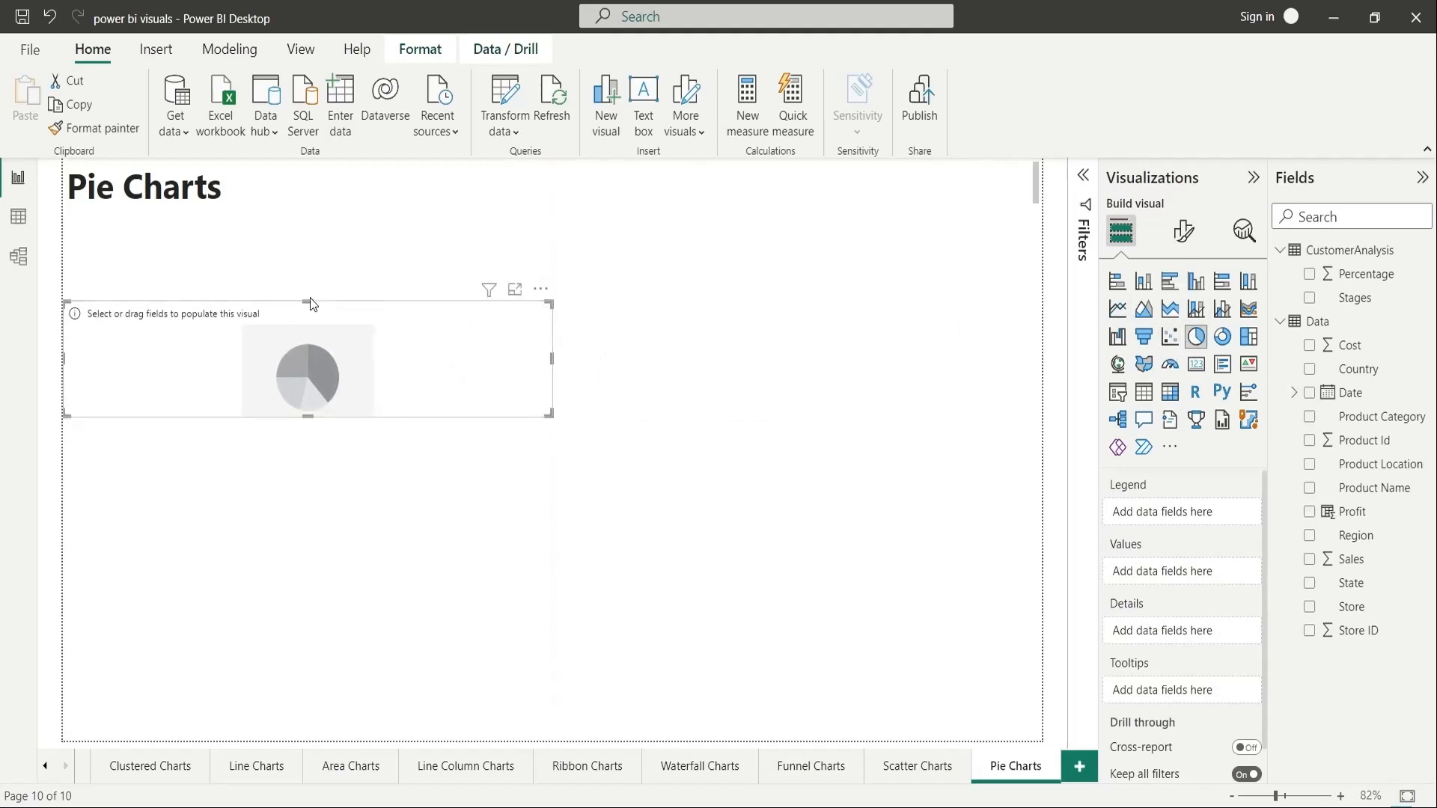
drag(309, 299, 310, 210)
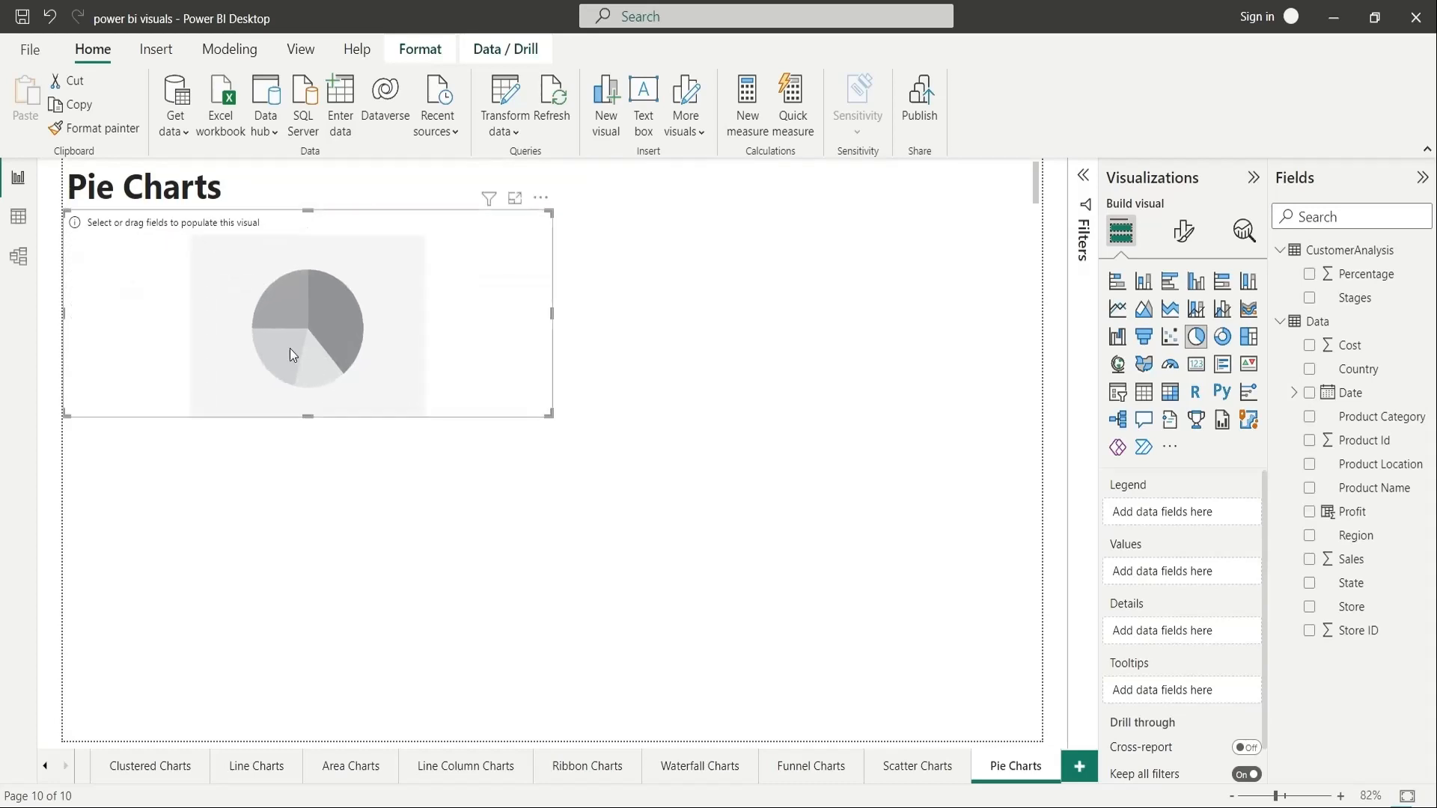
drag(302, 416, 293, 751)
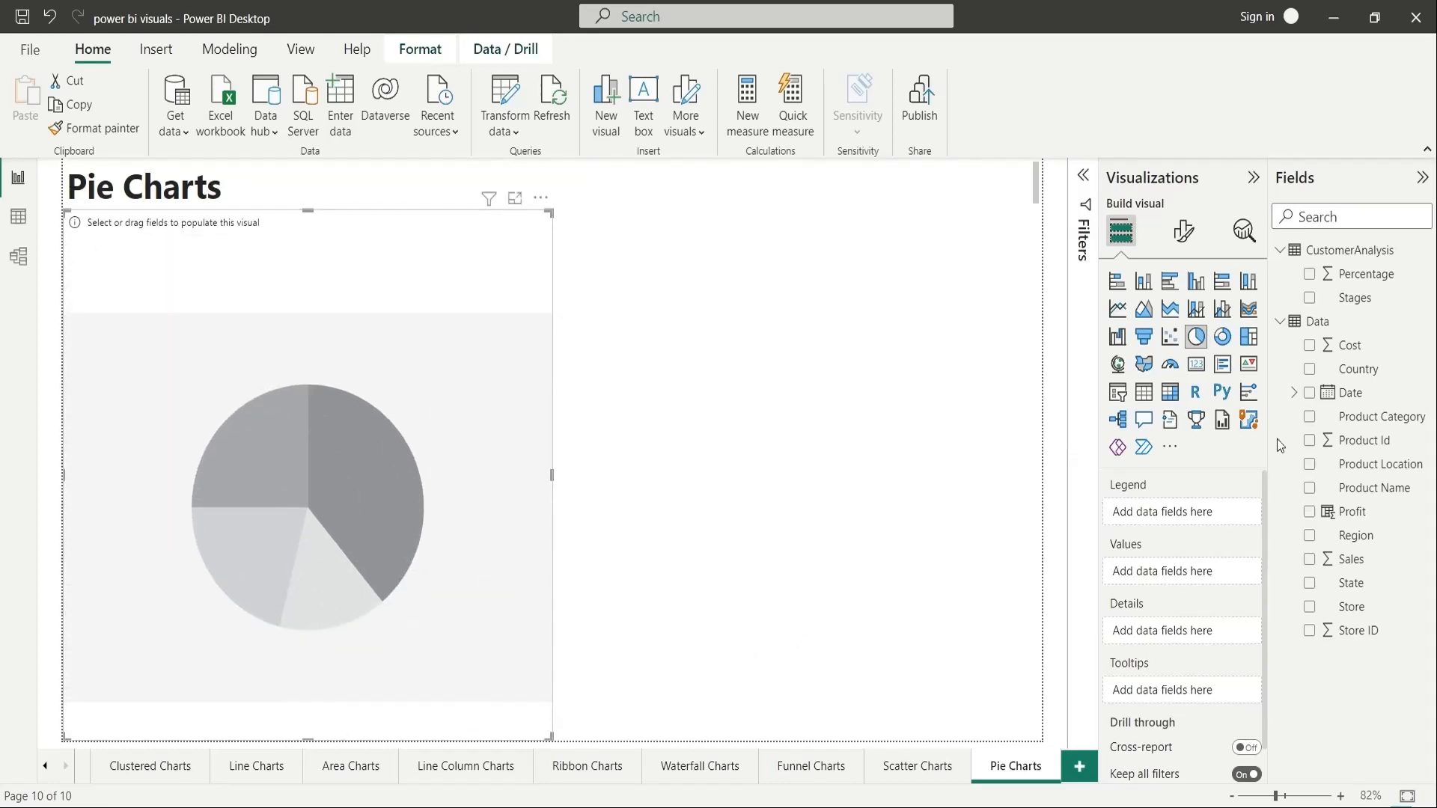
Populate the pie chart with Region as legend and Sales as values, renaming the value field to Sales.
drag(1363, 536, 1234, 519)
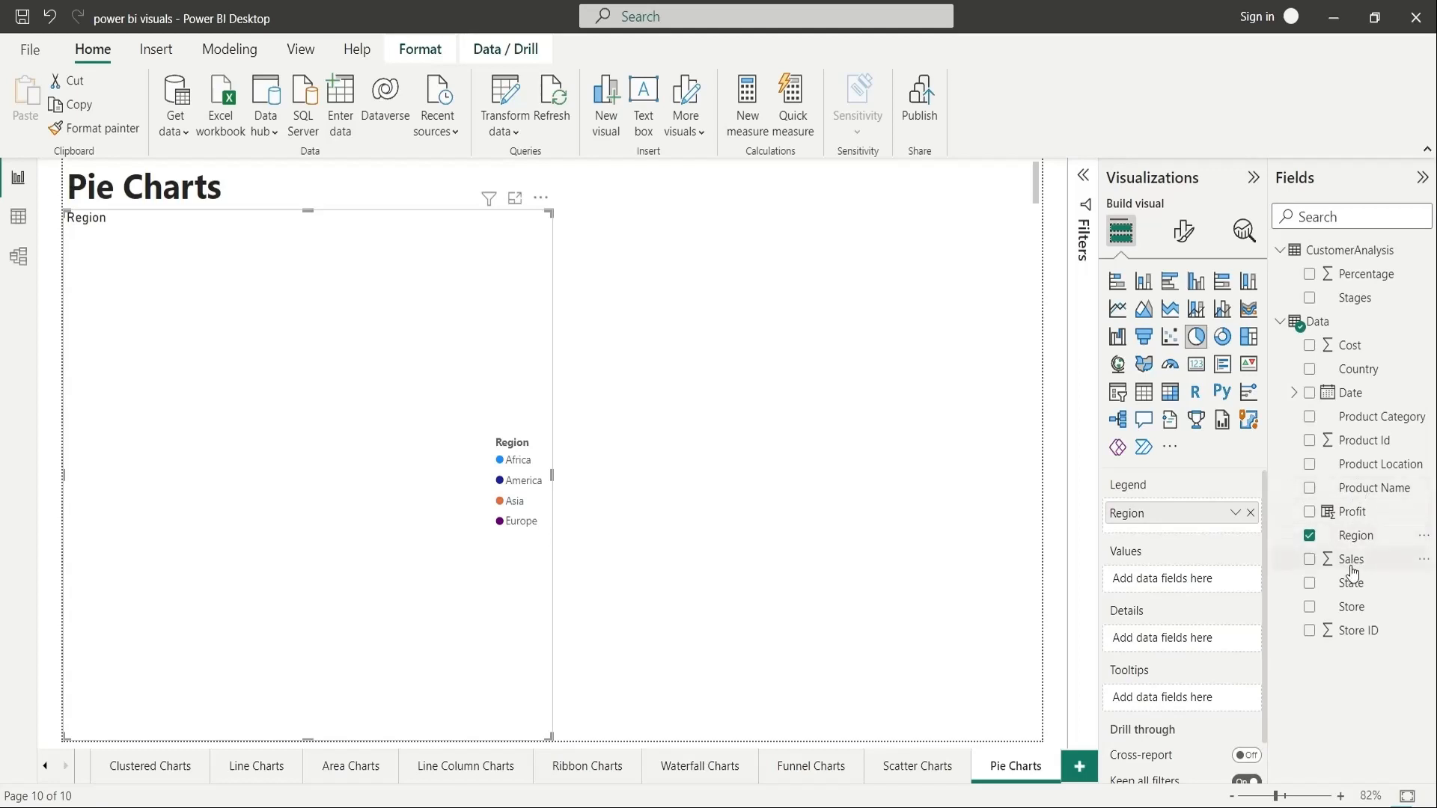
drag(1351, 563, 1192, 582)
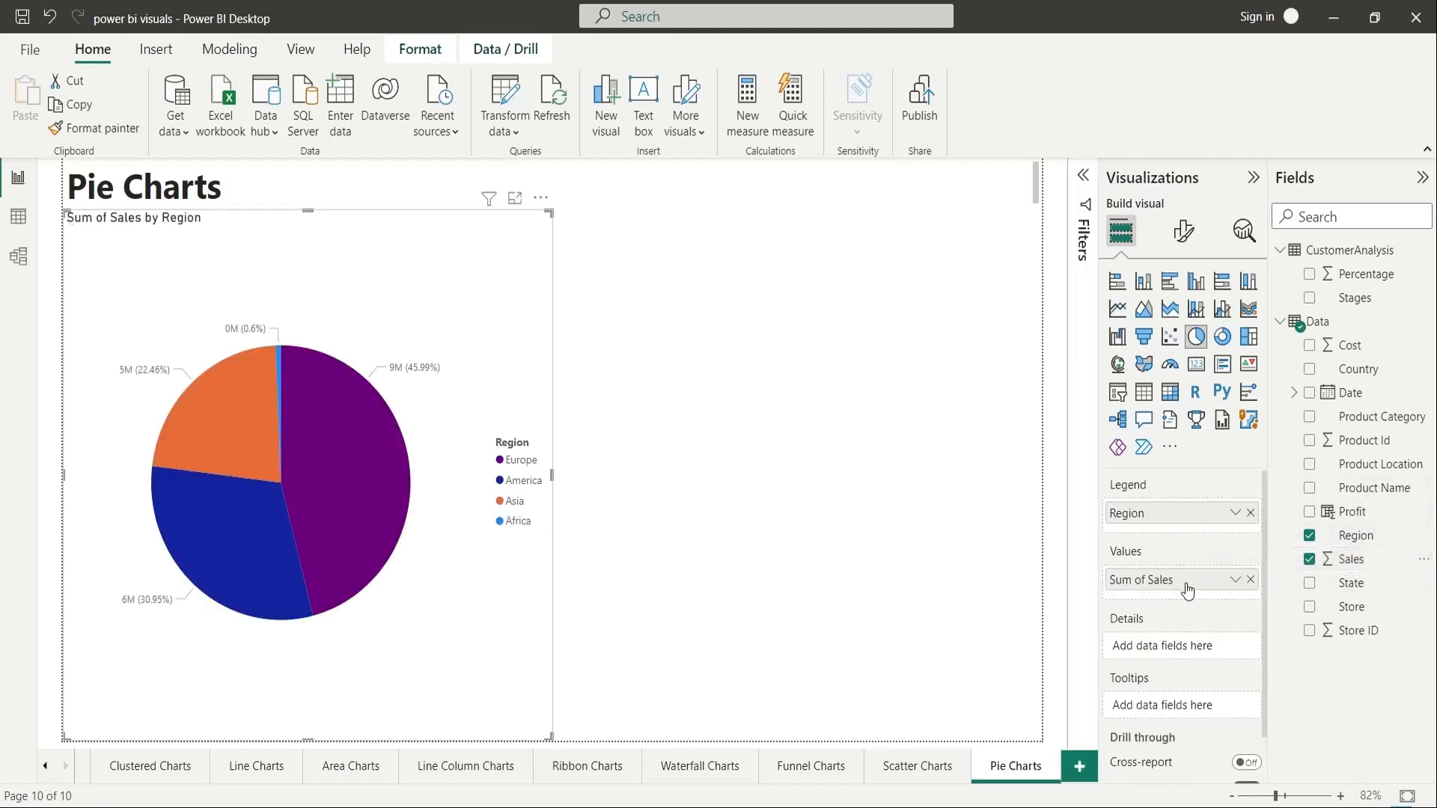
double_click(1140, 582)
key(Home)
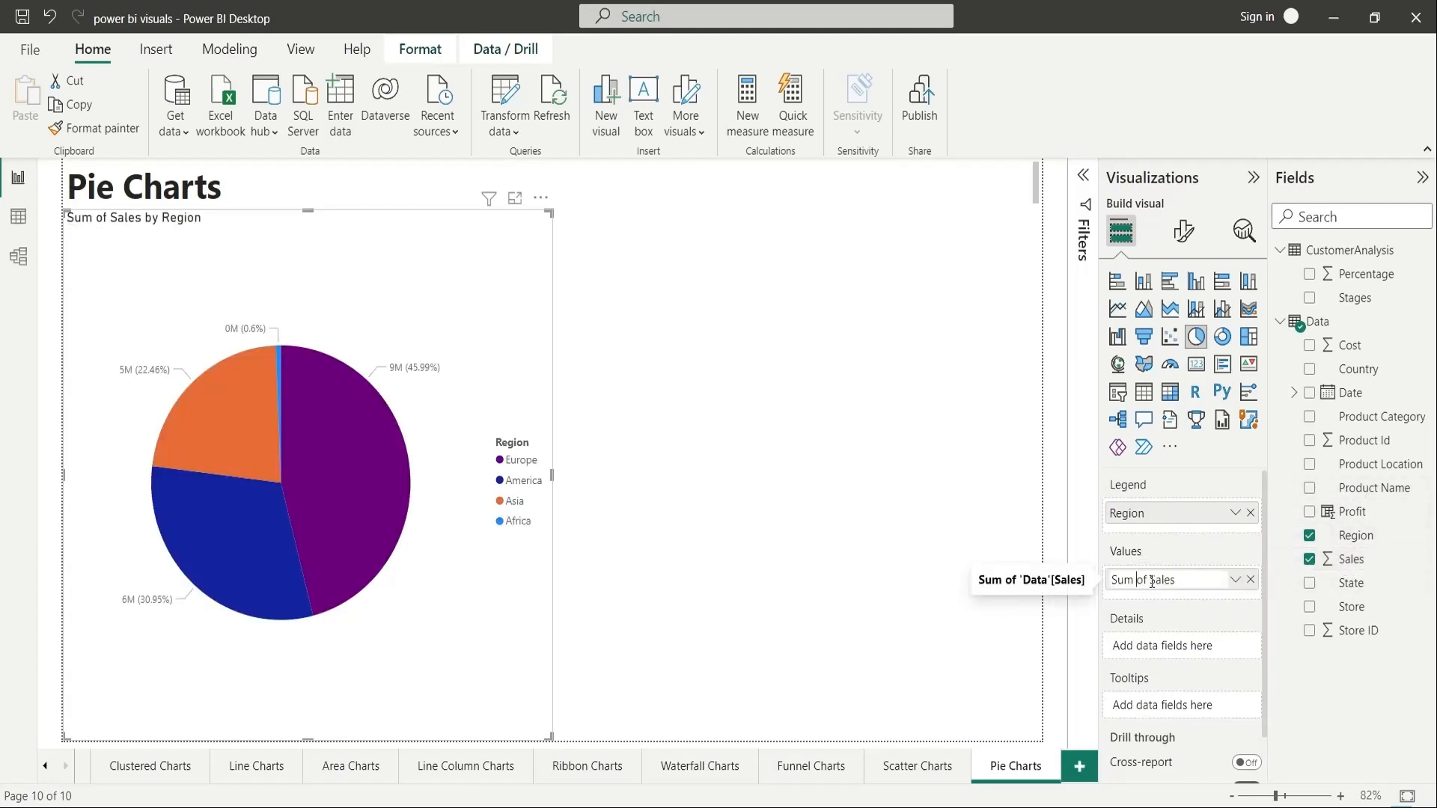
key(ctrl+shift+Right)
key(ctrl+shift+Right)
key(Delete)
key(Return)
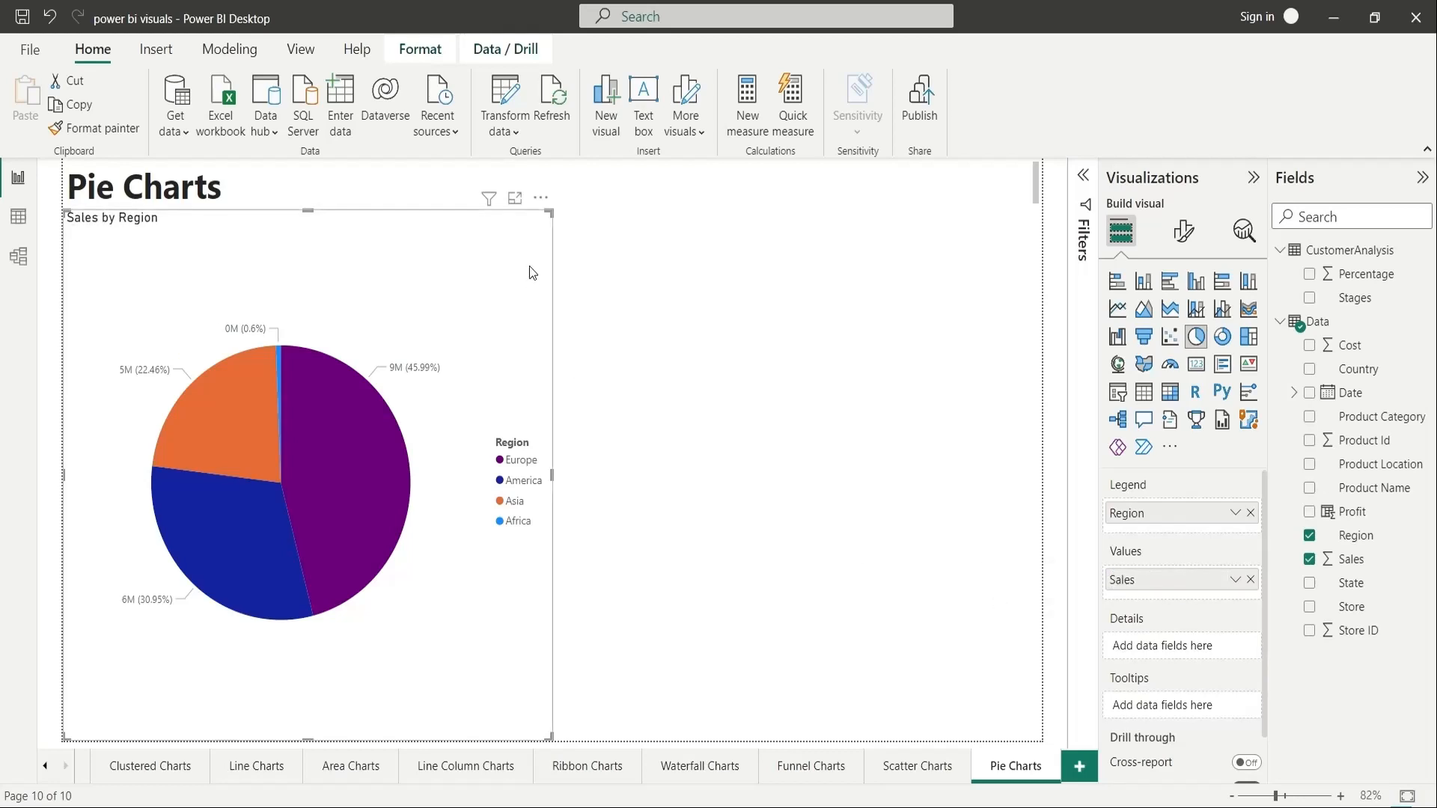
Duplicate the Sales by Region pie chart and place the copy in the right half of the page.
key(ctrl+c)
key(ctrl+v)
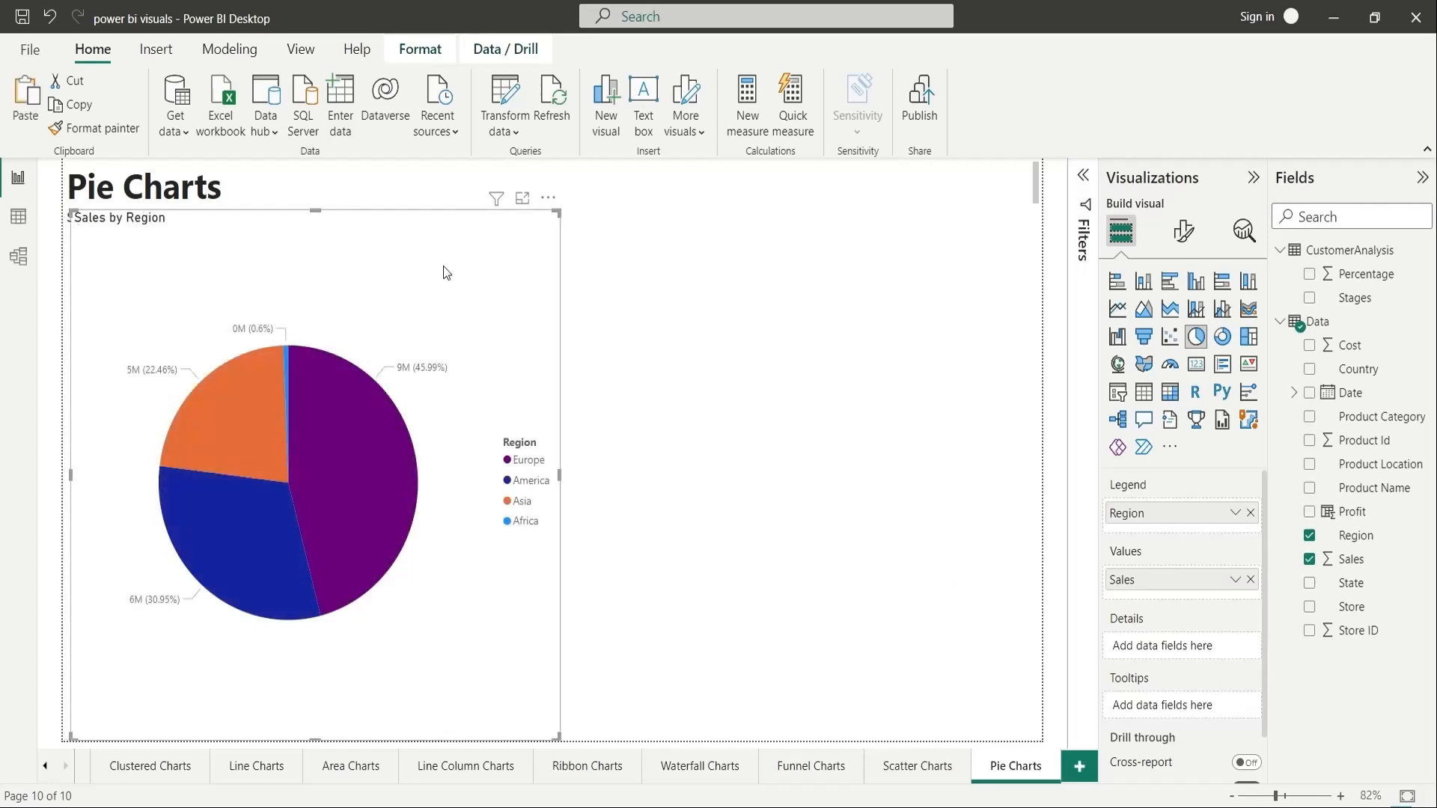
drag(733, 288, 930, 291)
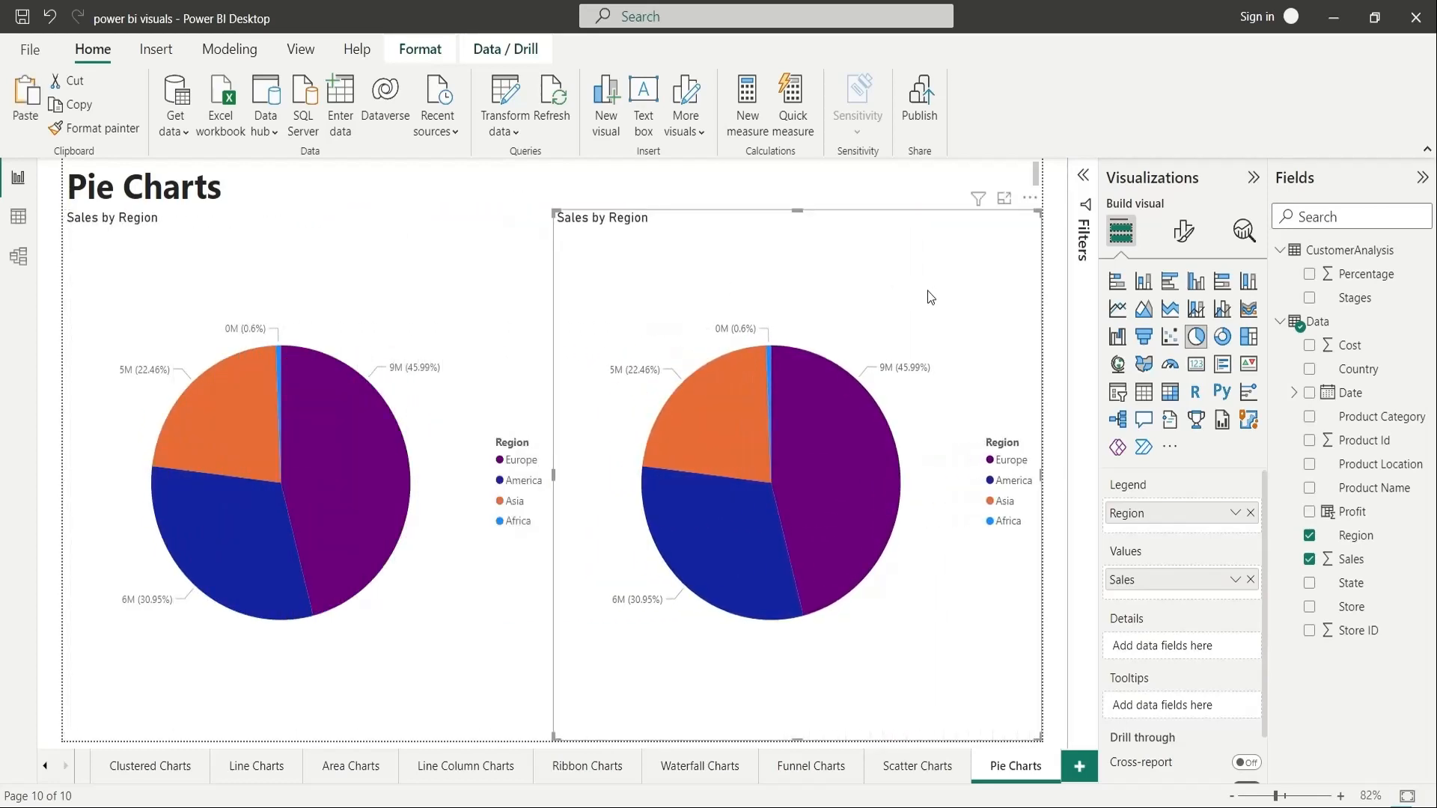
Convert the duplicated pie chart to a donut chart and replace Region with Product Category as its legend.
click(1222, 336)
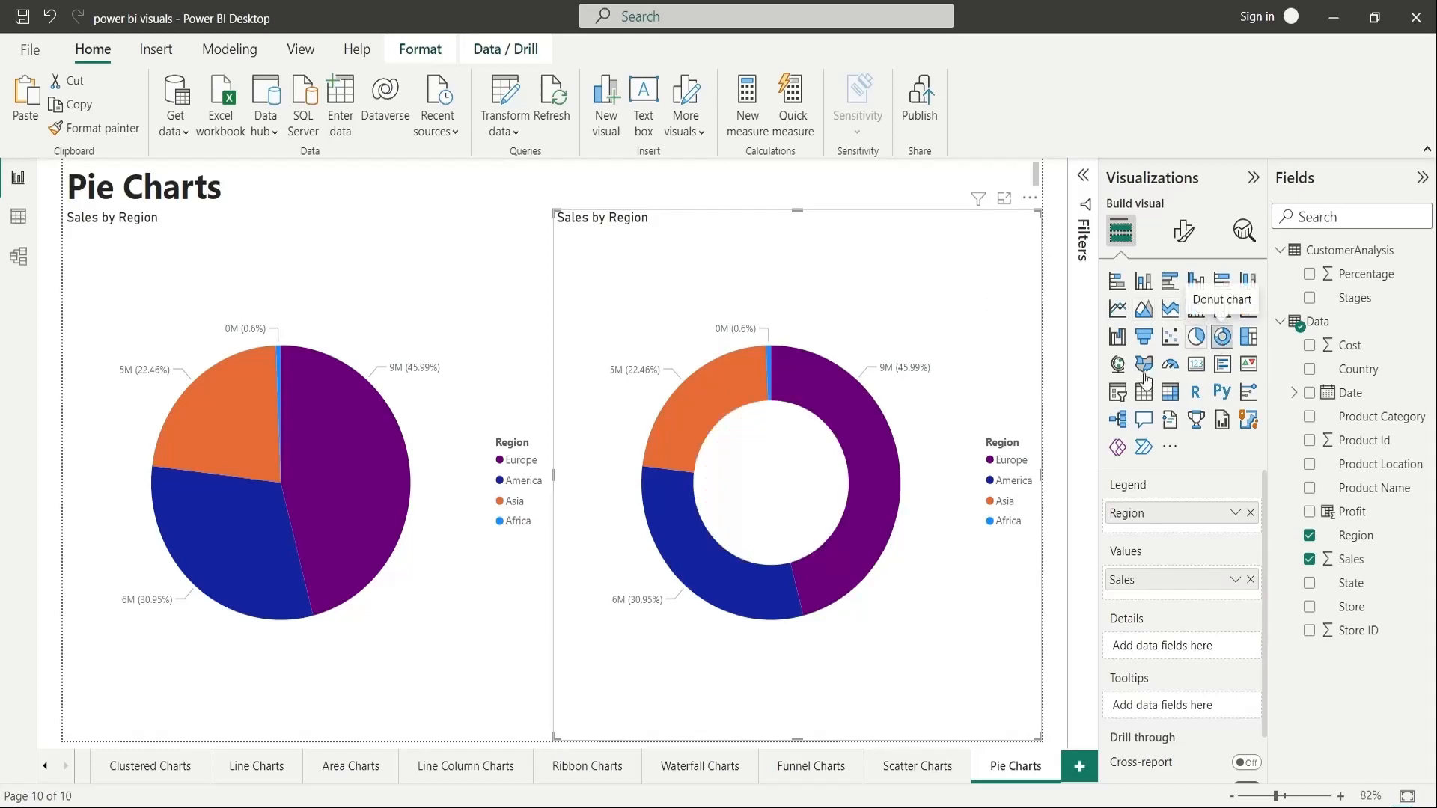
click(1250, 512)
drag(1381, 417, 1186, 512)
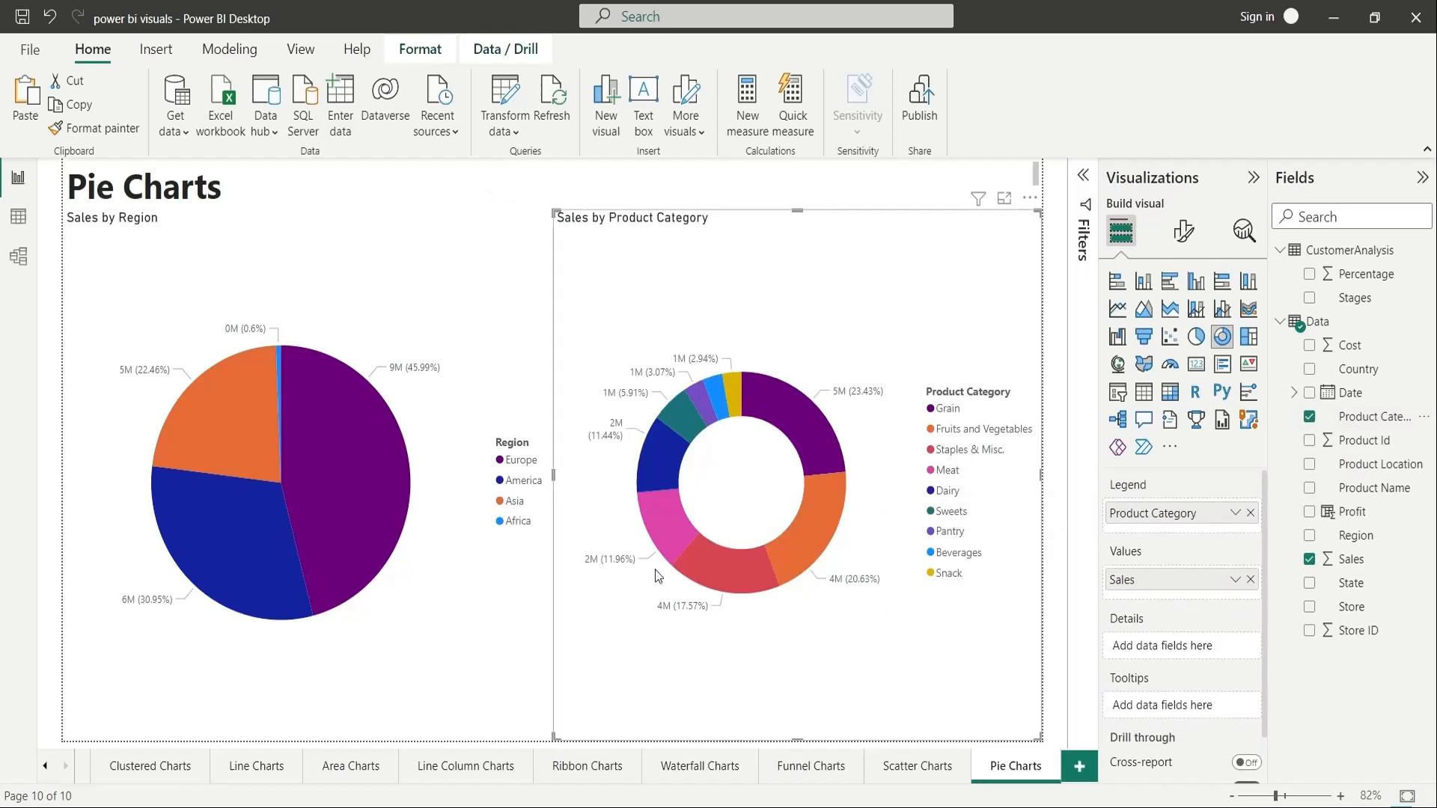
Highlight the Sales by Product Category donut slices in turn, from Meat around through Grain to Sweets and Dairy.
click(676, 531)
click(703, 562)
click(797, 550)
click(820, 450)
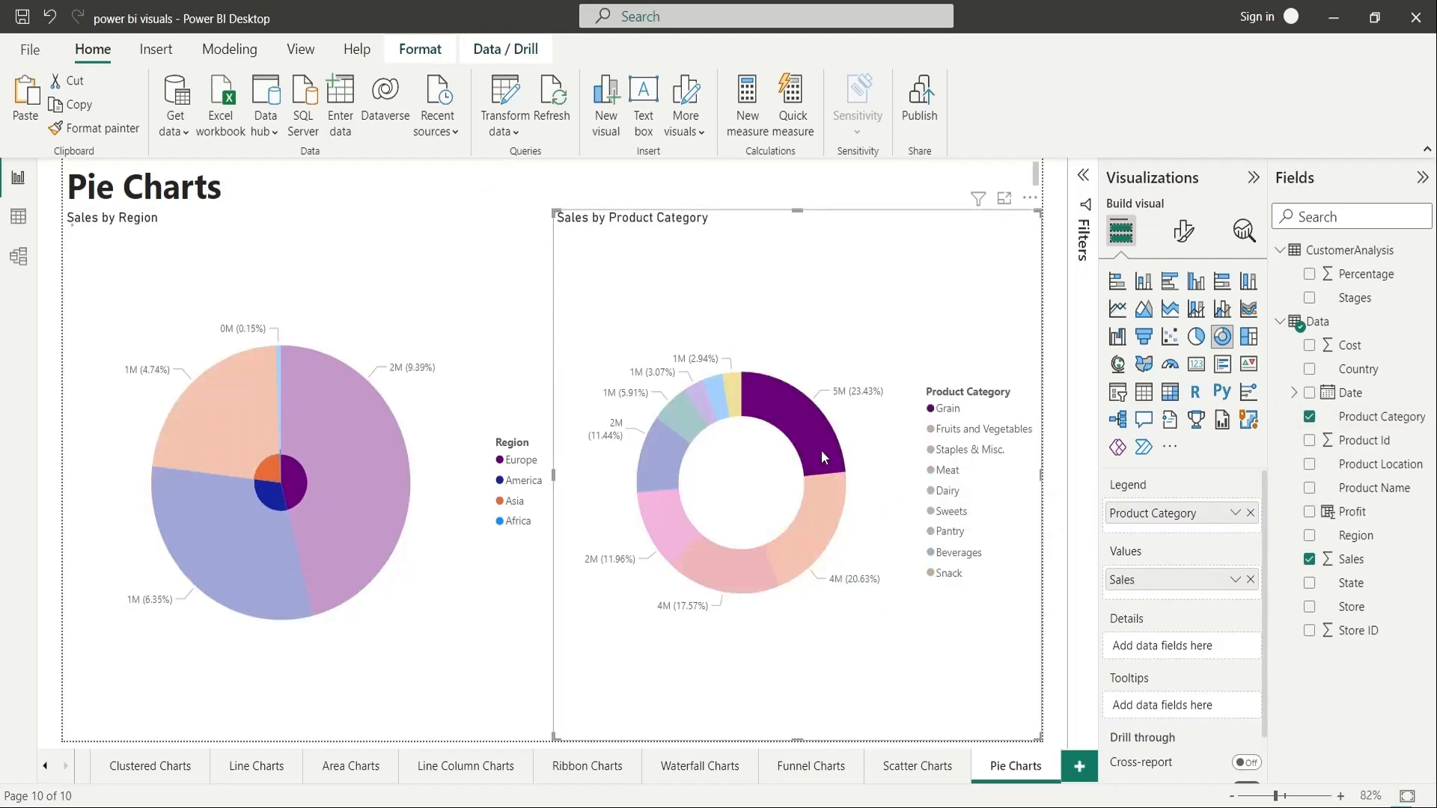
click(742, 394)
click(713, 394)
click(684, 406)
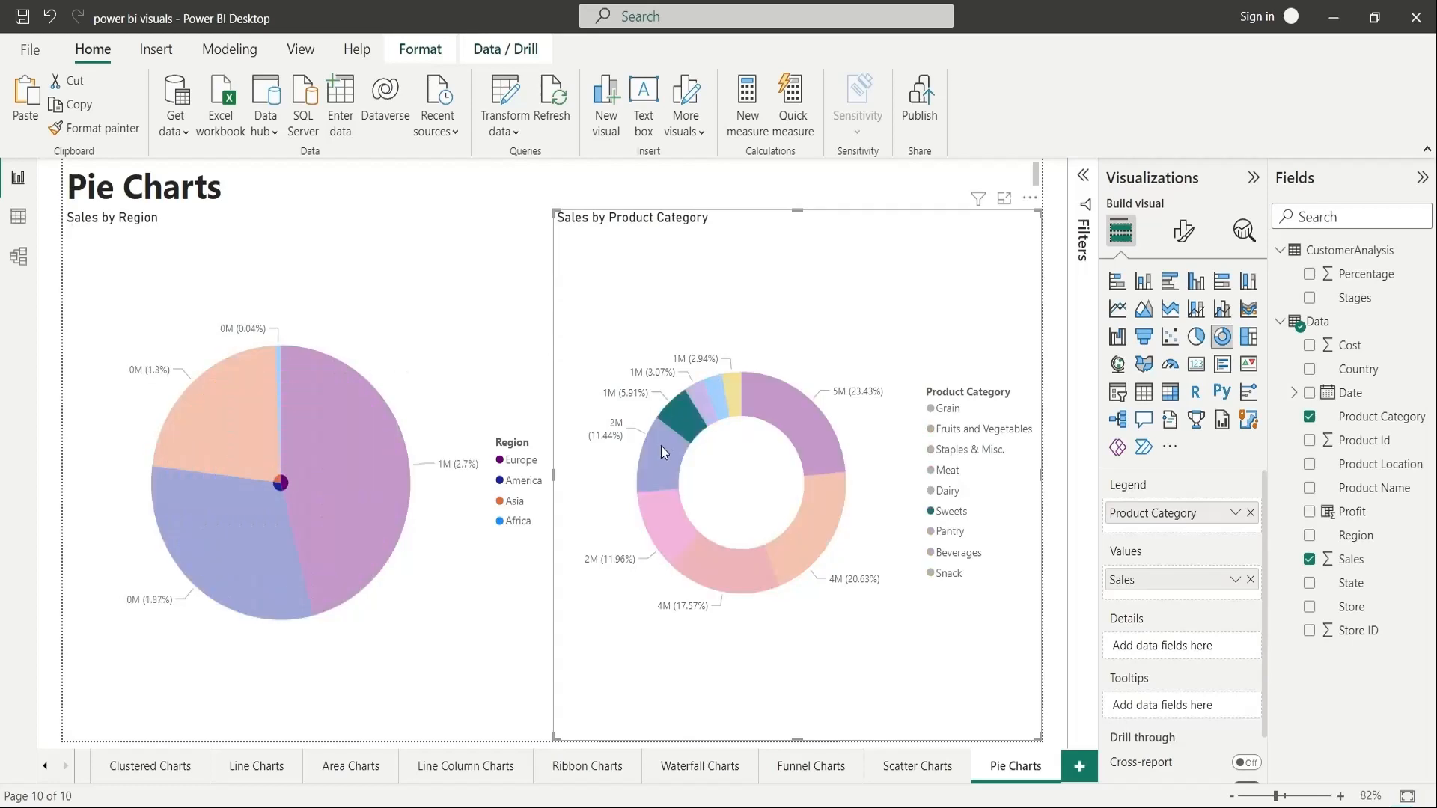
click(661, 446)
Highlight the Europe, America, Asia and Africa pie slices in turn to cross-filter the donut chart, ending on Europe.
click(377, 504)
click(251, 524)
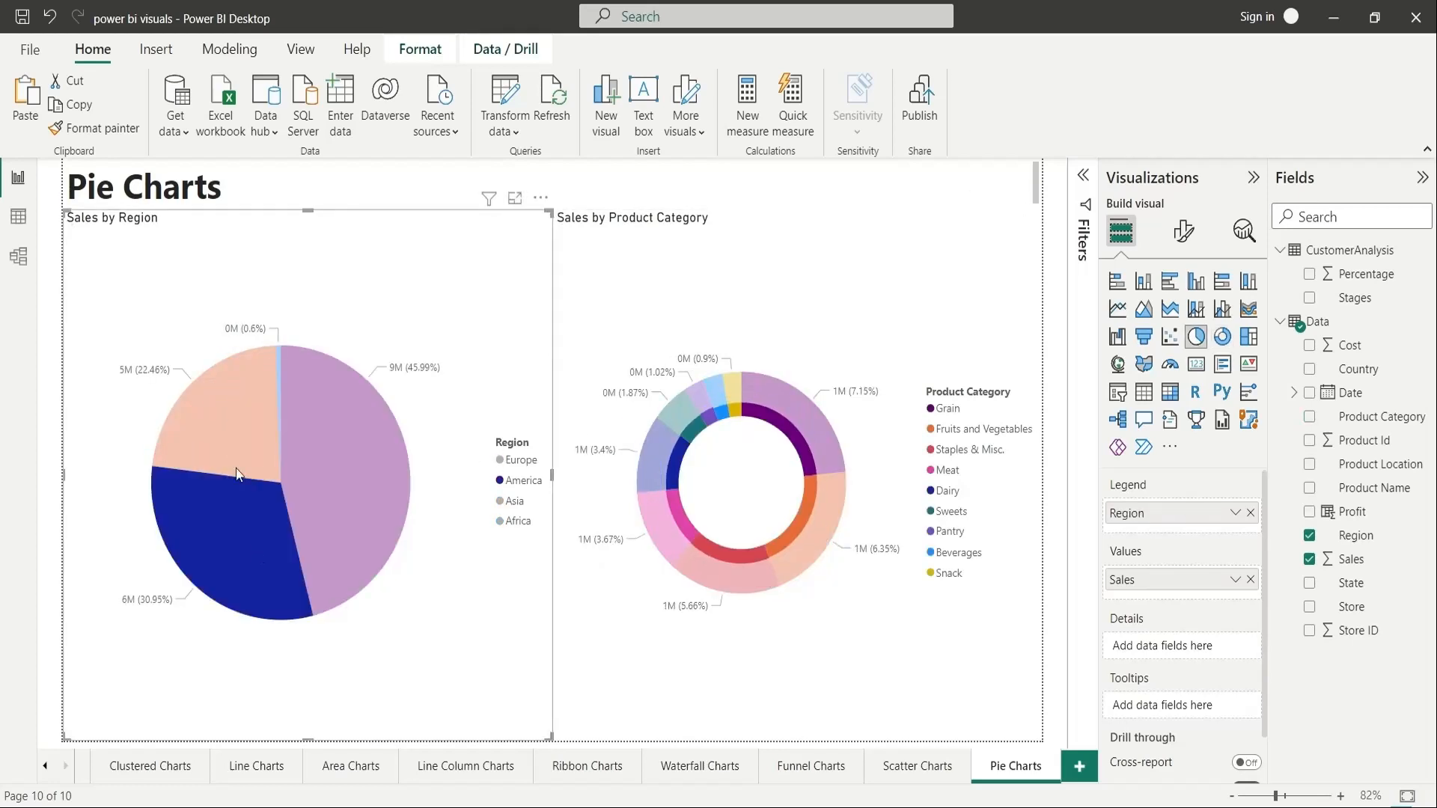
click(272, 391)
click(277, 381)
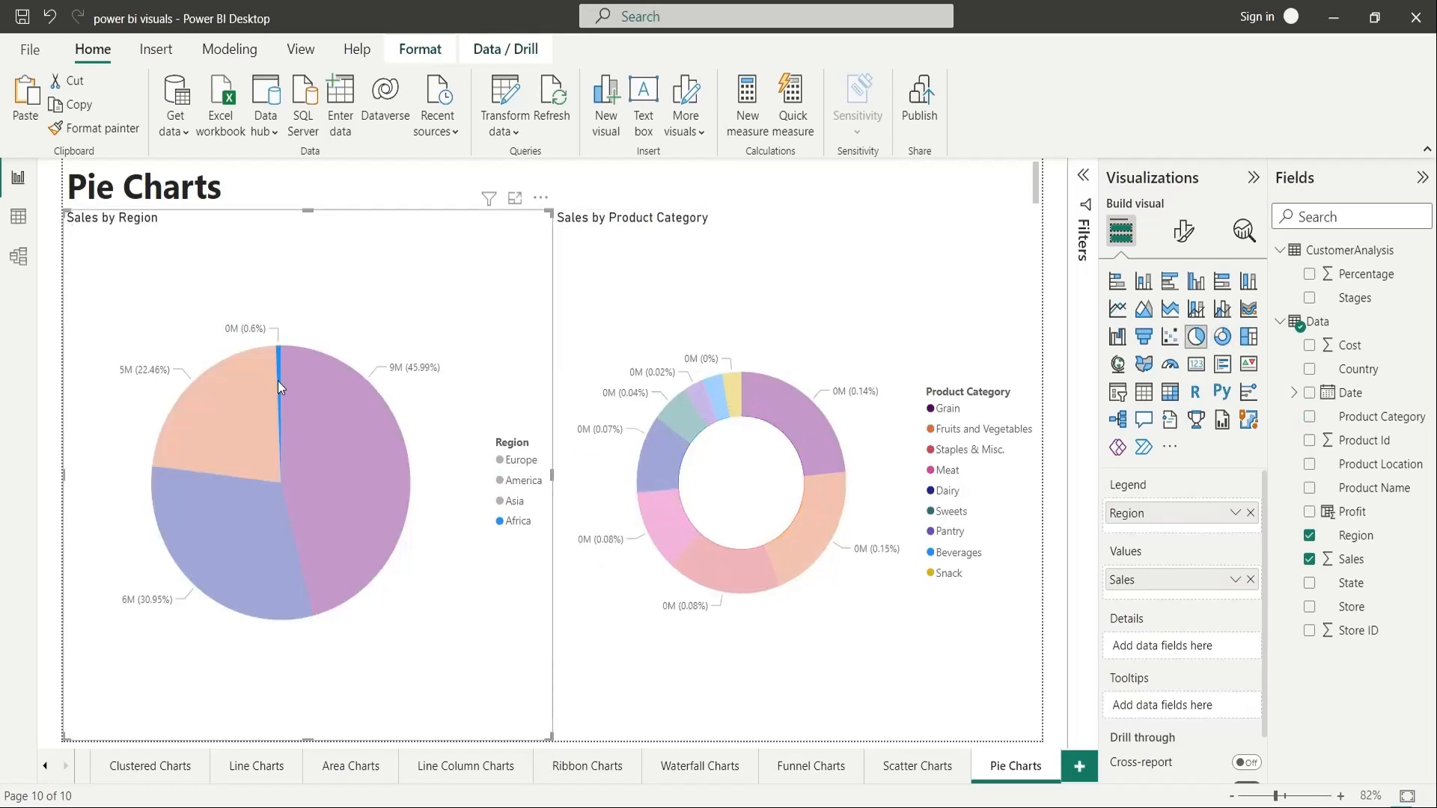
click(312, 401)
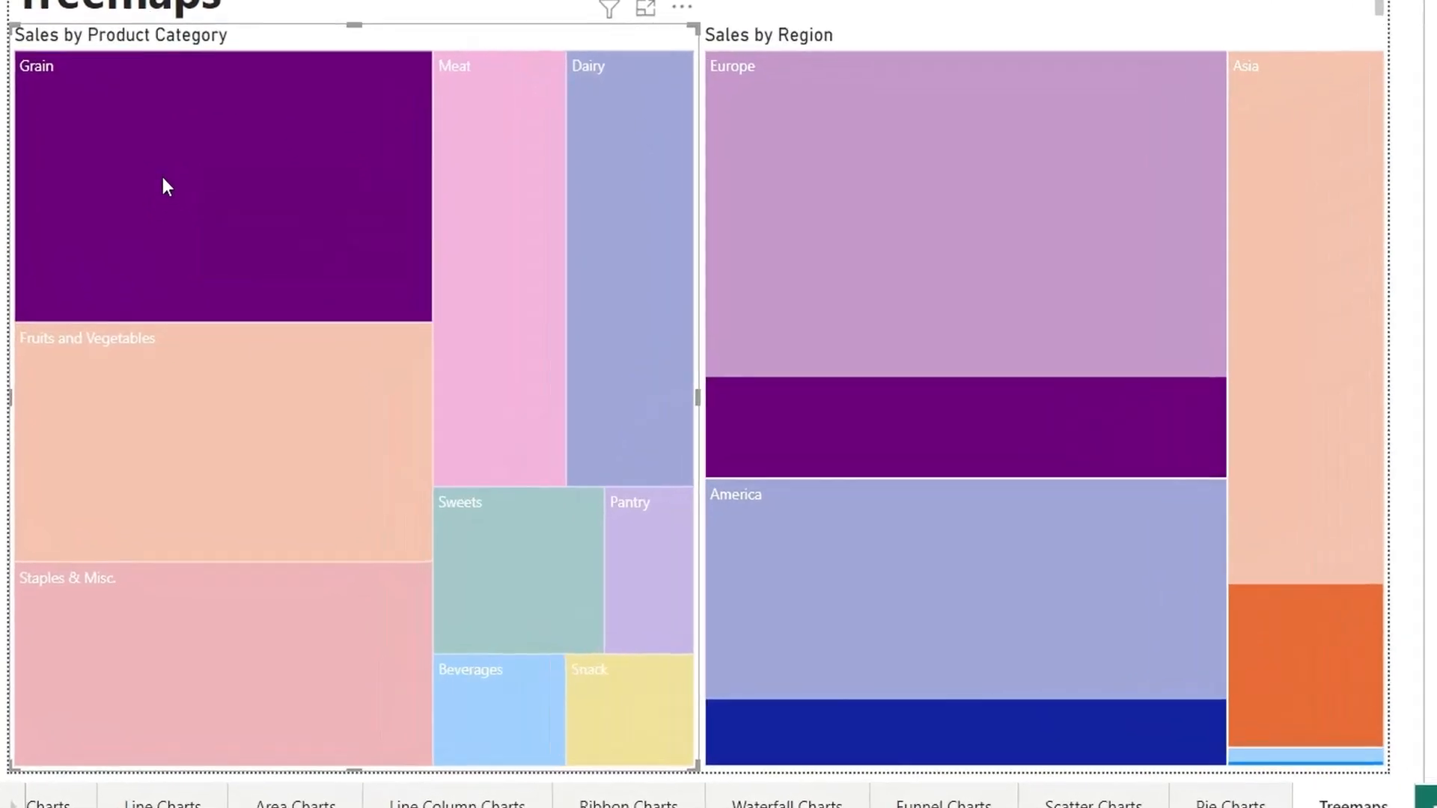
Highlight the Meat, Dairy, Fruits and Vegetables, Sweets, Pantry, Staples & Misc., Beverages and Snack tiles of the Sales by Product Category treemap in turn.
click(486, 163)
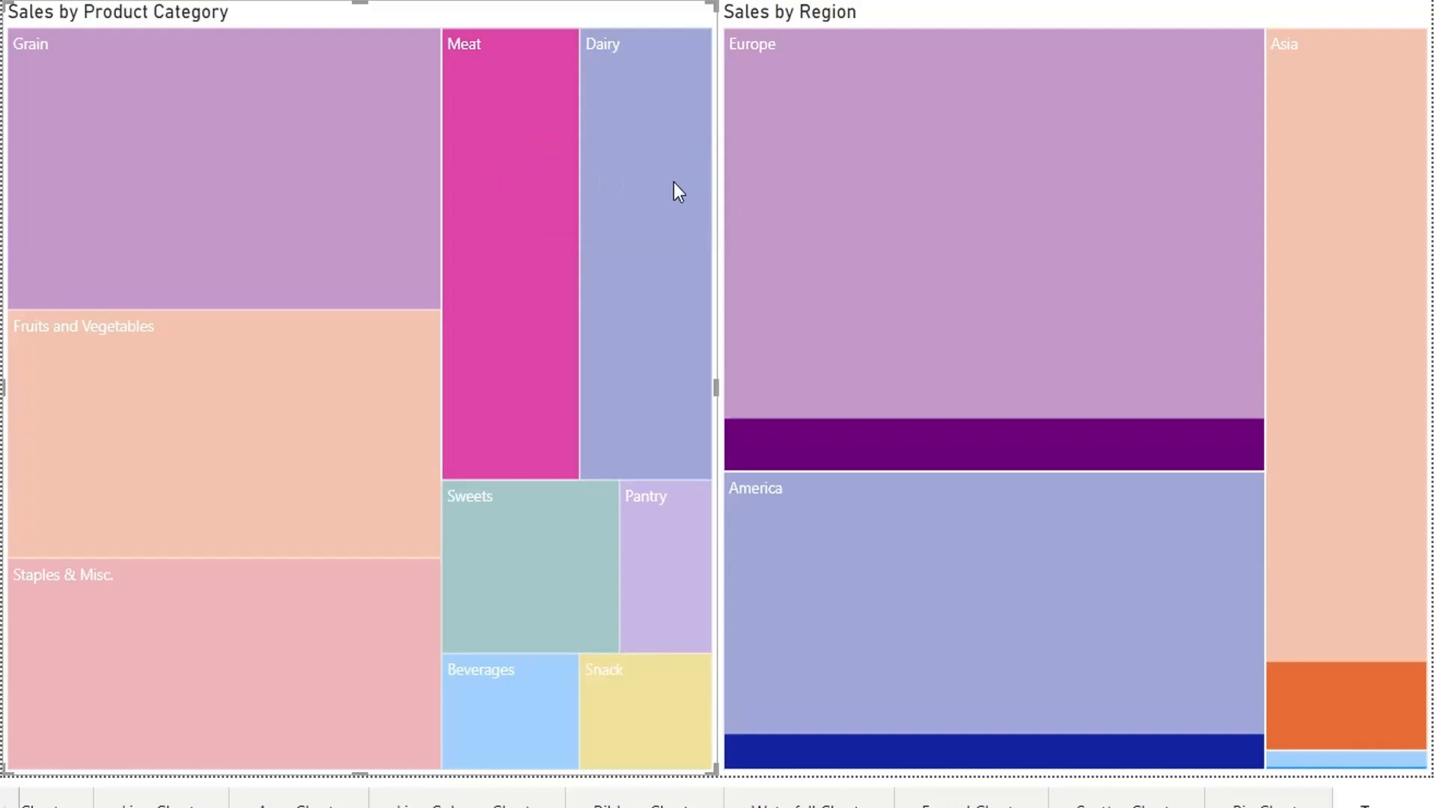
click(674, 183)
click(274, 460)
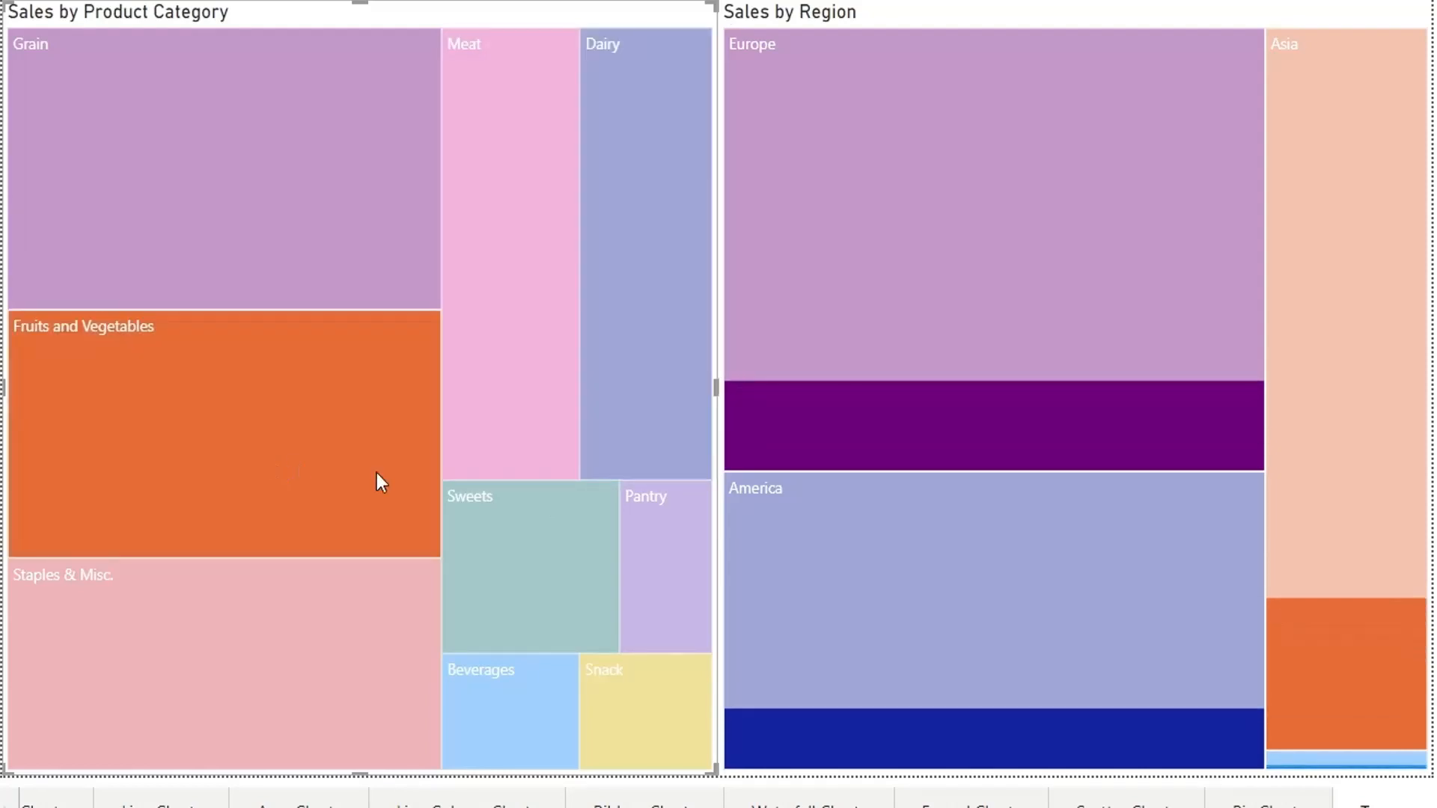
click(517, 533)
click(657, 540)
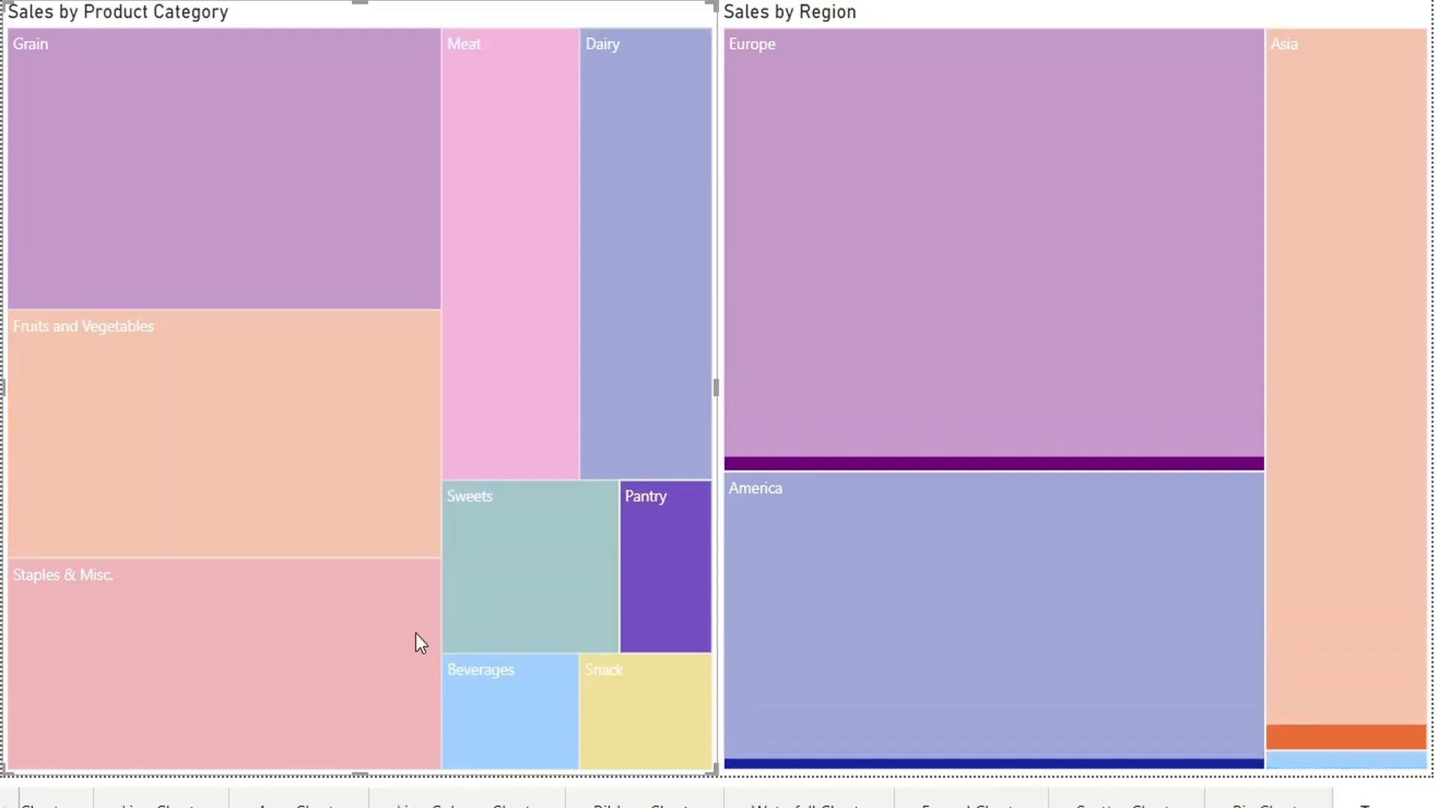
click(366, 661)
click(514, 696)
click(610, 698)
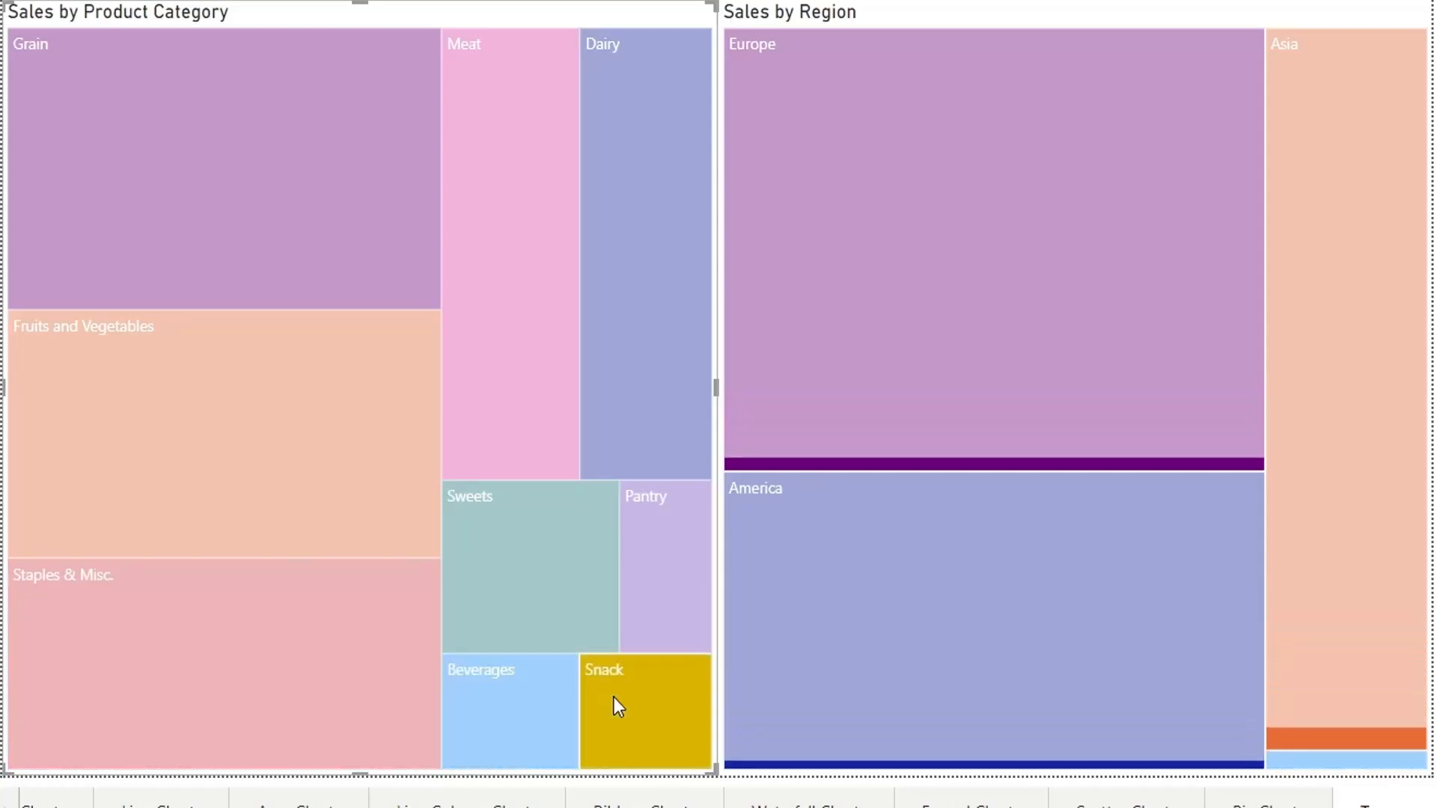
Highlight the America, Africa, Asia and Europe tiles of the Sales by Region treemap in turn, then clear the selection.
click(843, 657)
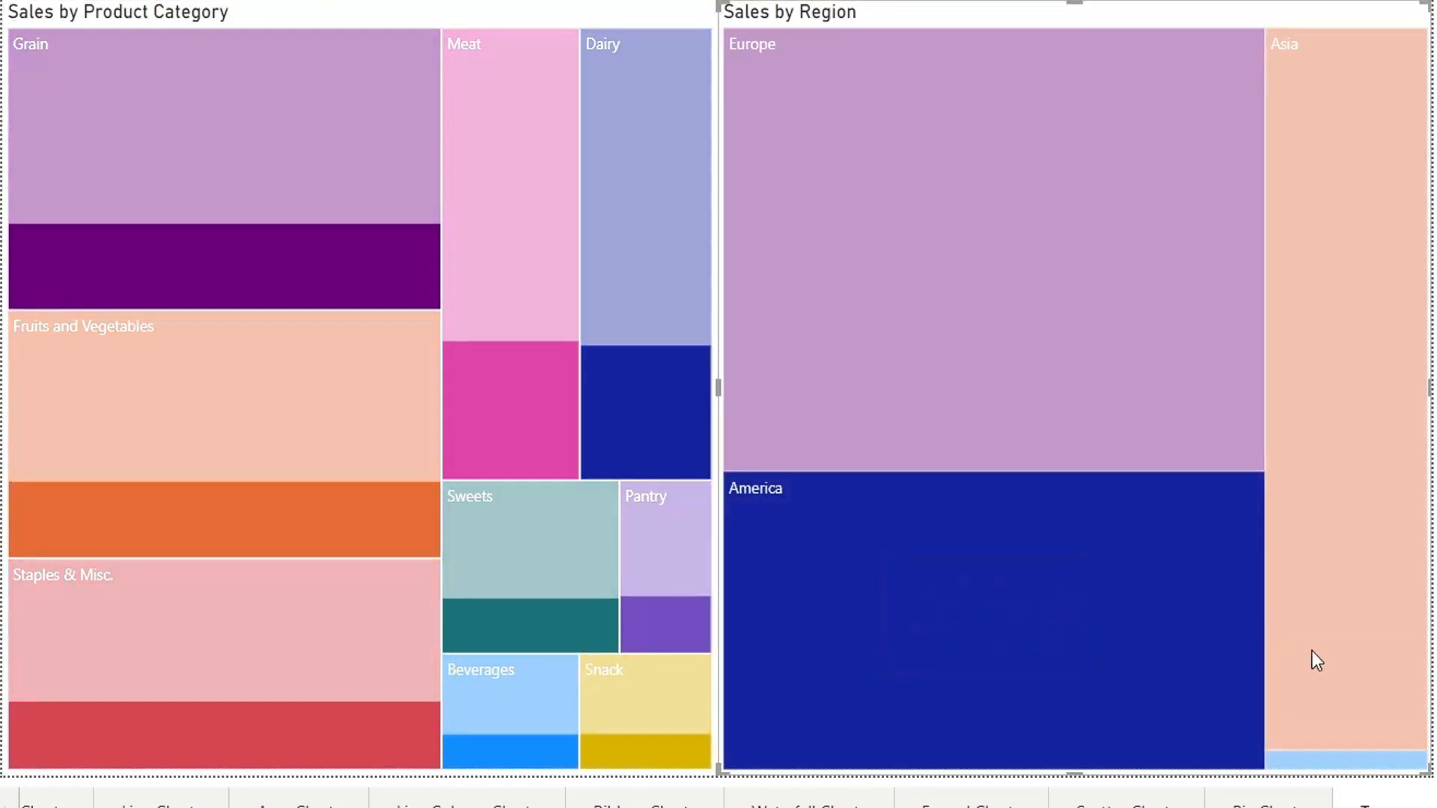
click(1322, 760)
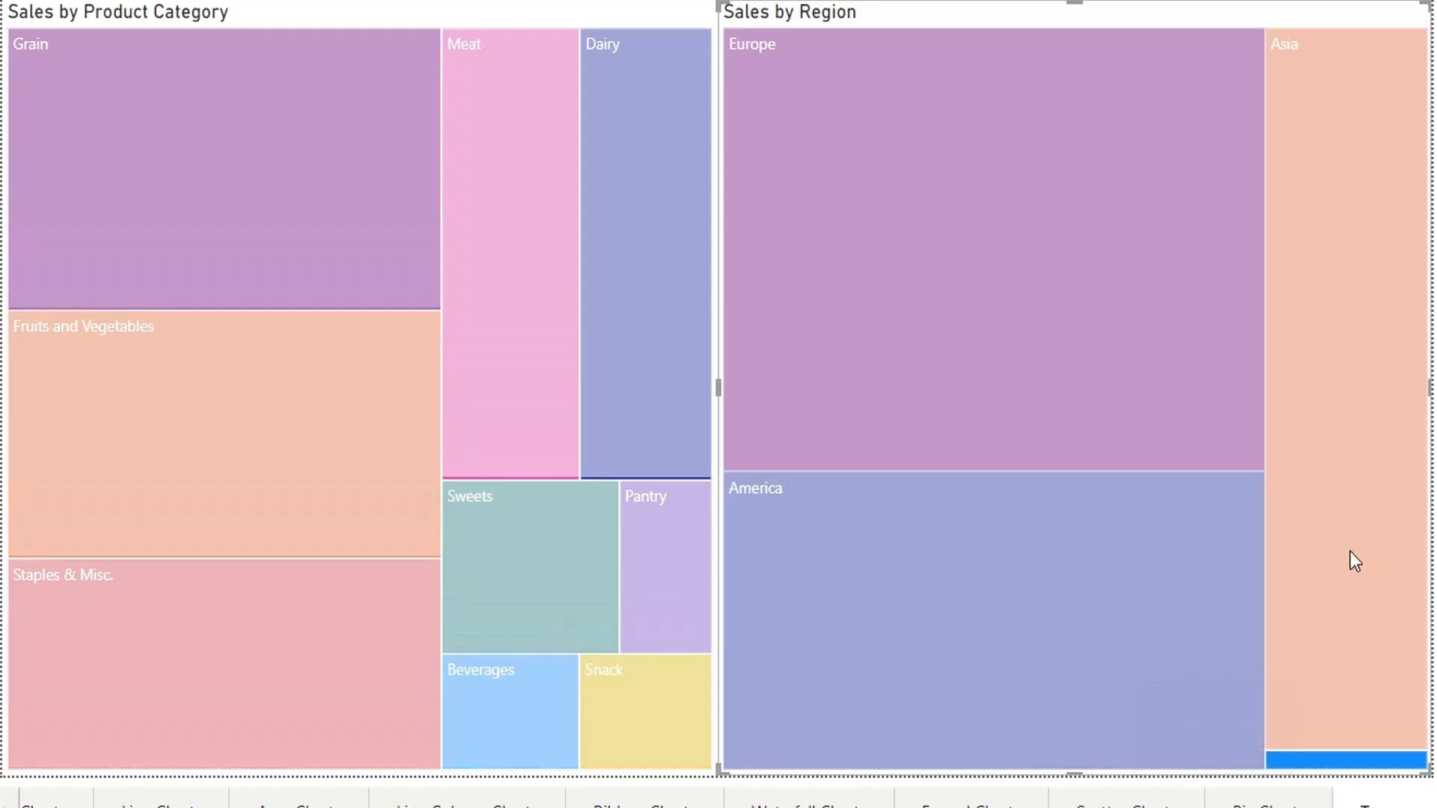
click(1350, 552)
click(1102, 316)
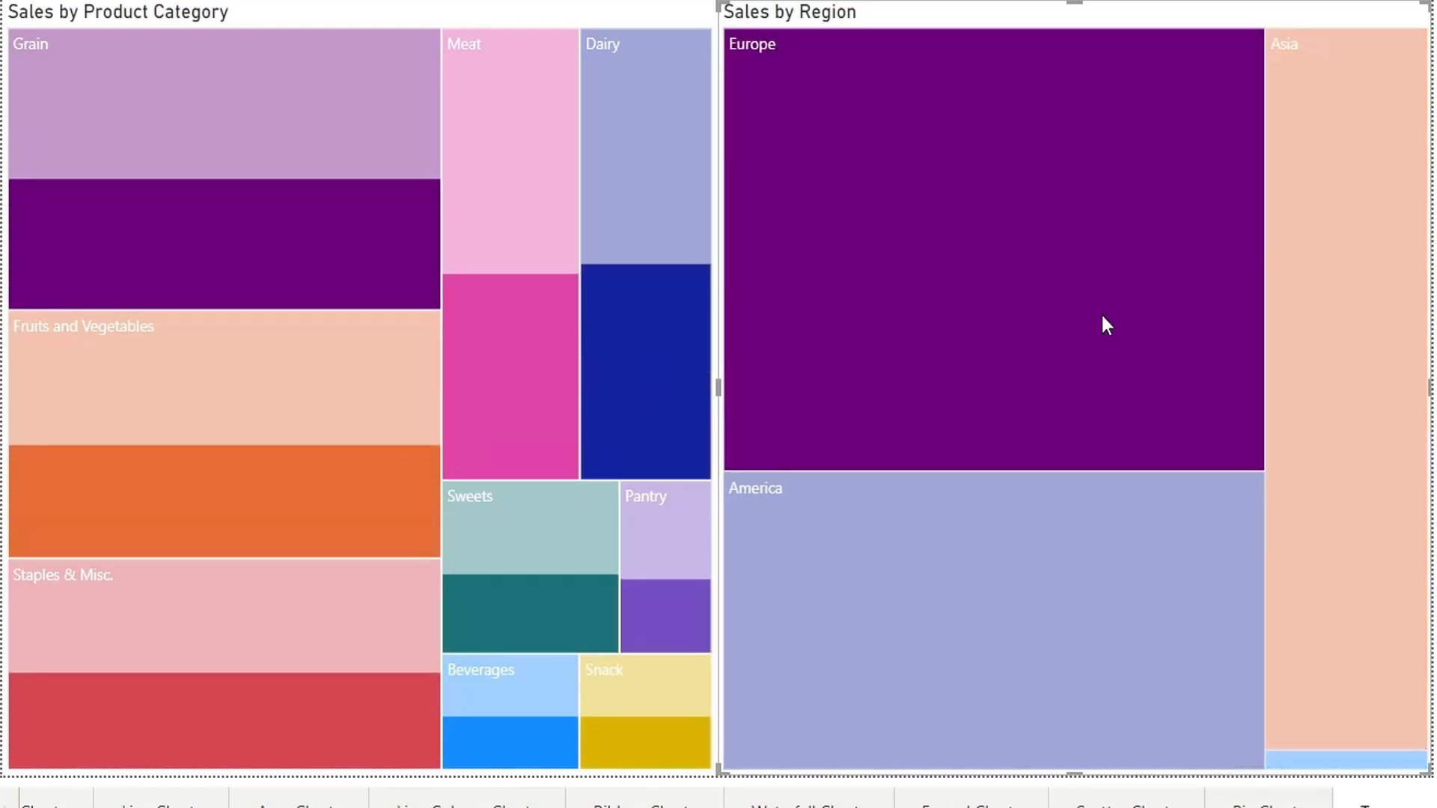
click(1101, 312)
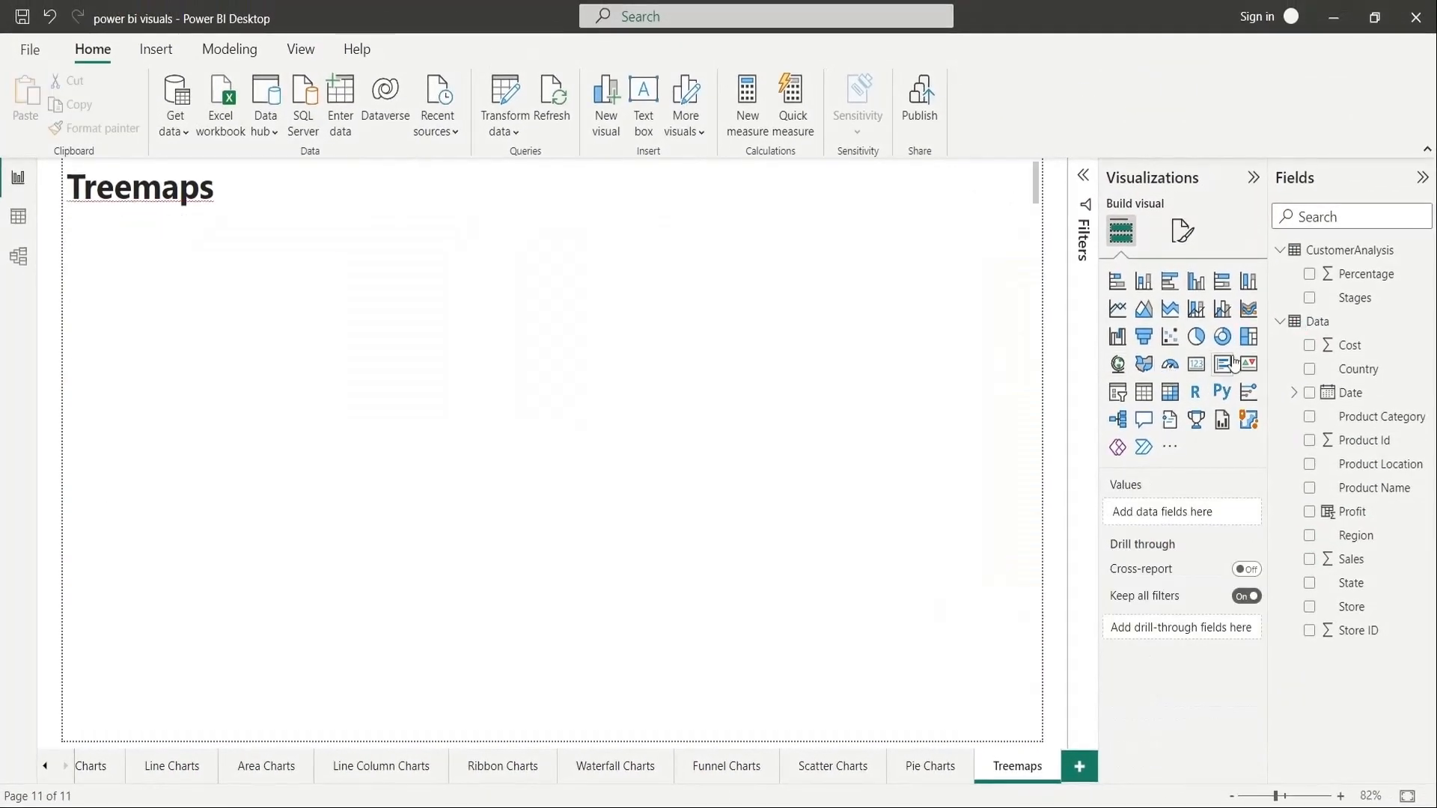
Add a treemap to the empty Treemaps page and size it to fill the left half below the title.
click(1250, 338)
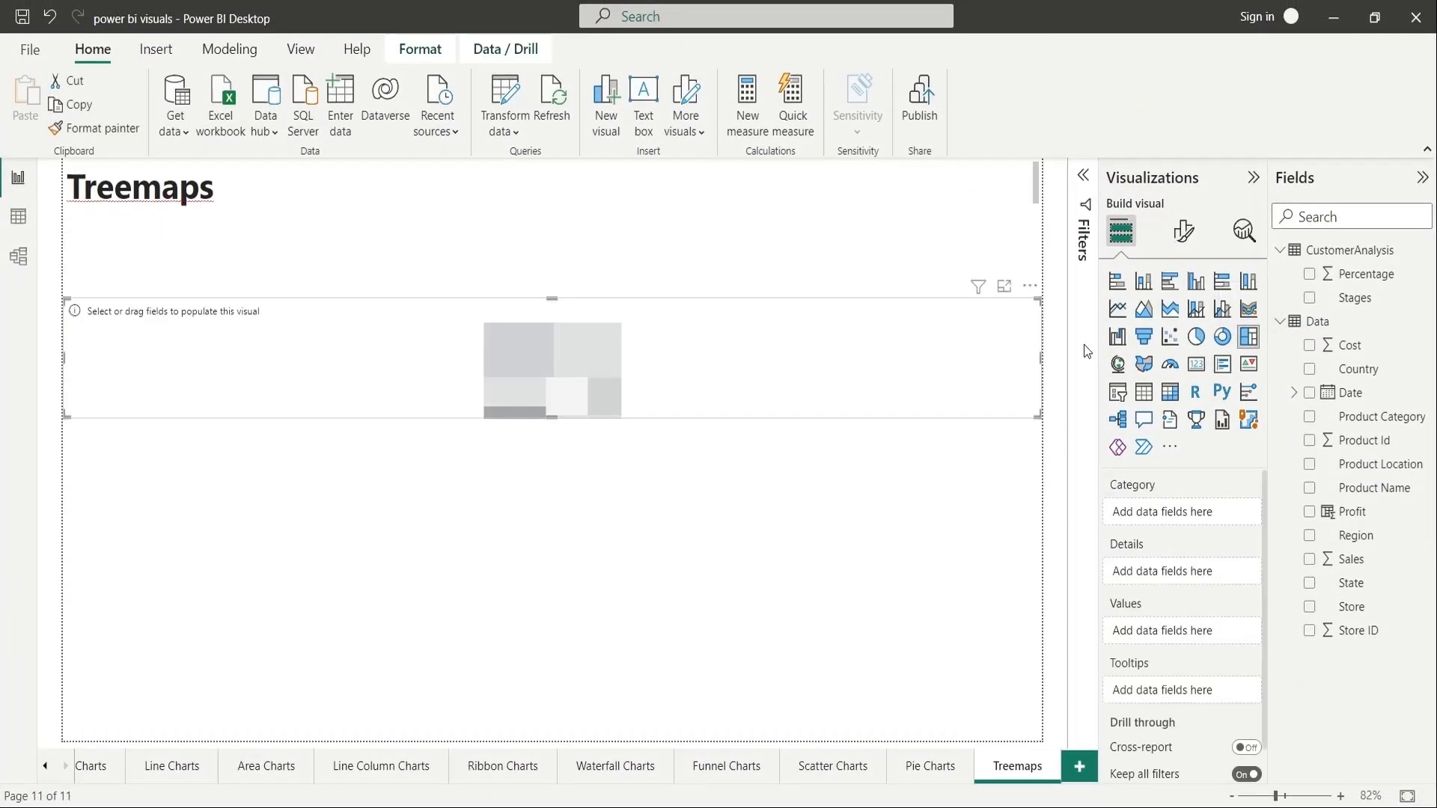
drag(1039, 358, 544, 370)
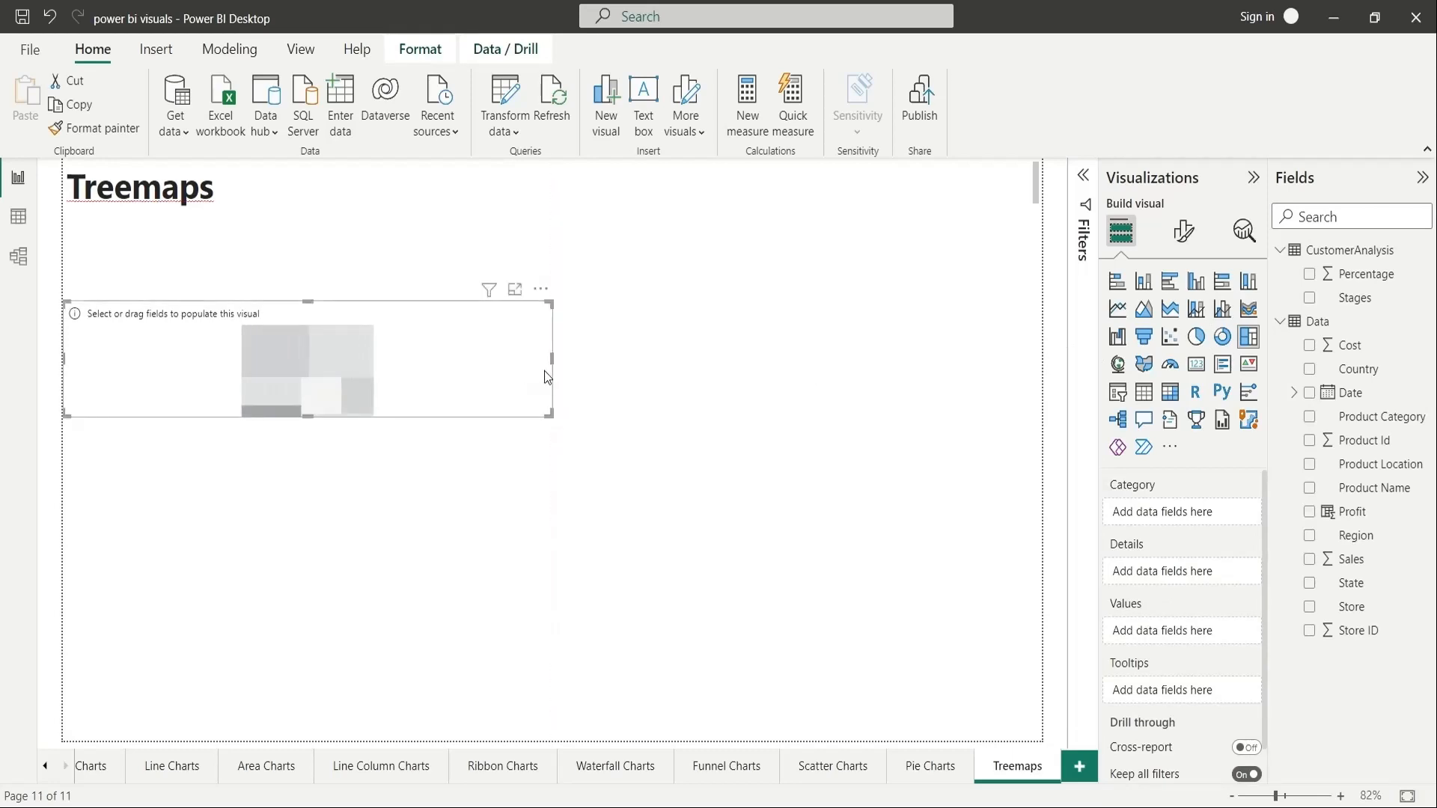
drag(309, 301, 308, 254)
drag(305, 224, 304, 209)
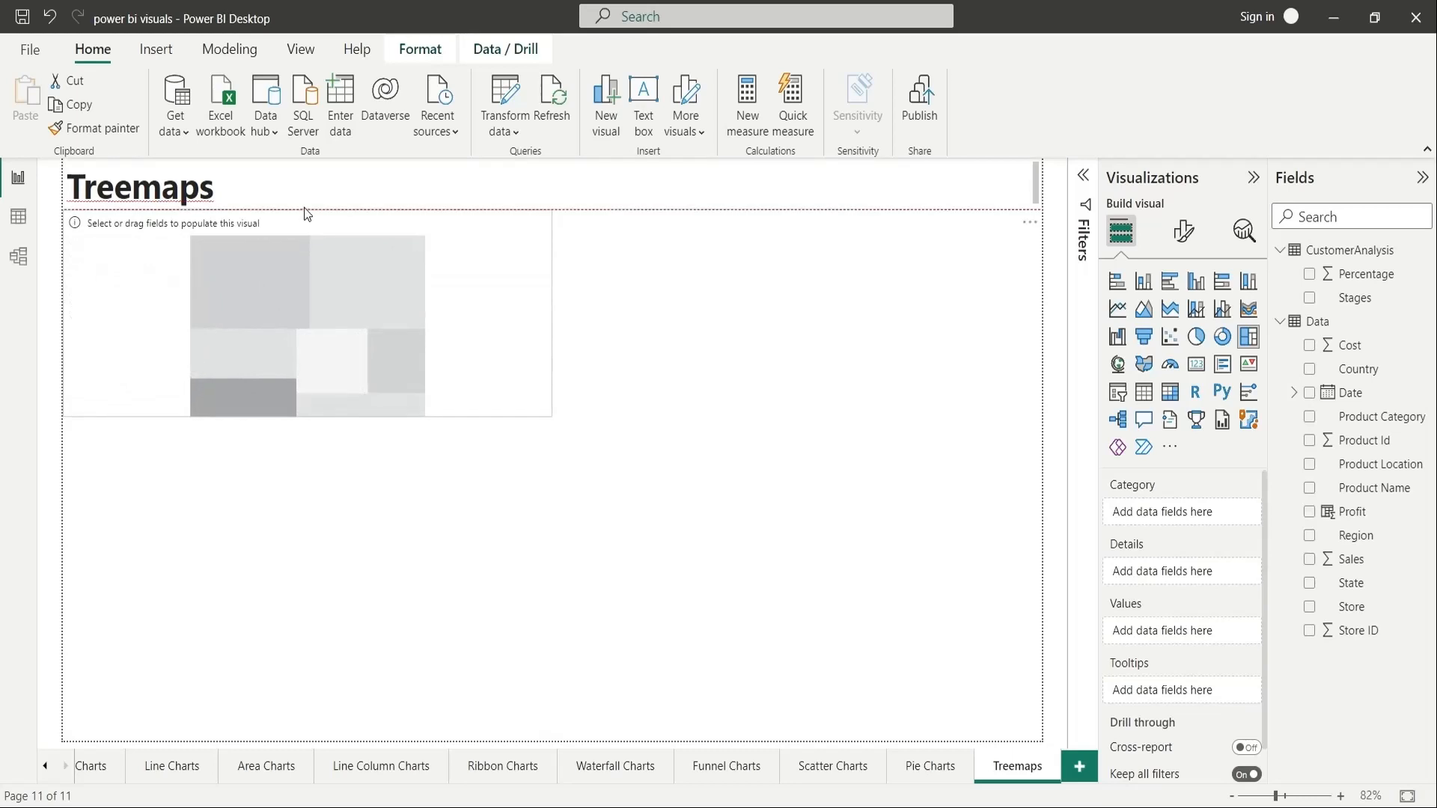
drag(304, 416, 309, 736)
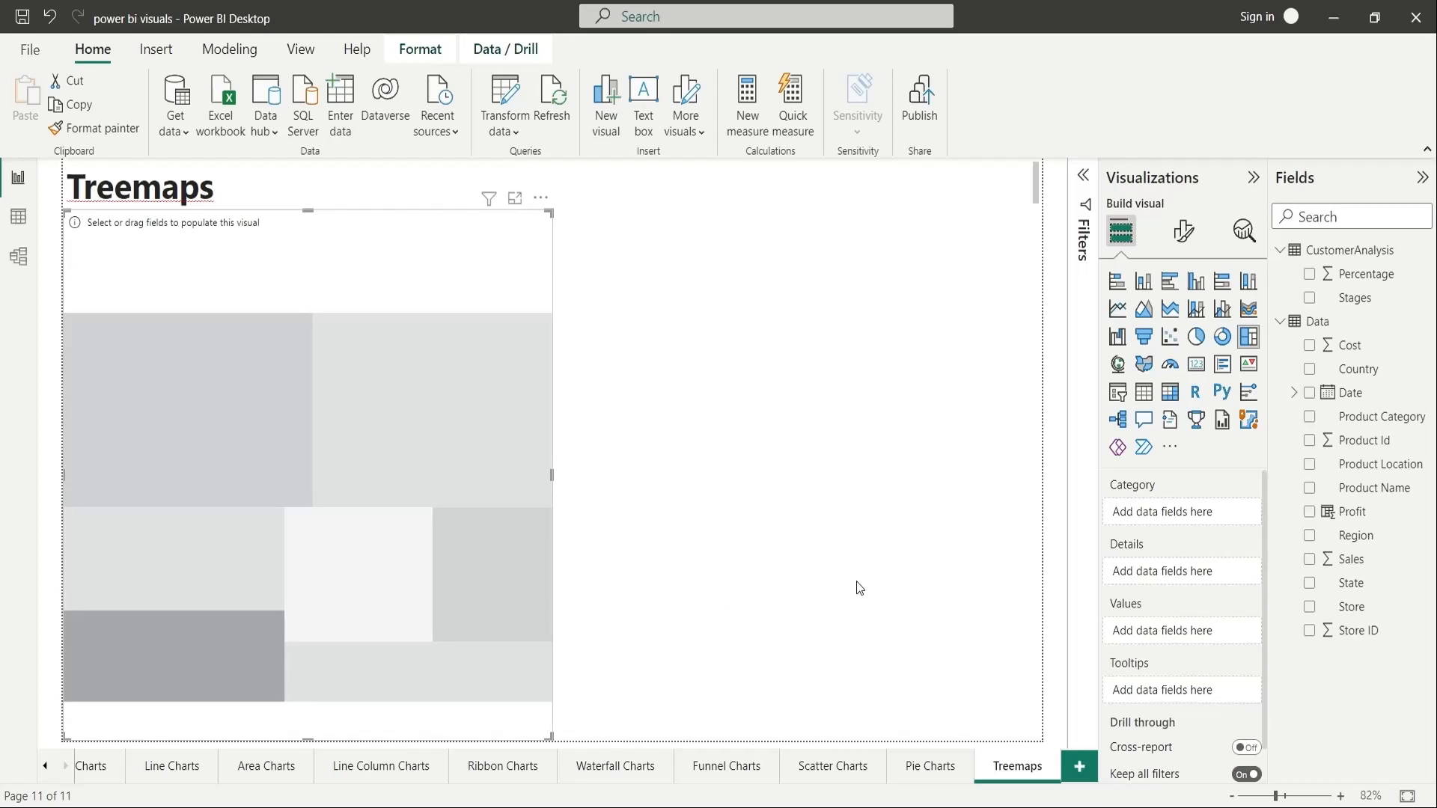
Populate the treemap with Product Category as category and Sales as values, renaming the value field to Sales.
drag(1372, 417, 1199, 508)
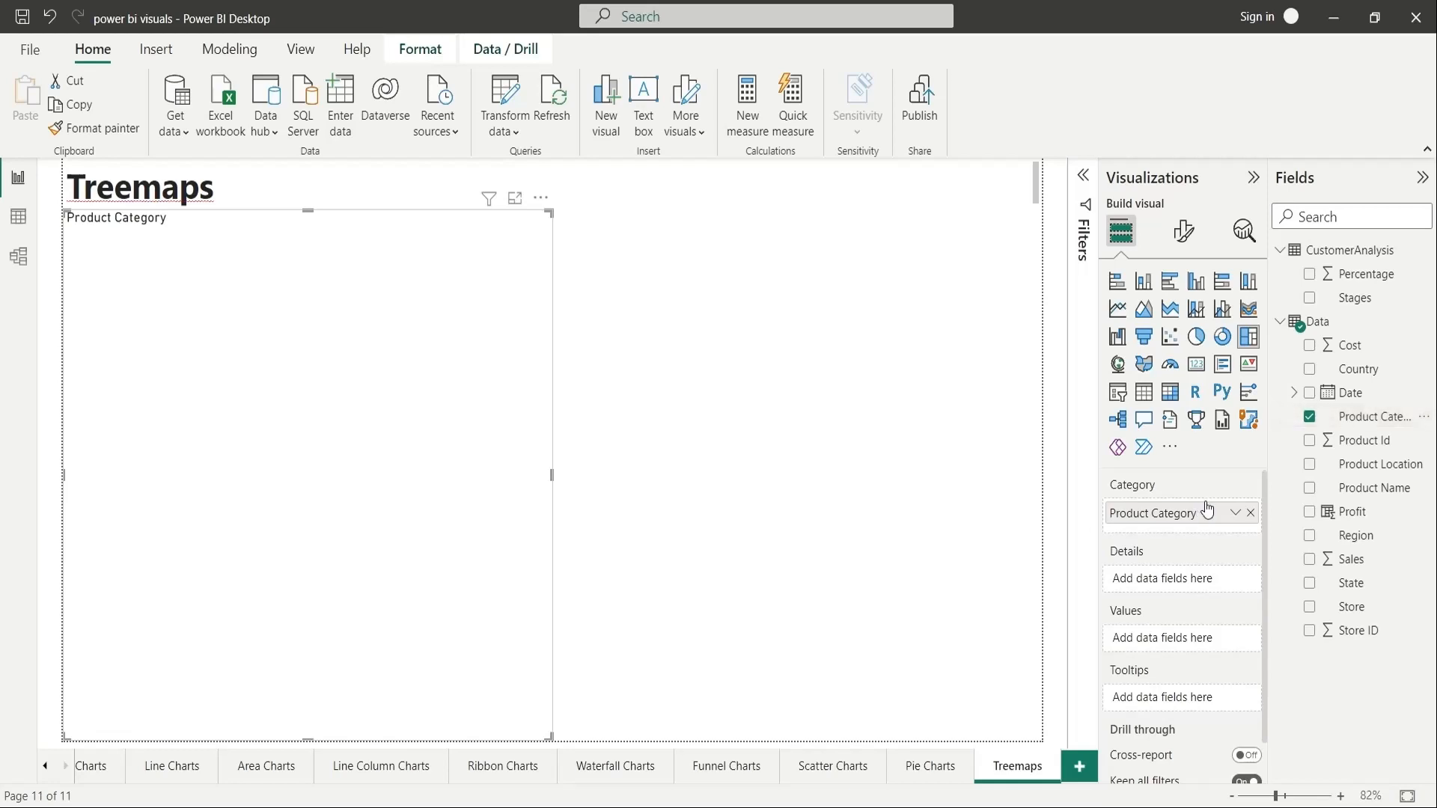
drag(1339, 560, 1053, 641)
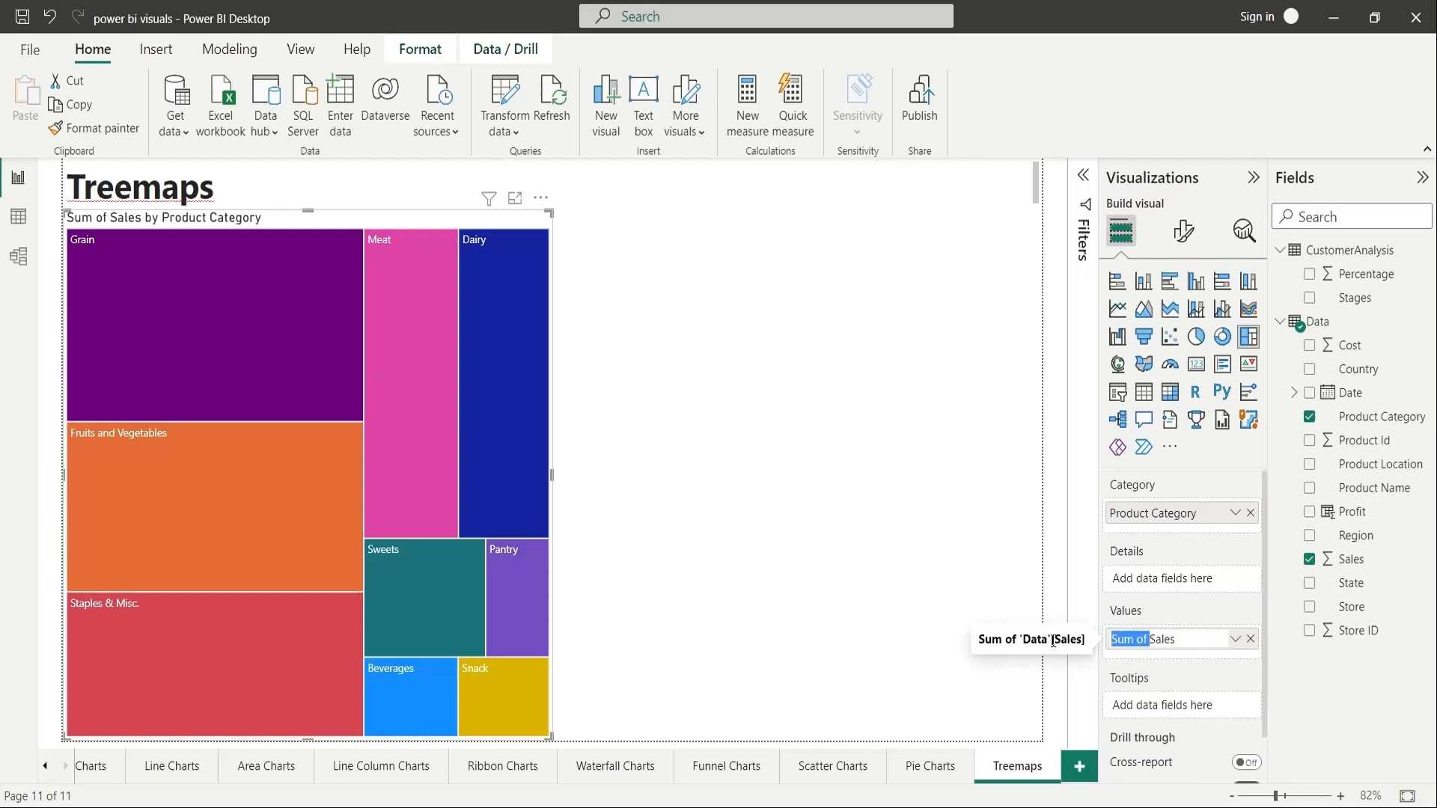
key(BackSpace)
key(Return)
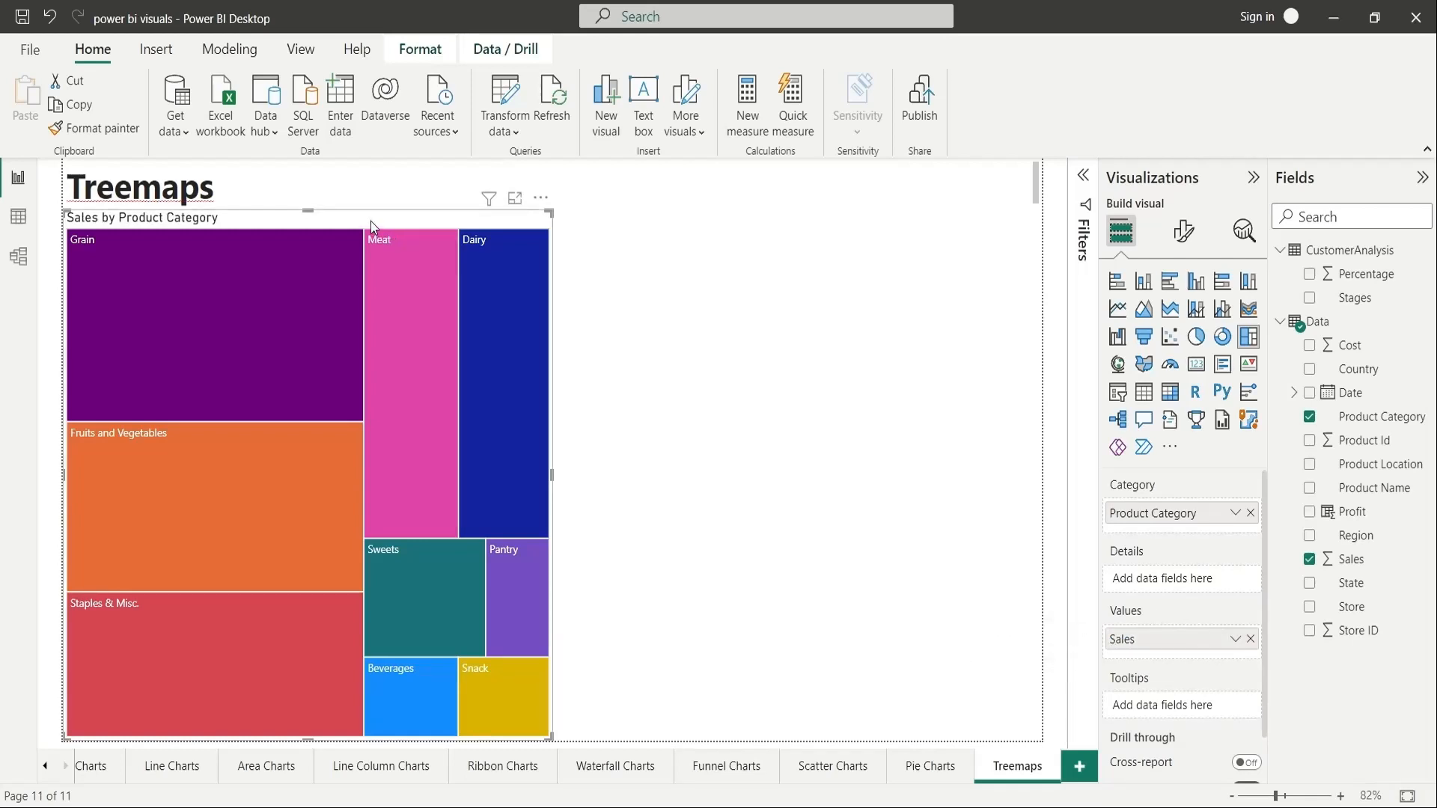
Duplicate the treemap into the right half of the page and replace the copy's category with Region.
key(ctrl+c)
key(ctrl+v)
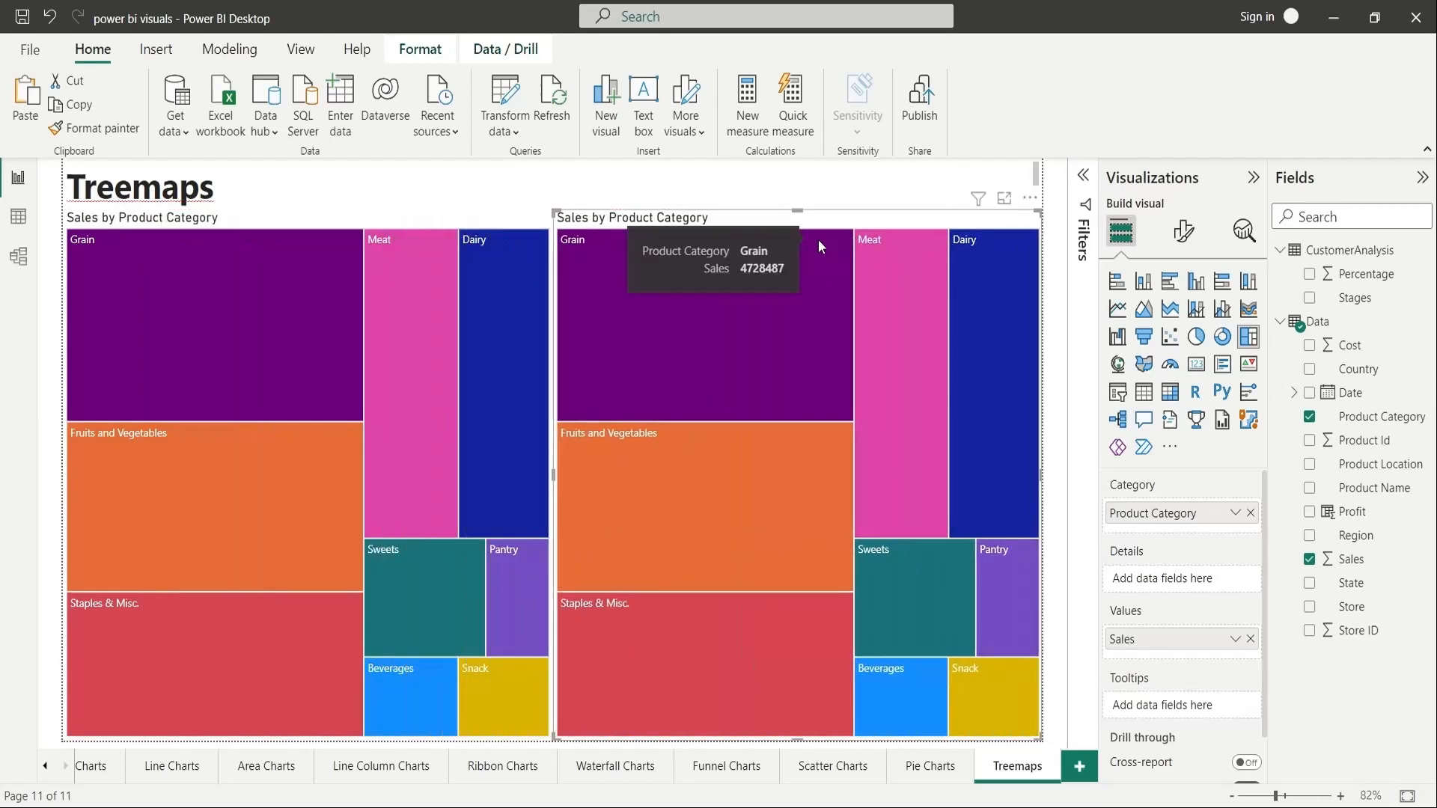
click(1250, 513)
drag(1355, 535, 1183, 513)
click(905, 187)
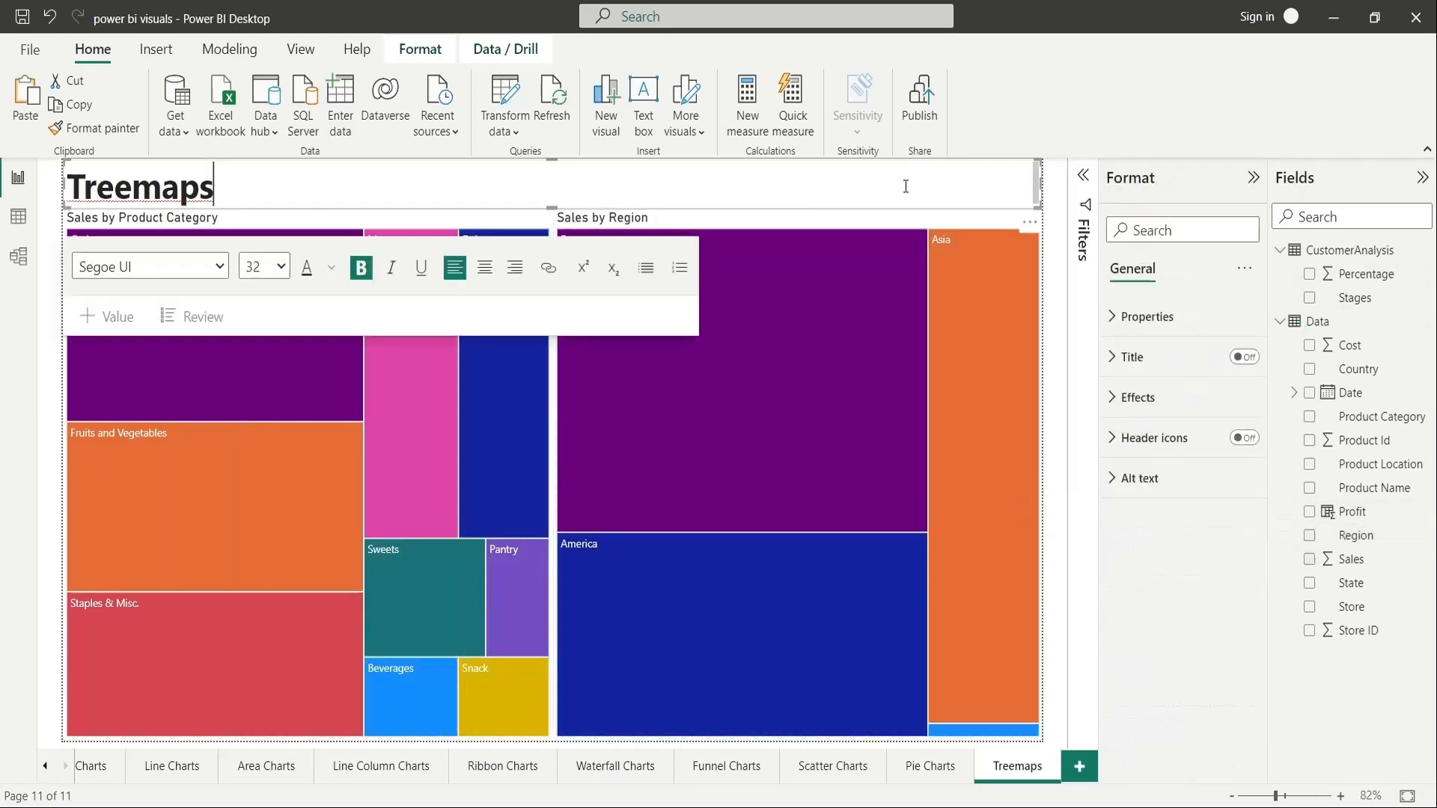
key(Escape)
Highlight the product category treemap's tiles in turn, from Grain, Meat and Dairy through to Staples & Misc. and Beverages.
click(172, 317)
click(397, 320)
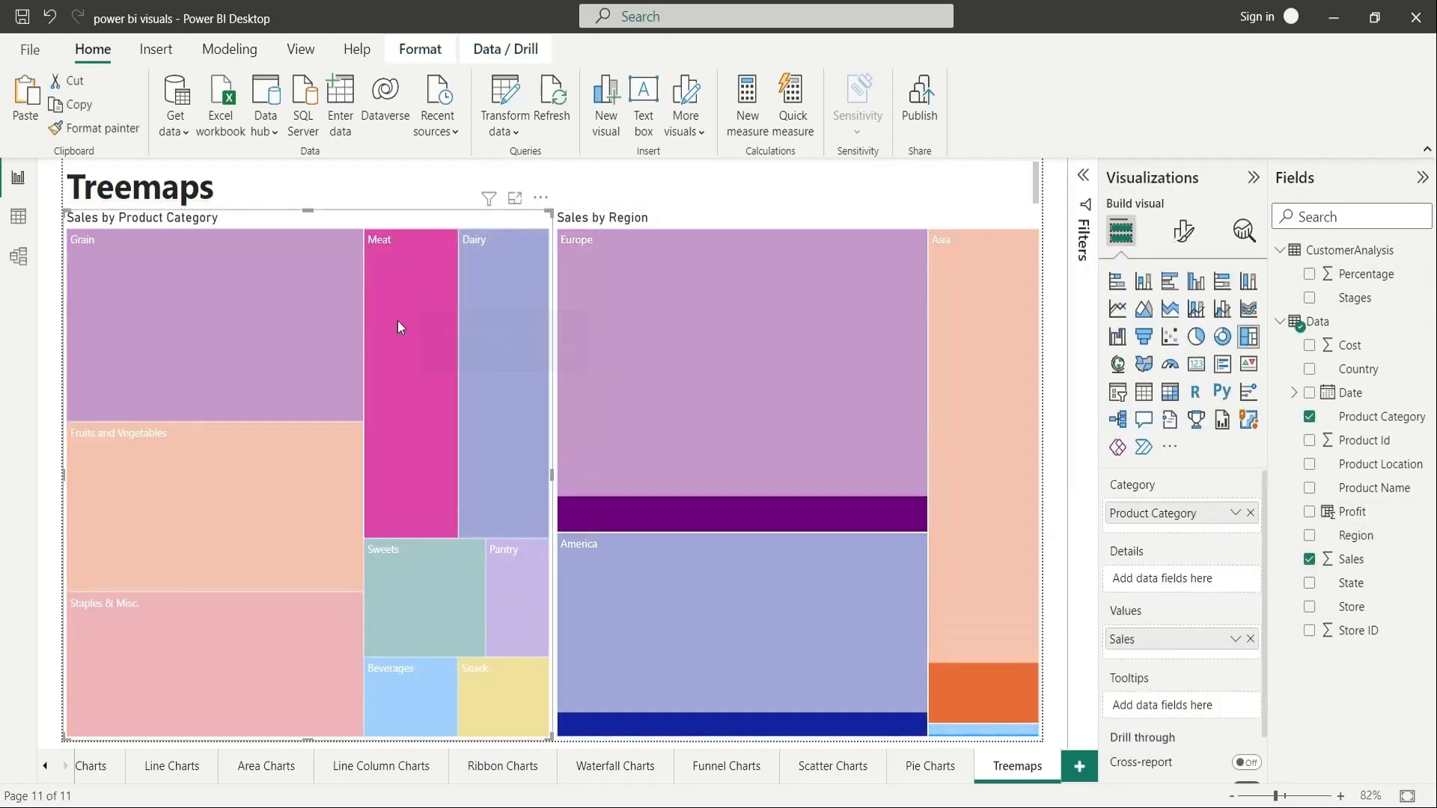
click(518, 342)
click(299, 506)
click(413, 572)
click(515, 595)
click(299, 653)
click(413, 693)
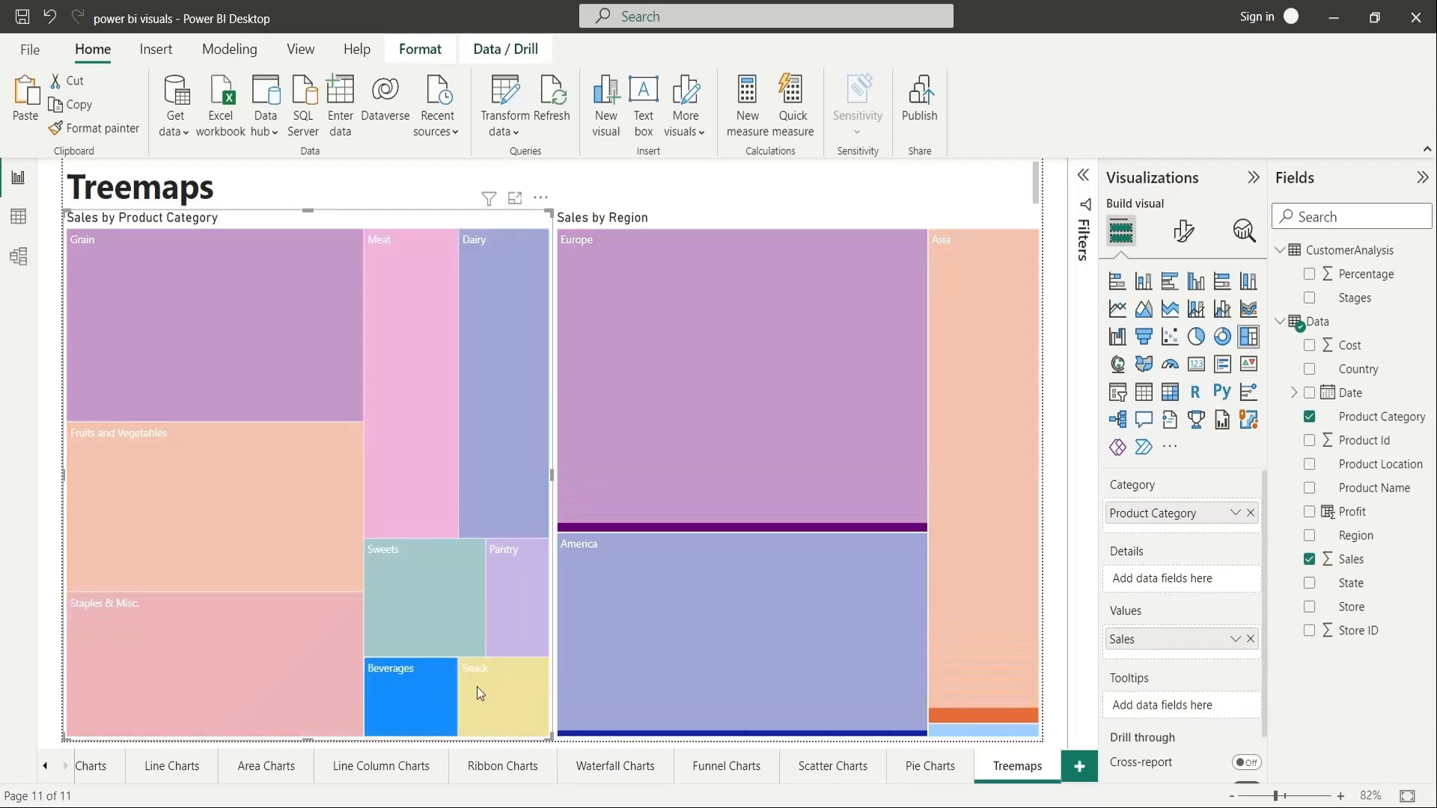
Highlight the America, Asia and Europe tiles of the region treemap in turn to cross-filter the product categories.
click(636, 657)
click(985, 587)
click(816, 425)
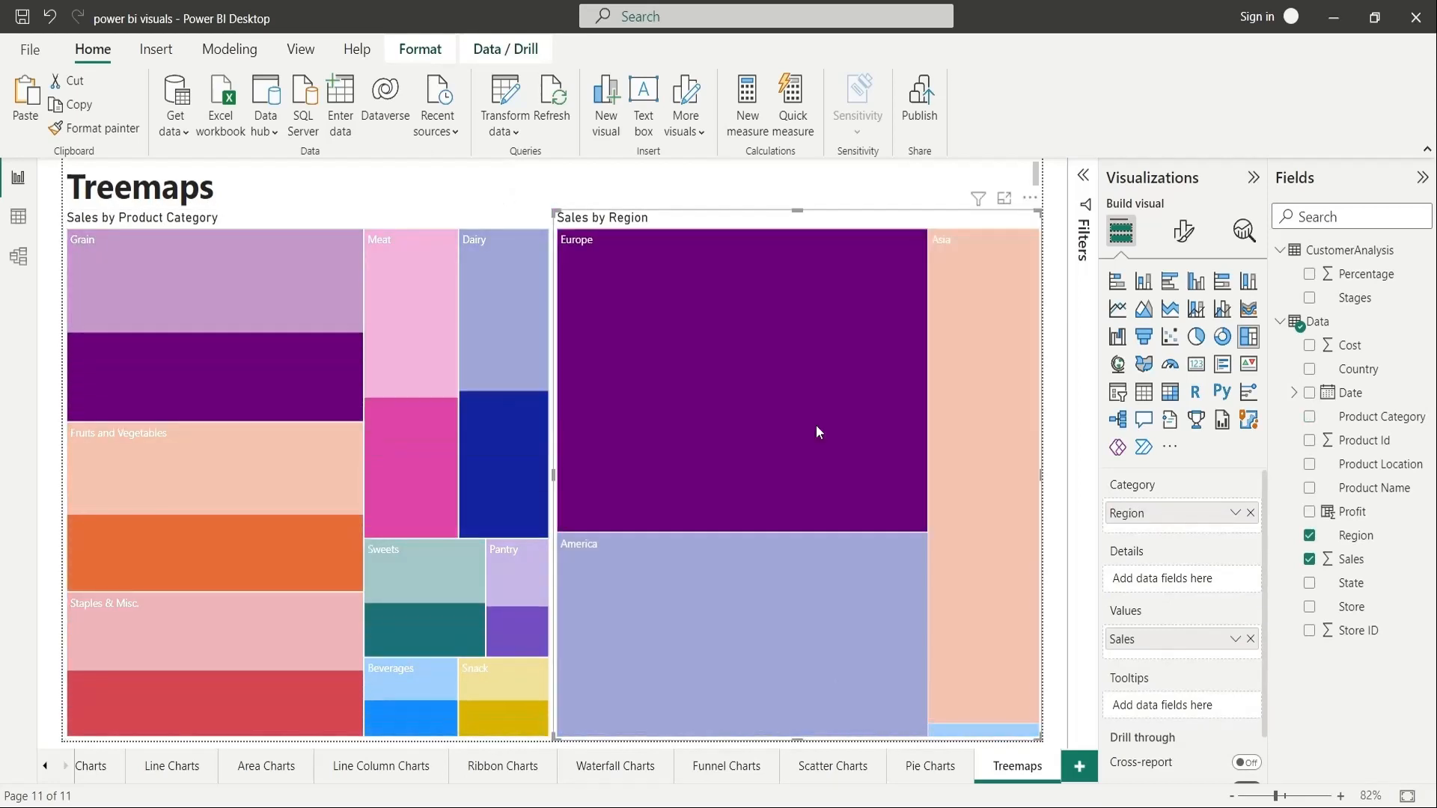
click(815, 425)
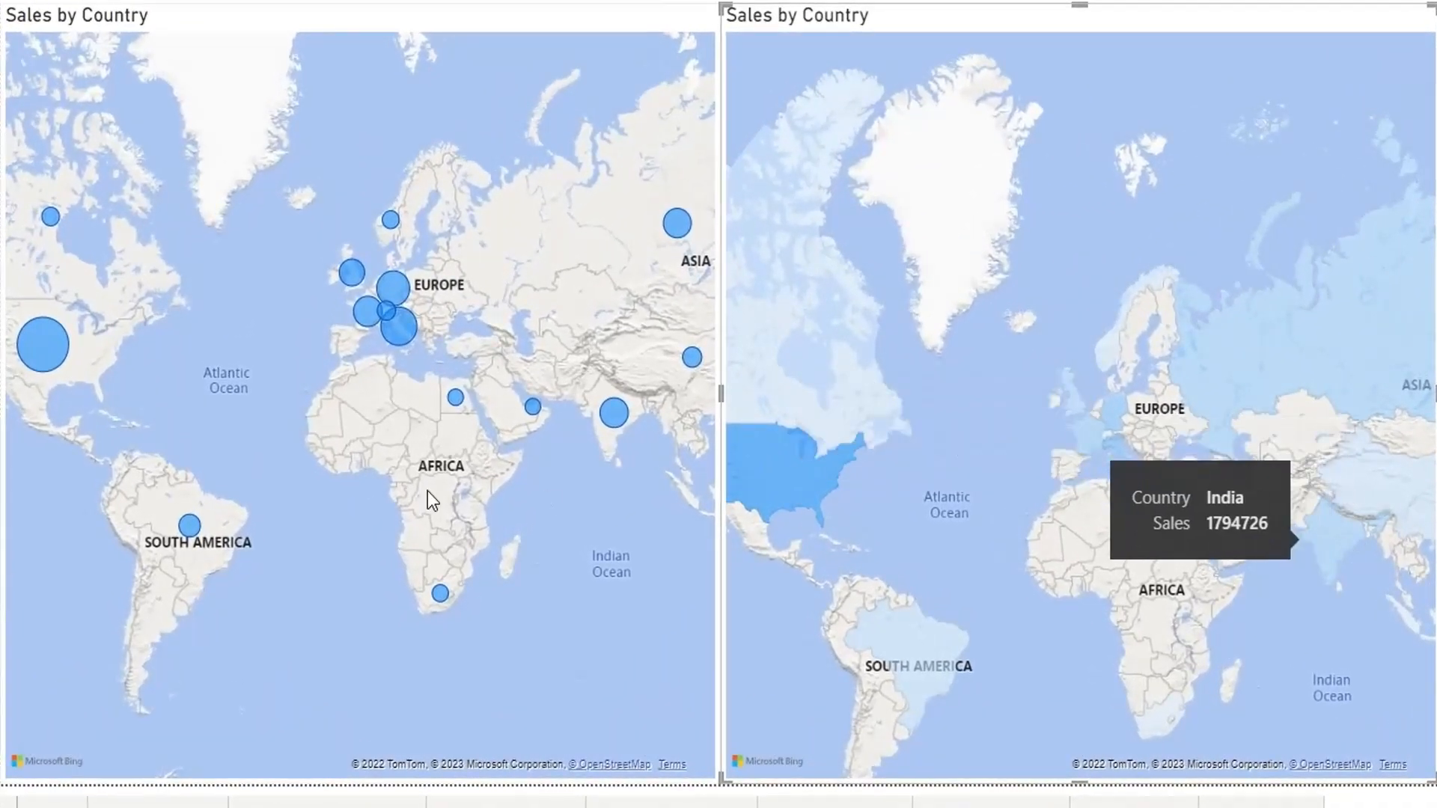
Highlight the United States, Canada, United Kingdom, Germany, France, Switzerland and Italy bubbles on the Sales by Country map in turn.
click(34, 354)
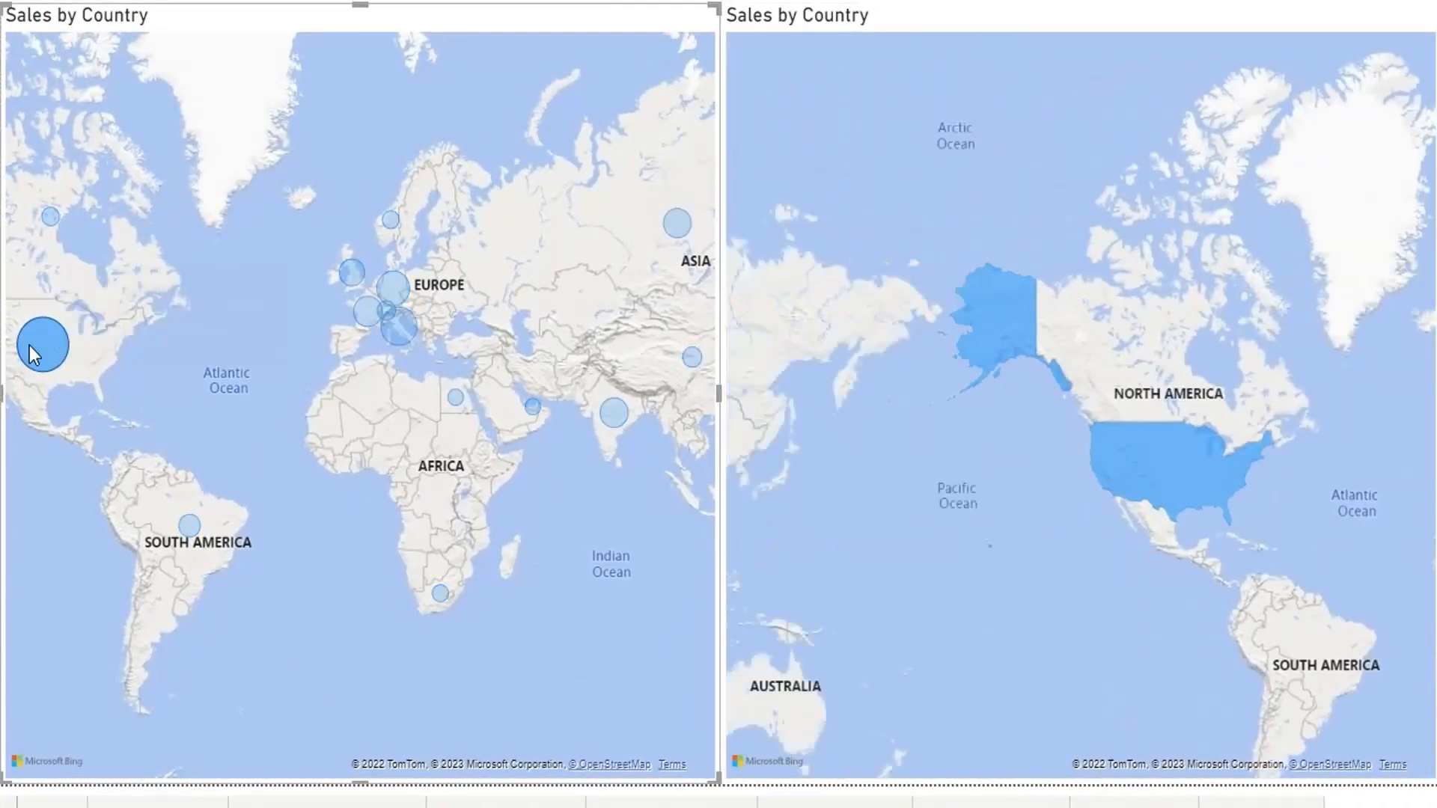
click(50, 217)
click(352, 273)
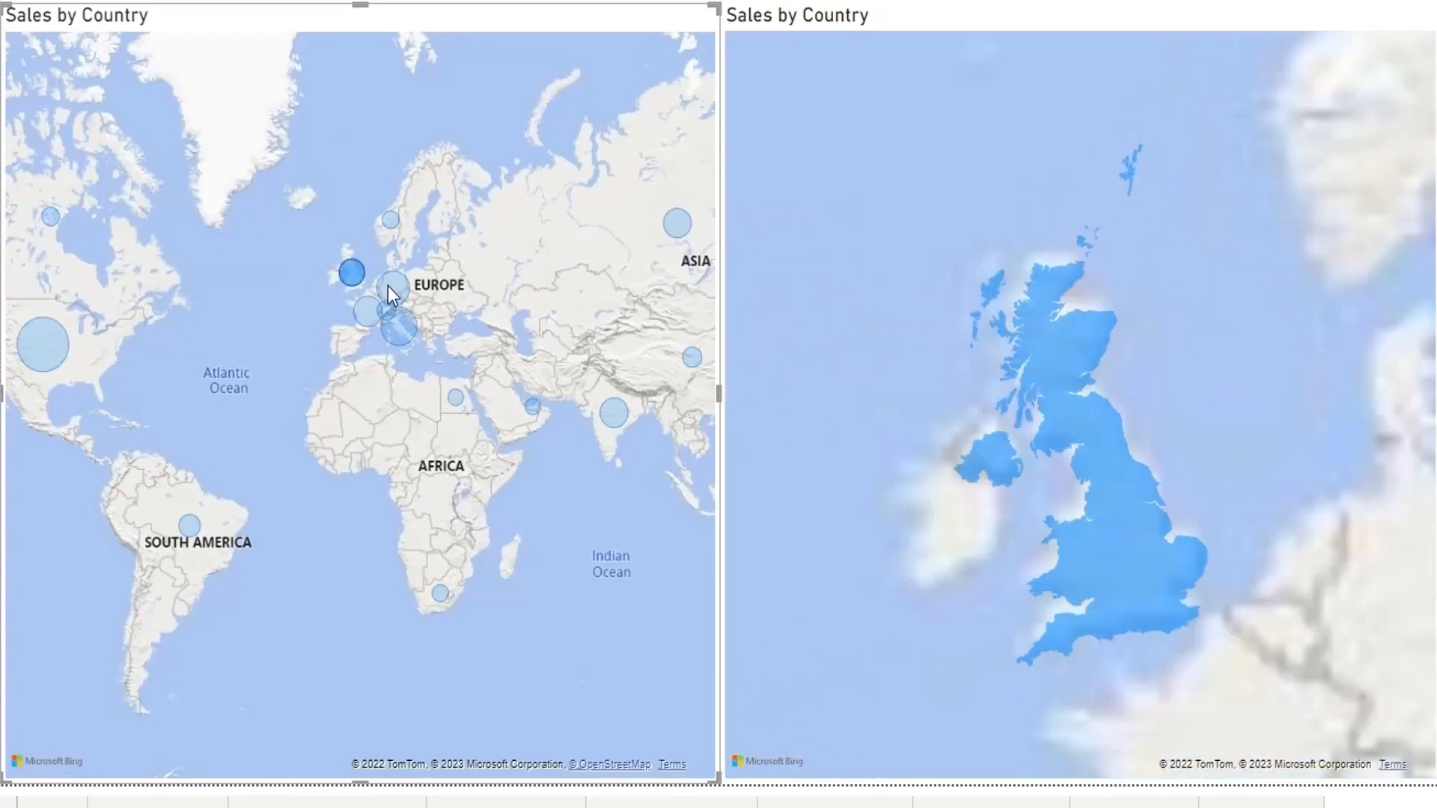
click(390, 292)
click(374, 312)
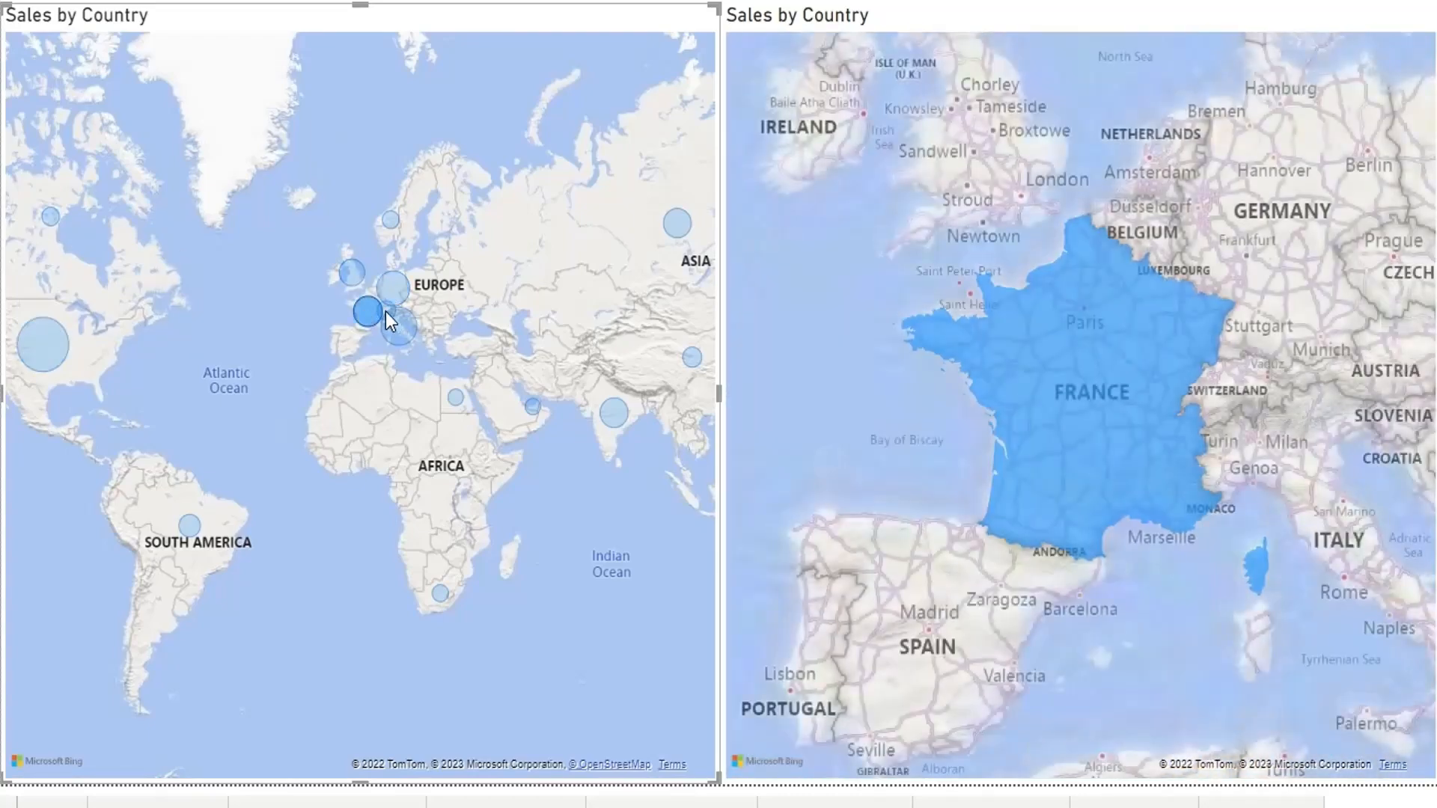
click(392, 321)
click(398, 330)
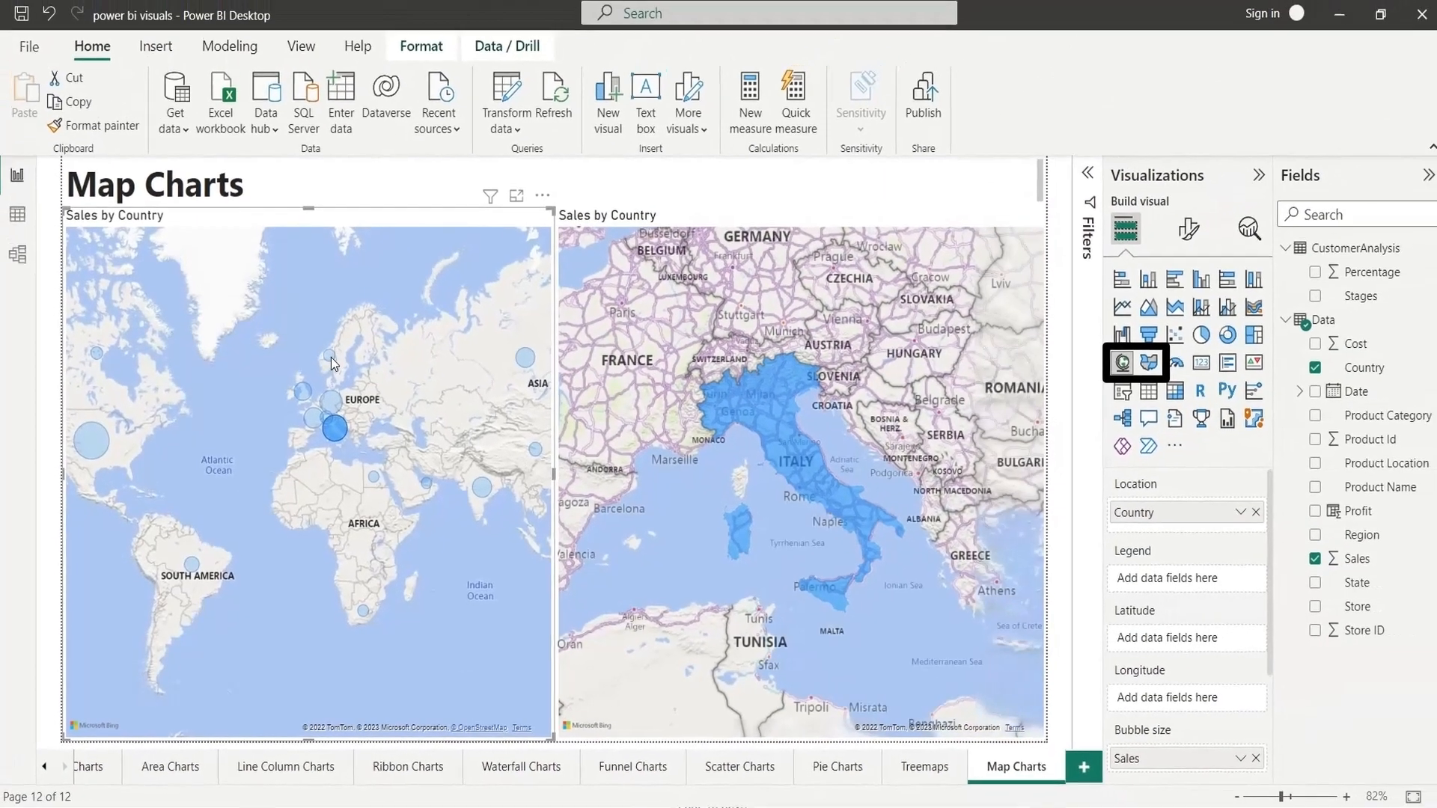
Highlight the Norway, Russia, China, India, United Arab Emirates and South Africa bubbles on the Sales by Country map in turn.
click(331, 357)
click(525, 358)
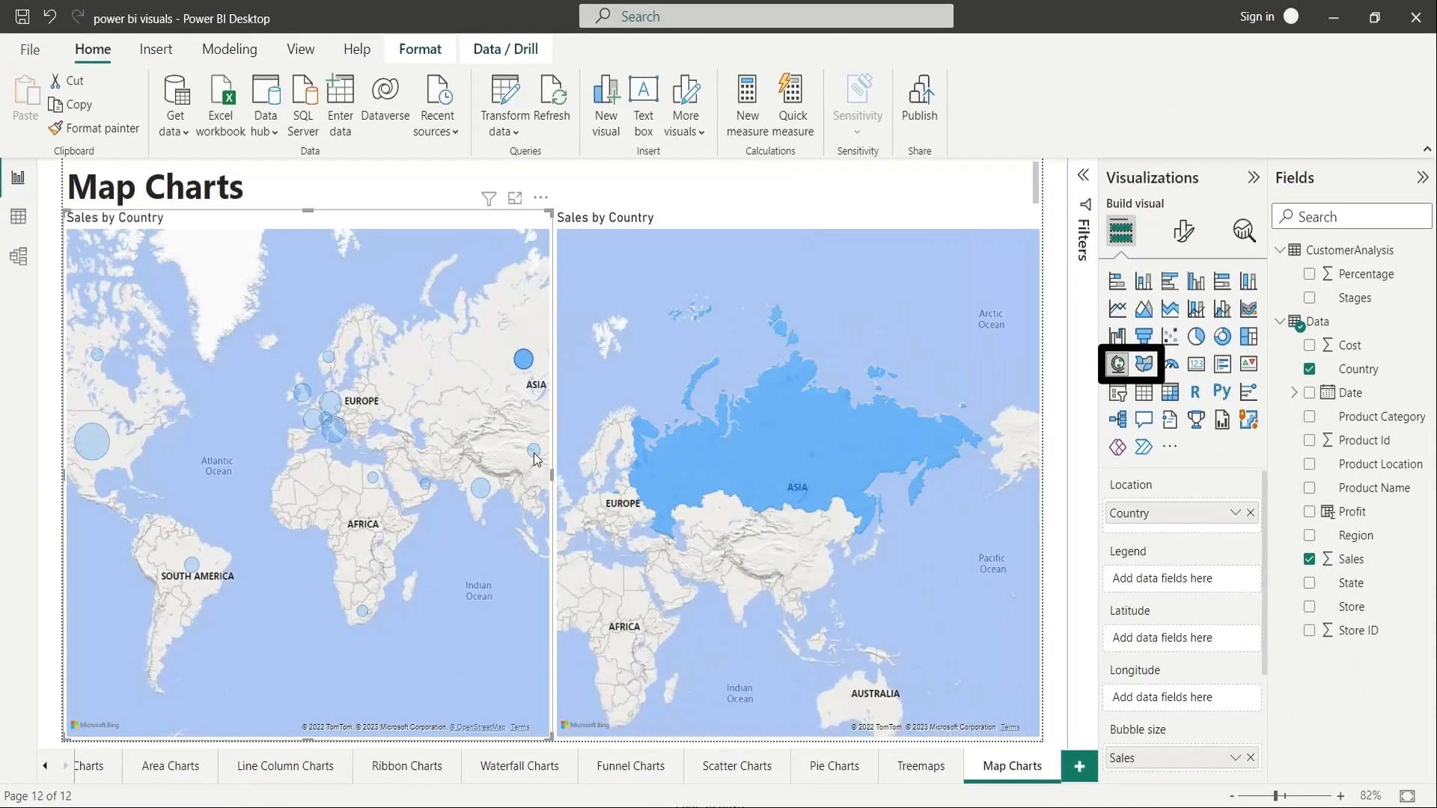
click(534, 451)
click(481, 488)
click(425, 484)
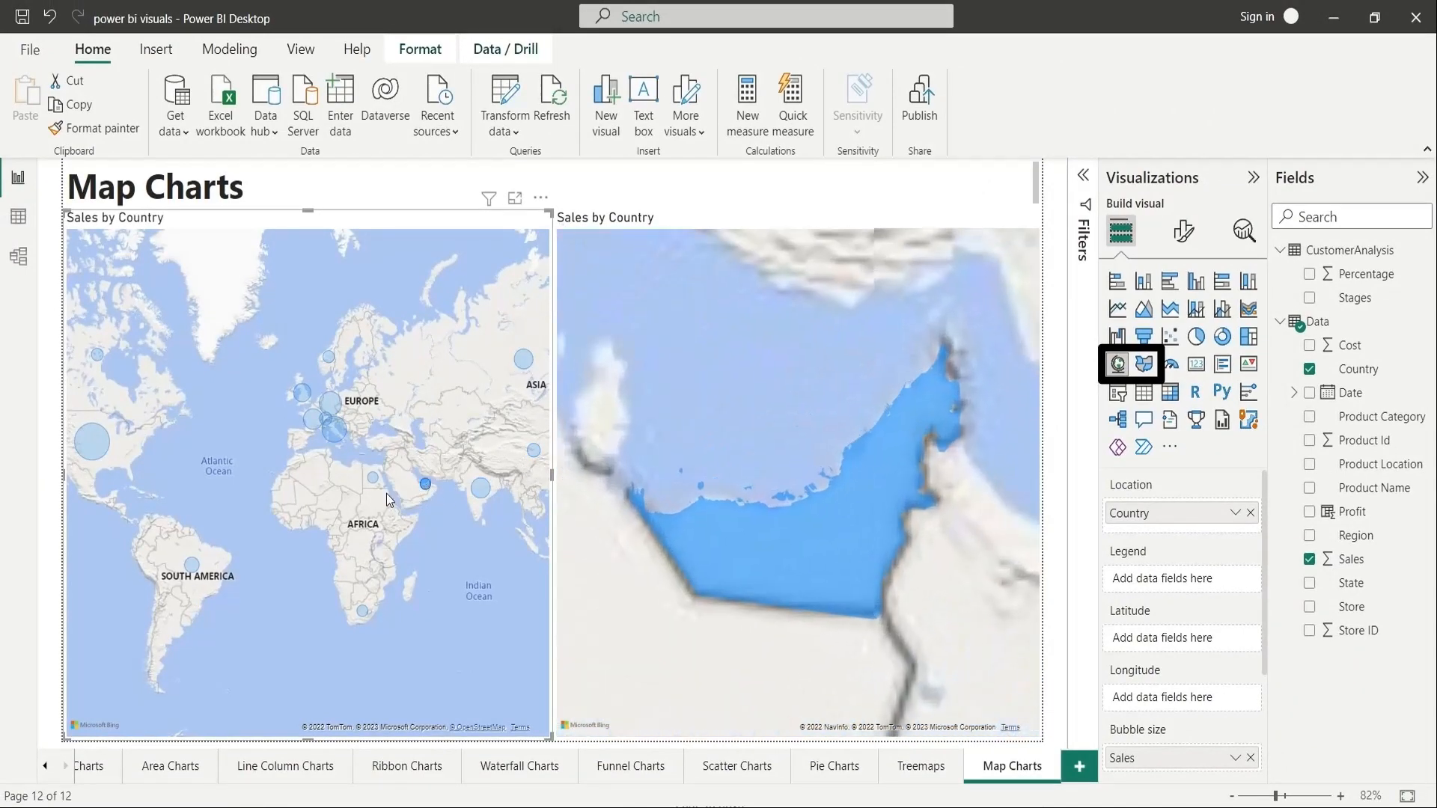
click(362, 611)
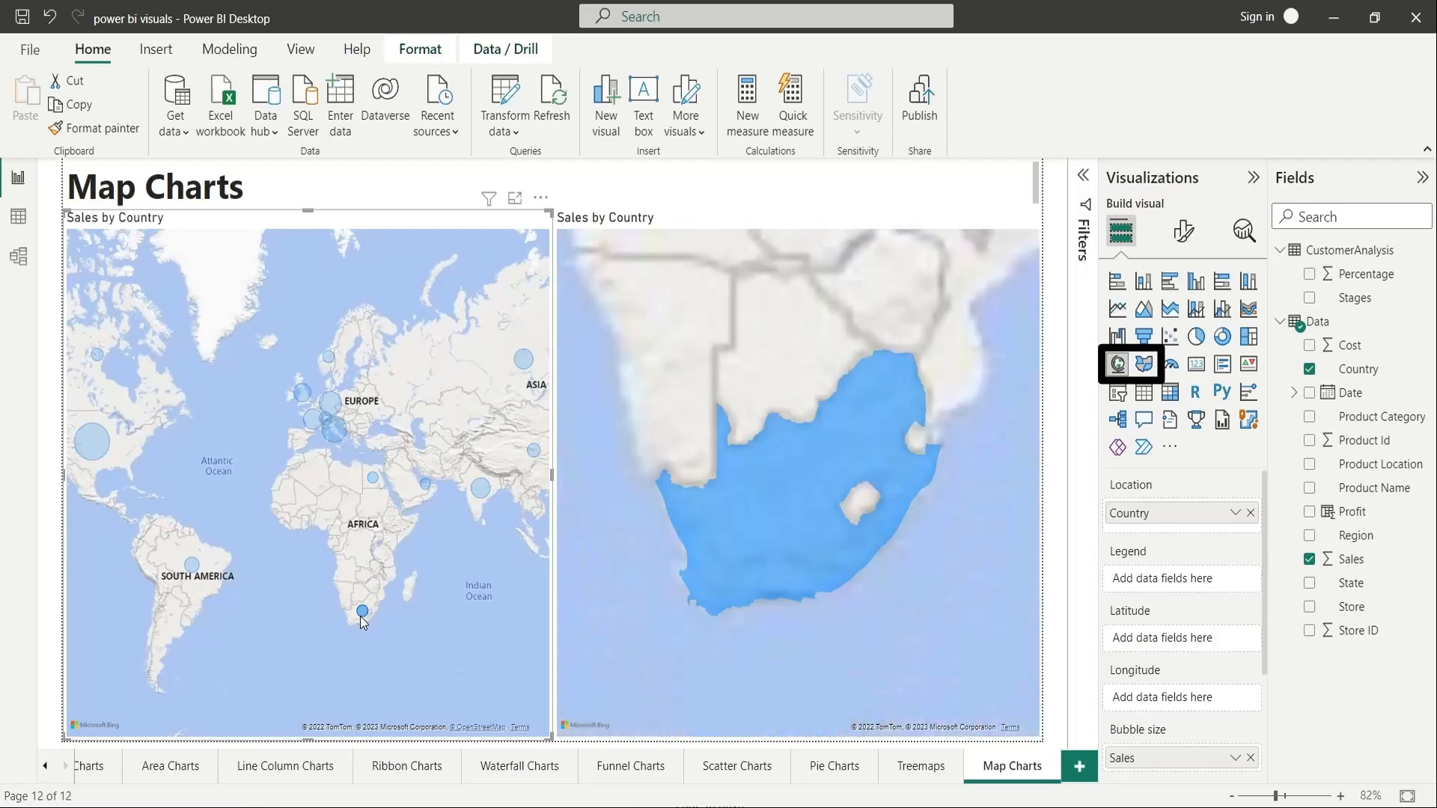
Highlight the Brazil bubble on the Sales by Country map.
click(192, 564)
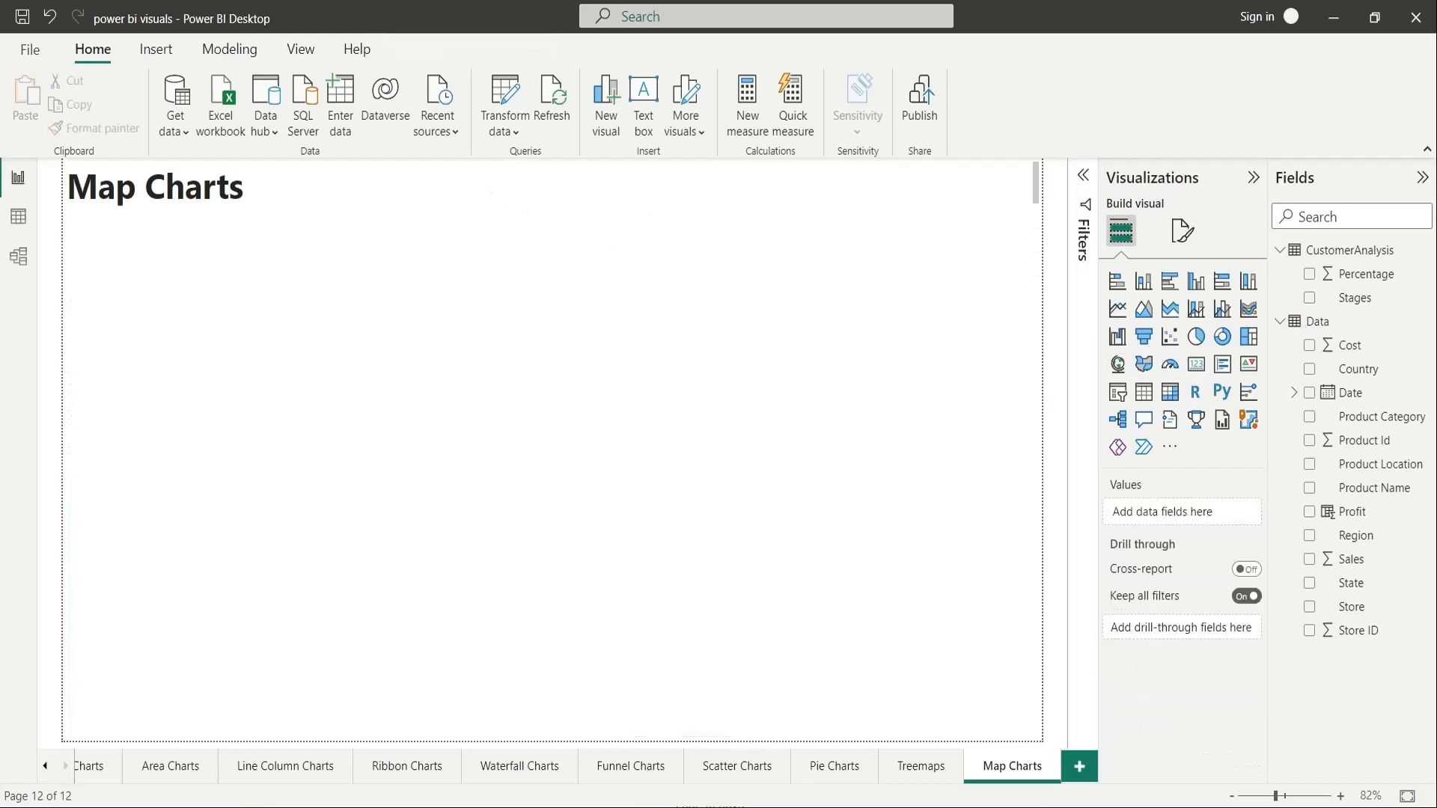
Insert a Map visual on the Map Charts page and resize it to fill the page's left half below the title.
click(1116, 364)
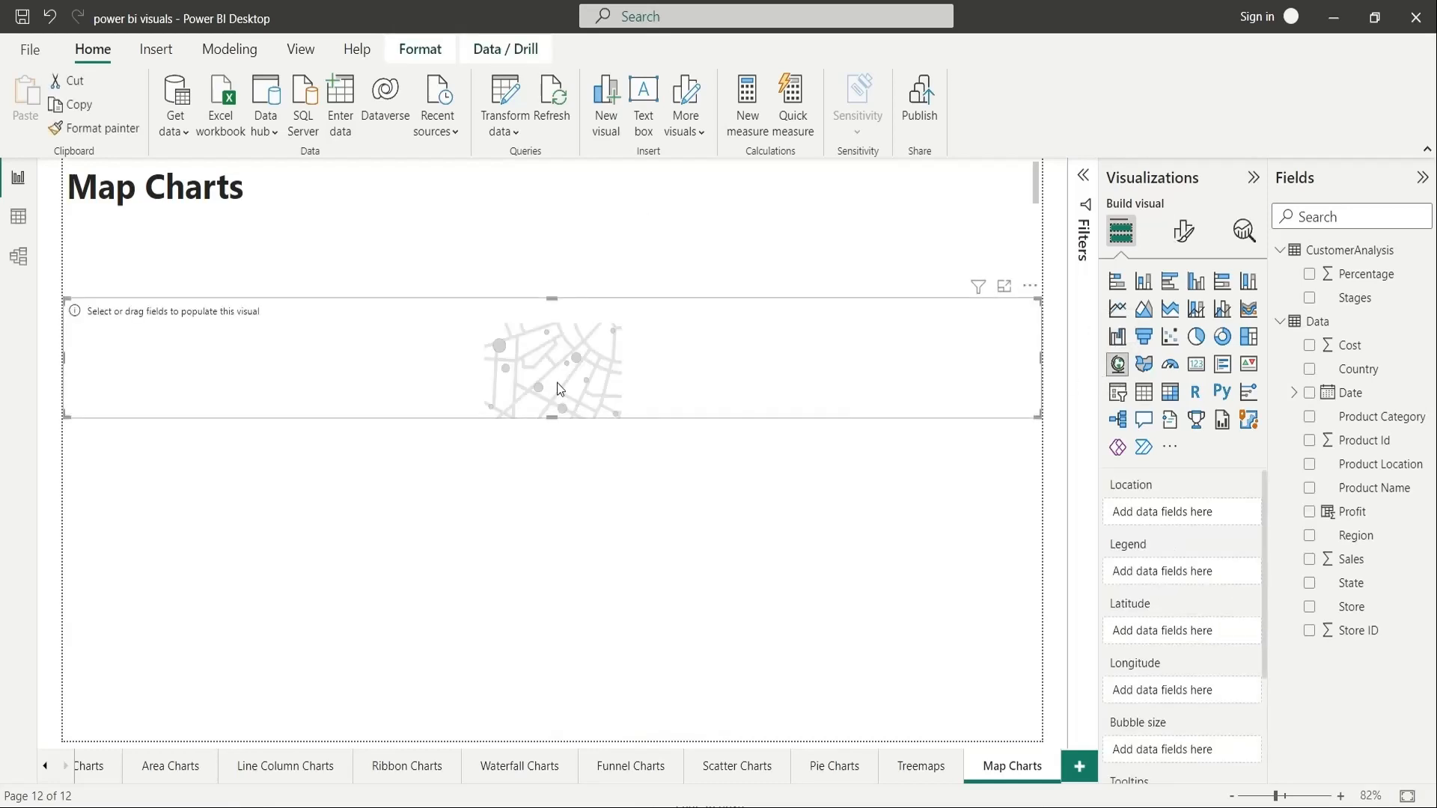
drag(1038, 357, 552, 366)
drag(305, 305, 304, 225)
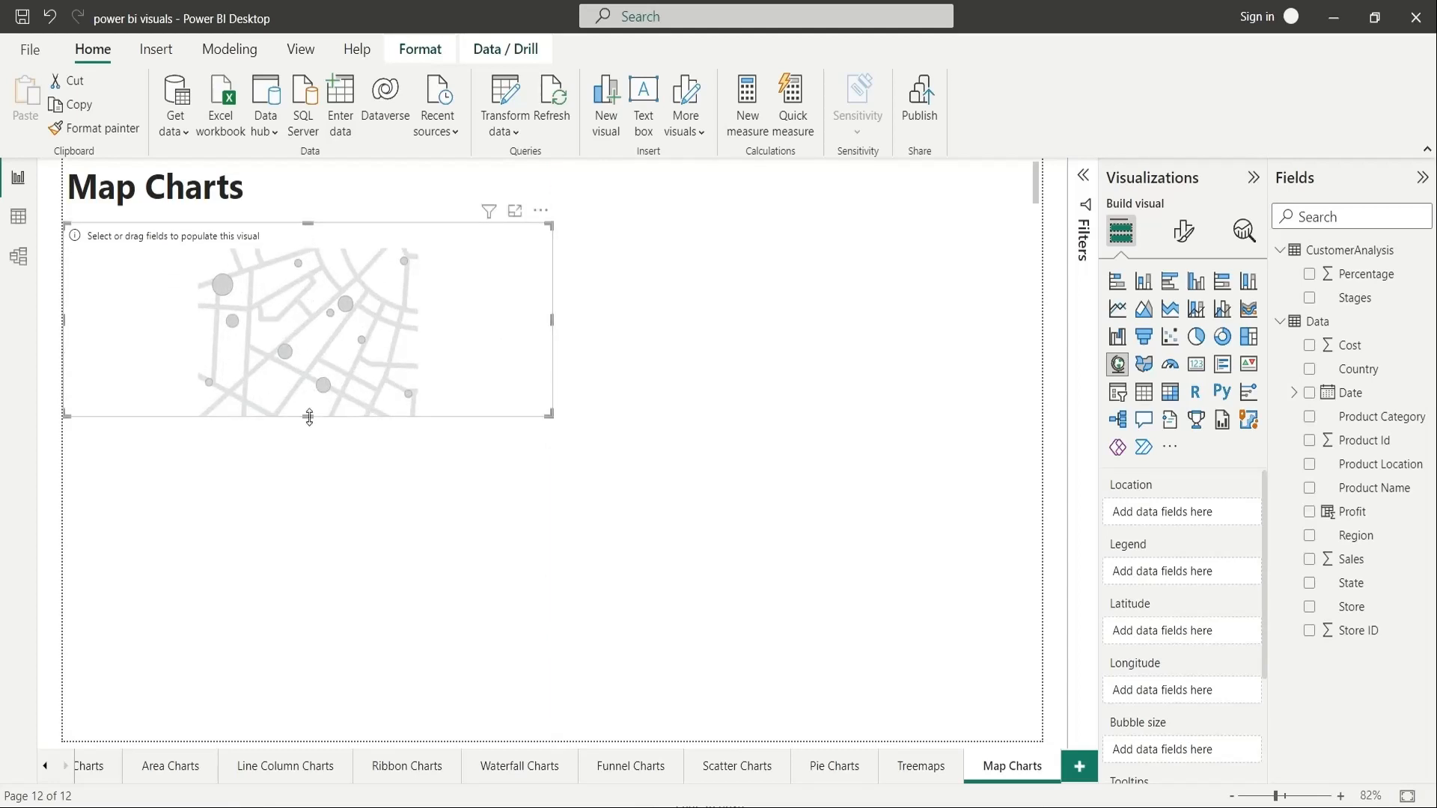
drag(309, 418, 310, 739)
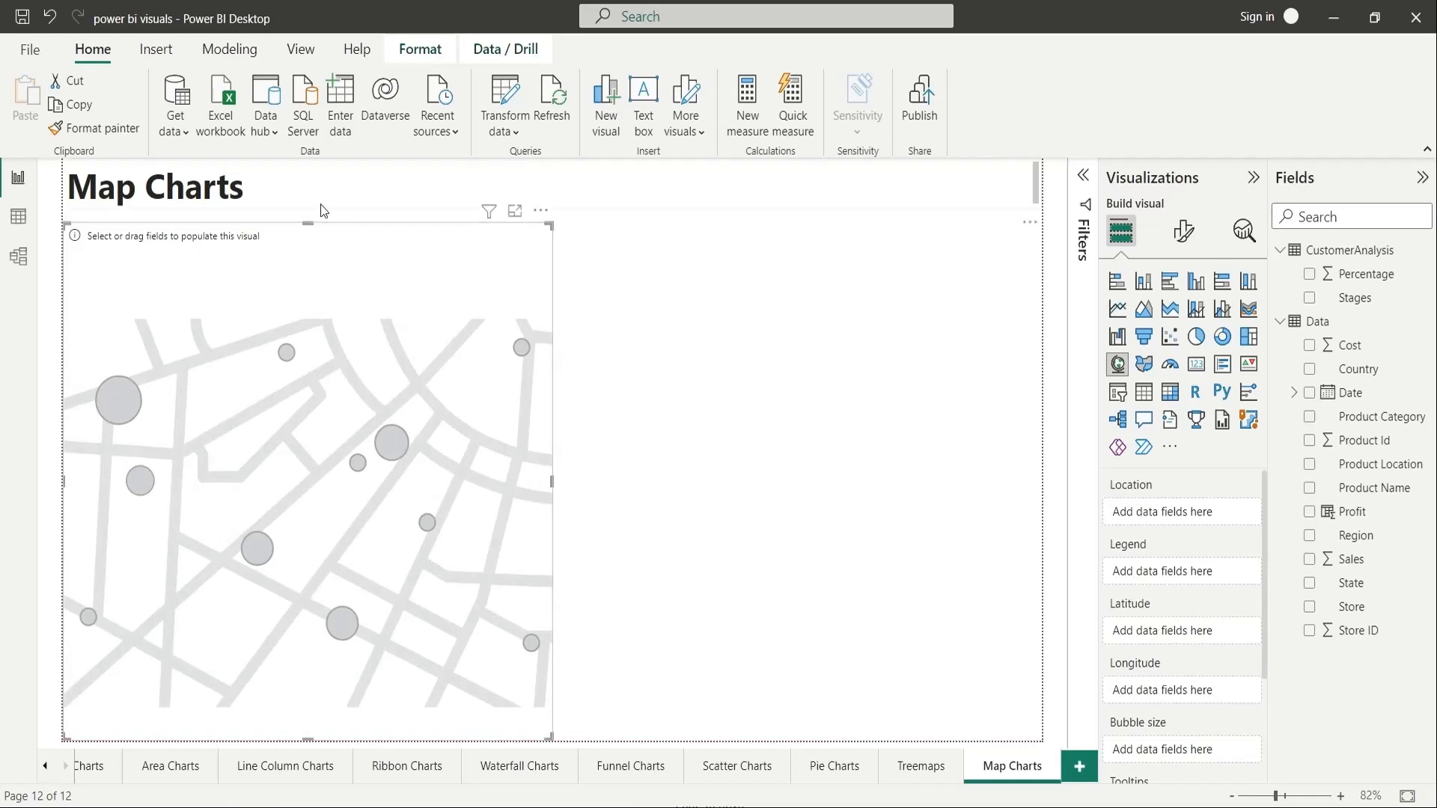
drag(308, 224, 308, 212)
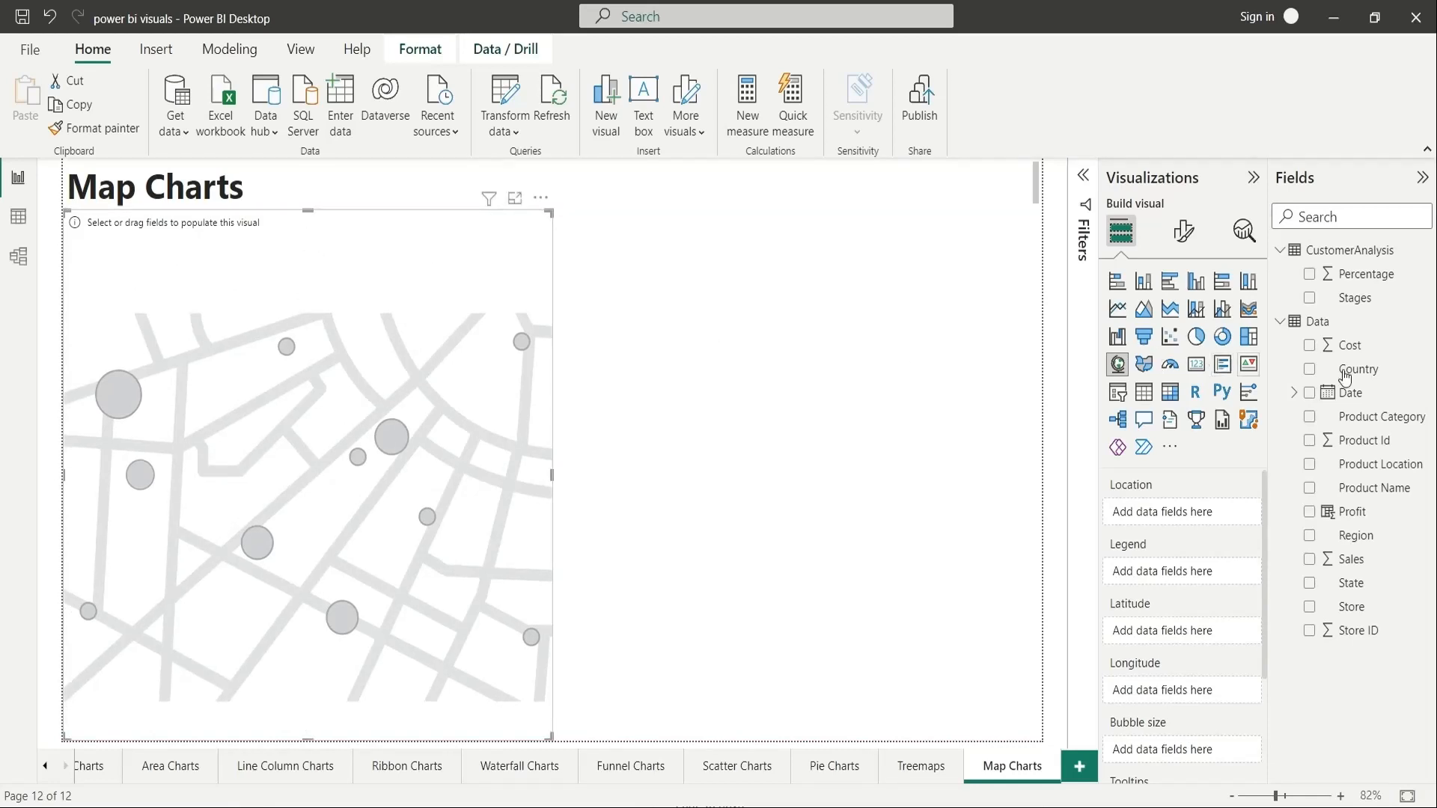
Set the map's location to Country and bubble size to Sales, renaming the size field to Sales.
drag(1356, 369, 1196, 512)
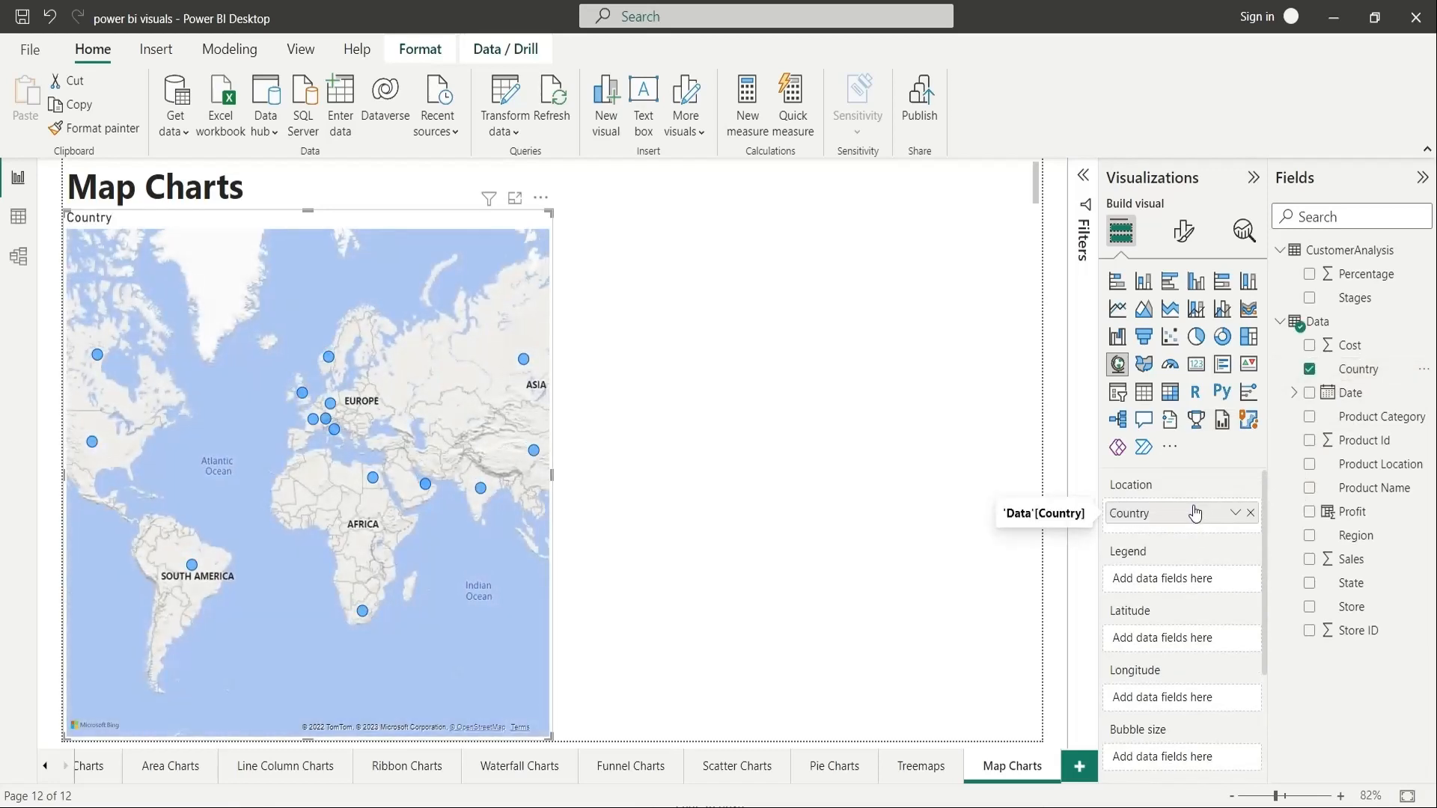
drag(1343, 563, 1049, 751)
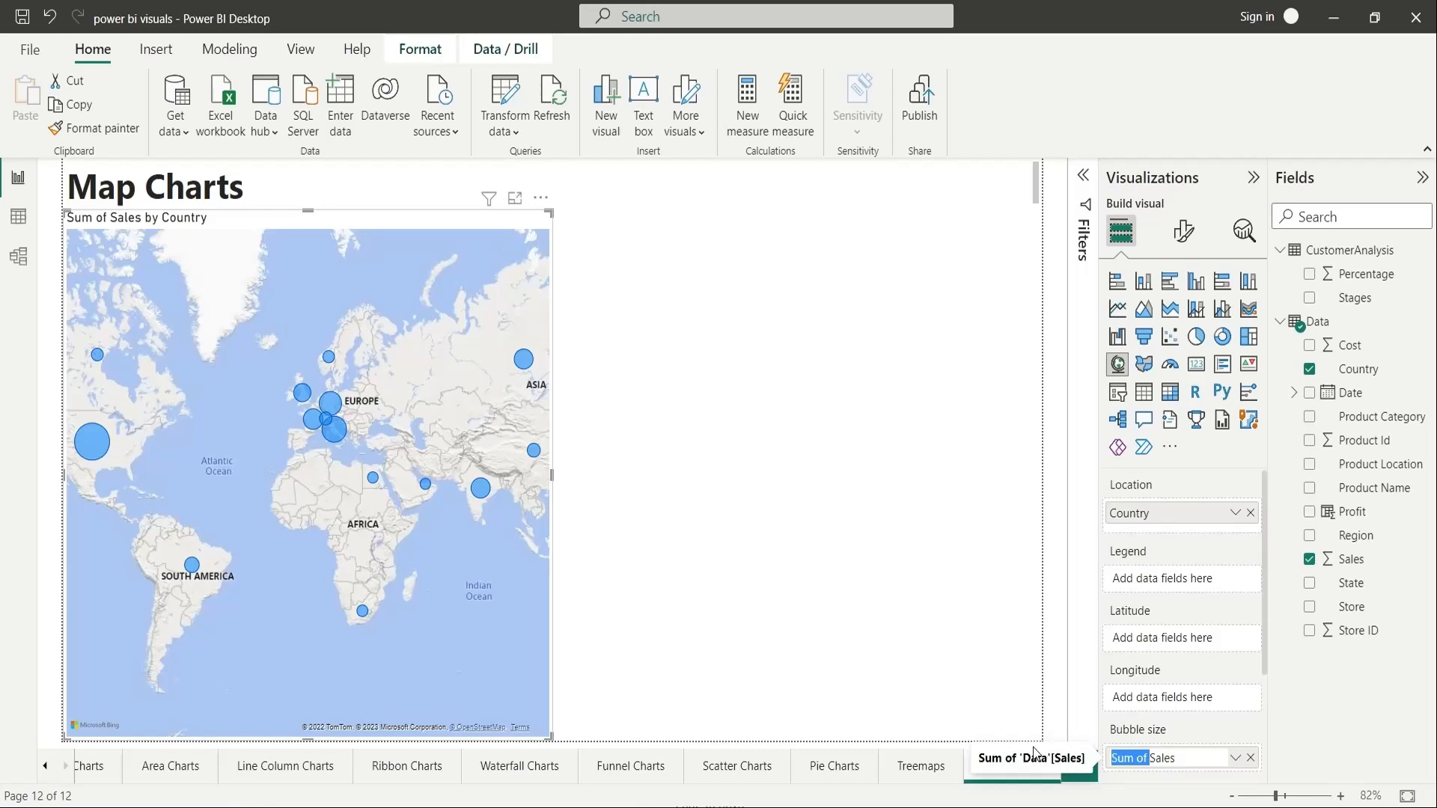
key(BackSpace)
key(Return)
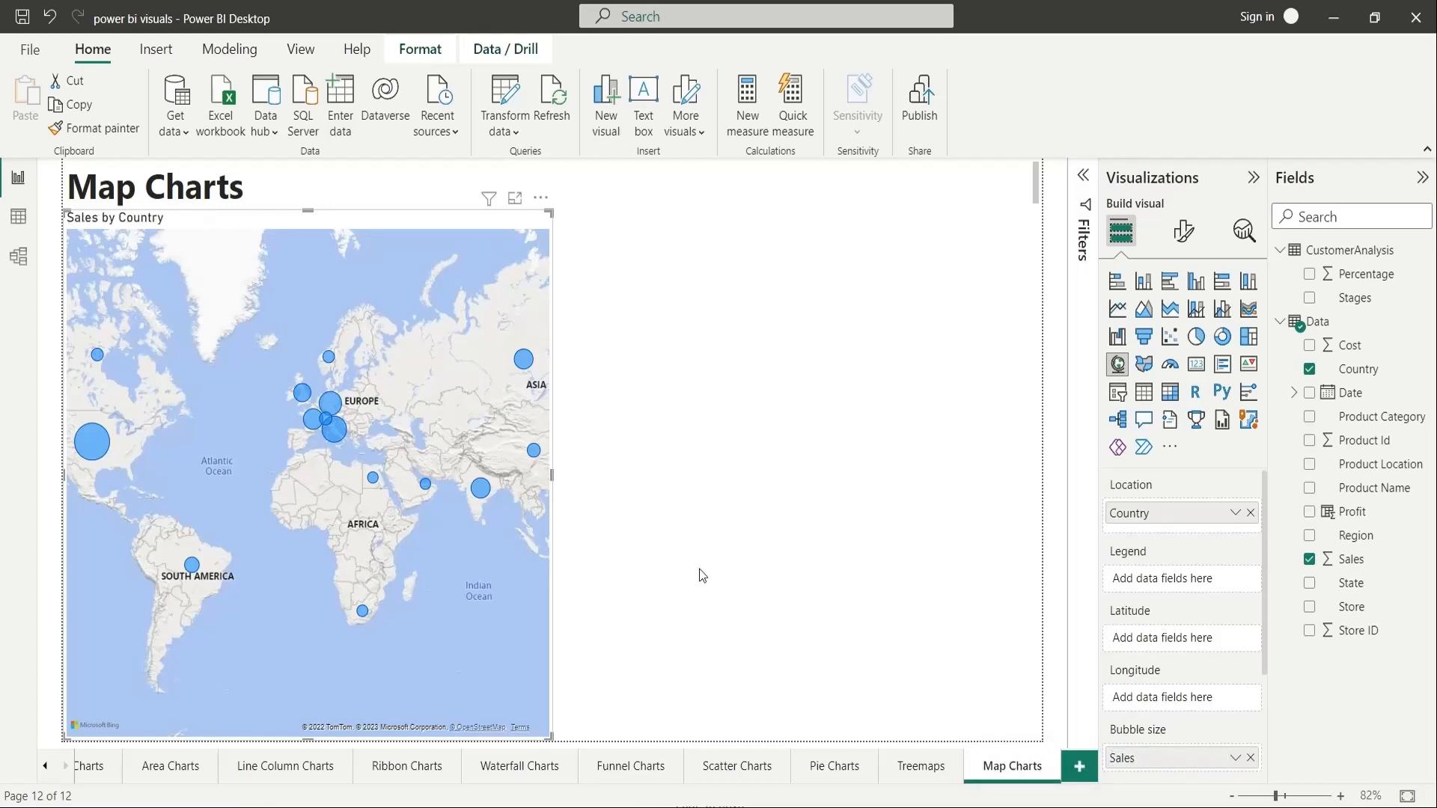
Insert a Filled map visual beside the bubble map, with Country as its location.
click(636, 532)
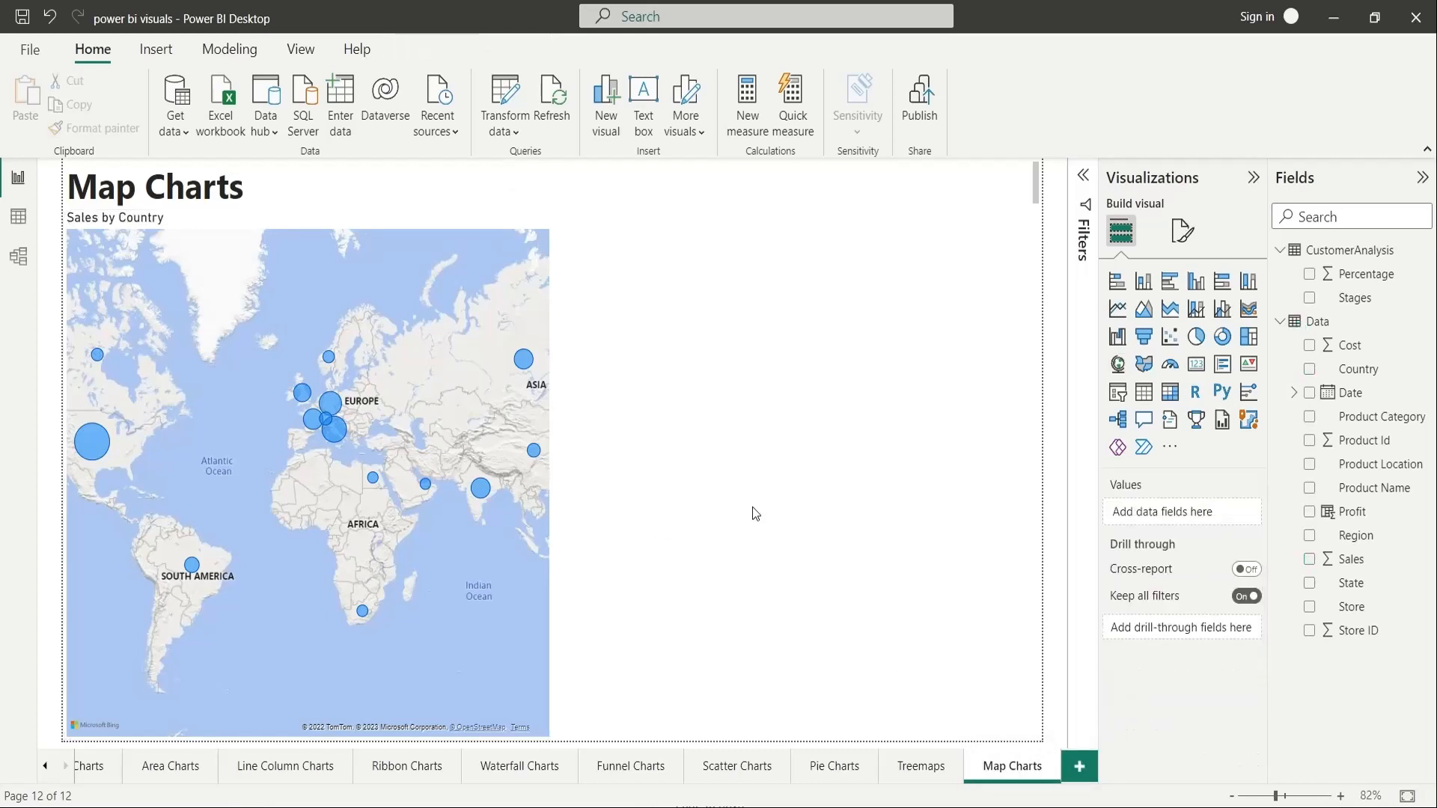
click(1144, 365)
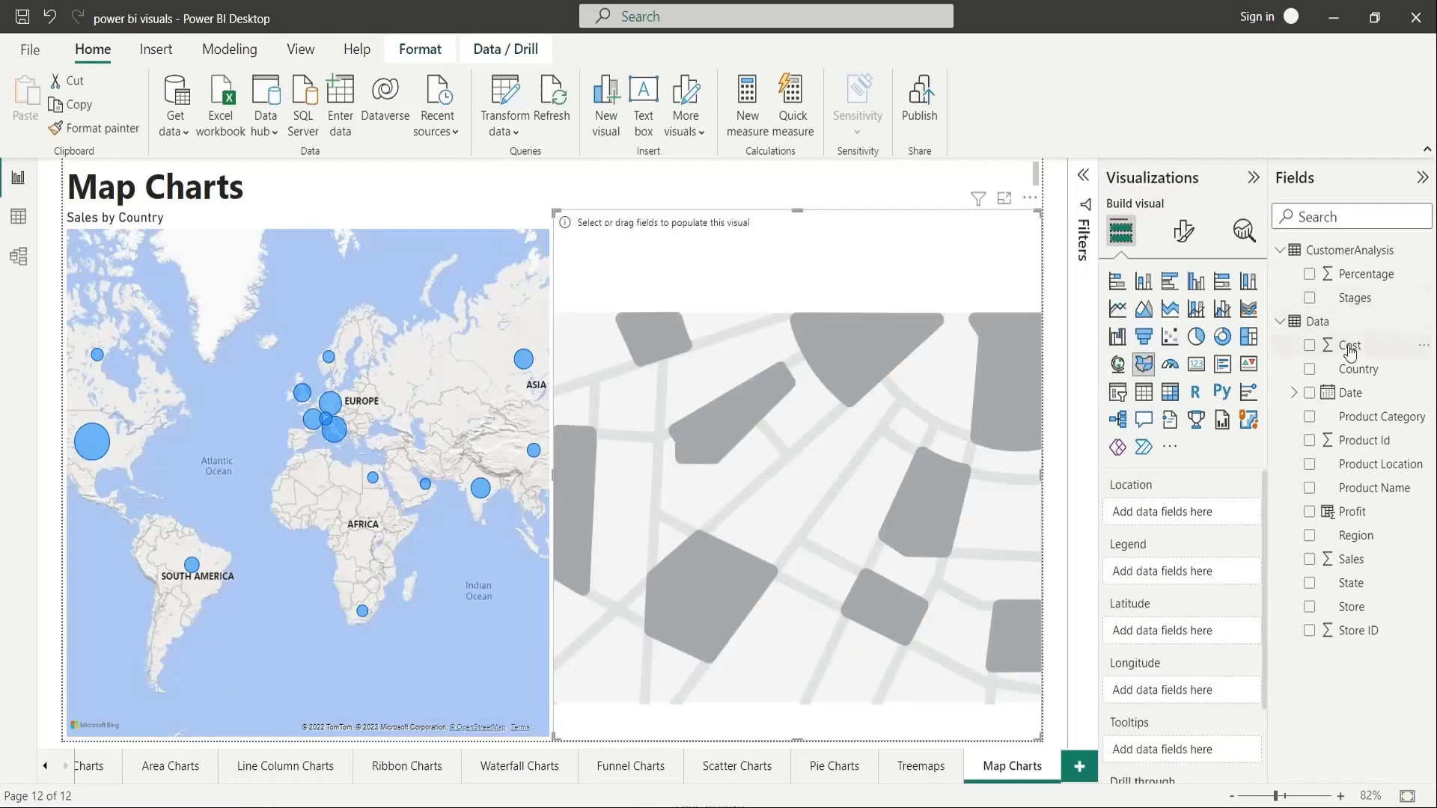
drag(1360, 369, 1207, 509)
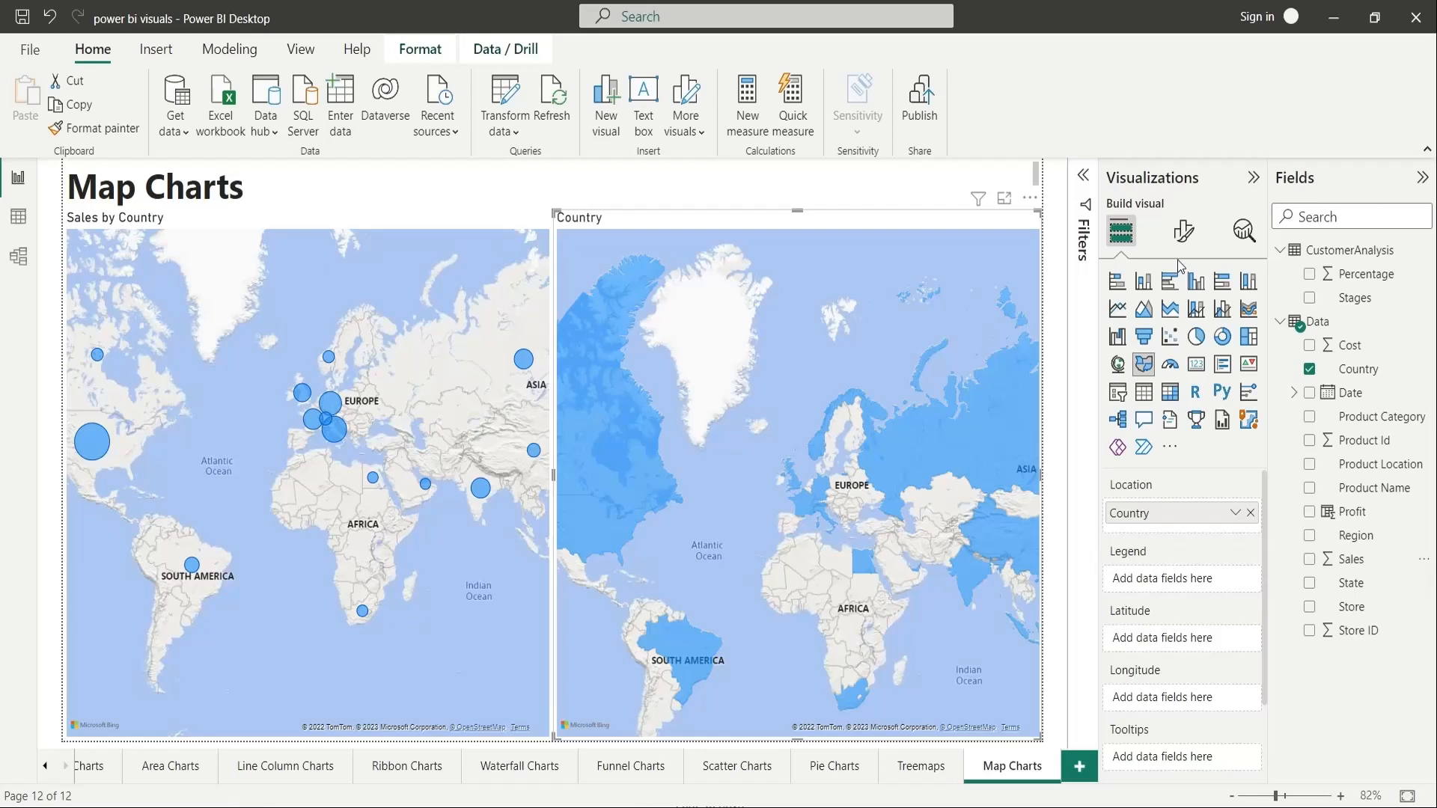
Apply conditional formatting to the filled map's default fill colour as a gradient based on Sum of Sales.
click(1183, 232)
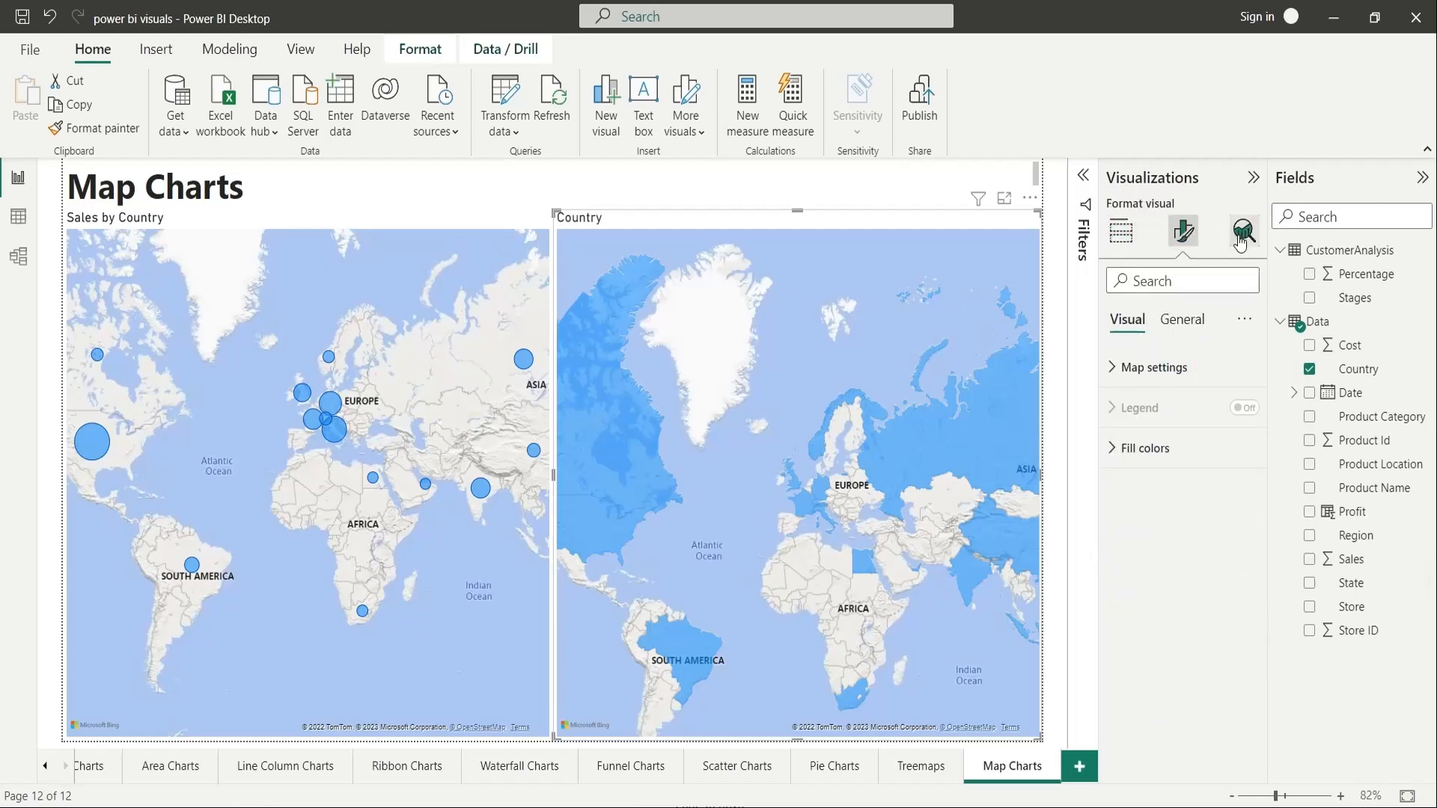
click(1156, 368)
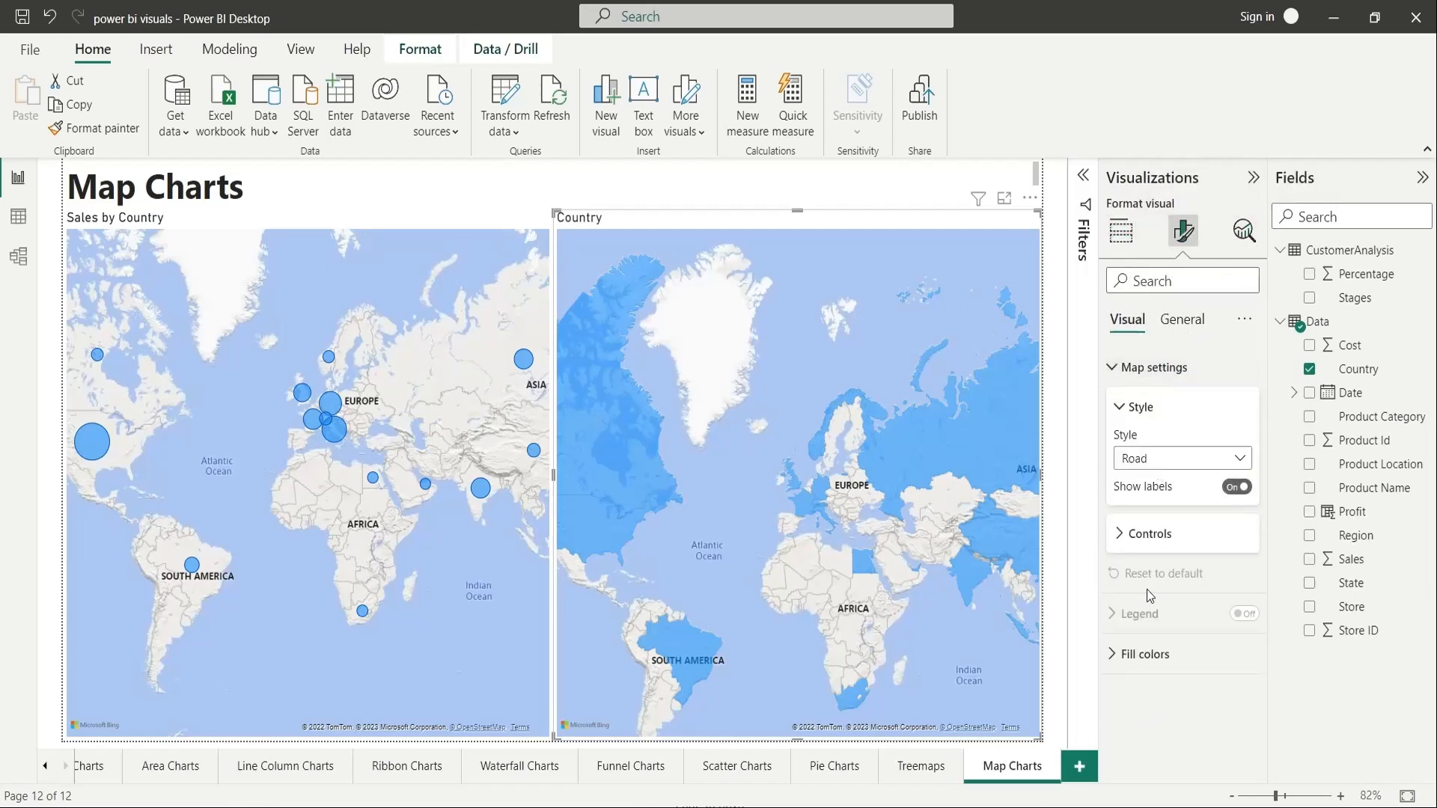
click(1126, 653)
scroll(1176, 630, down, 1)
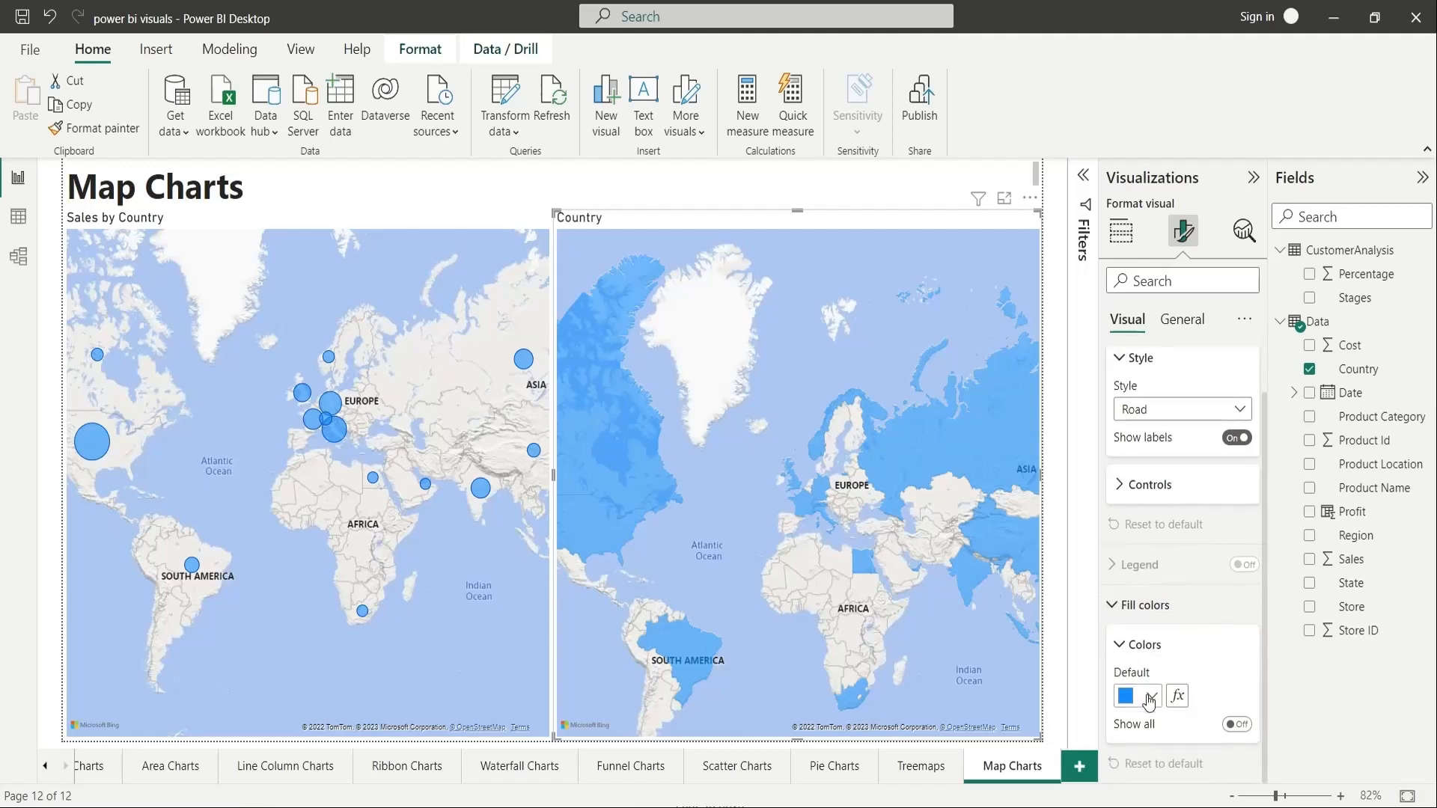
click(1177, 696)
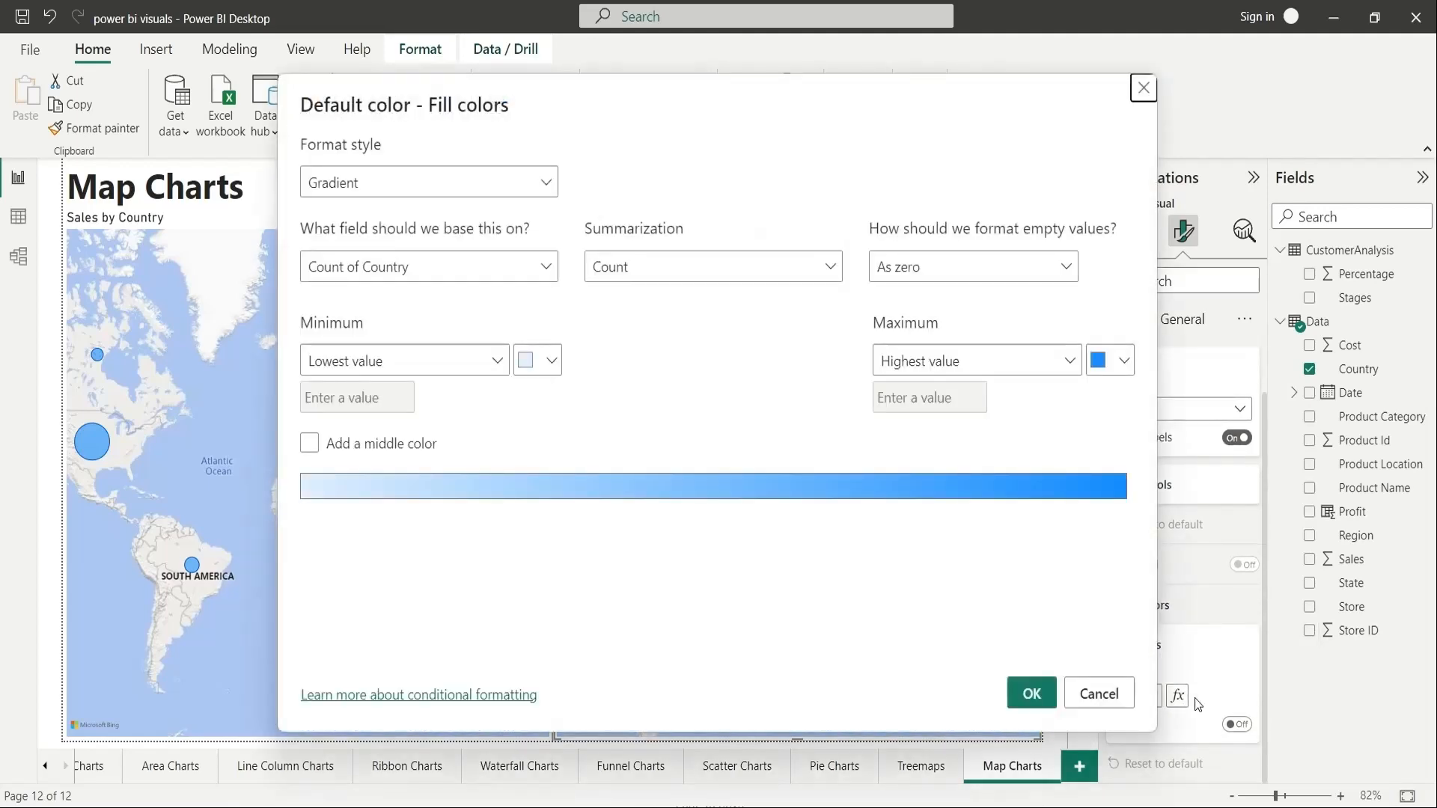
click(522, 270)
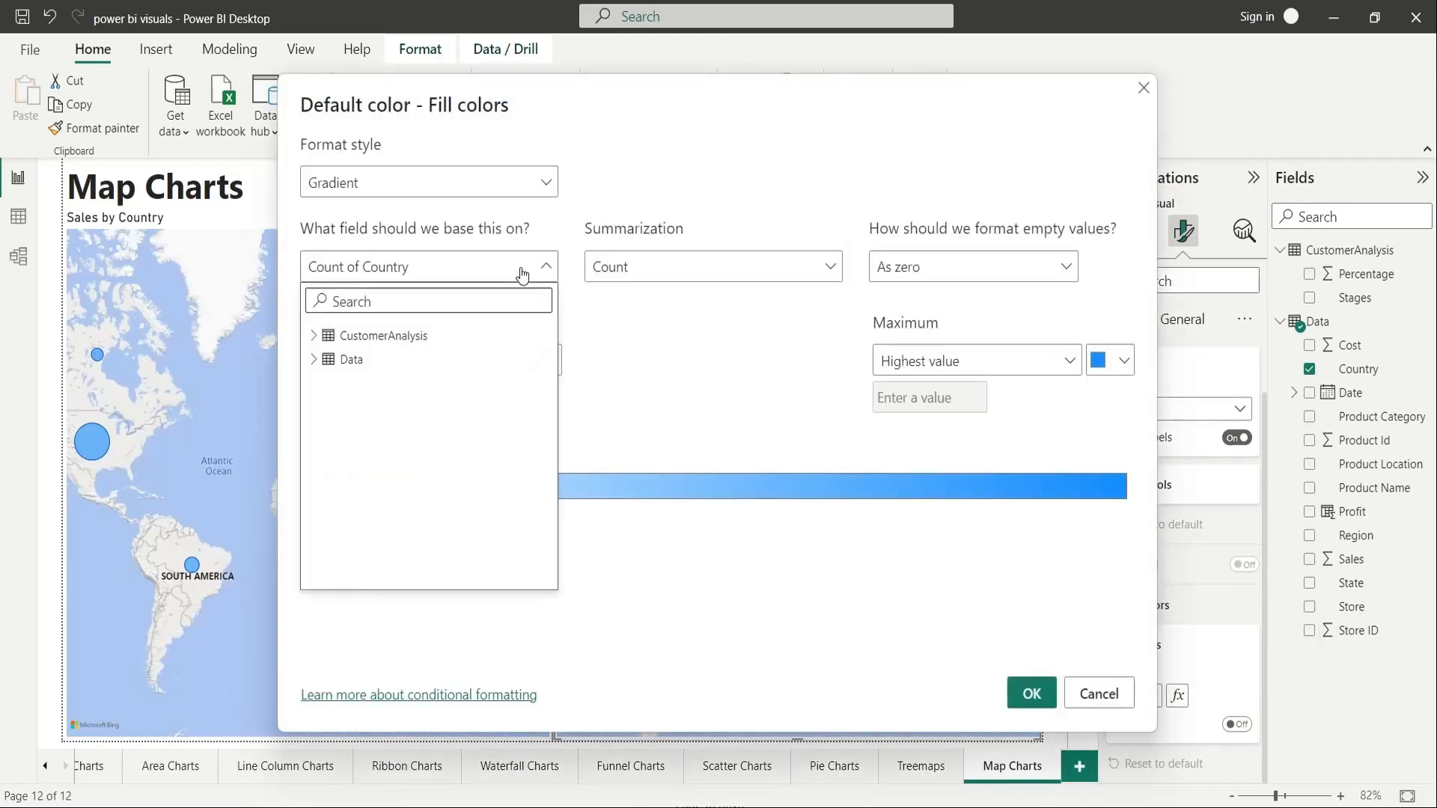
click(314, 360)
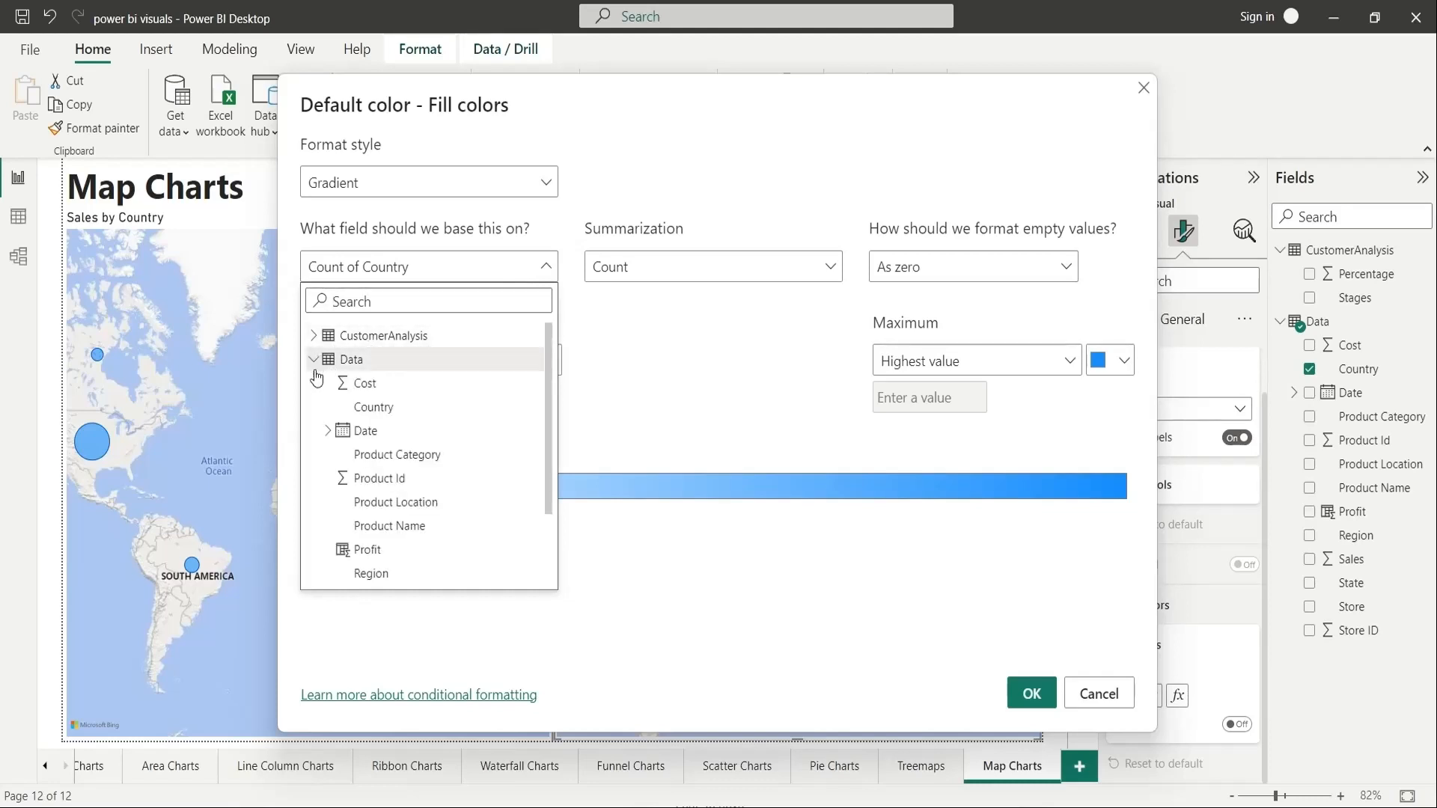
scroll(370, 500, down, 3)
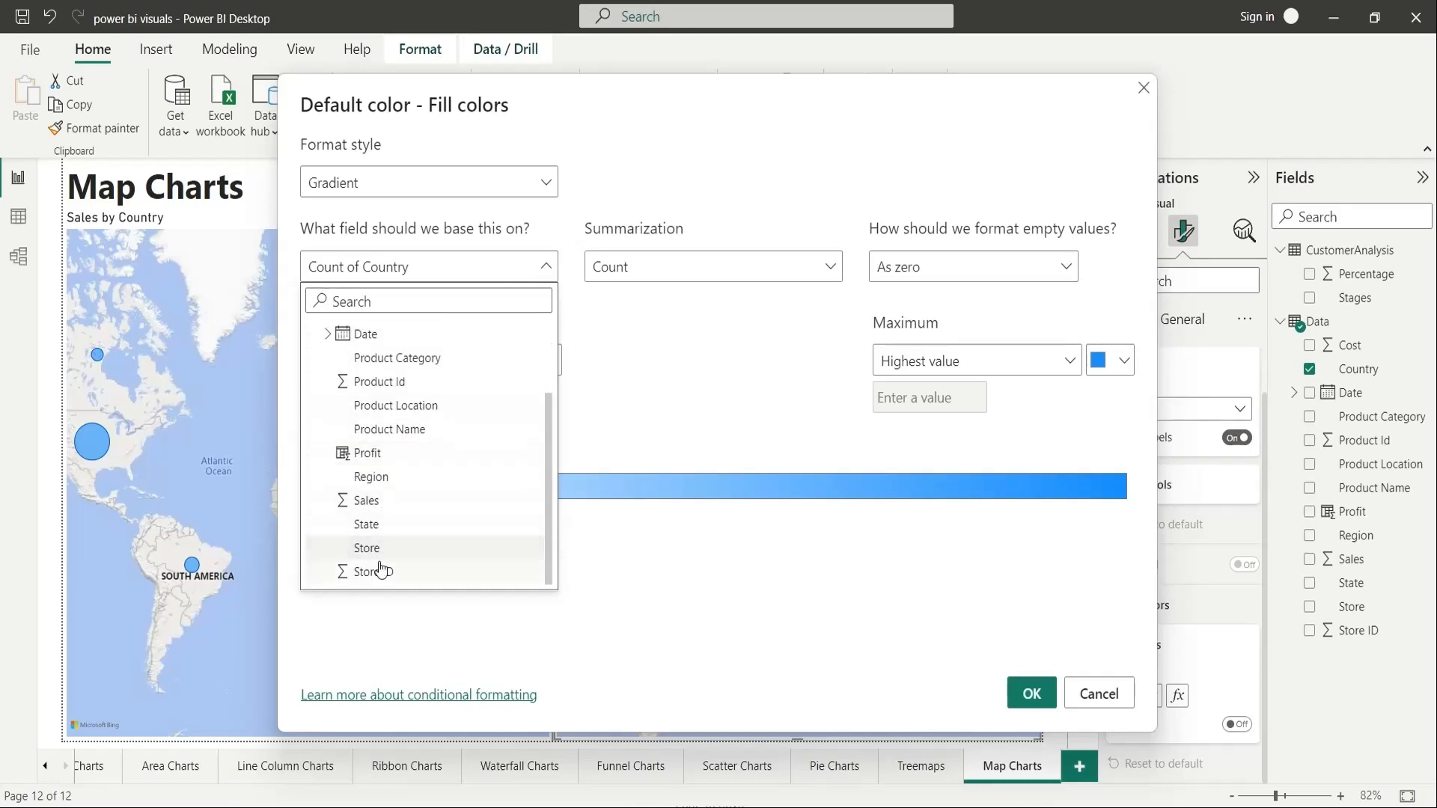
click(357, 498)
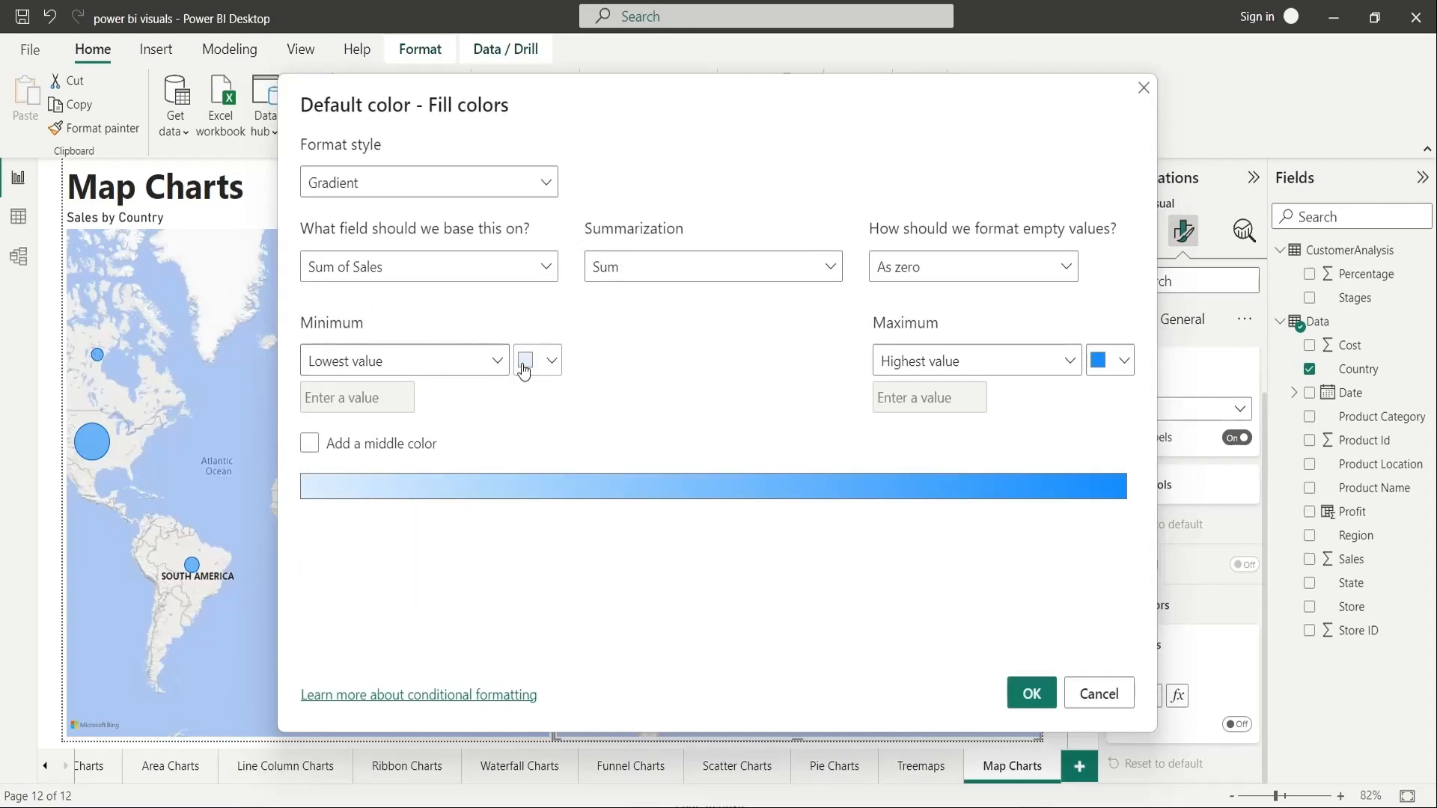
click(1015, 704)
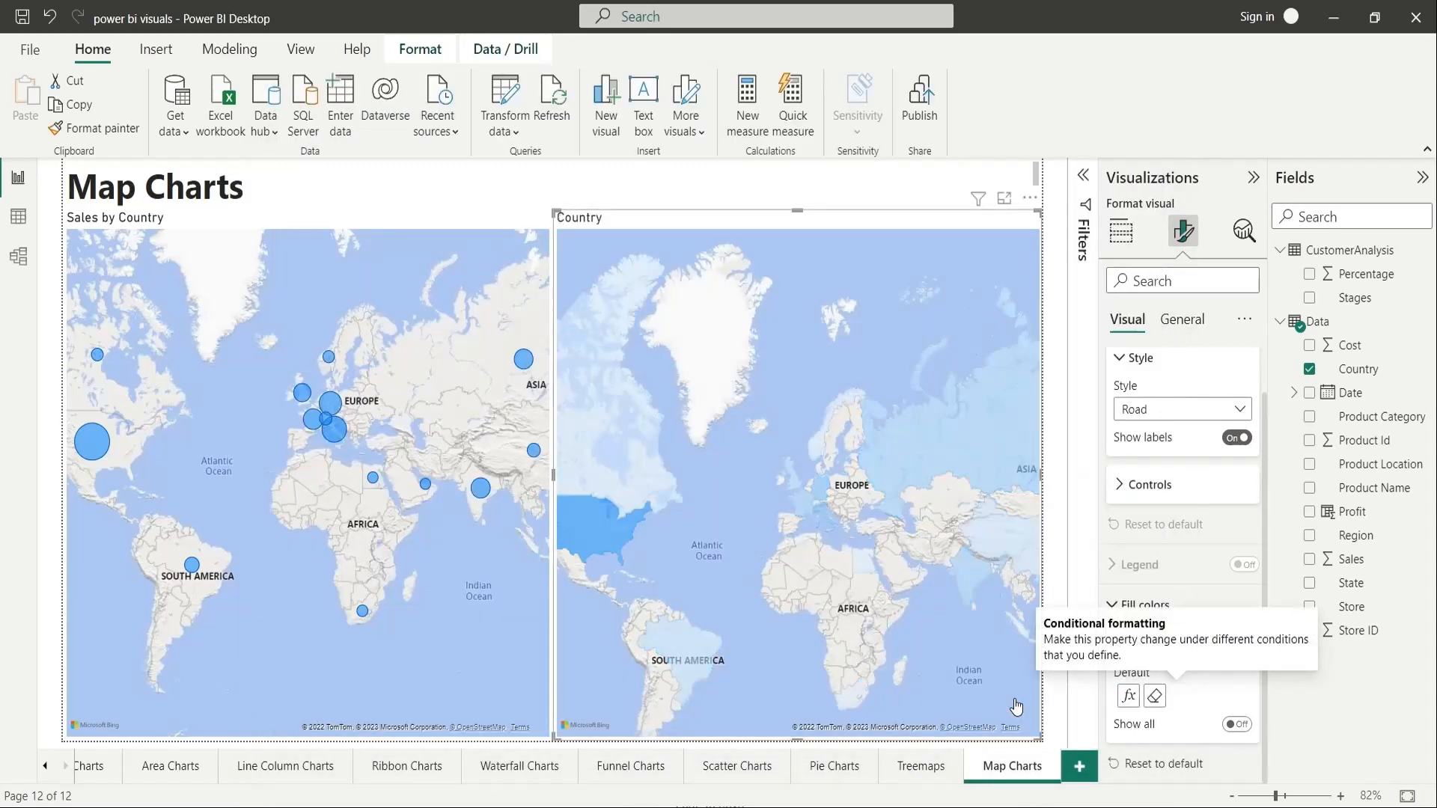
Add Sales to the filled map's tooltips and rename that field to Sales.
mouse_move(615, 527)
click(1121, 232)
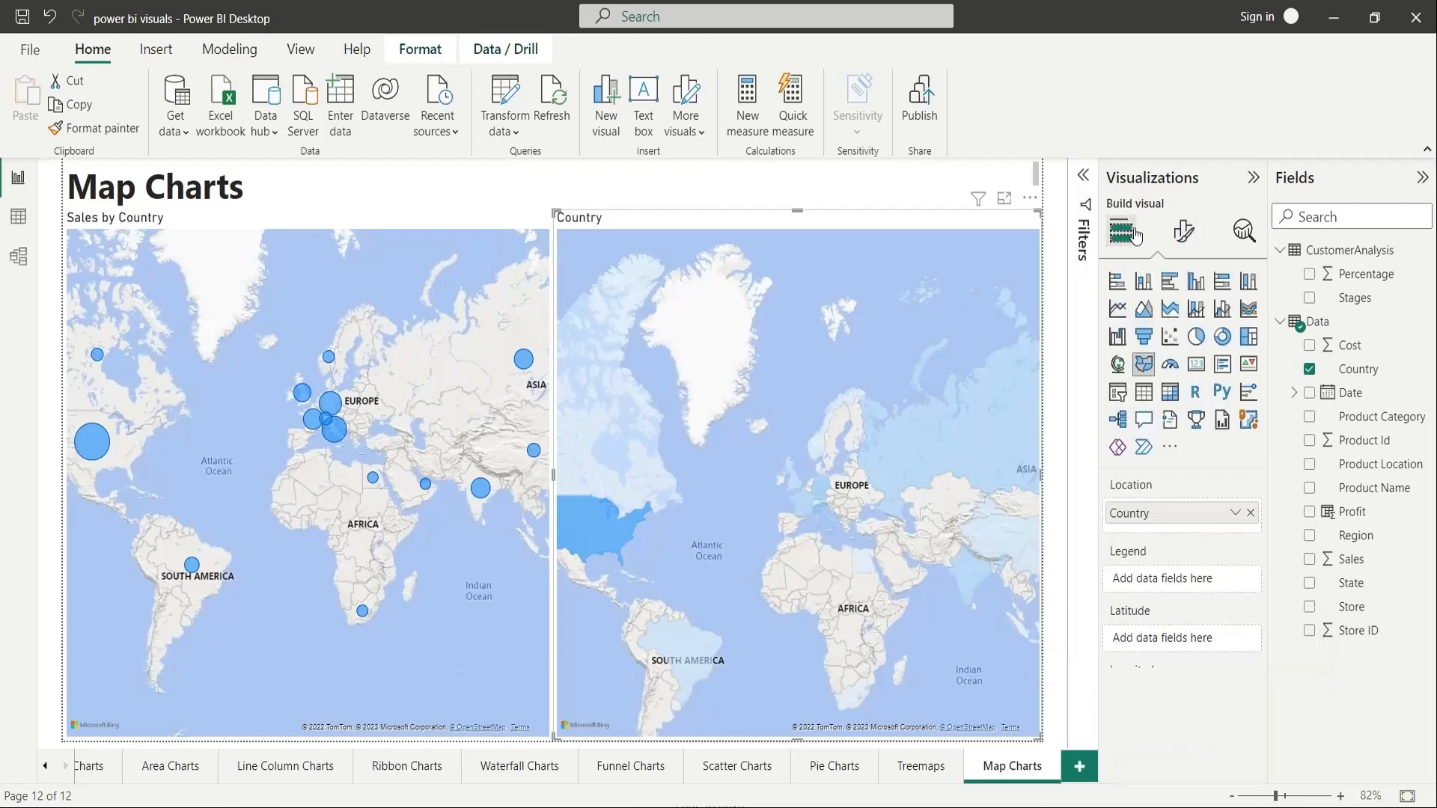
drag(1351, 561, 1181, 762)
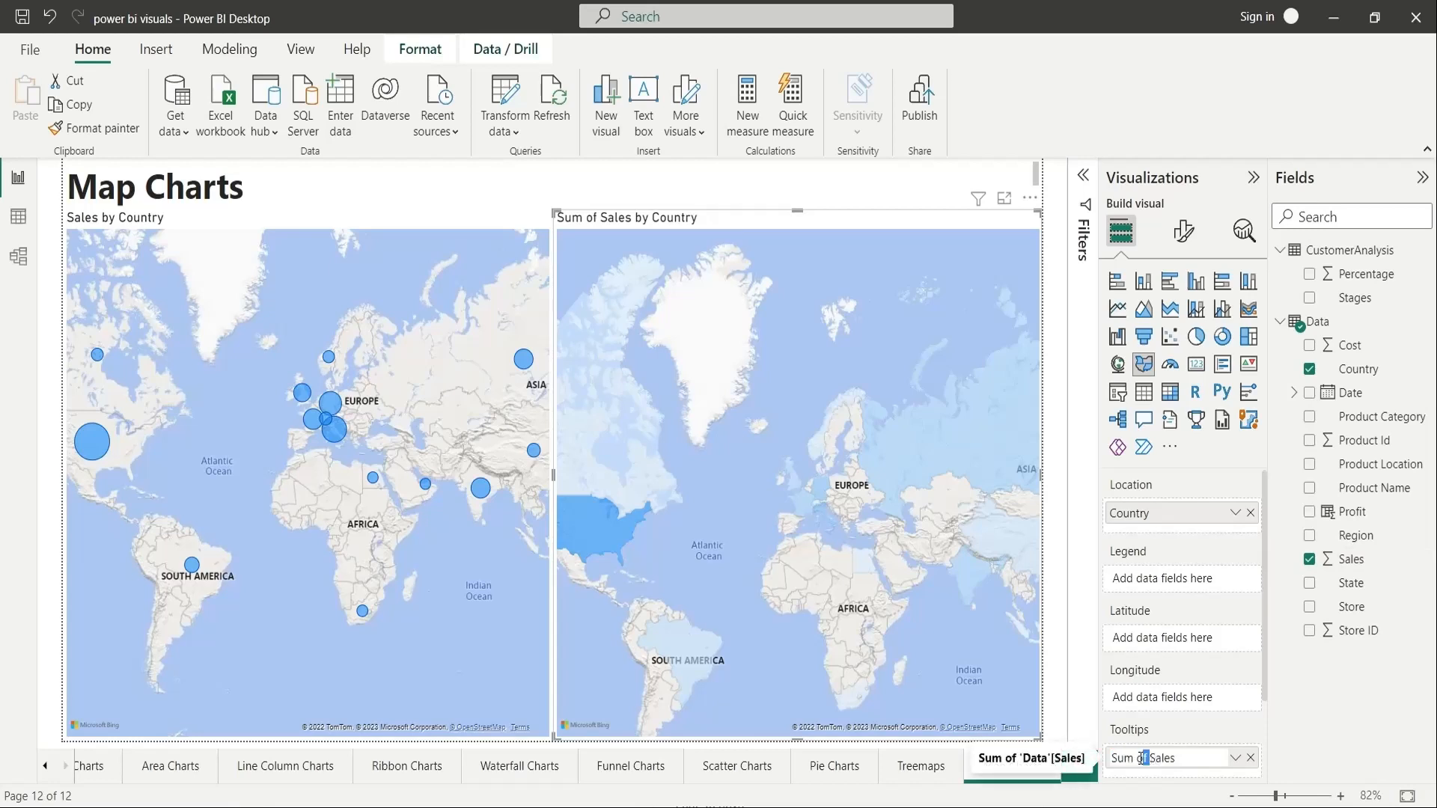
drag(1140, 757, 1019, 750)
key(BackSpace)
click(1124, 737)
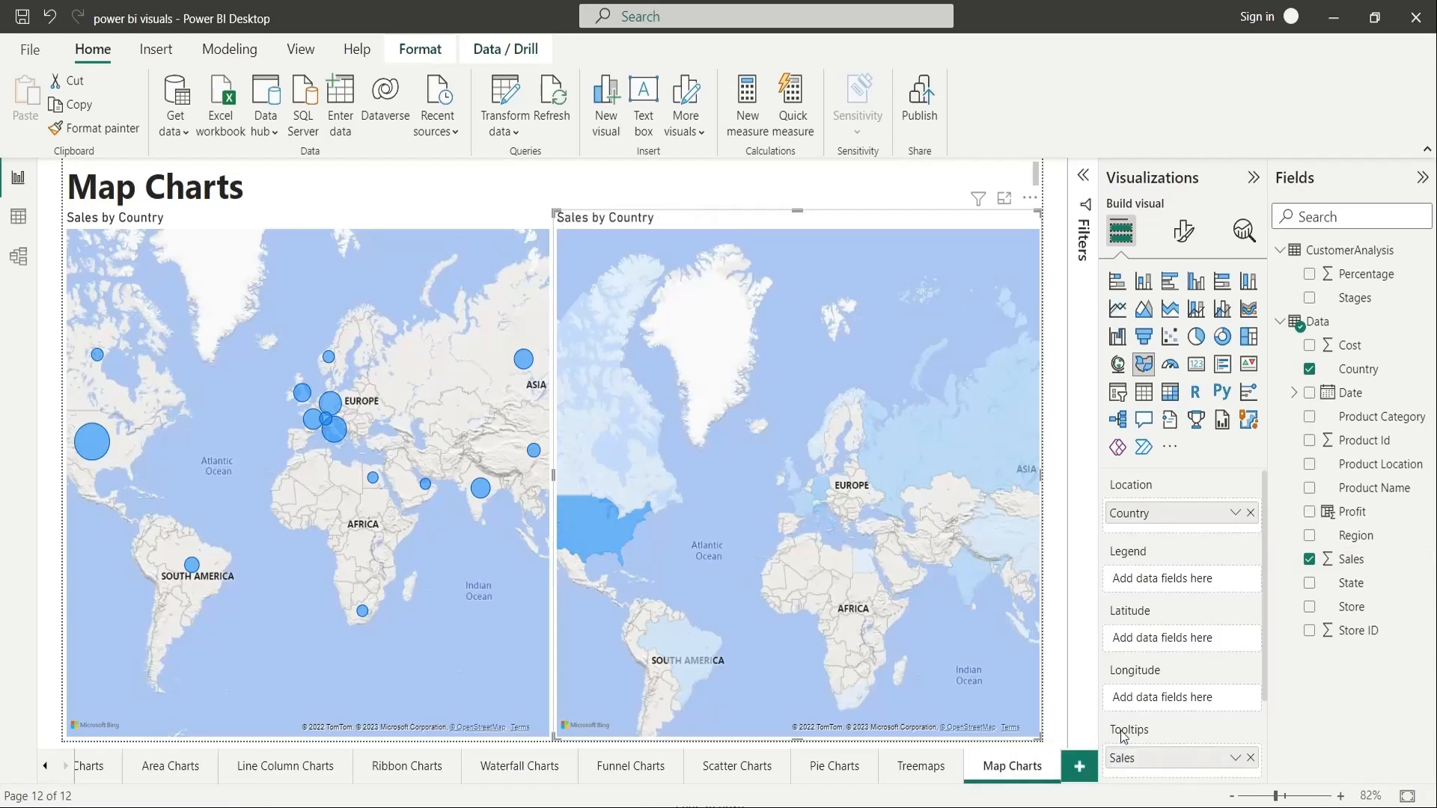
Highlight the Canada, Switzerland, Italy, Norway, Russia, India, United Arab Emirates, South Africa and Brazil bubbles in turn to cross-filter the filled map.
mouse_move(585, 518)
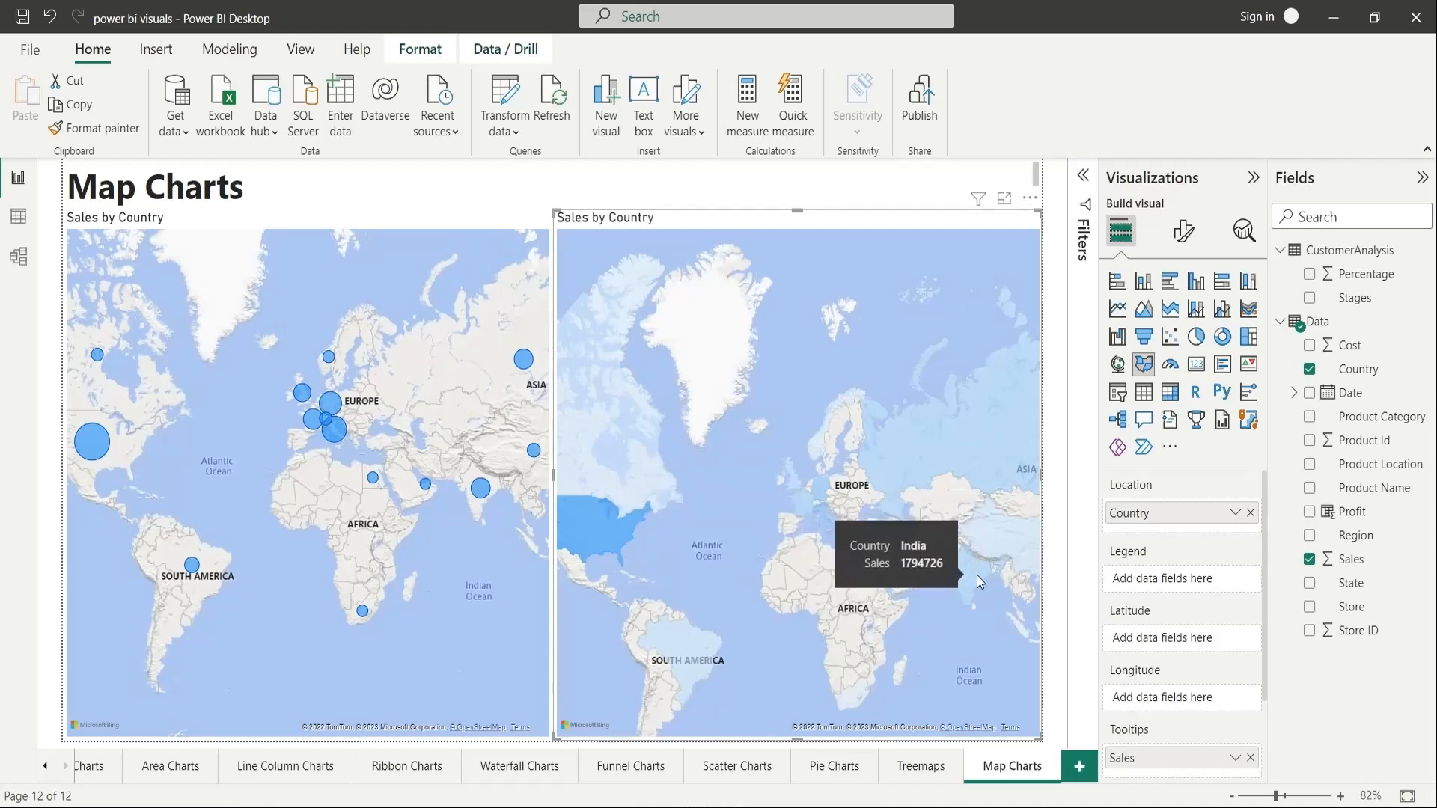
click(327, 408)
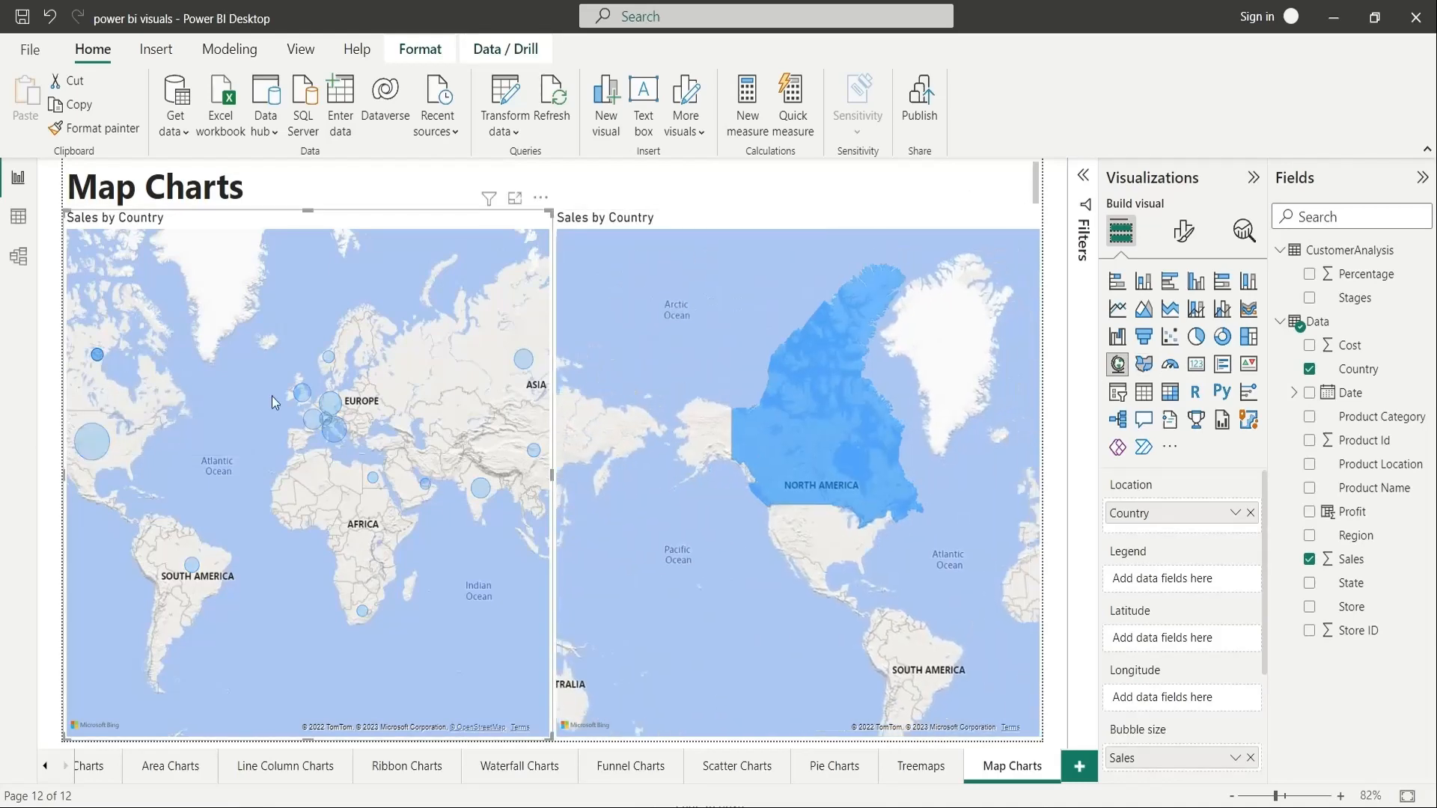
click(327, 419)
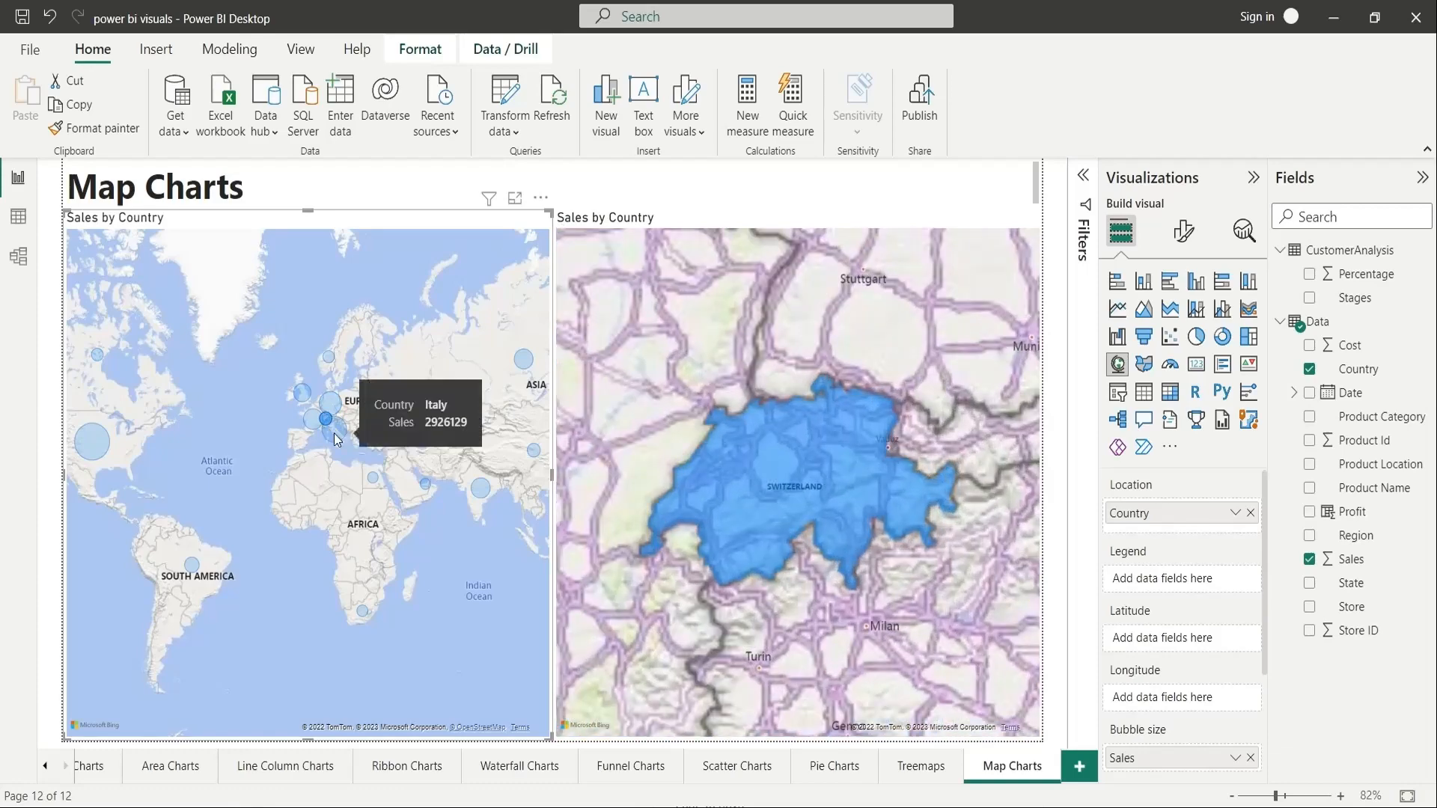
click(334, 431)
click(329, 357)
click(523, 359)
click(481, 488)
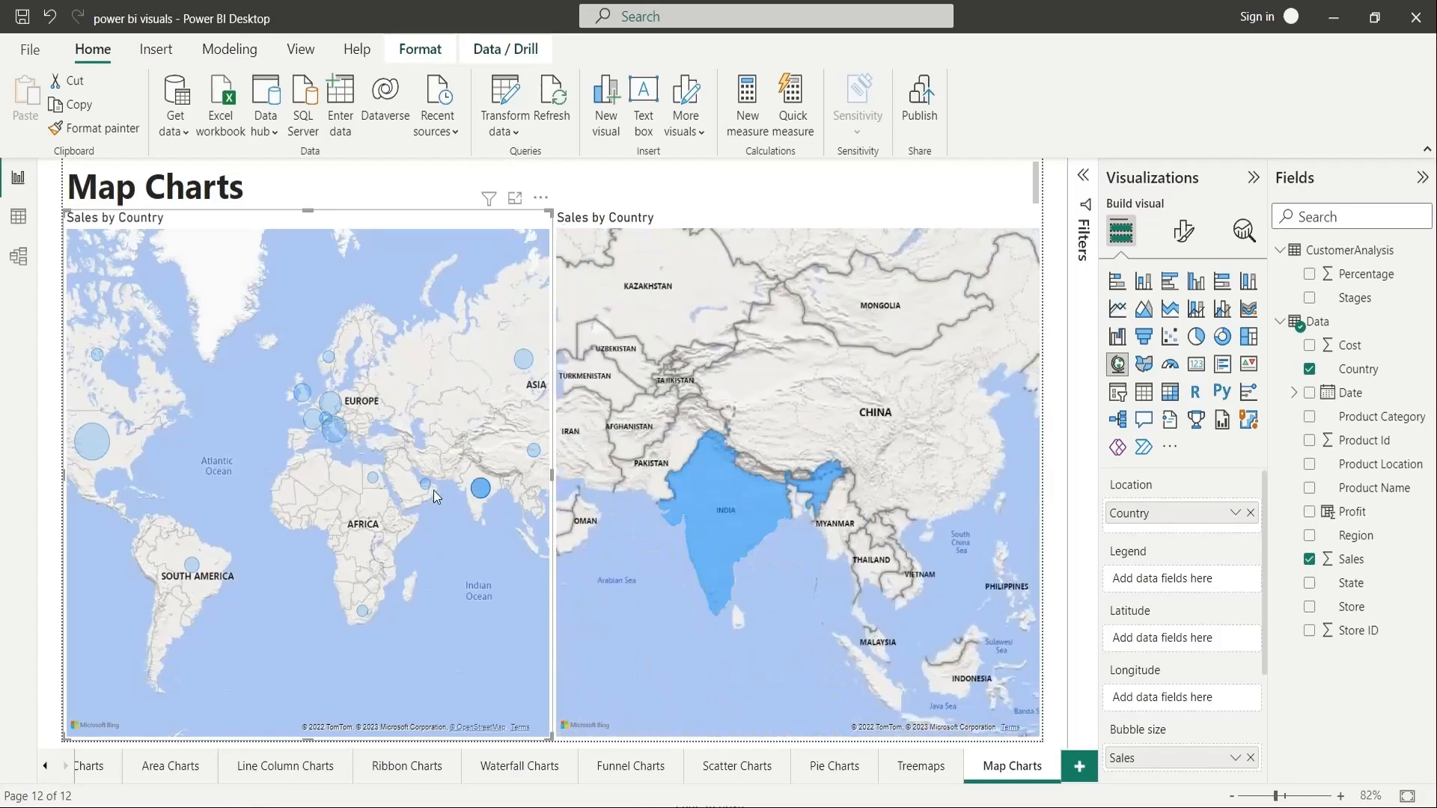
click(425, 483)
click(363, 612)
click(192, 564)
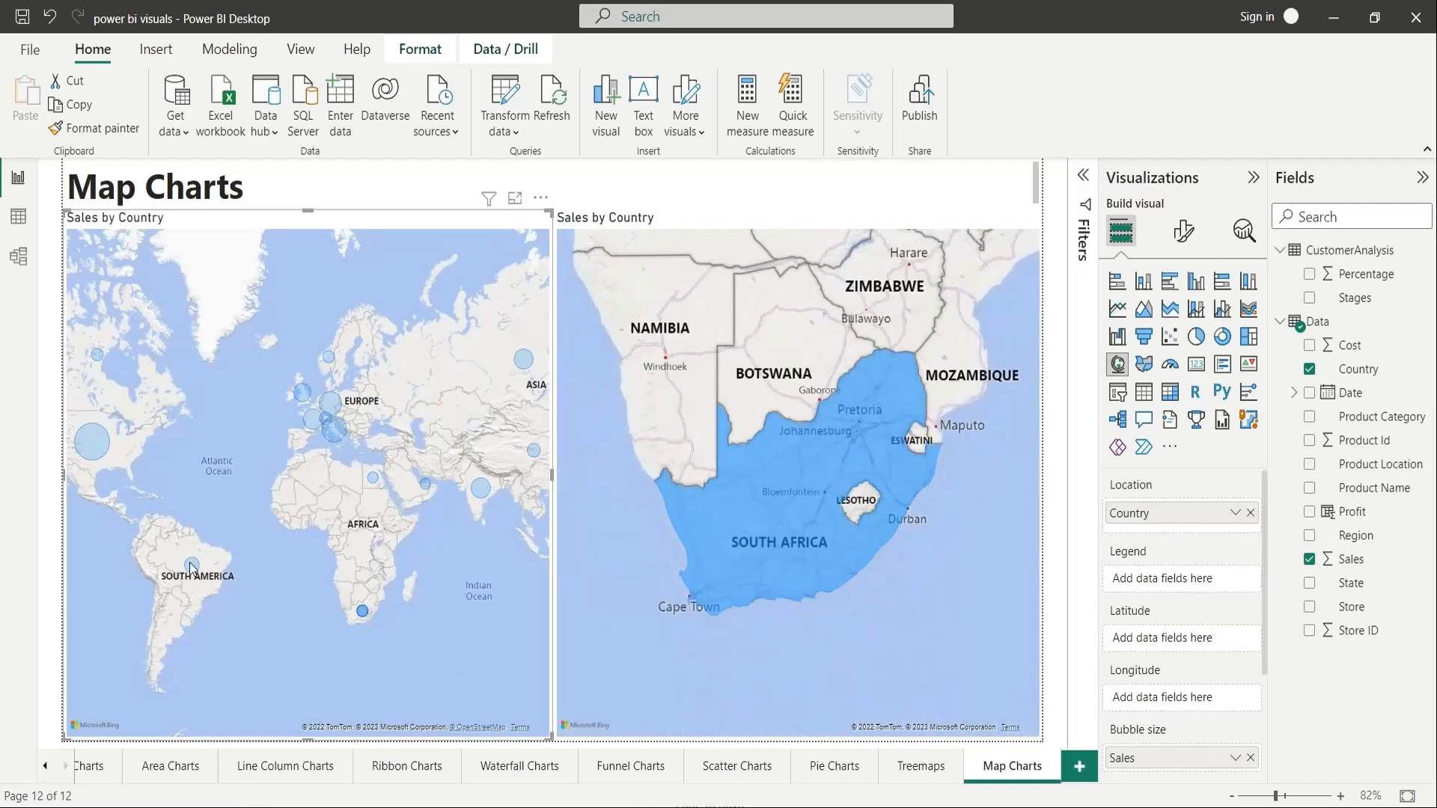
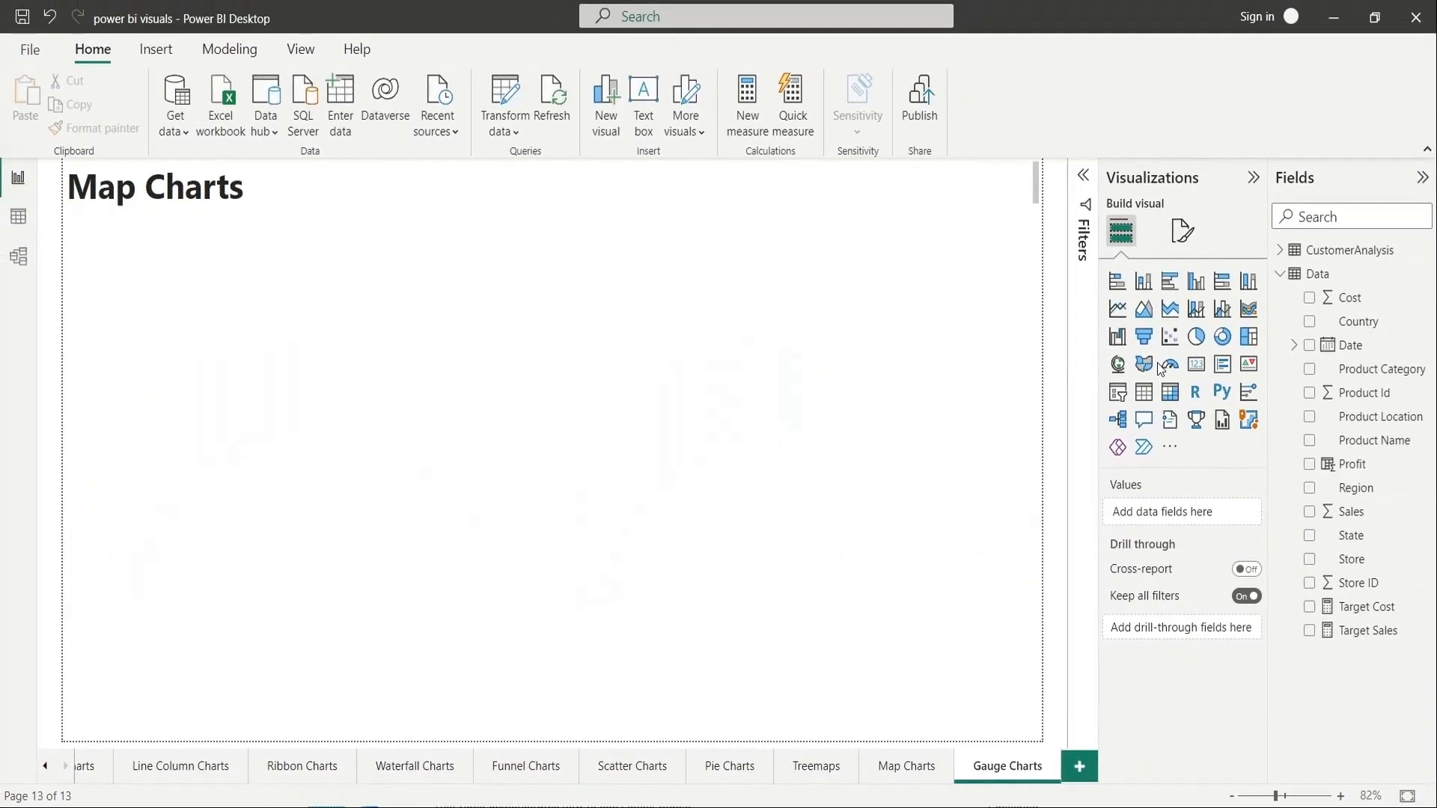
Insert a Gauge visual on the Gauge Charts page and resize it to fill the page's left half below the title.
click(1169, 365)
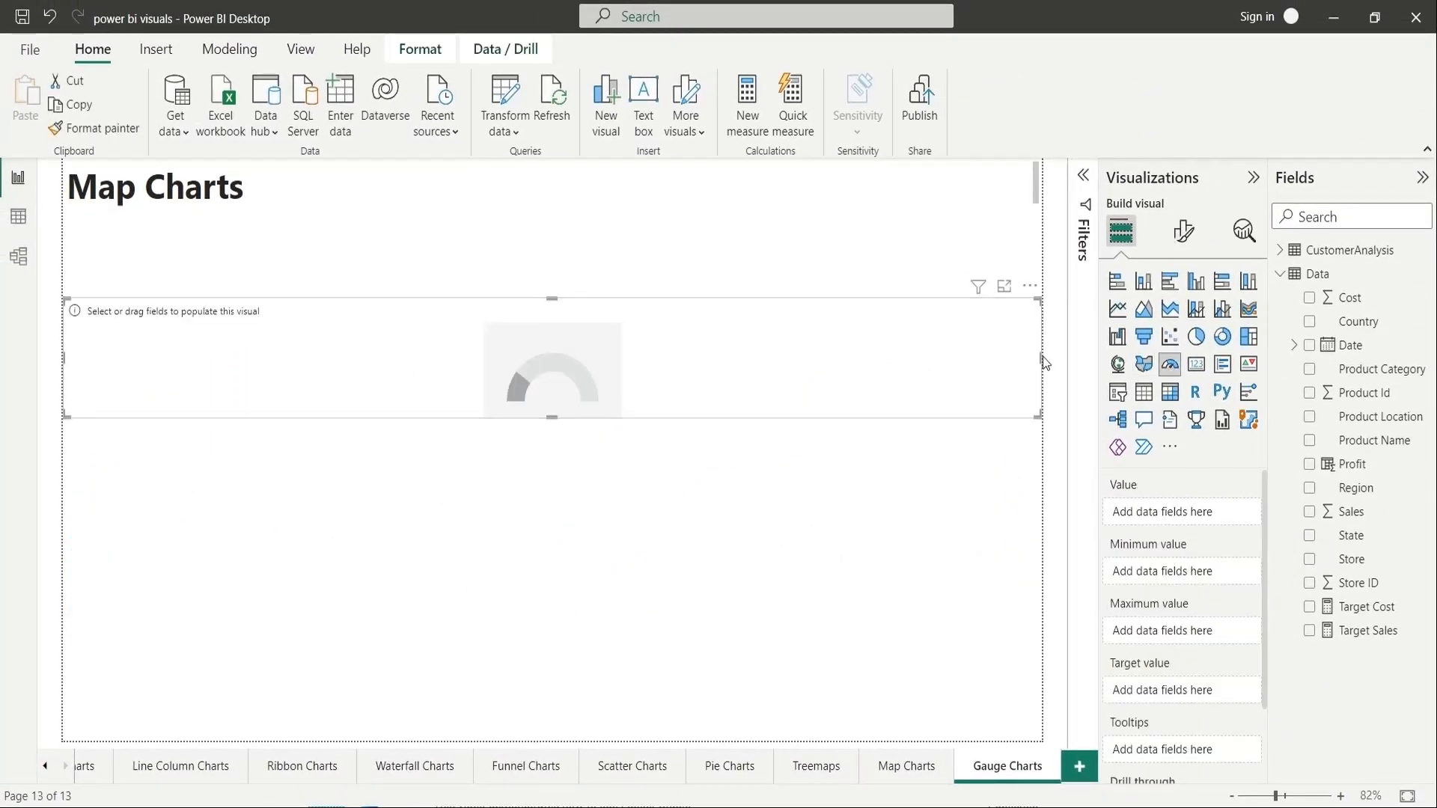
drag(1030, 356, 552, 364)
drag(301, 303, 306, 221)
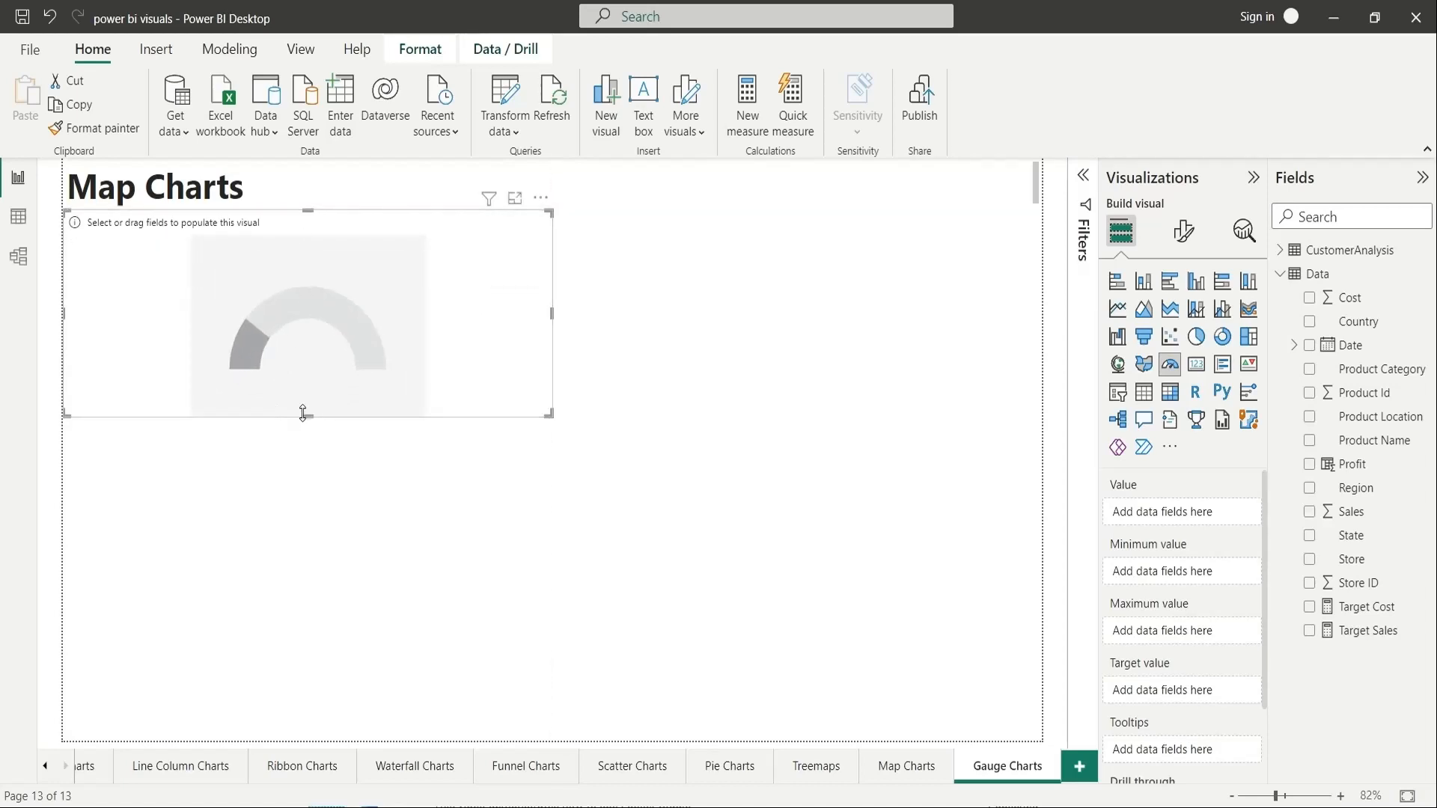
drag(304, 417, 303, 738)
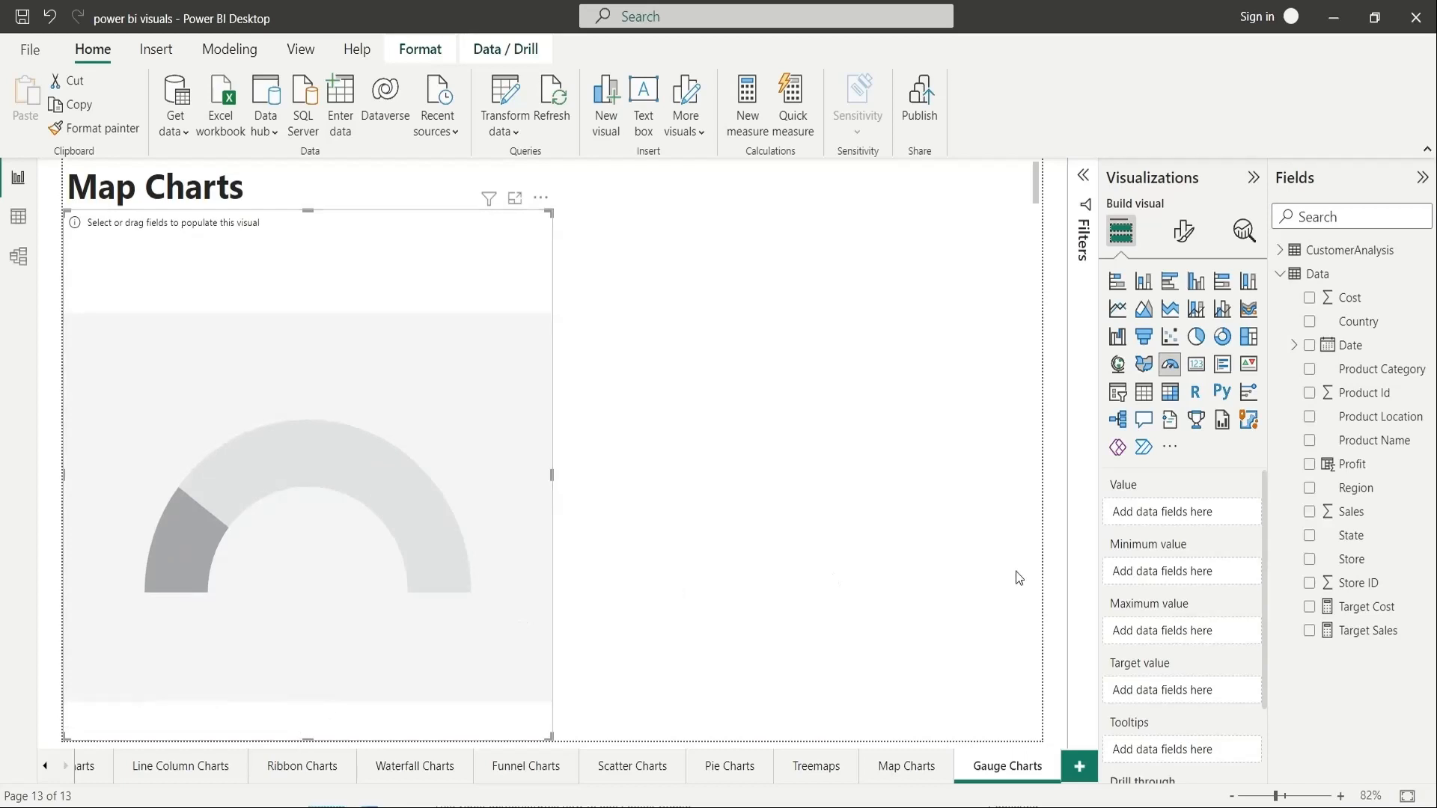
Set the gauge's value to Sales, renaming that field to Sales, and its target value to Target Sales.
drag(1375, 516, 1015, 507)
double_click(1151, 513)
key(BackSpace)
key(Return)
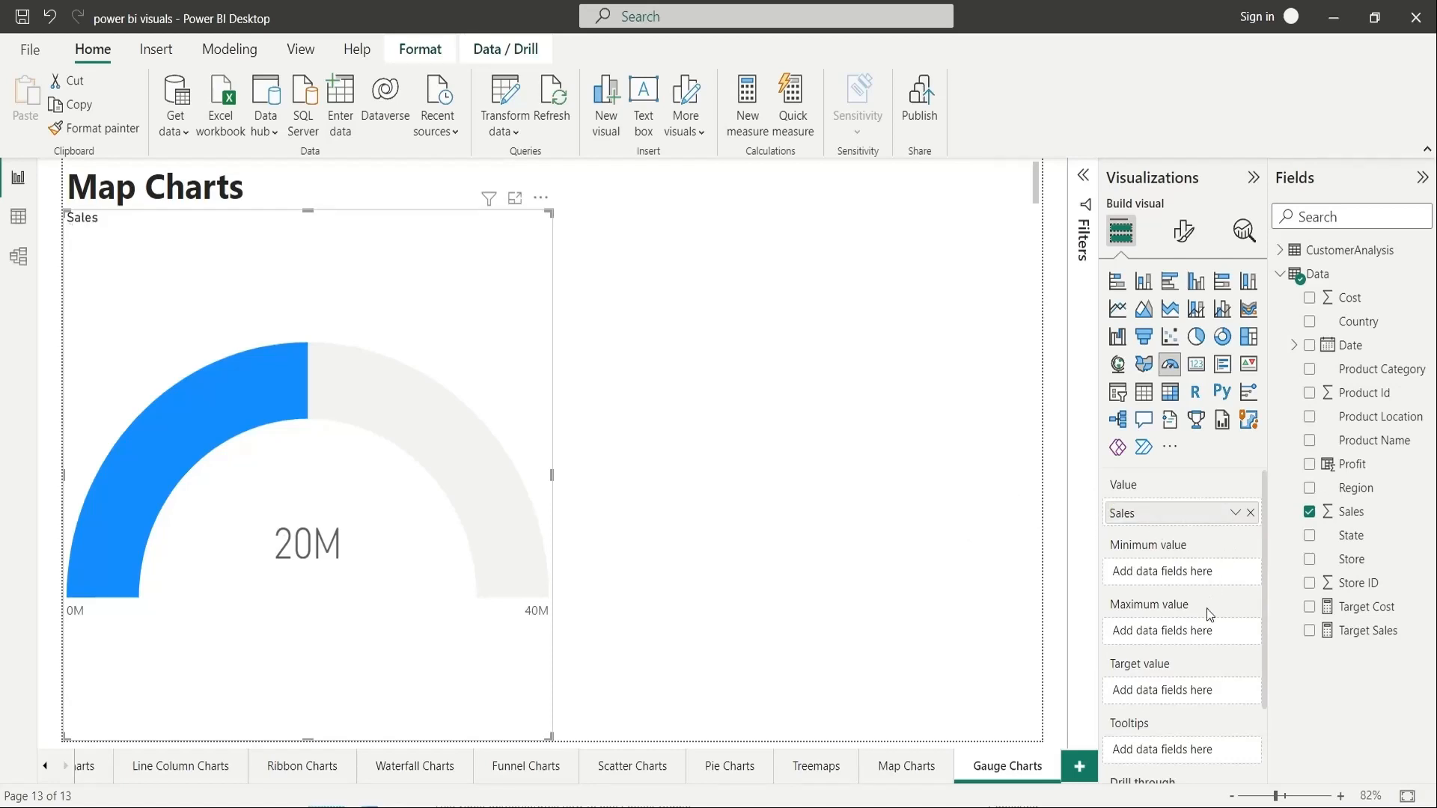
drag(1367, 608, 1192, 677)
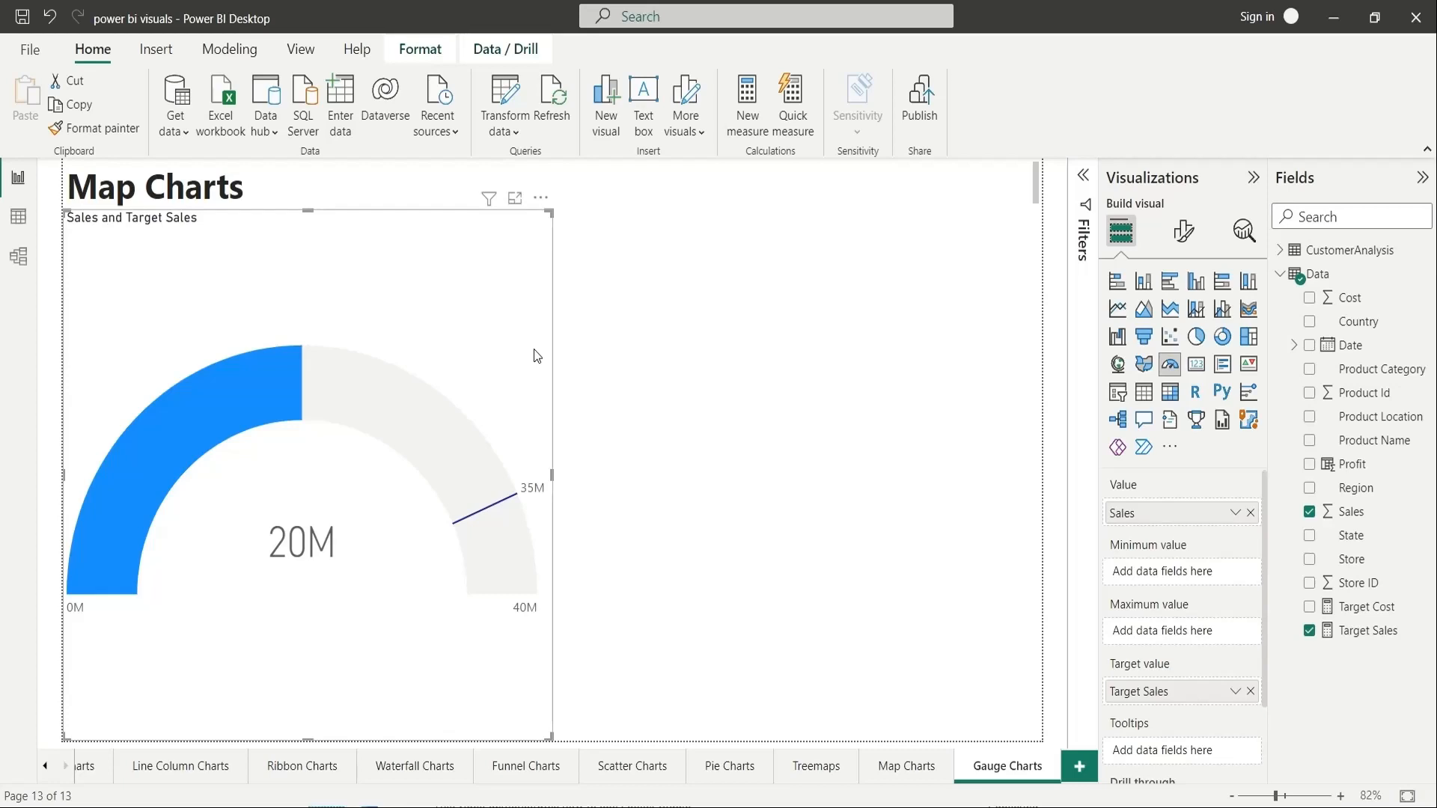
Insert a second Gauge visual with Cost as its value, renaming that field to Cost, and Target Cost as its target value.
click(1169, 365)
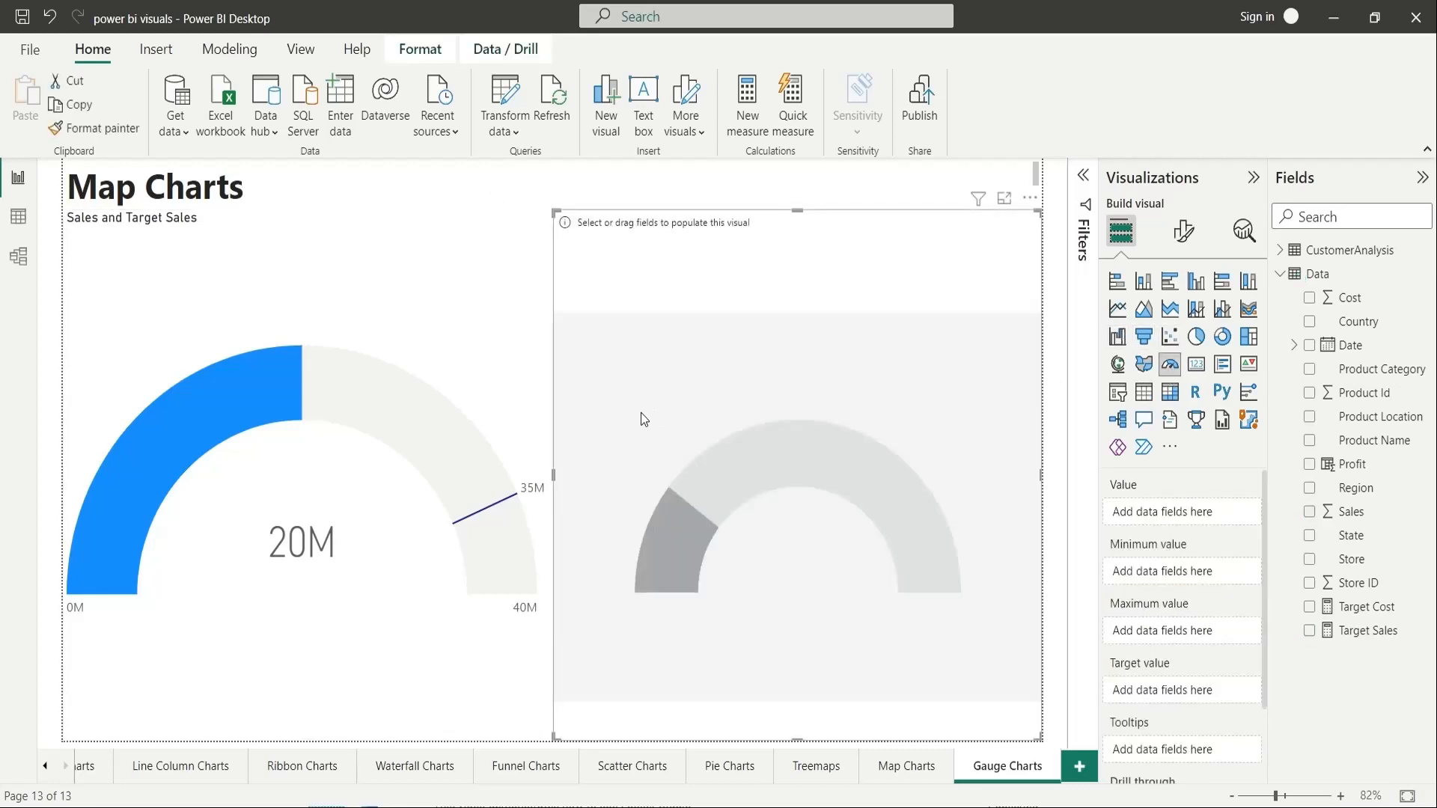
click(1351, 300)
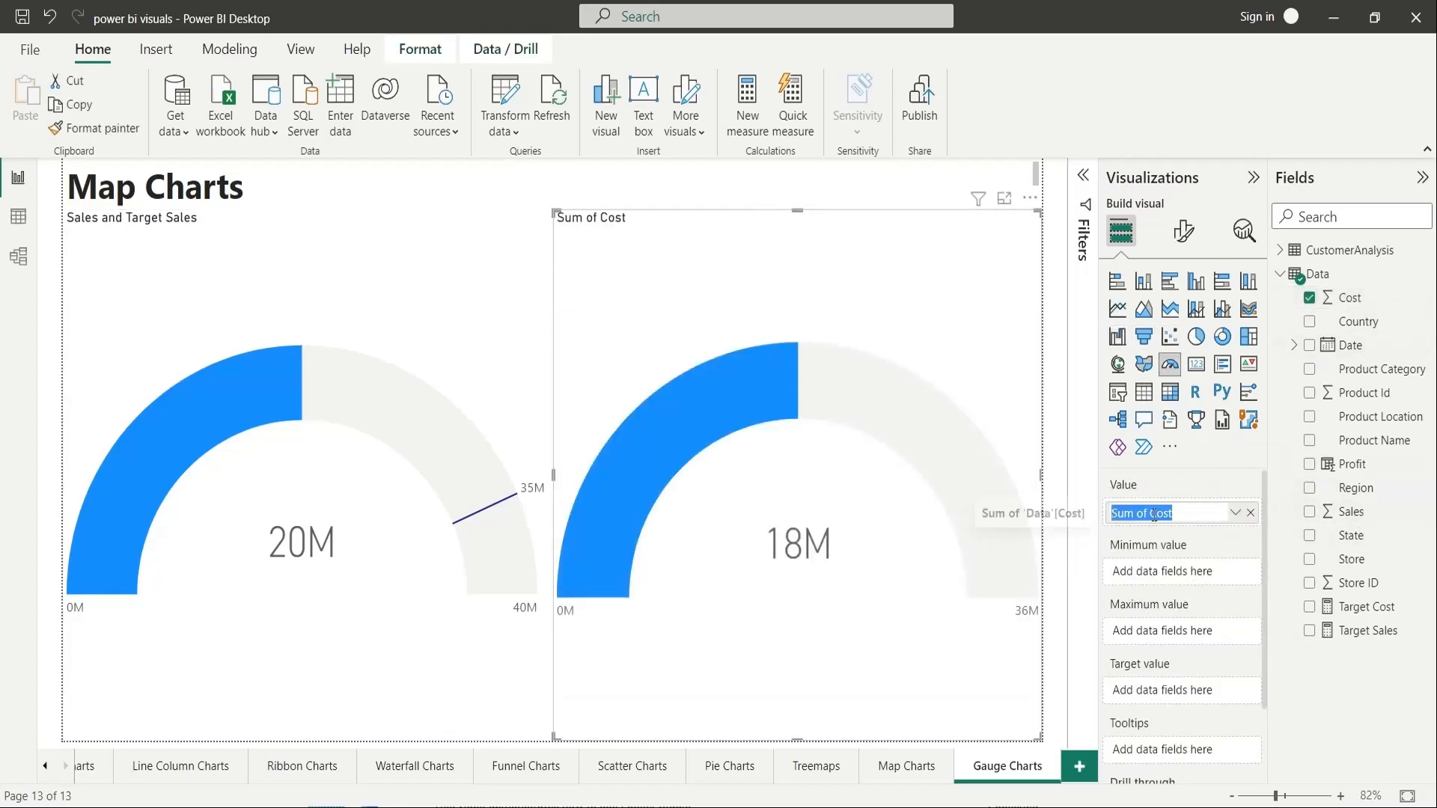
drag(1379, 621, 1163, 692)
click(290, 393)
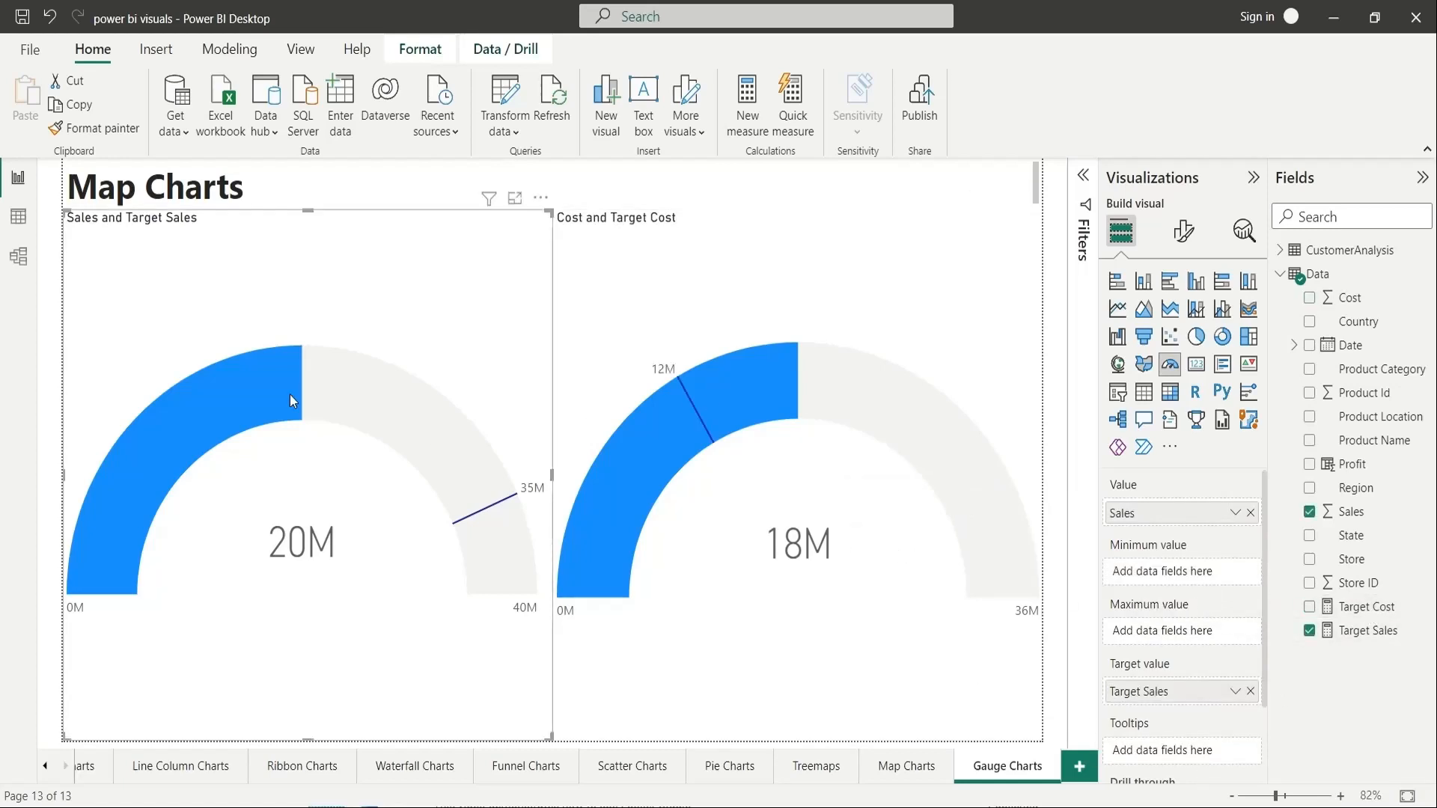
click(571, 737)
click(1060, 724)
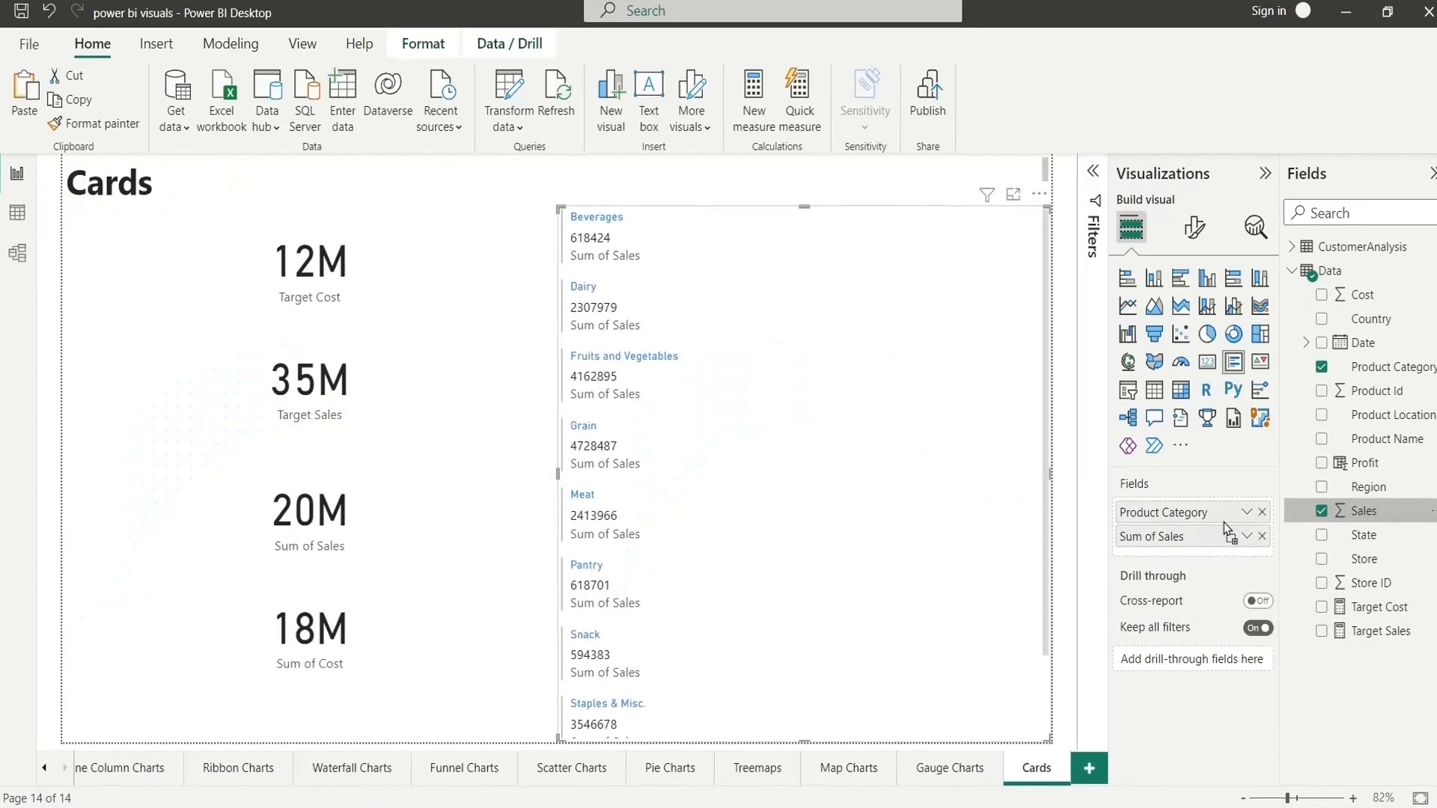
On the Cards page, look through the multi-row card and highlight each product category from Beverages to Sweets to cross-filter the cards.
scroll(795, 468, down, 2)
scroll(1072, 398, up, 2)
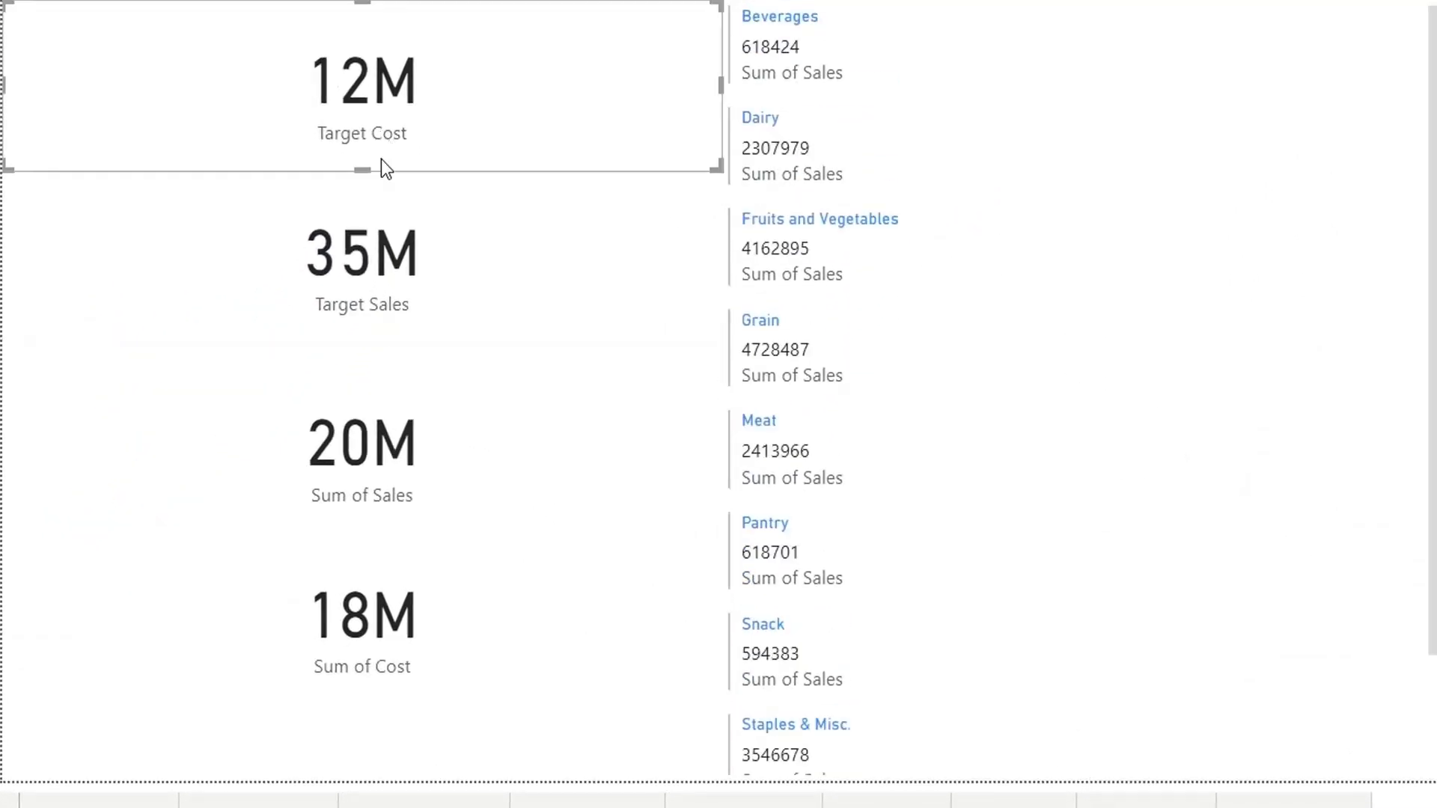
click(783, 33)
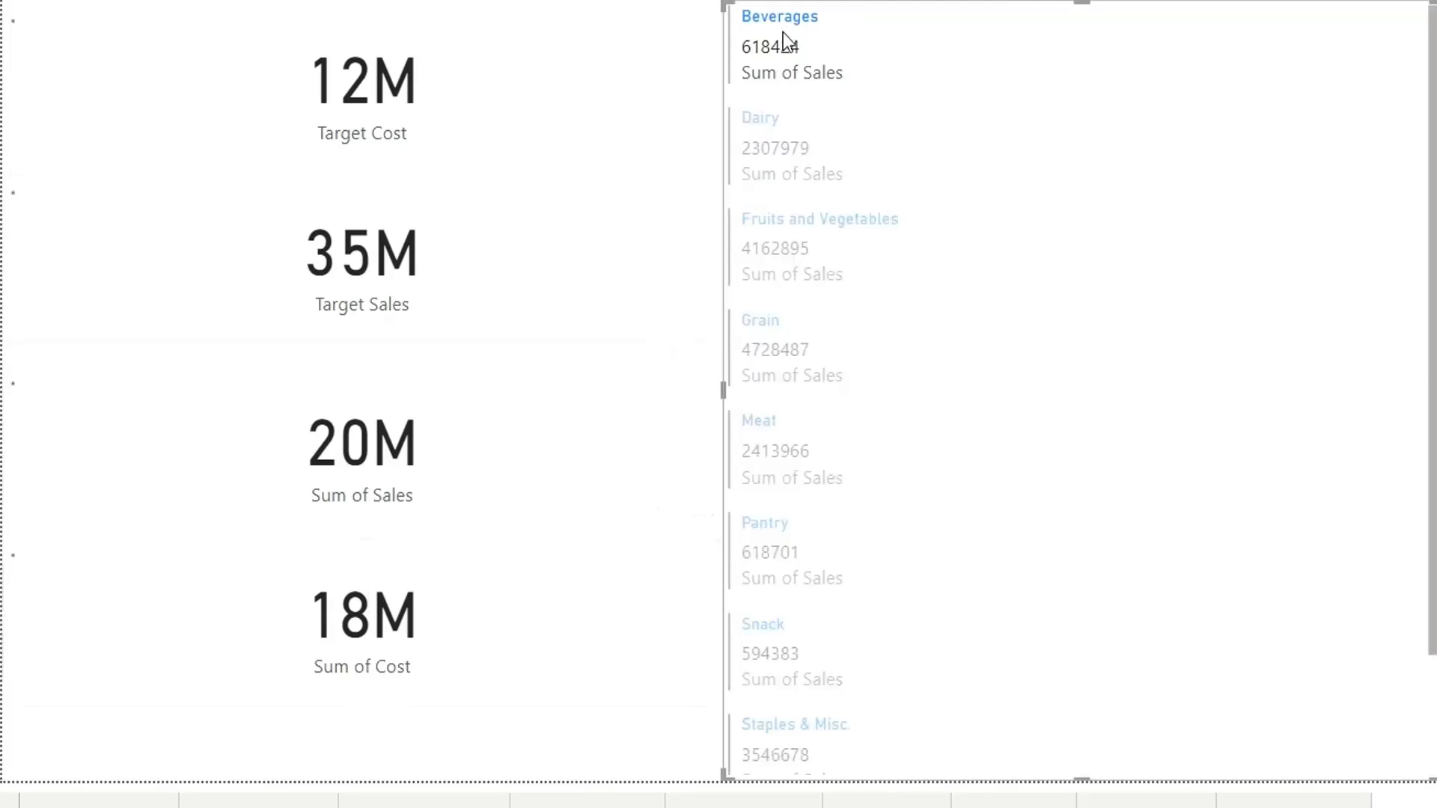
click(770, 150)
click(770, 269)
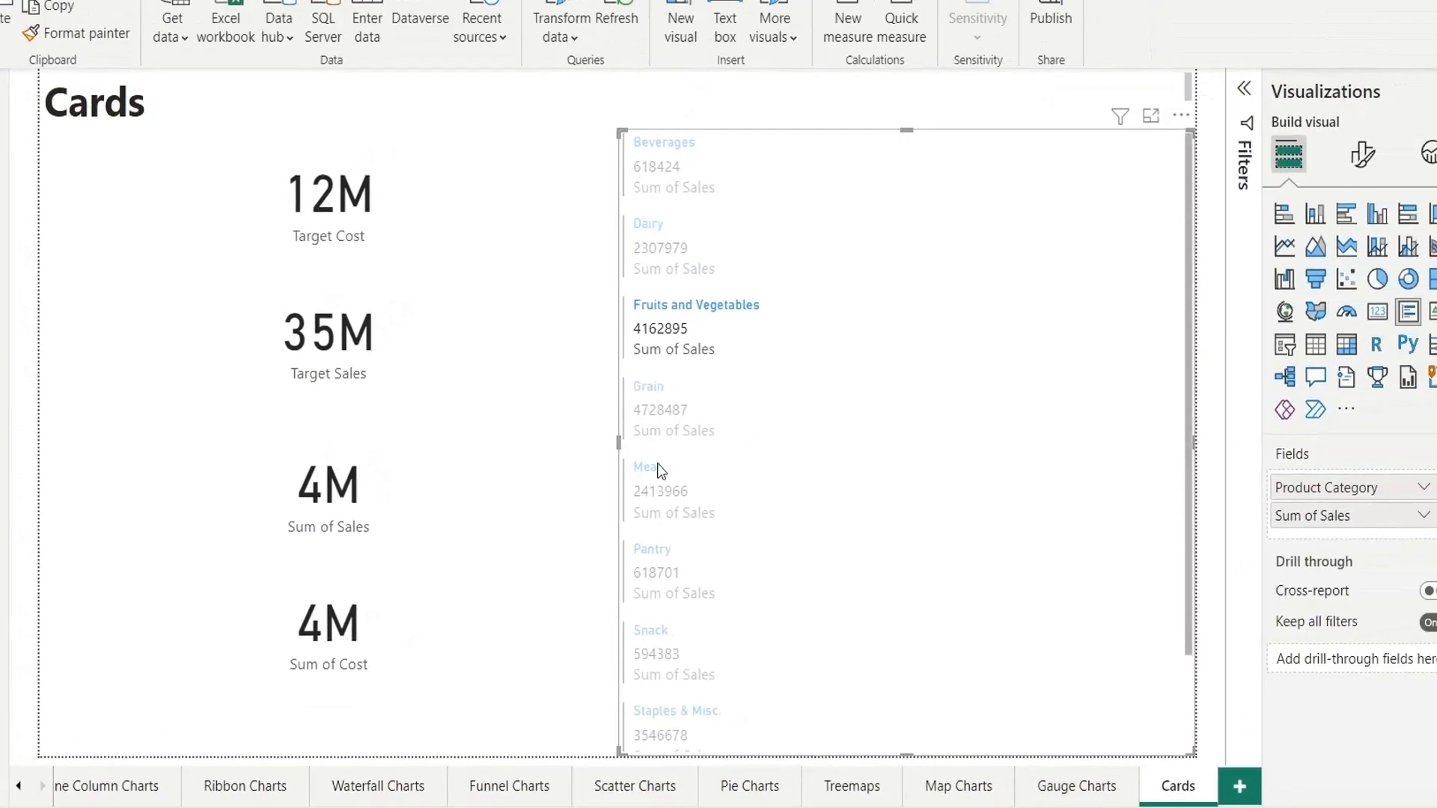
click(774, 351)
click(771, 454)
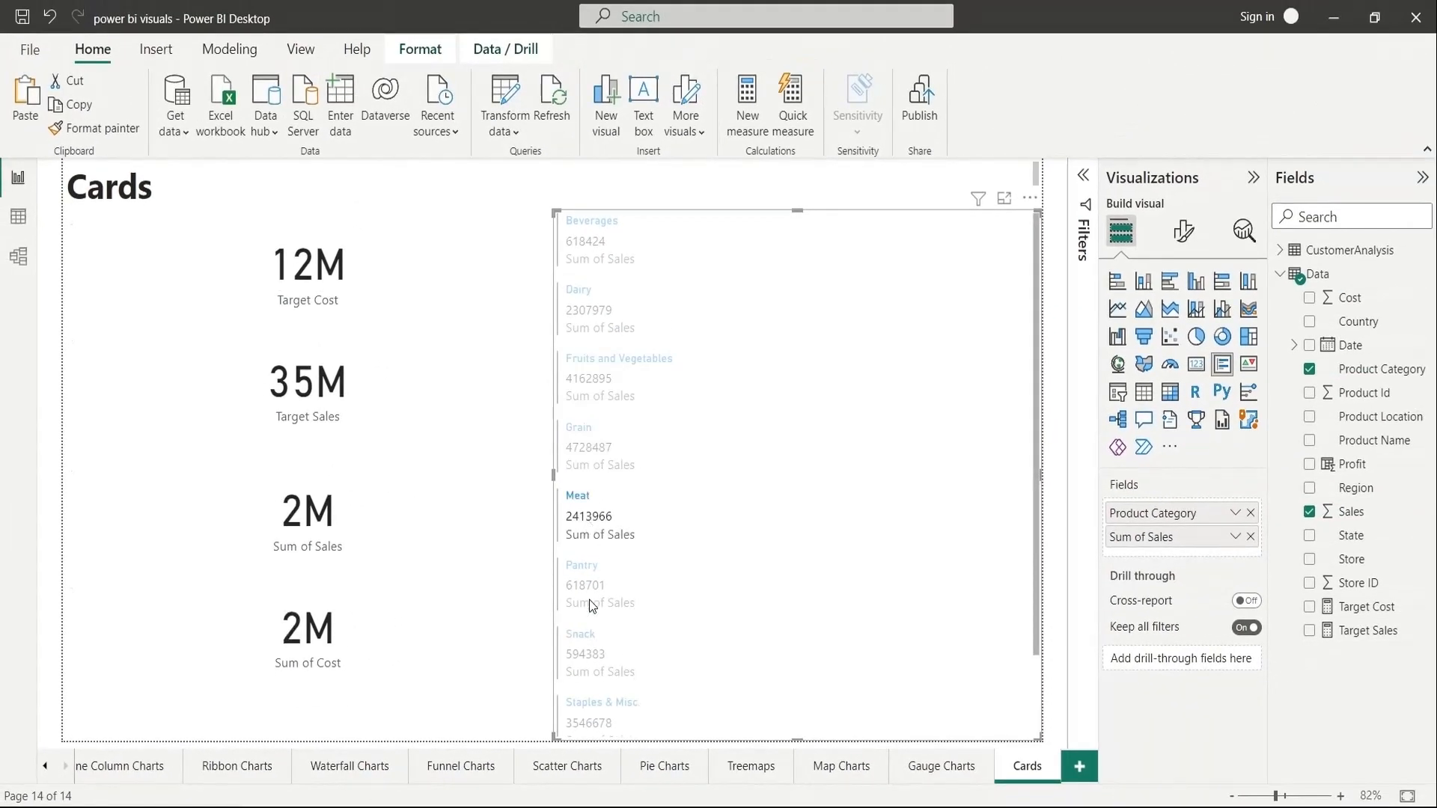
click(590, 599)
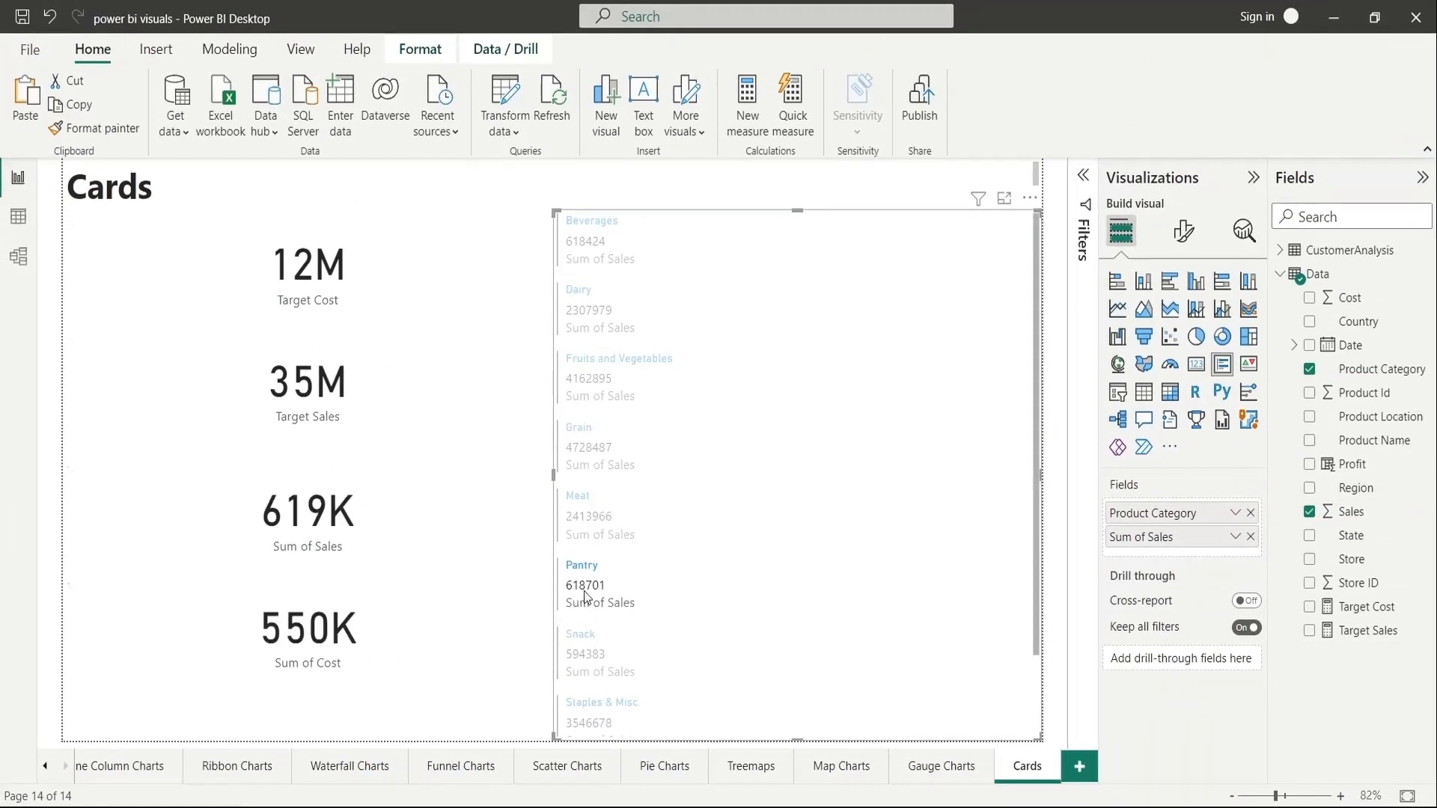
click(591, 654)
scroll(649, 643, down, 1)
click(650, 644)
click(591, 699)
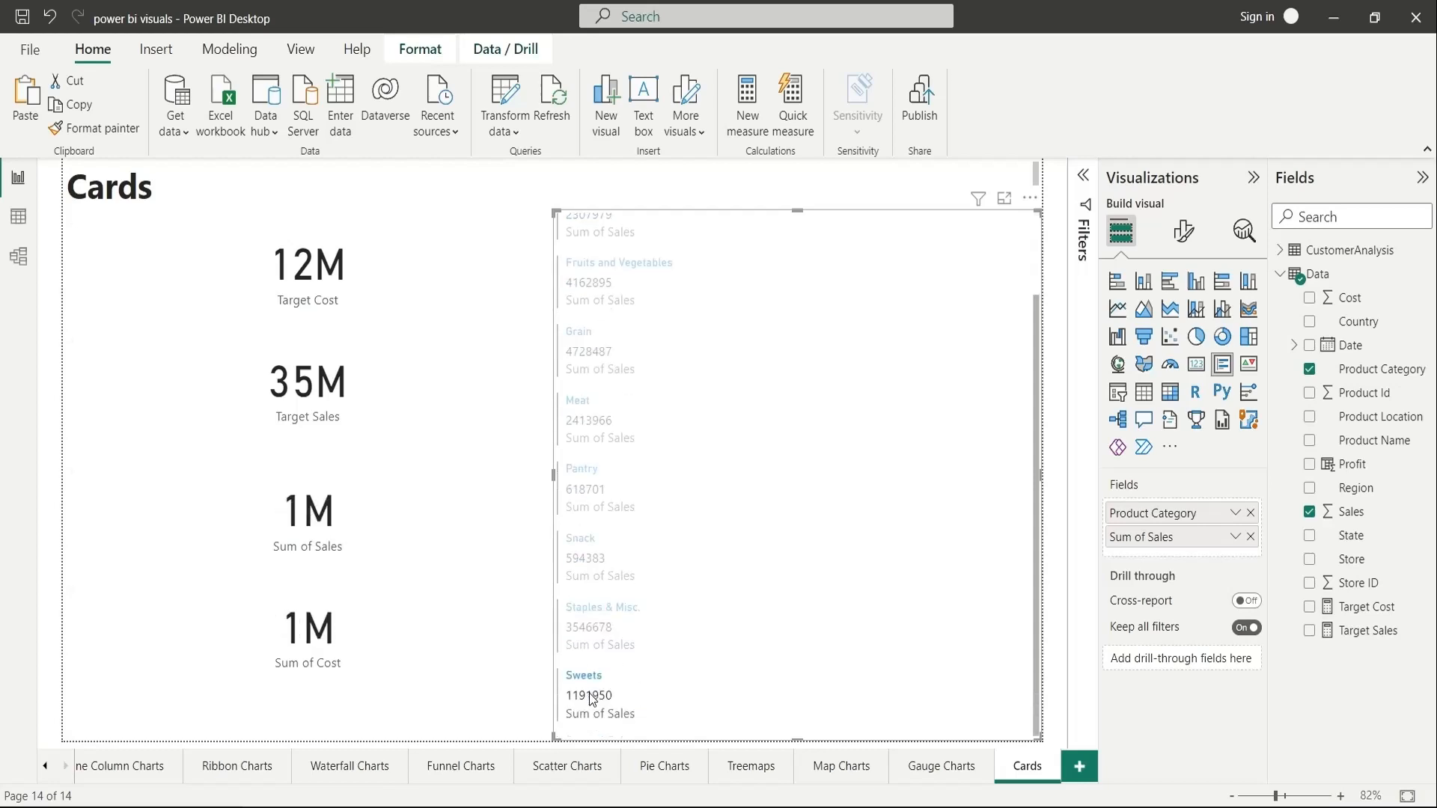
scroll(671, 576, up, 1)
click(599, 266)
click(540, 258)
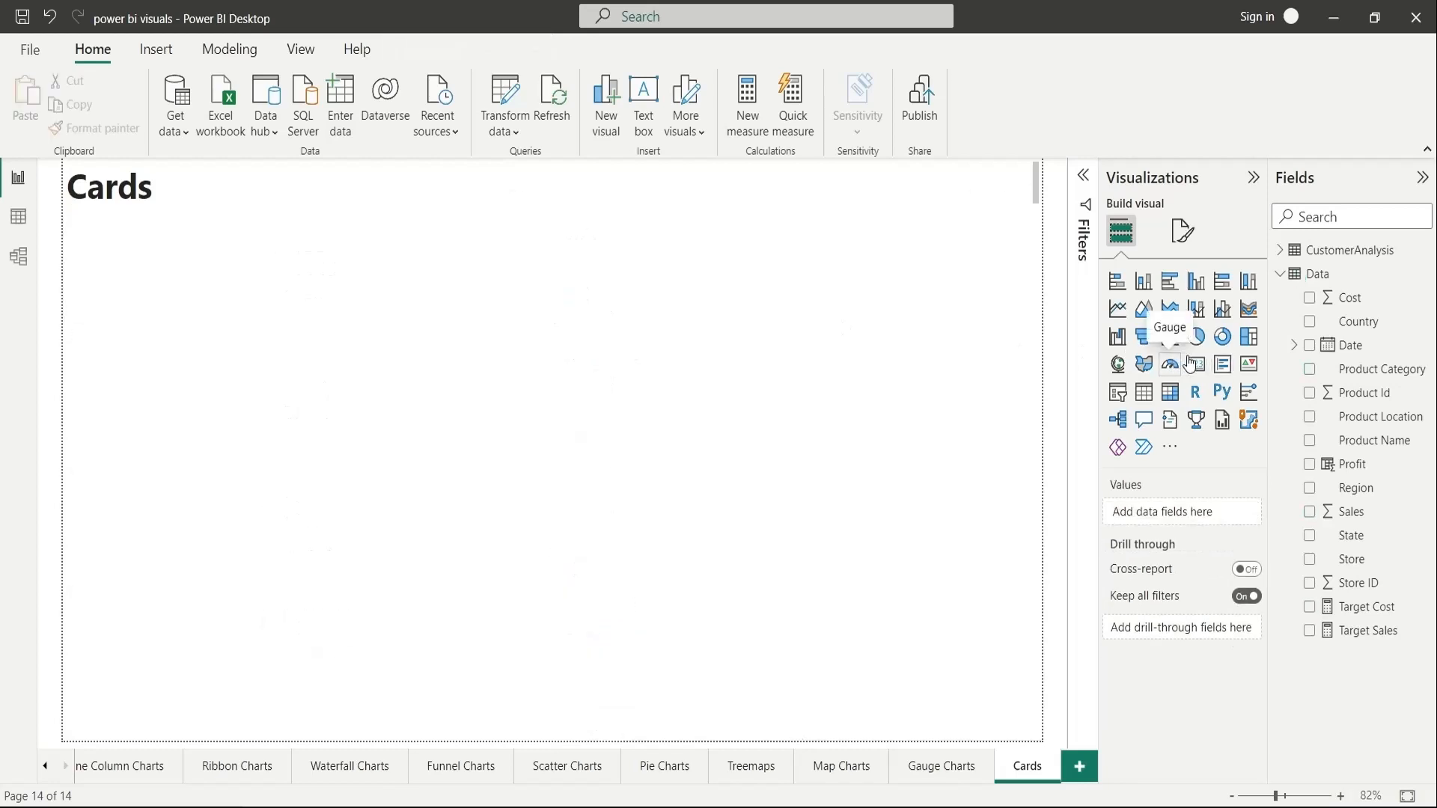
Insert a Card visual showing Target Cost, place it directly below the Cards title and narrow it to the page's left half.
click(1194, 363)
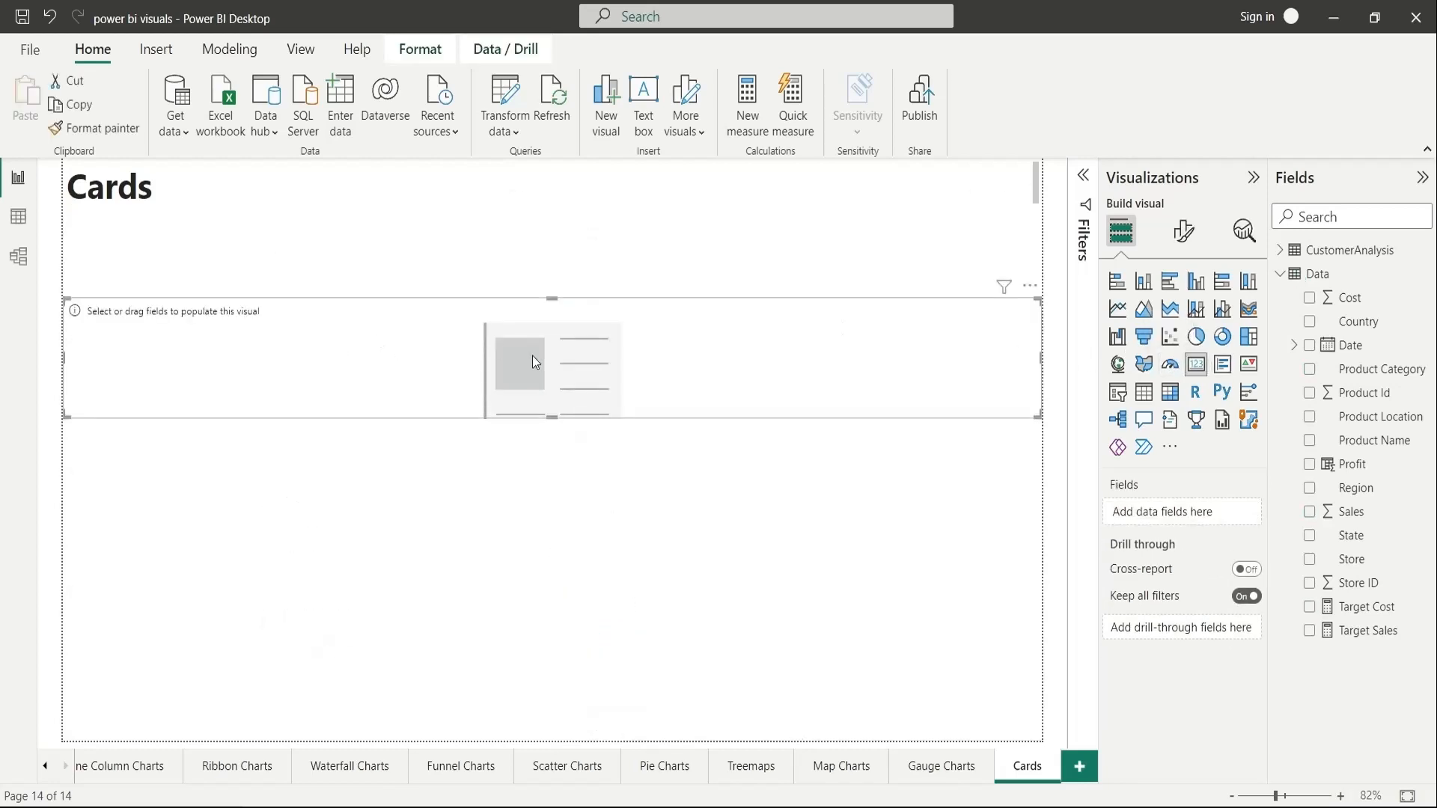
click(1308, 606)
drag(948, 386, 930, 299)
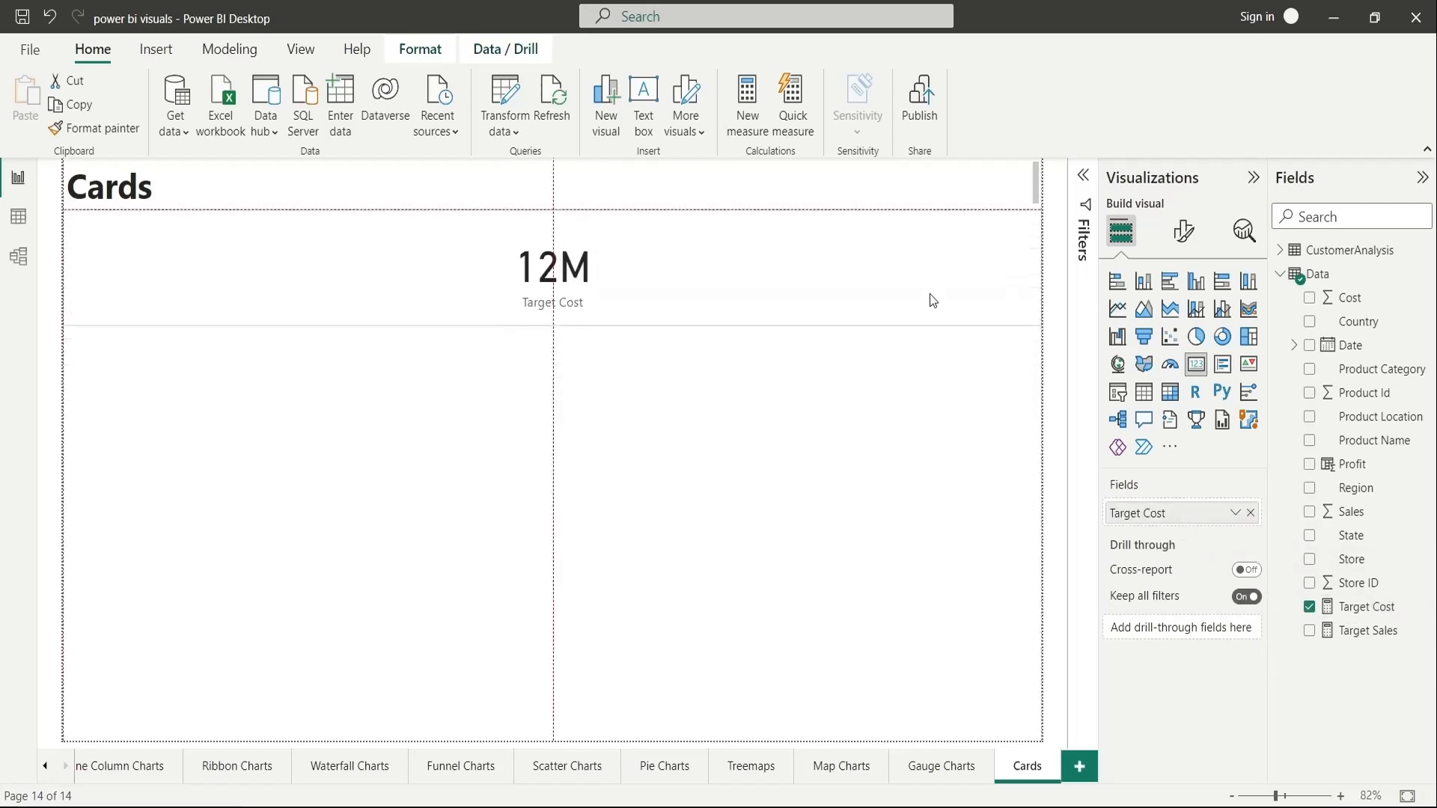
drag(1040, 268, 542, 290)
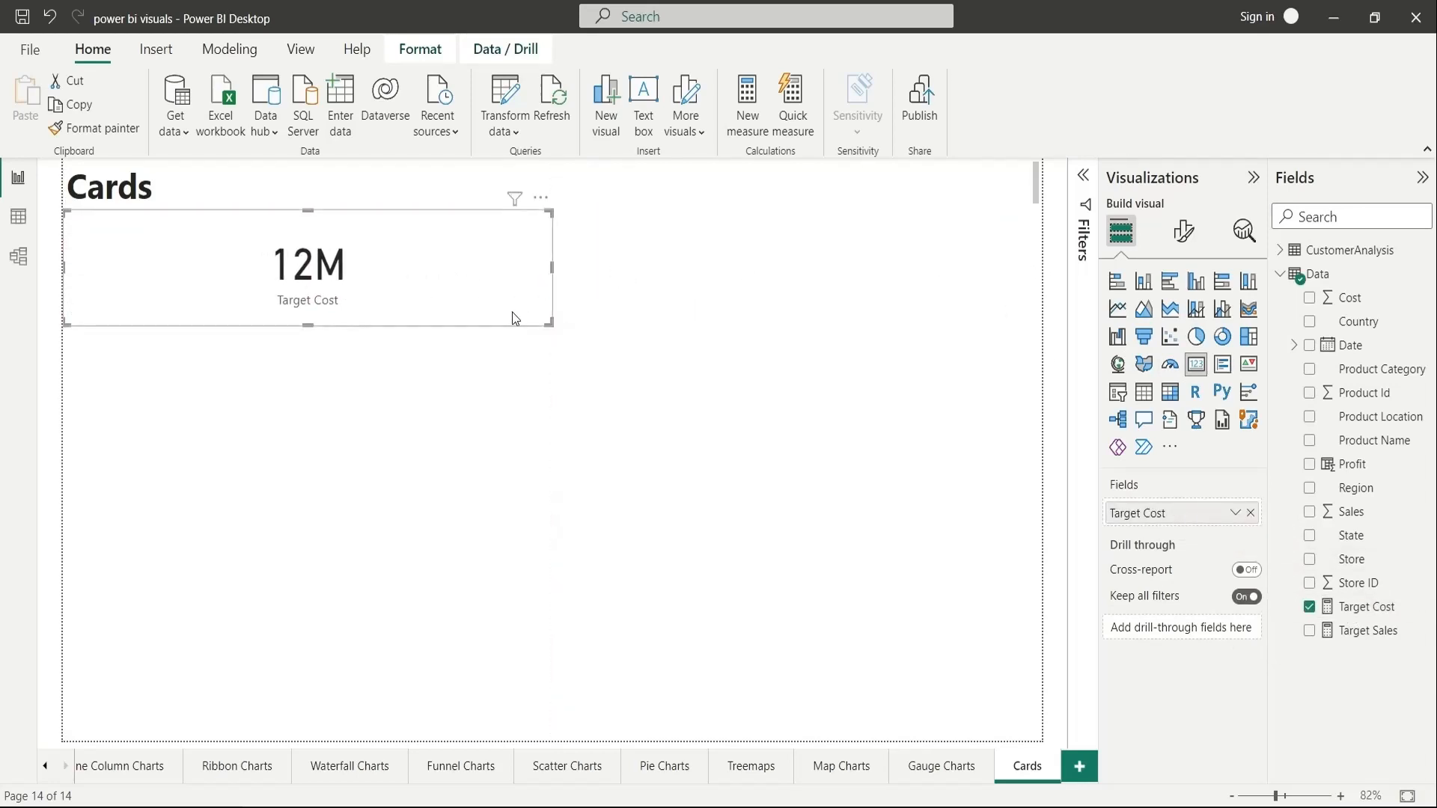
Duplicate the Target Cost card directly below the original and replace the copy's field with Target Sales.
key(ctrl+c)
key(ctrl+v)
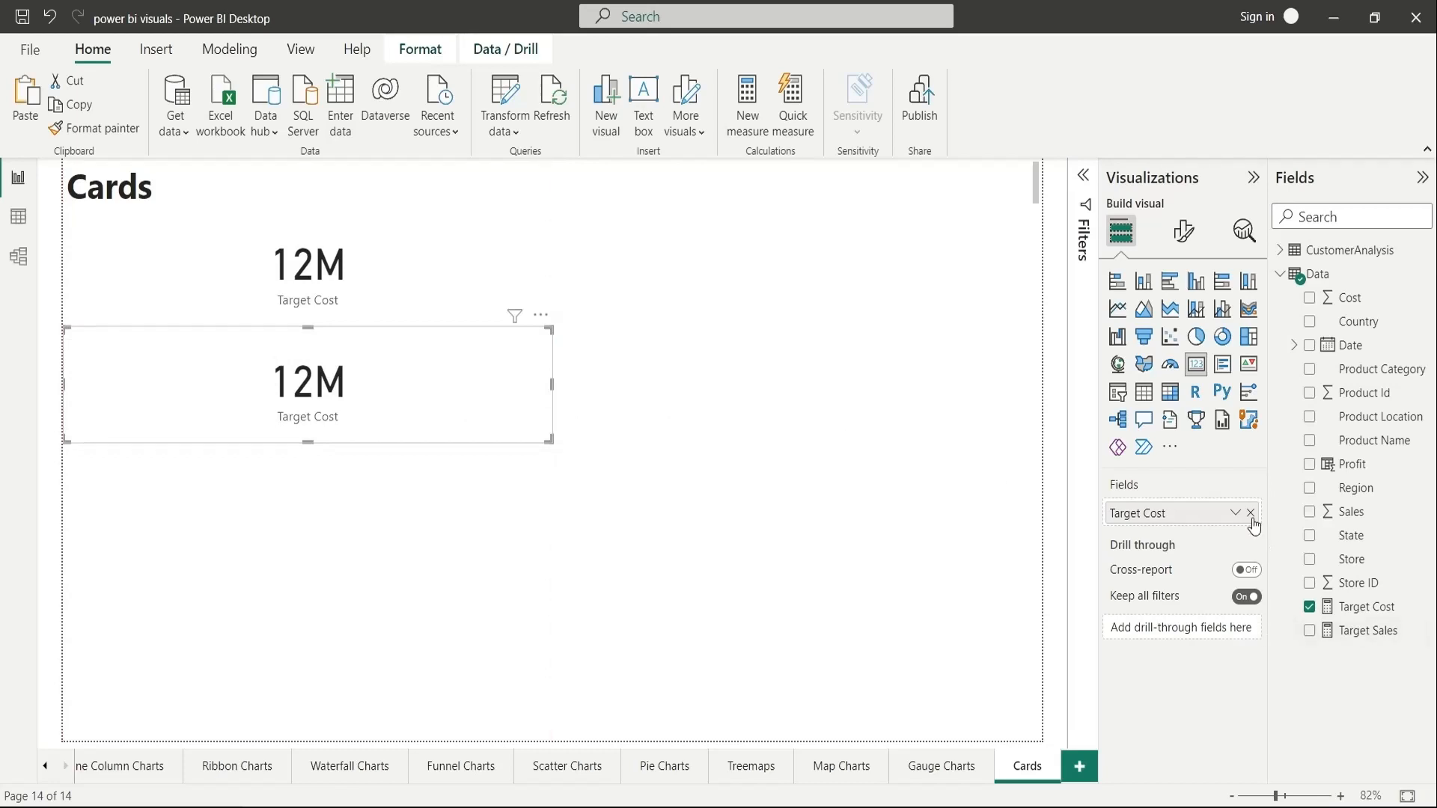
click(1250, 512)
click(1308, 630)
Duplicate the Target Sales card, place the copy below it and replace its field with Sales.
key(ctrl+c)
key(ctrl+v)
drag(394, 441, 395, 549)
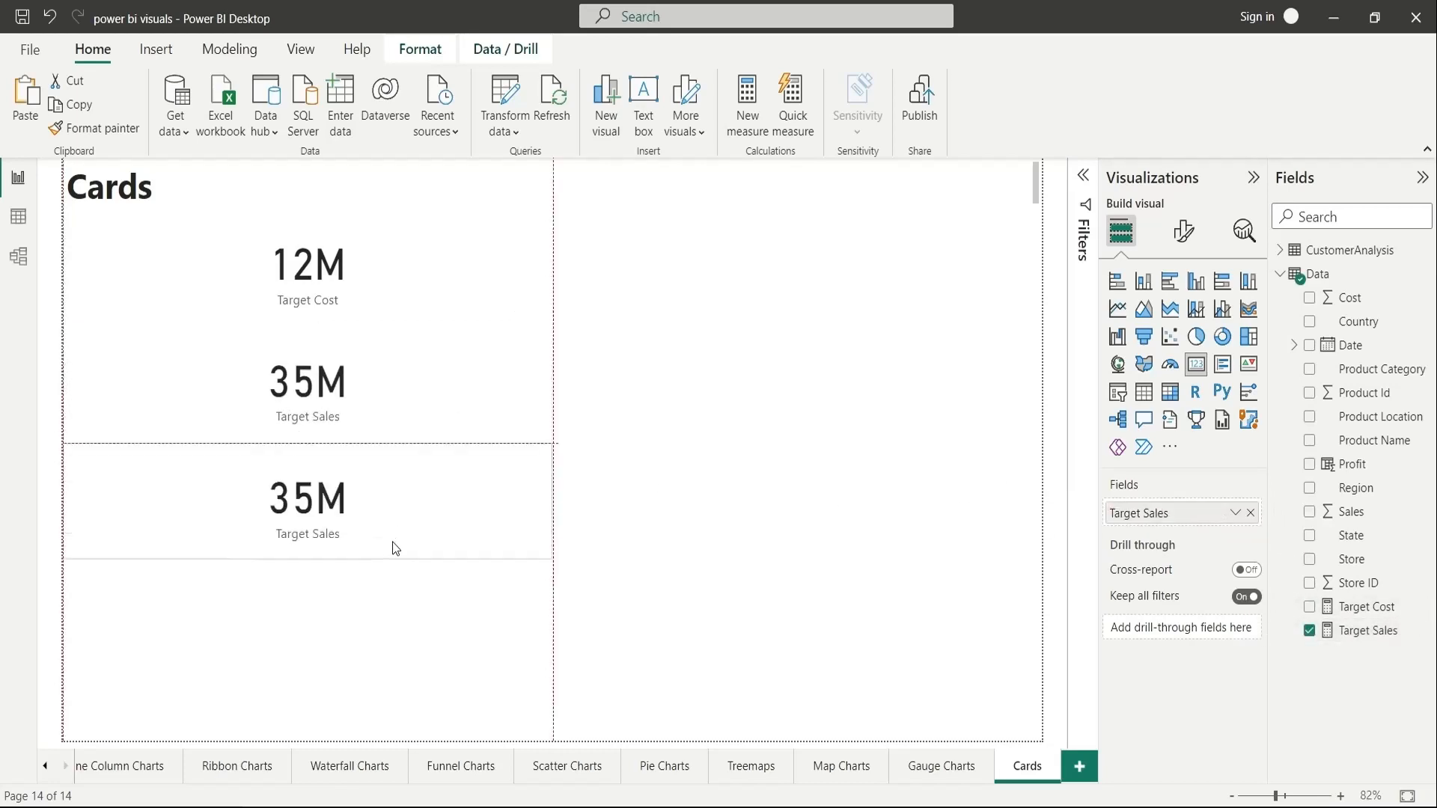
click(1250, 513)
drag(1350, 511, 1175, 529)
Duplicate the Sum of Sales card, place the copy below it and replace its field with Cost.
key(ctrl+c)
key(ctrl+v)
drag(481, 535, 472, 633)
click(1250, 512)
drag(1349, 297, 1190, 512)
Insert a Multi-row card filling the page's right half below the title, with Product Category and Sales as its fields.
click(629, 571)
click(1222, 363)
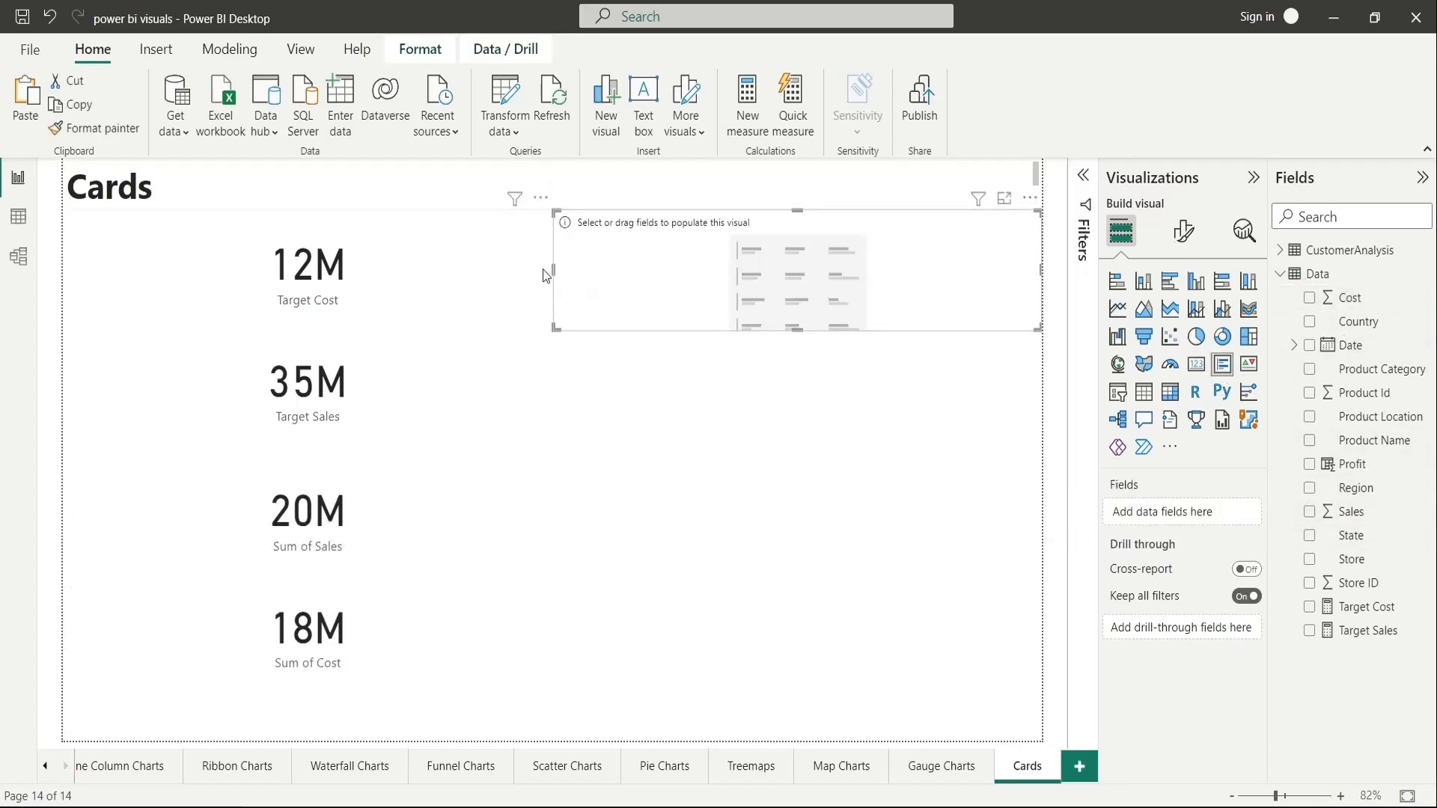
drag(796, 327, 796, 740)
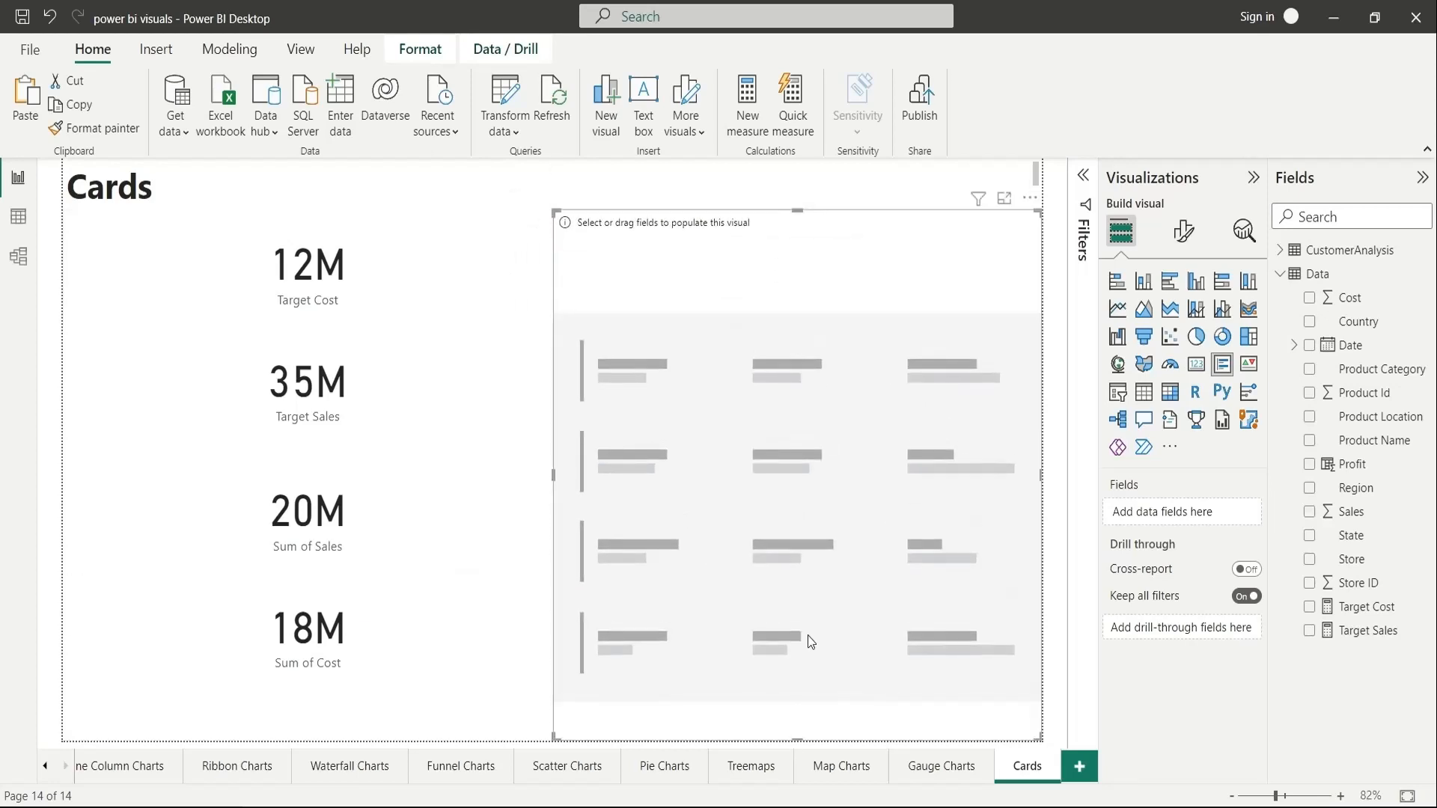
drag(1382, 369, 1182, 512)
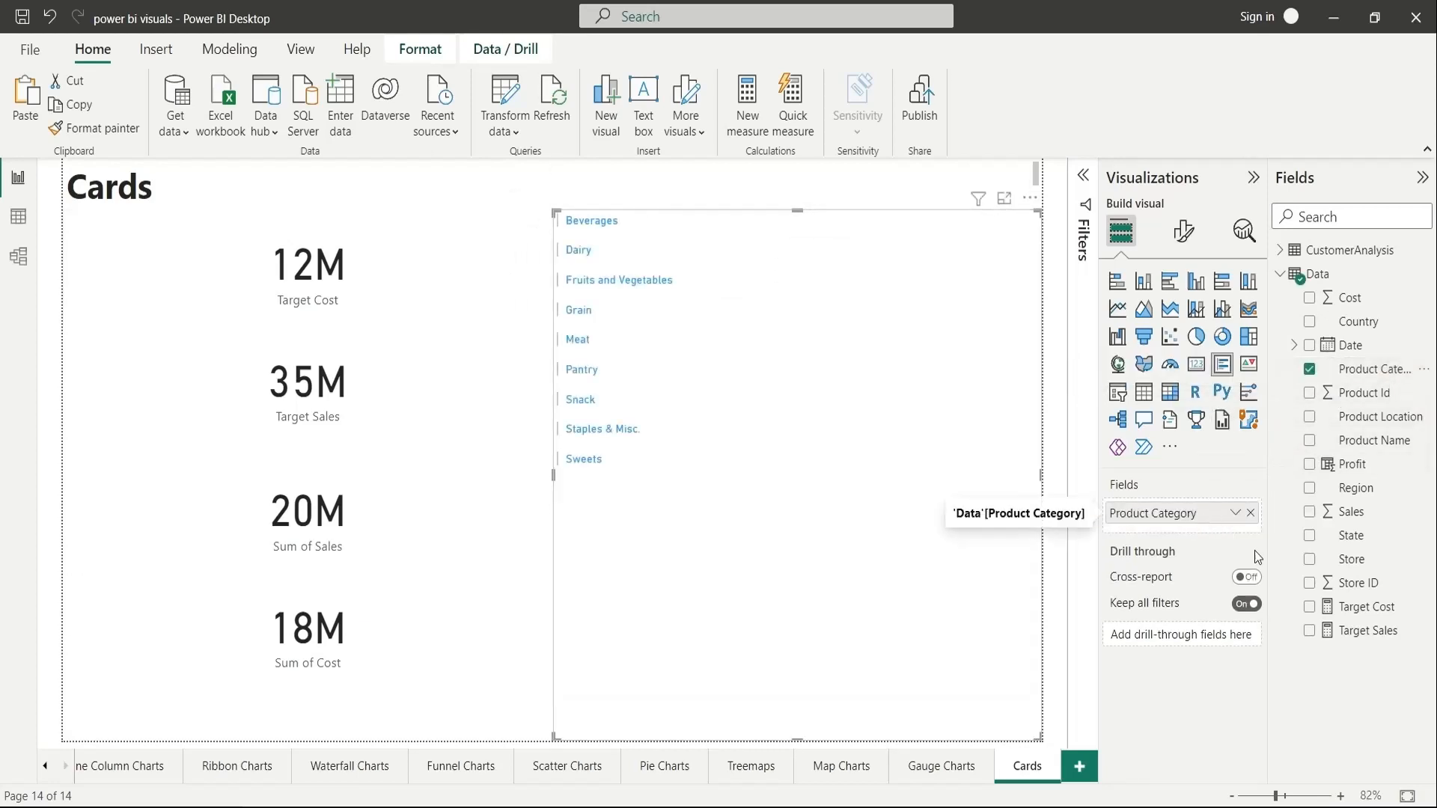
drag(1351, 511, 1214, 528)
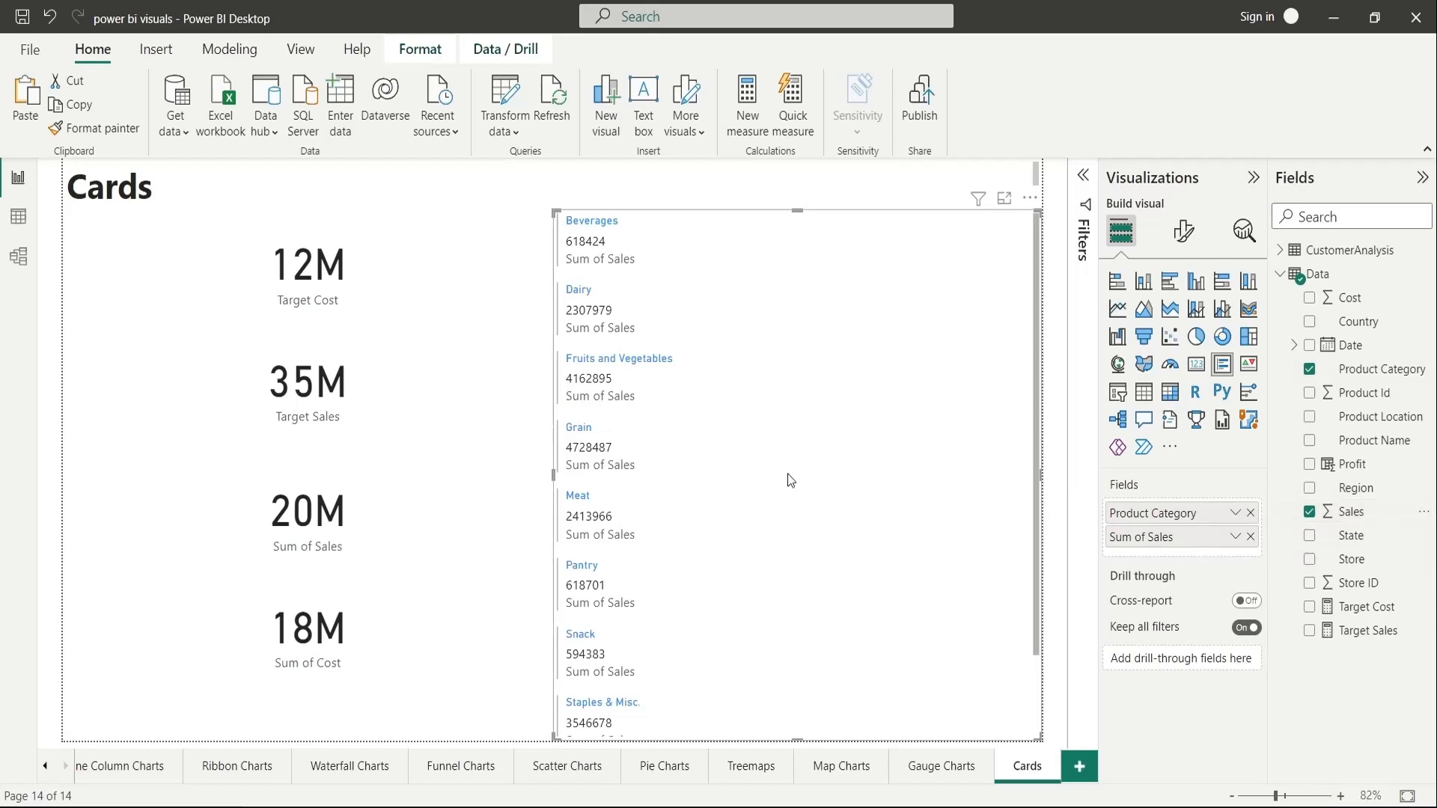
Look through the multi-row card and select the Target Cost, Target Sales, Sales and Cost cards in turn.
scroll(787, 482, down, 2)
scroll(791, 480, up, 2)
click(359, 277)
click(330, 396)
click(314, 516)
click(313, 618)
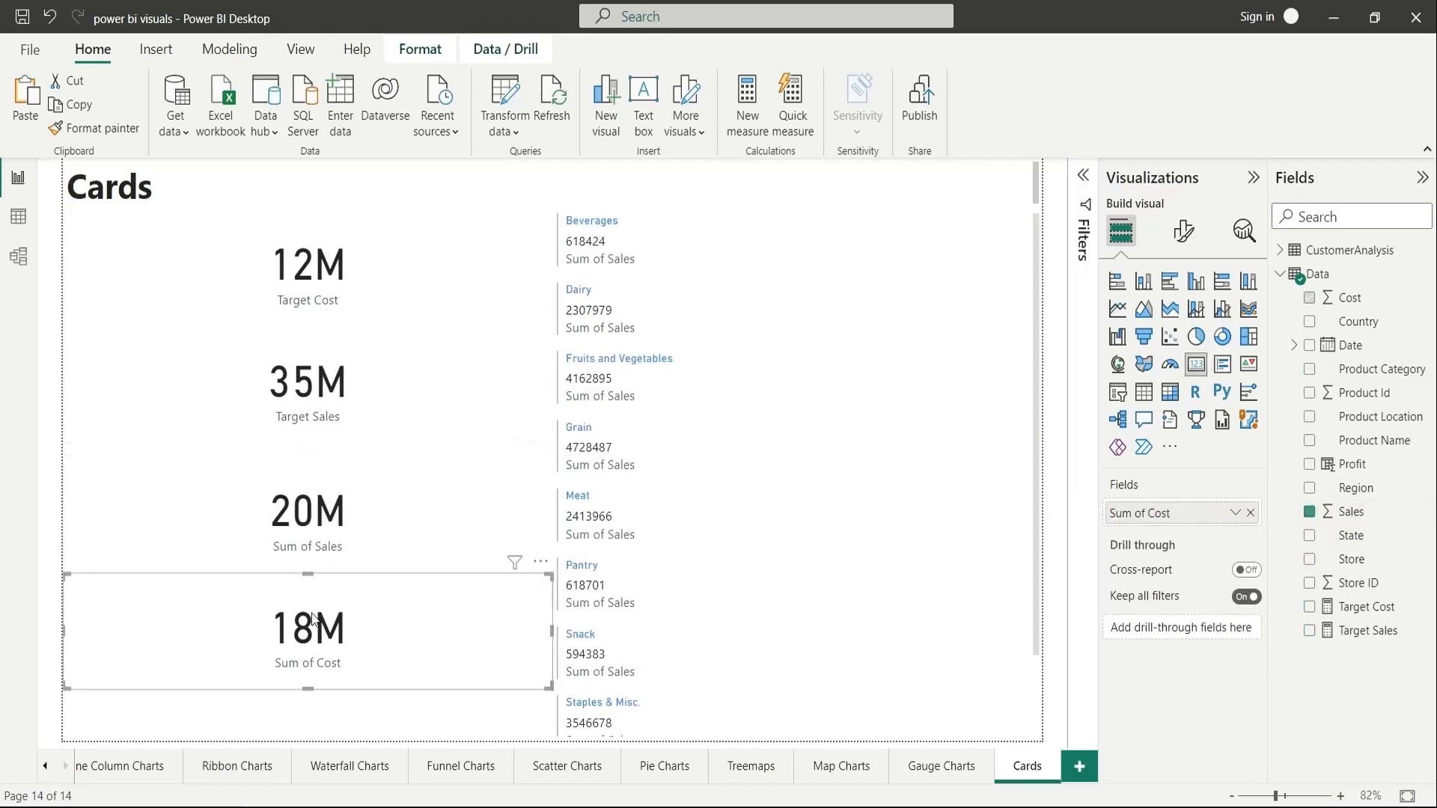
Highlight the multi-row card's product categories one after another, from Beverages to Sweets, to cross-filter the Sales and Cost cards.
click(593, 236)
click(586, 307)
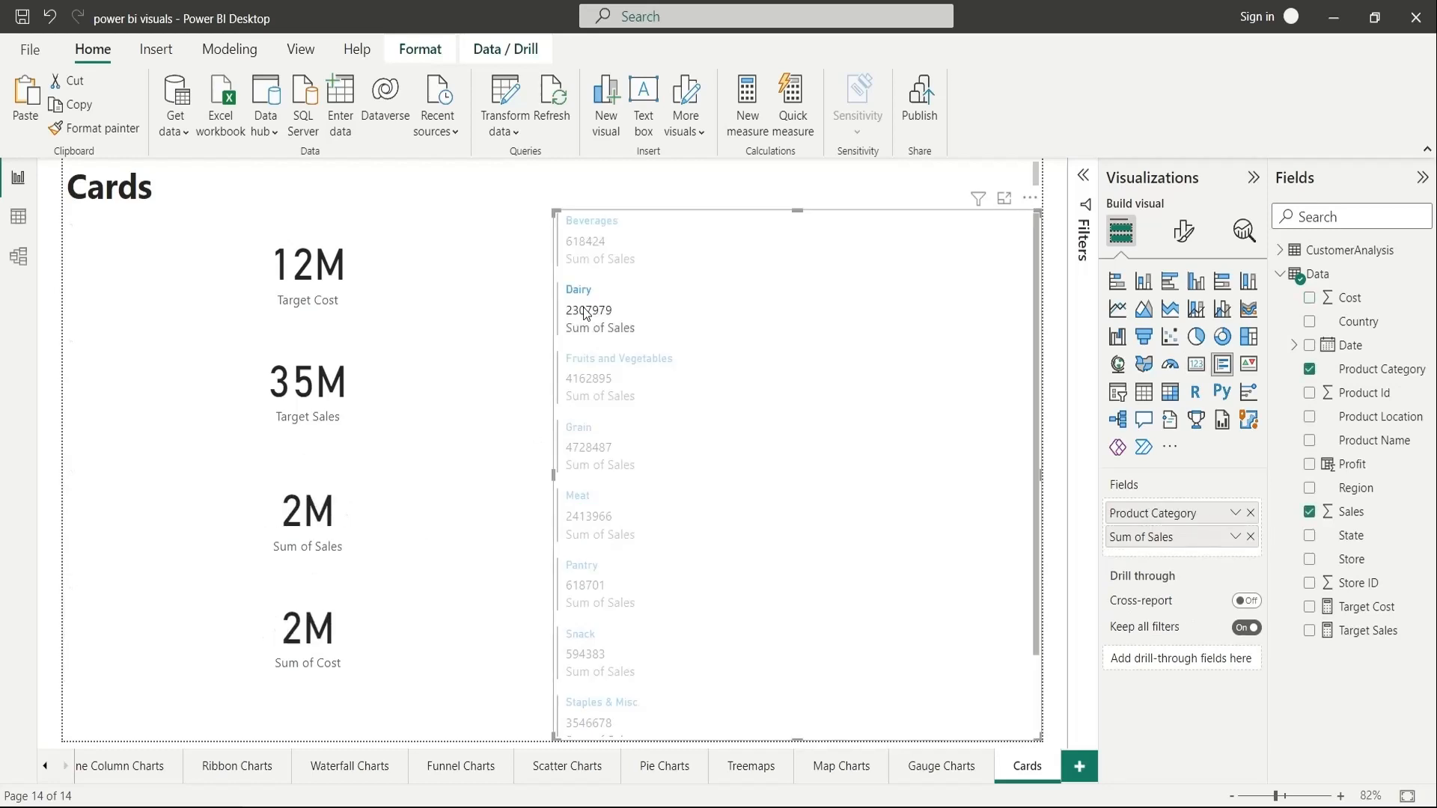
click(589, 396)
click(587, 457)
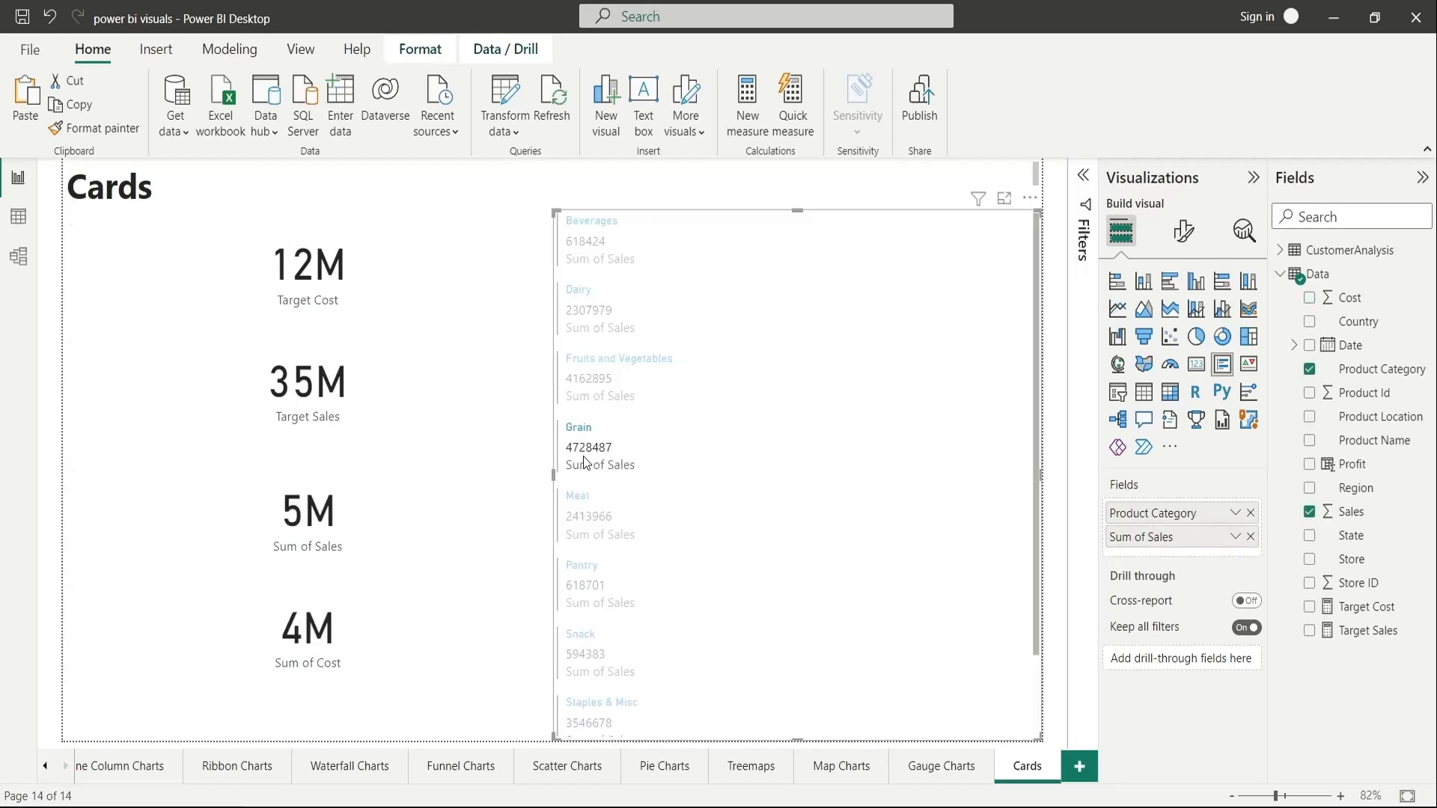
click(586, 519)
click(590, 599)
click(591, 654)
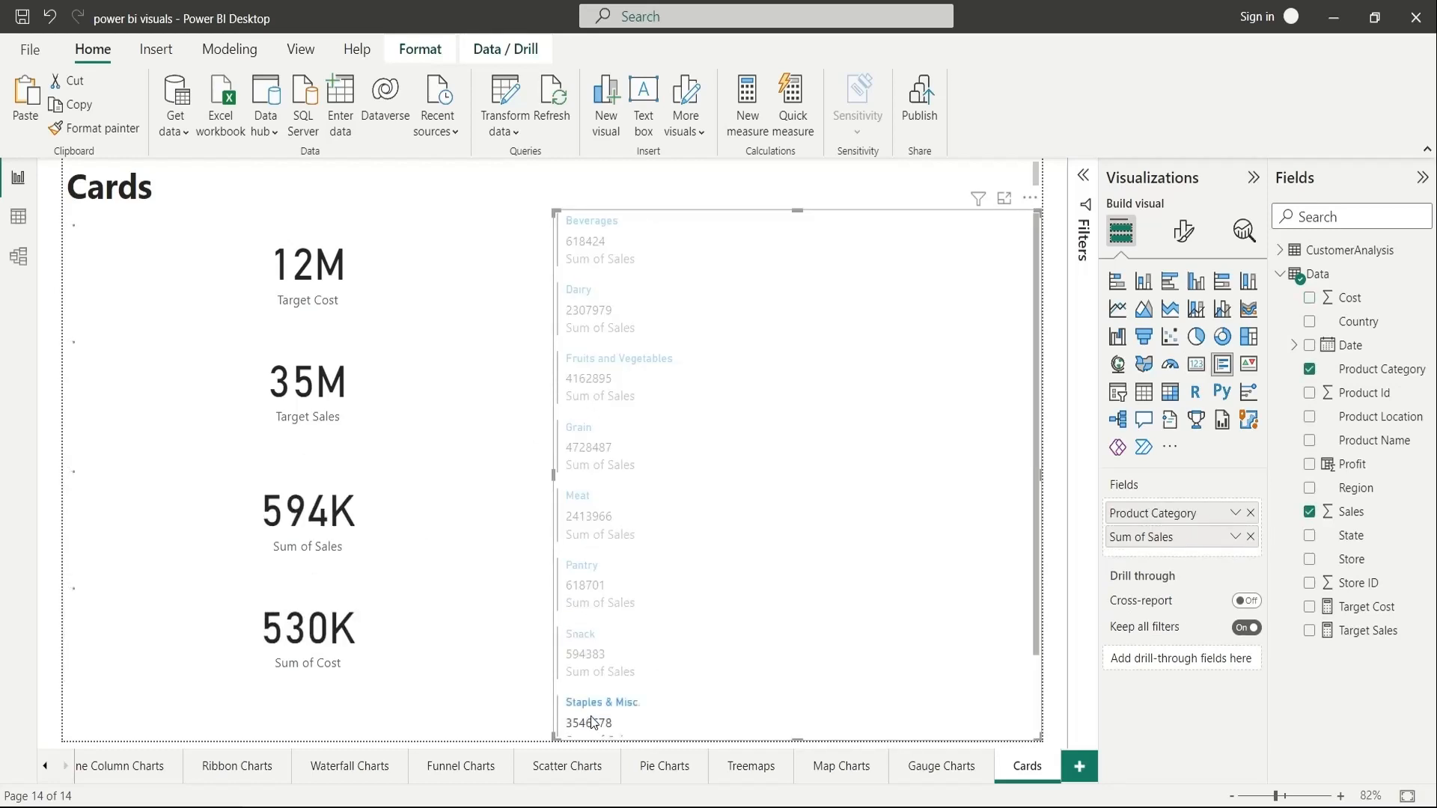
click(599, 711)
scroll(613, 653, down, 1)
click(591, 697)
scroll(668, 570, up, 2)
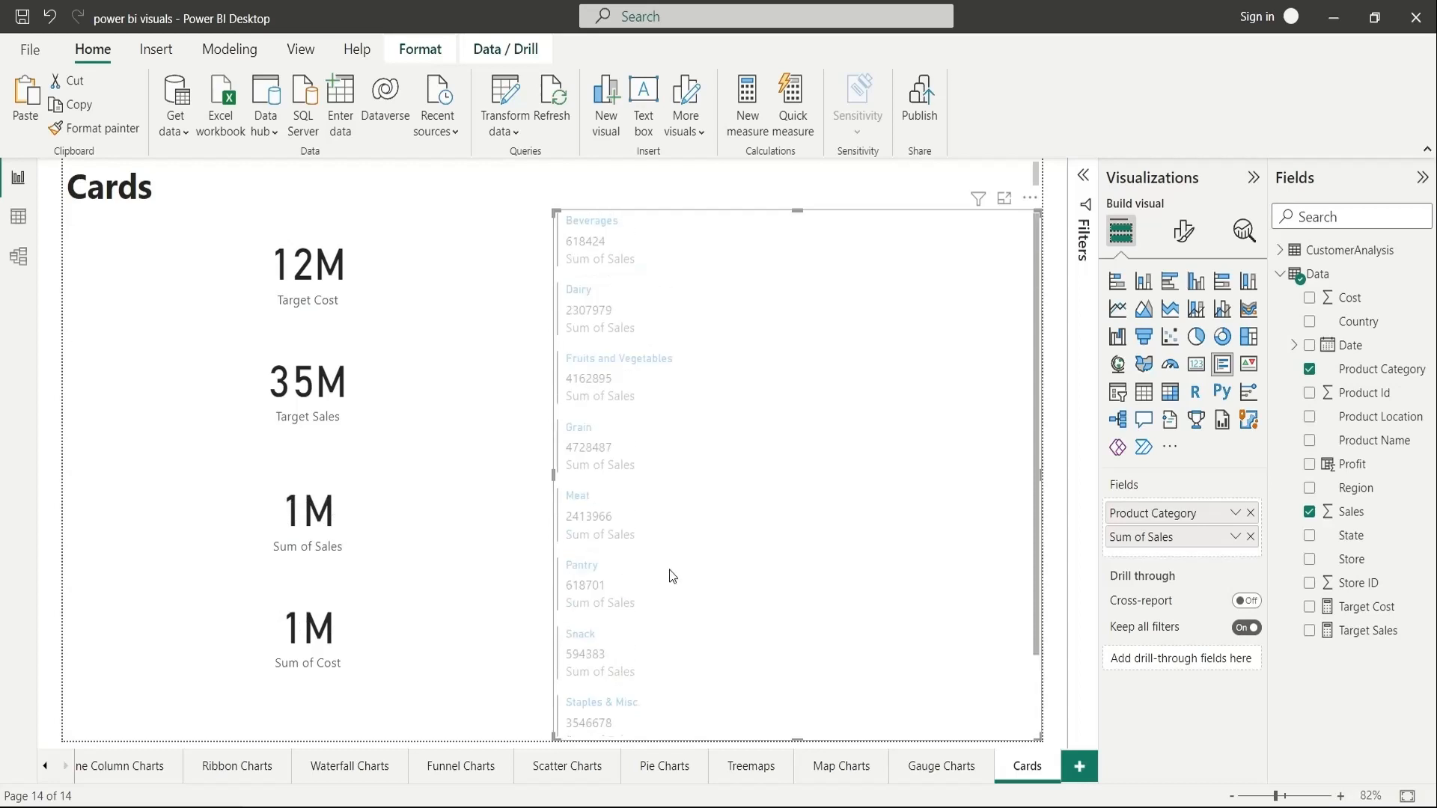
click(596, 261)
click(543, 263)
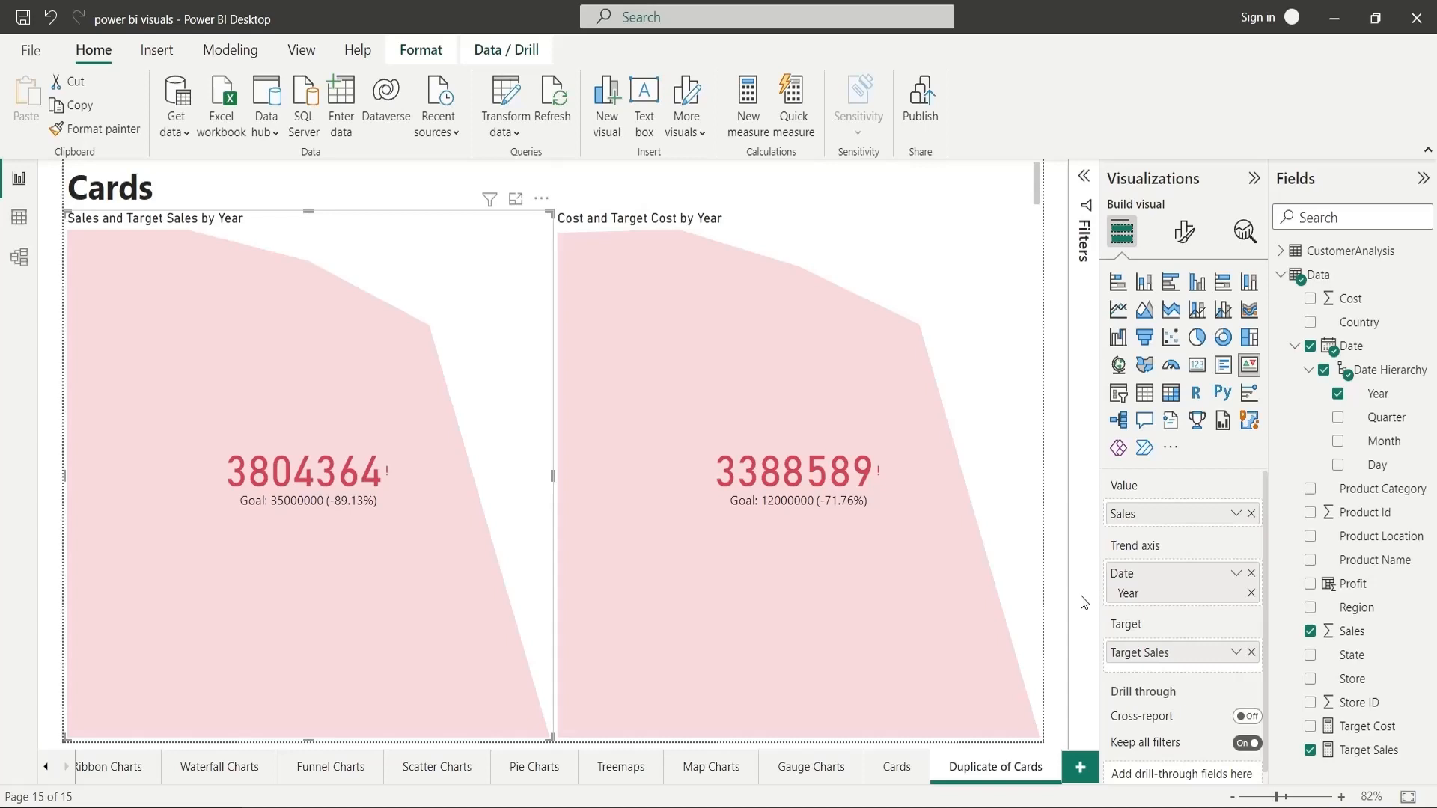
Delete the existing visuals on the Duplicate of Cards page and insert a KPI visual filling its left half below the title.
key(Delete)
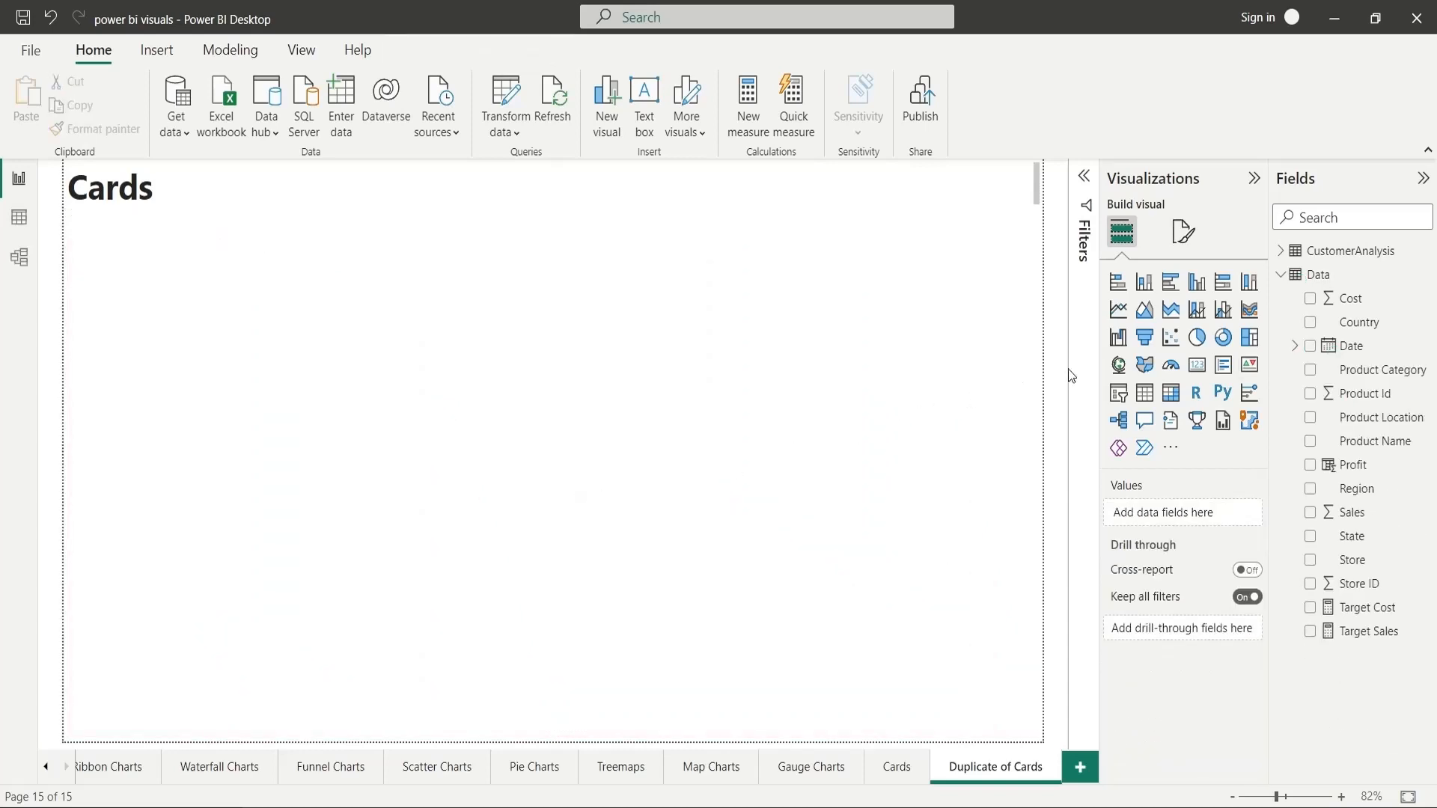
click(1249, 365)
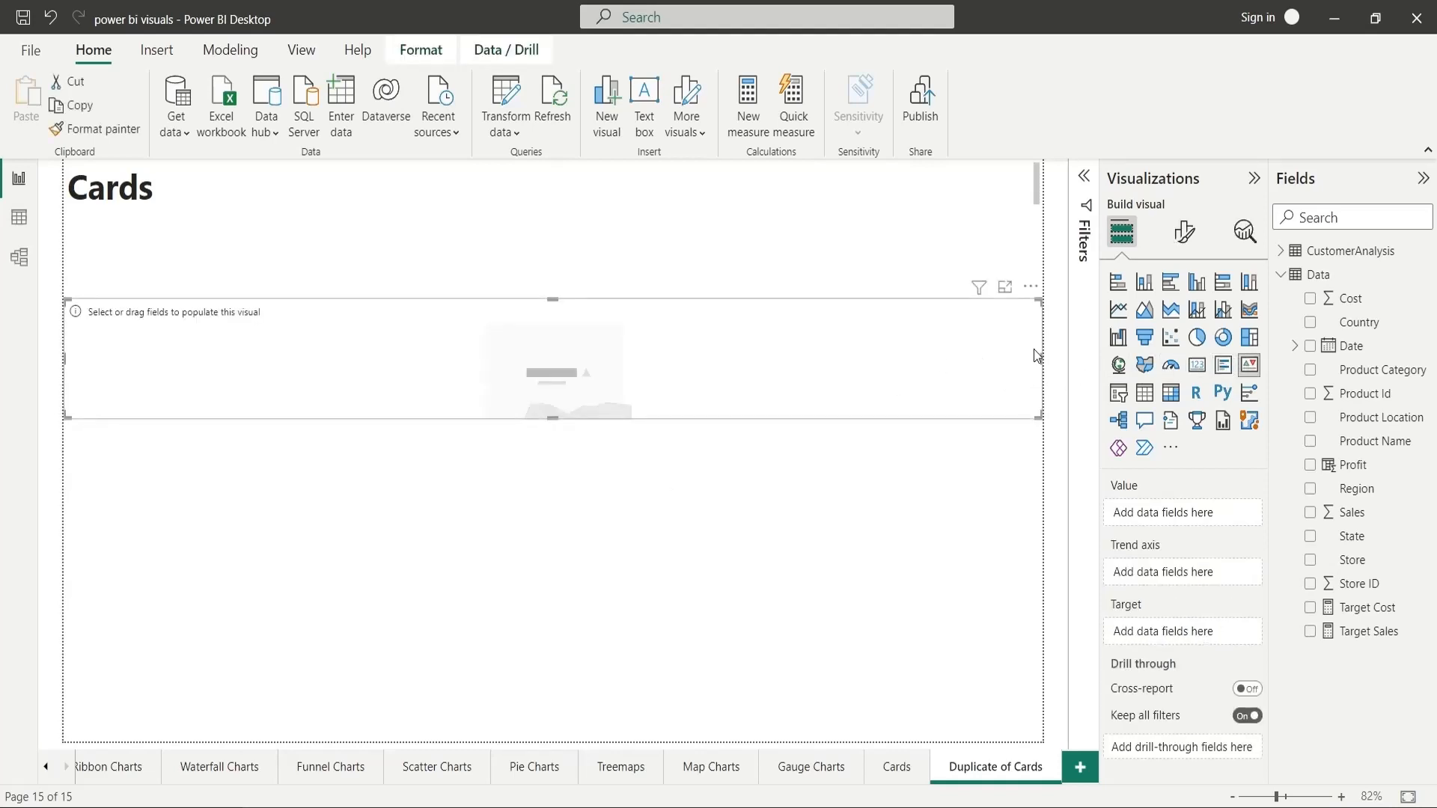
drag(1040, 356, 554, 363)
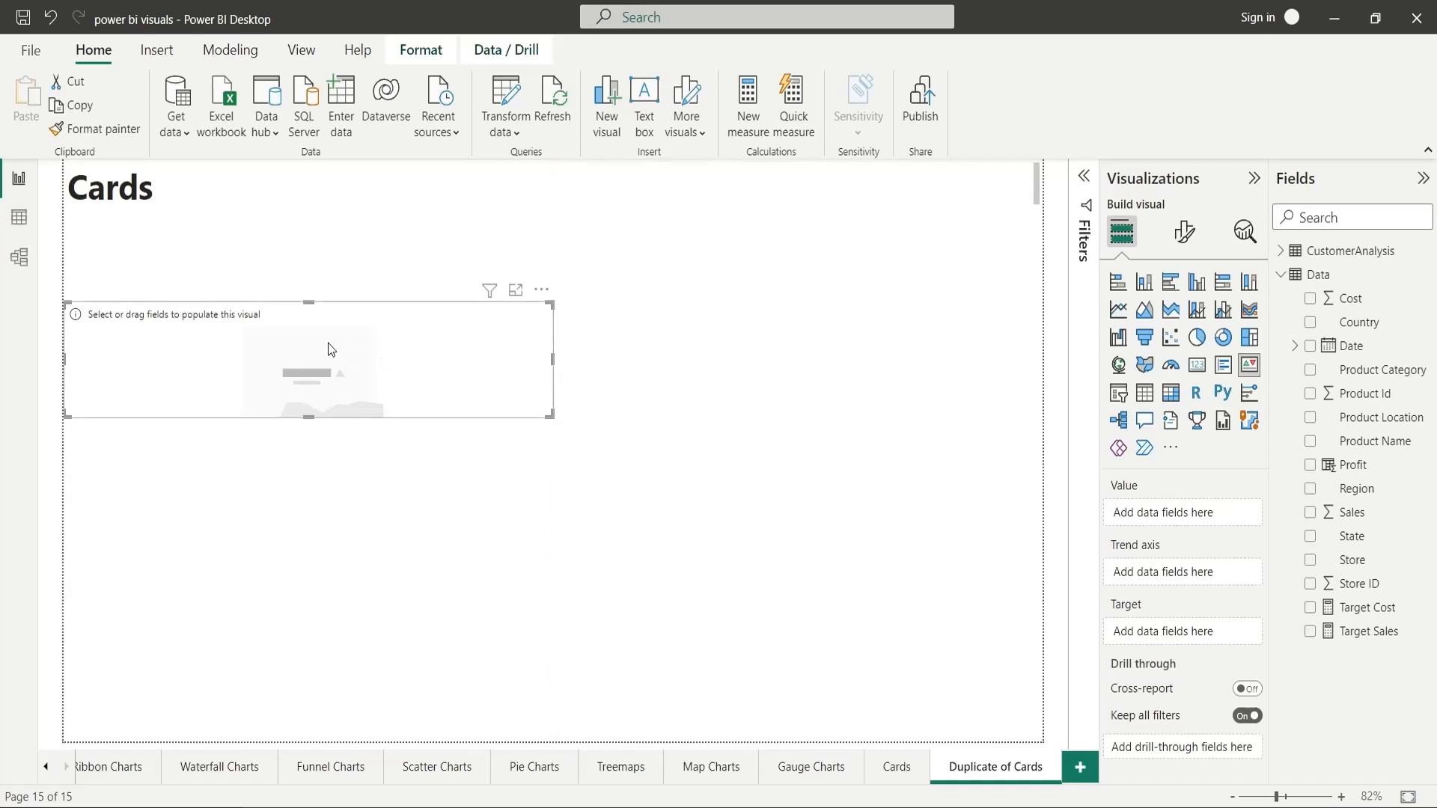
drag(307, 293, 314, 217)
drag(305, 415, 274, 736)
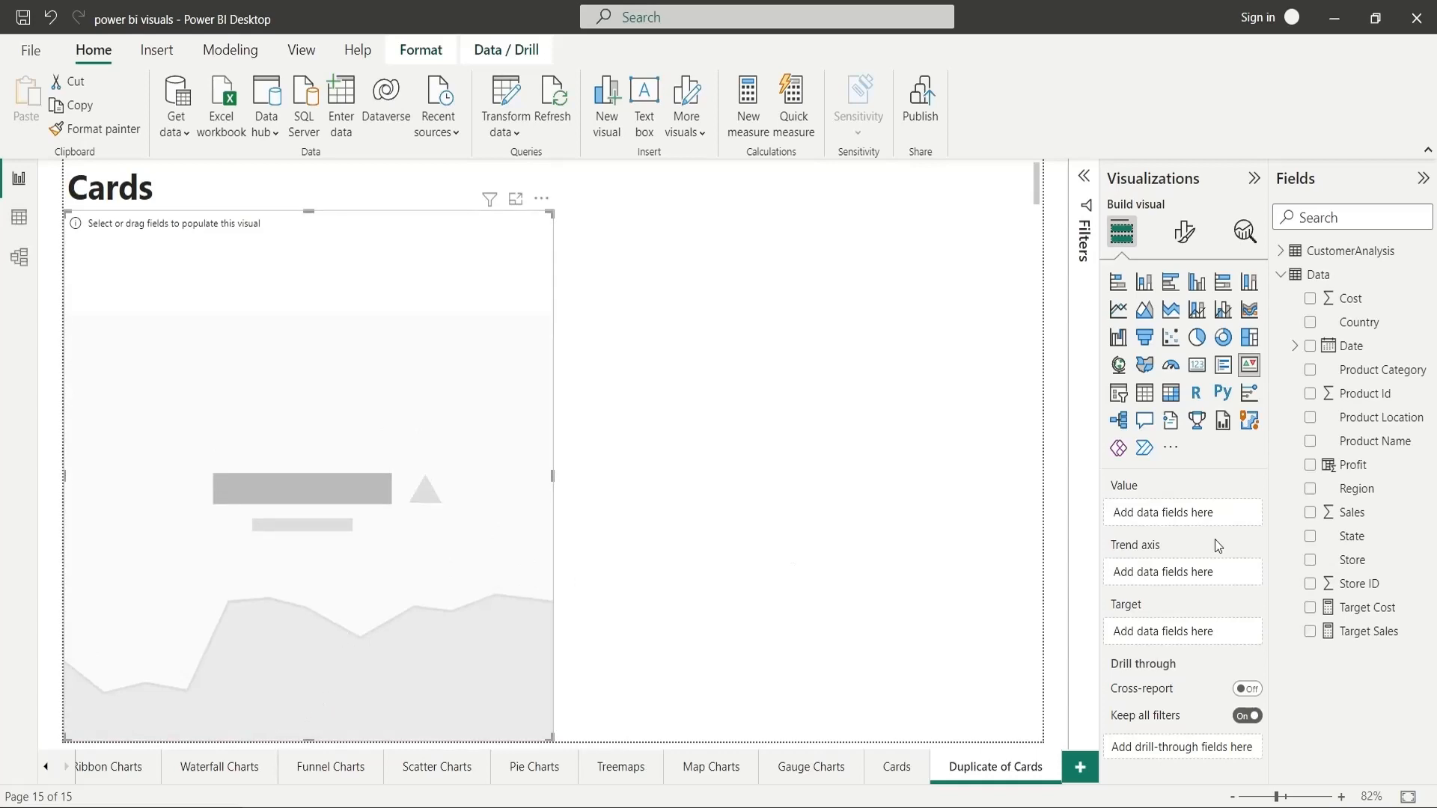
Set the KPI's value to Sales, renaming that field to Sales, and its trend axis to Year from the Date Hierarchy.
drag(1360, 521, 1178, 515)
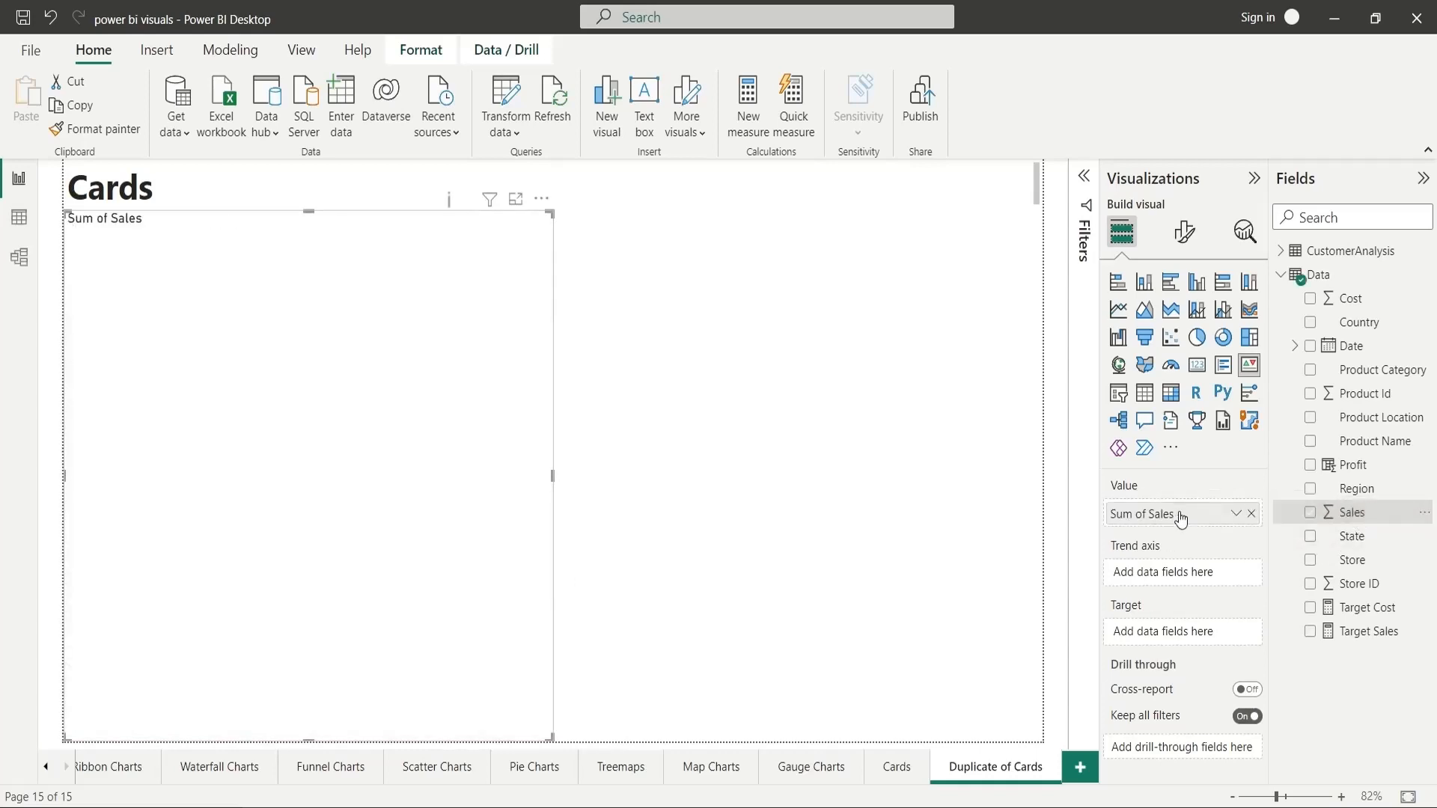
double_click(1153, 515)
click(1153, 514)
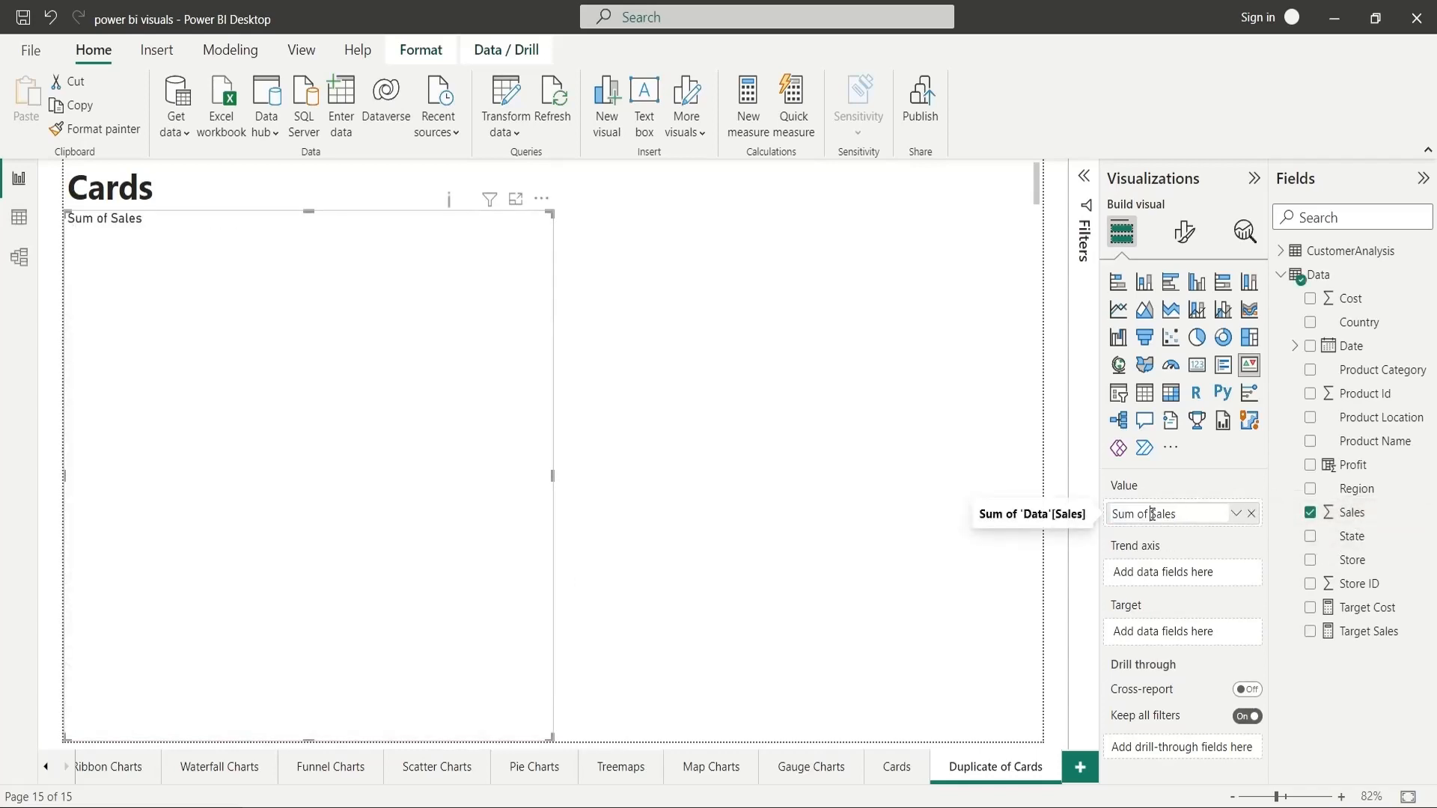
key(Return)
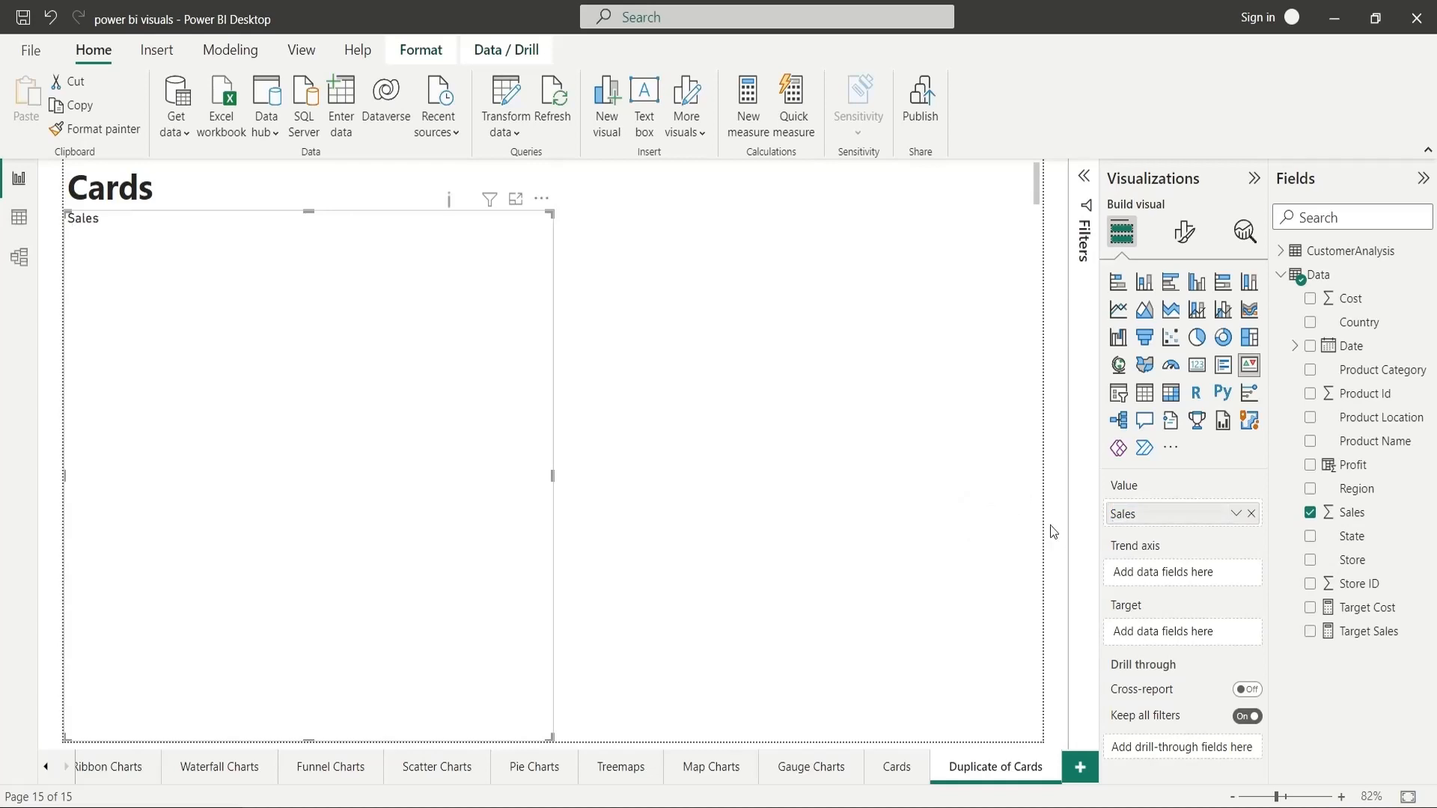
click(1294, 347)
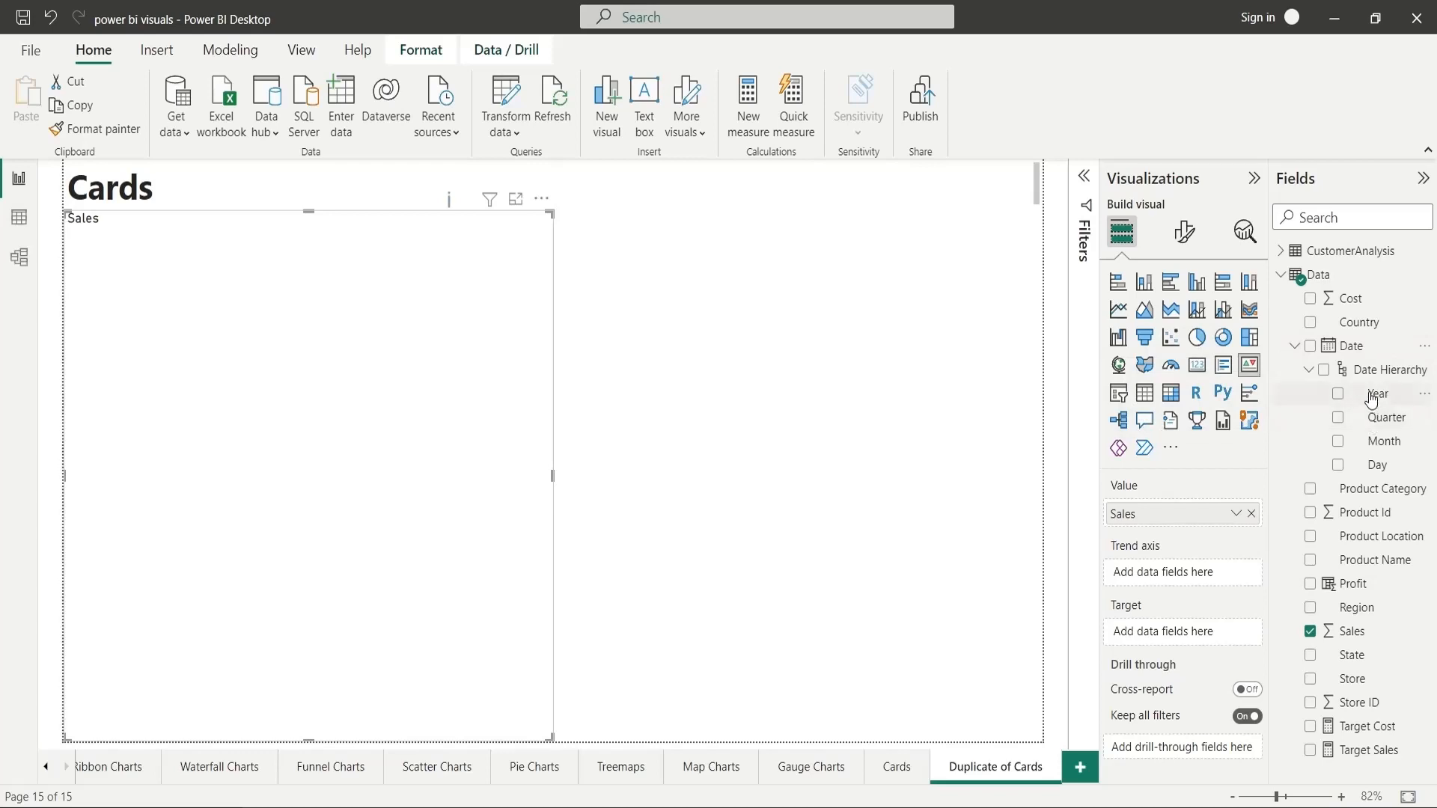
drag(1371, 399, 1205, 569)
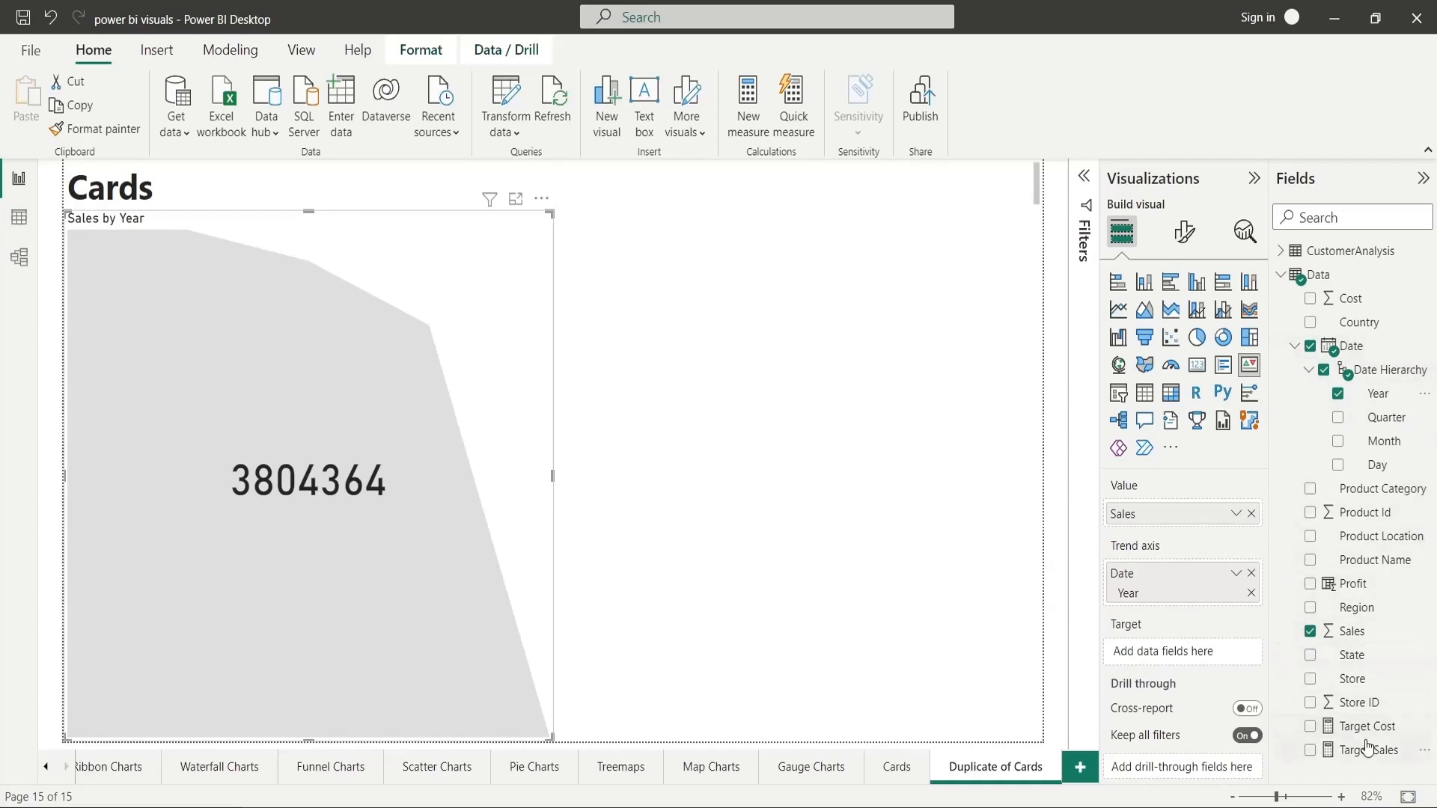
Set the Sales KPI's target to Target Sales and insert a second KPI visual filling the empty half of the page.
drag(1347, 752, 1184, 656)
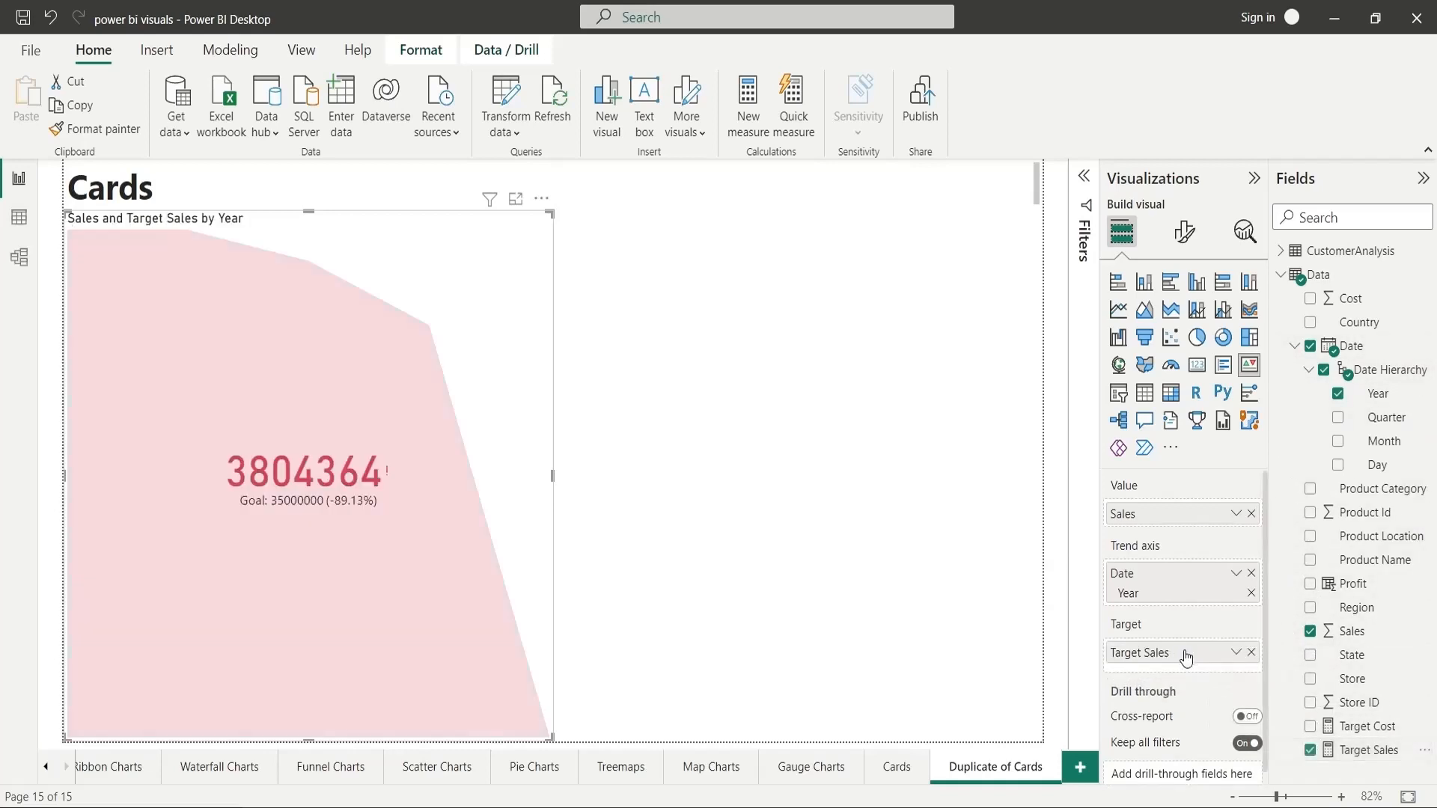
click(1020, 490)
click(1248, 371)
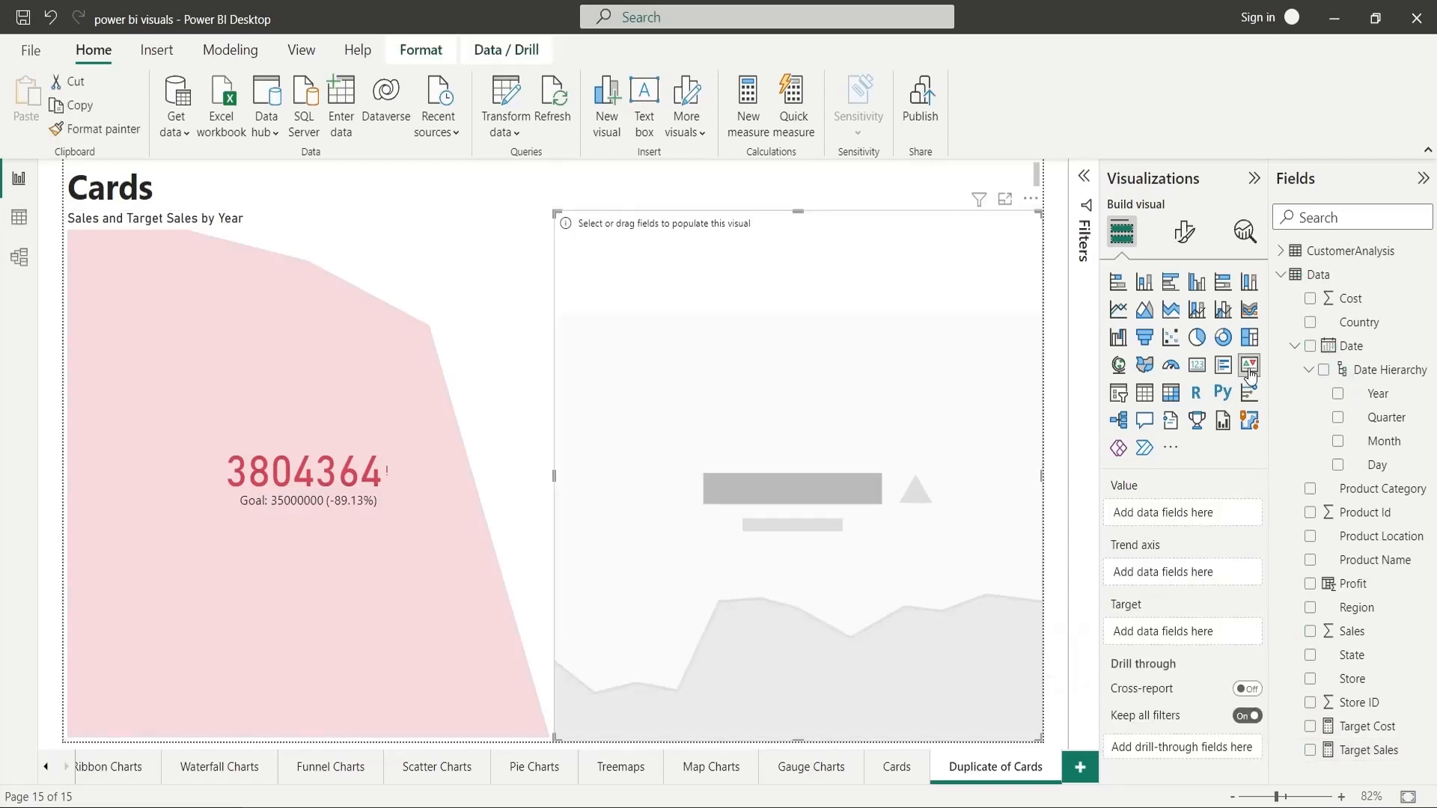
Set the second KPI's value to Cost, renaming that field to Cost, its trend axis to Year and its target to Target Cost.
drag(1347, 301, 1176, 519)
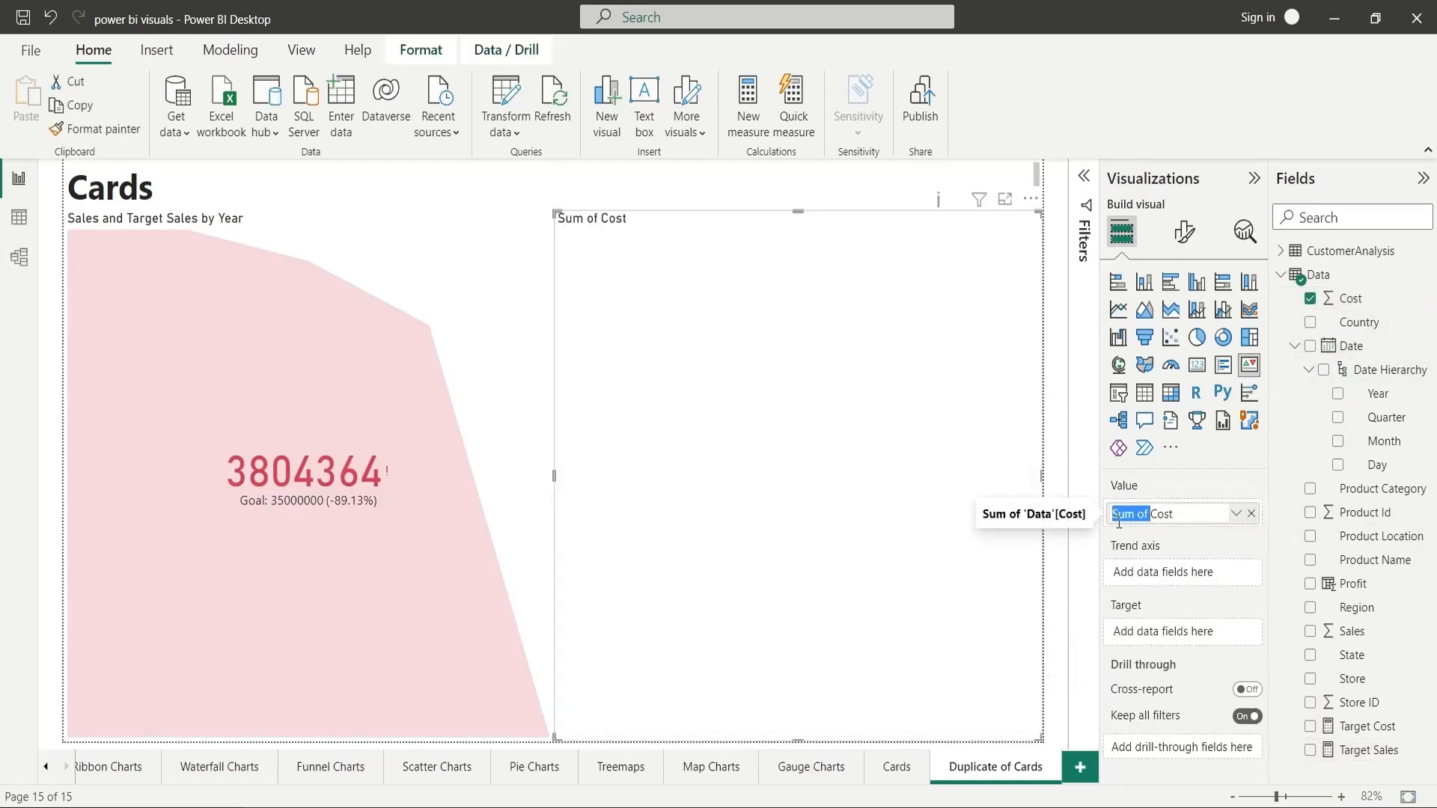
key(BackSpace)
key(Return)
drag(1351, 395, 1212, 582)
drag(1356, 723, 1203, 657)
click(355, 485)
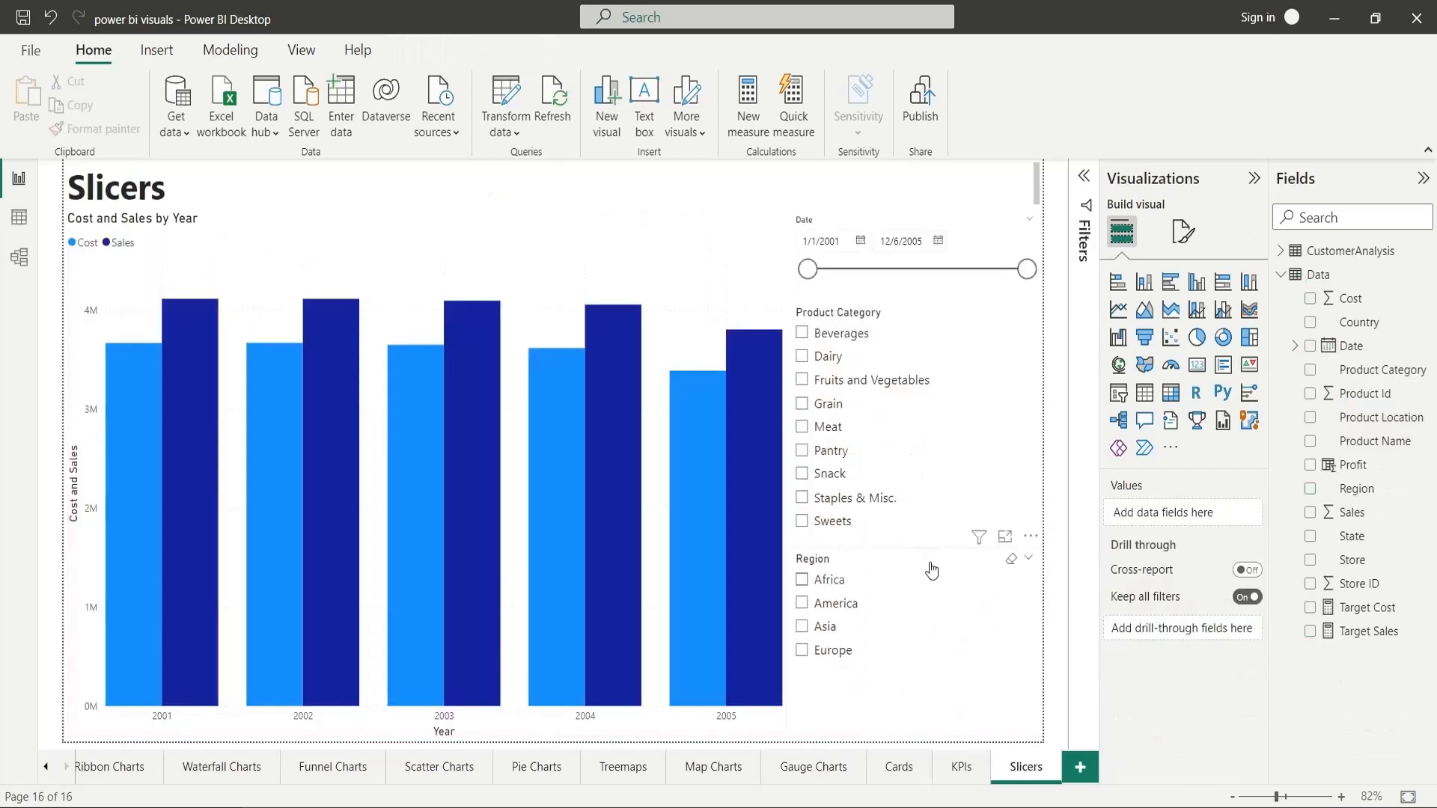
Try out the Date slicer on the chart, then filter by individual product categories from Beverages to Sweets.
drag(797, 270, 937, 271)
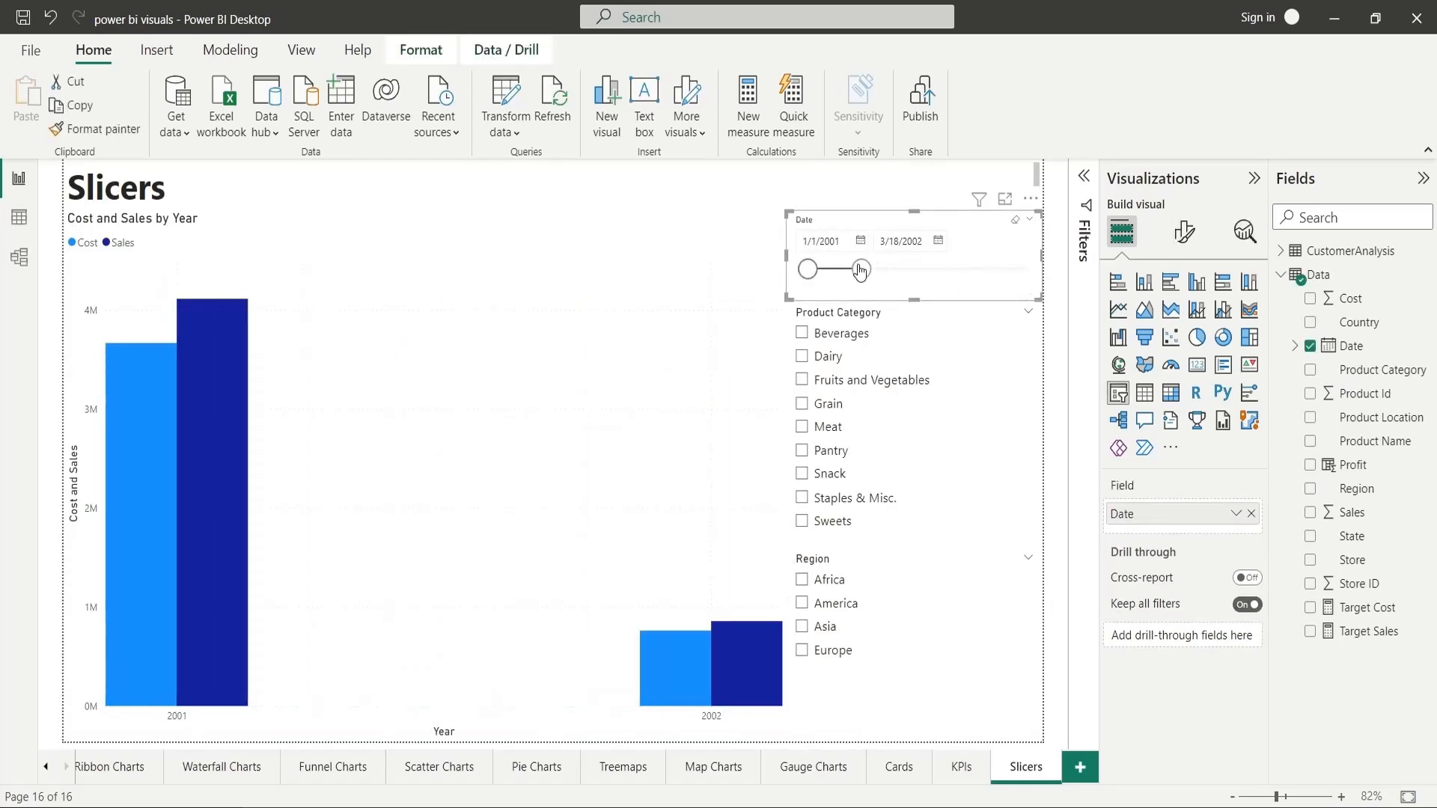
click(806, 336)
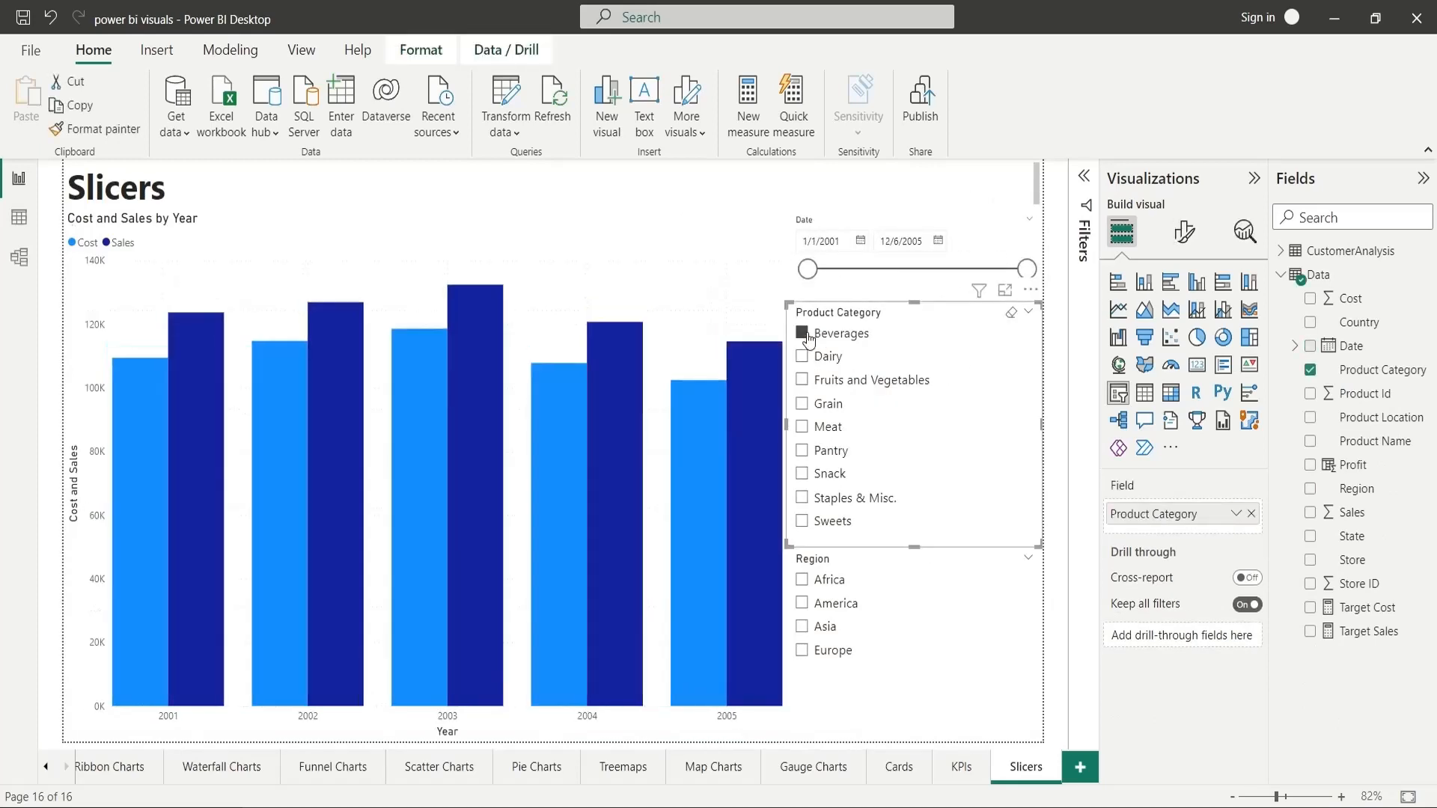
click(803, 380)
click(802, 427)
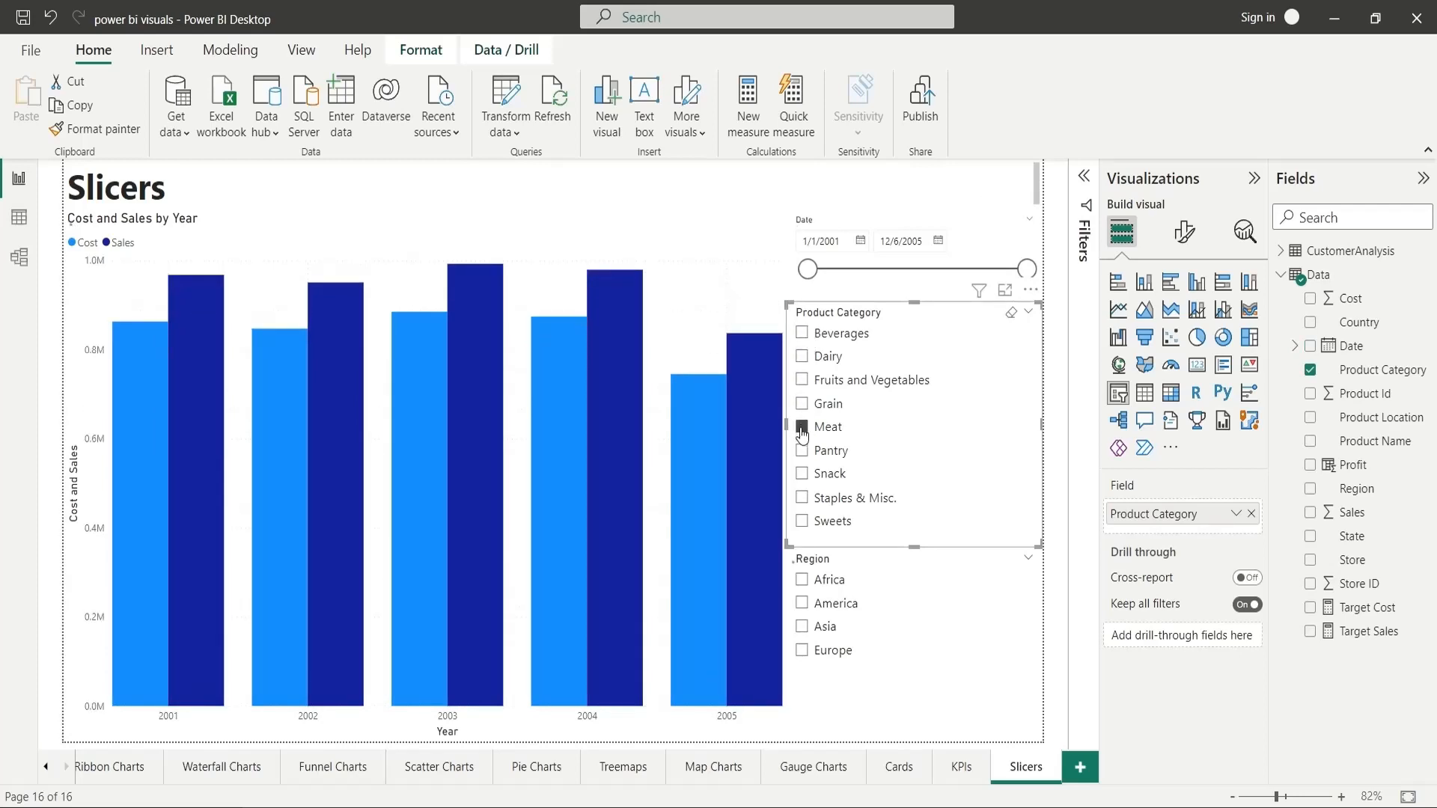
click(802, 450)
click(803, 498)
click(803, 520)
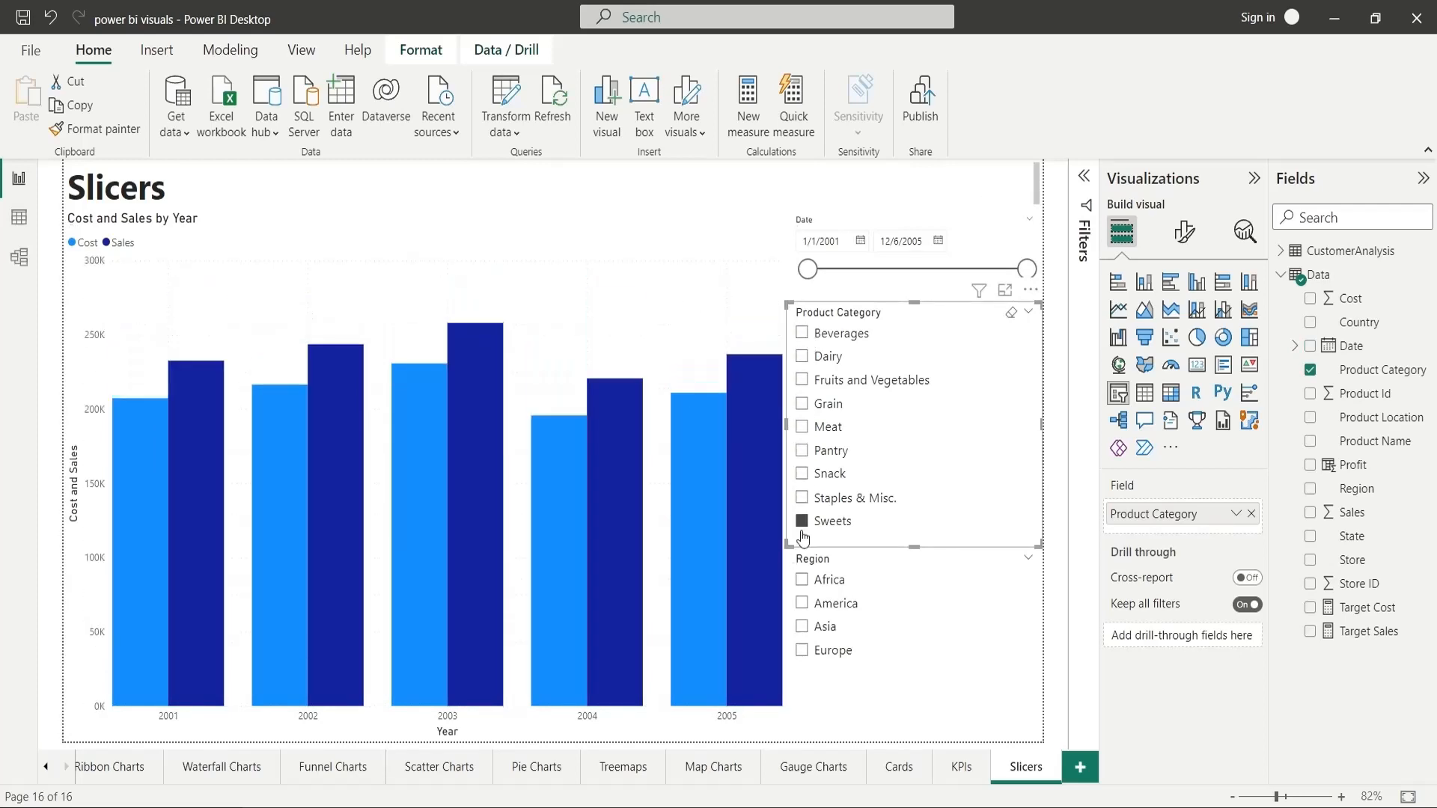
Filter the chart by individual regions in the Region slicer, clearing the Sweets category and finally the region selection.
click(803, 580)
click(802, 603)
click(802, 626)
click(803, 651)
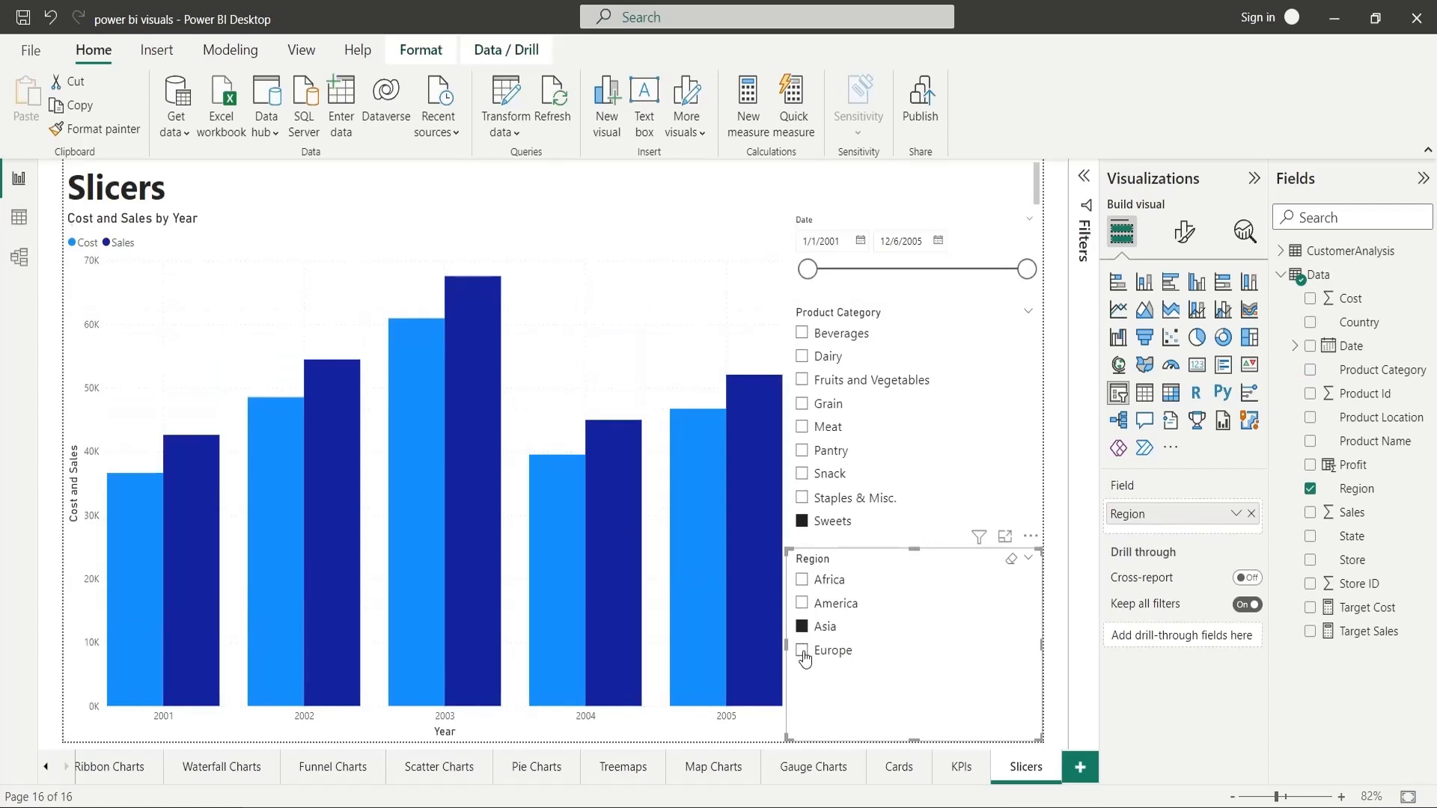
click(803, 521)
click(802, 627)
click(802, 603)
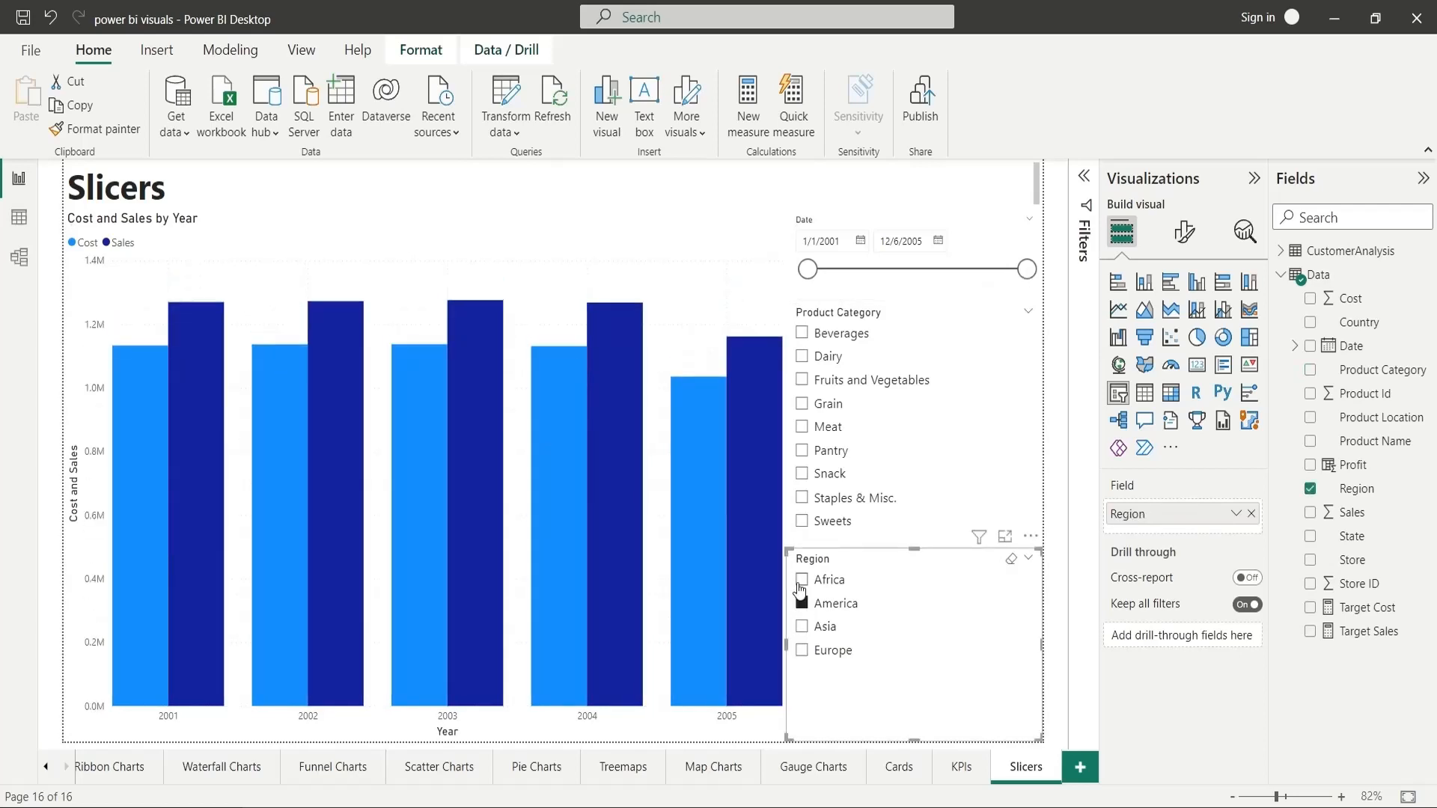
click(802, 579)
click(1051, 586)
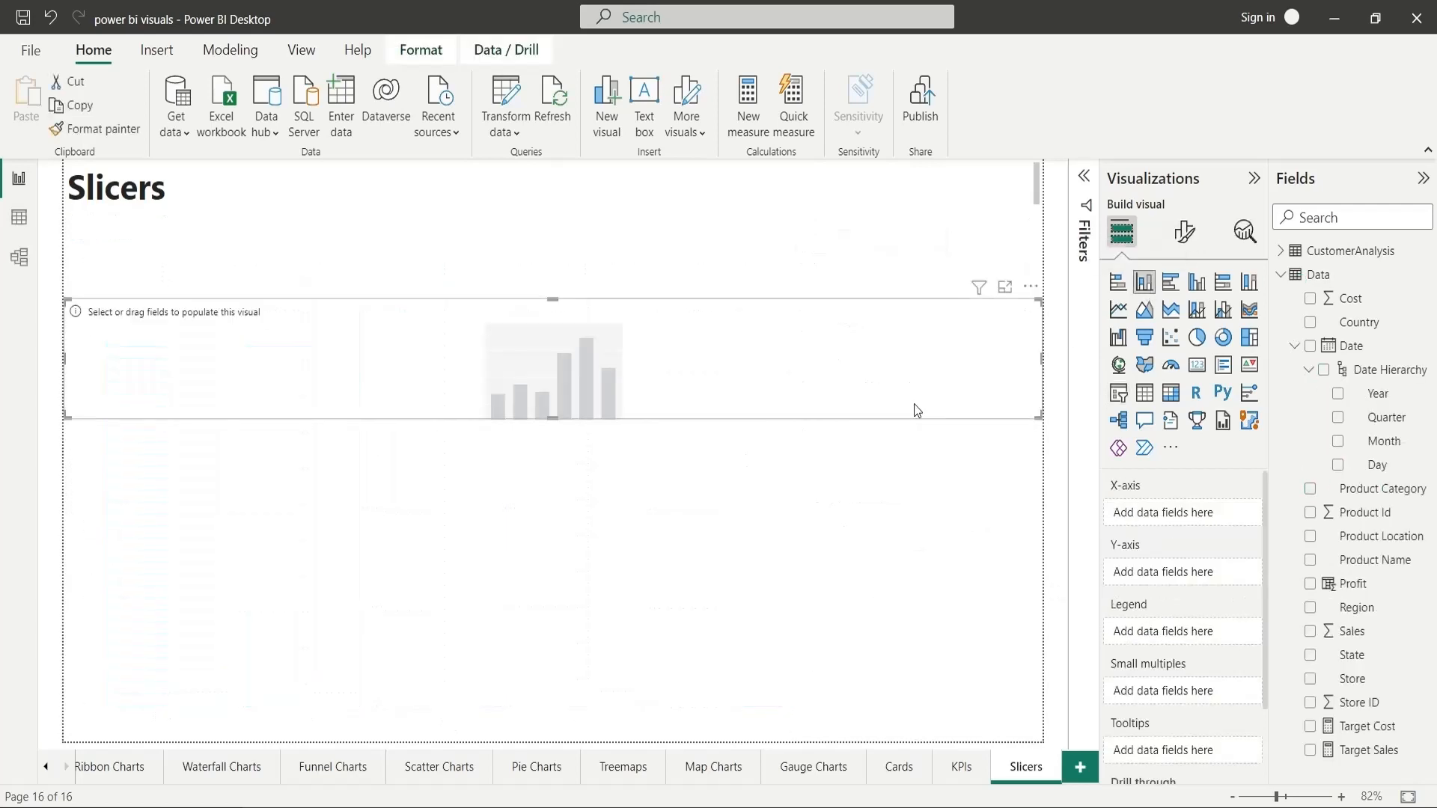
Resize the empty column chart on the Slicers page to about three quarters of its width, from below the title to the bottom edge.
drag(1041, 359, 785, 360)
drag(425, 300, 424, 211)
drag(424, 418, 424, 741)
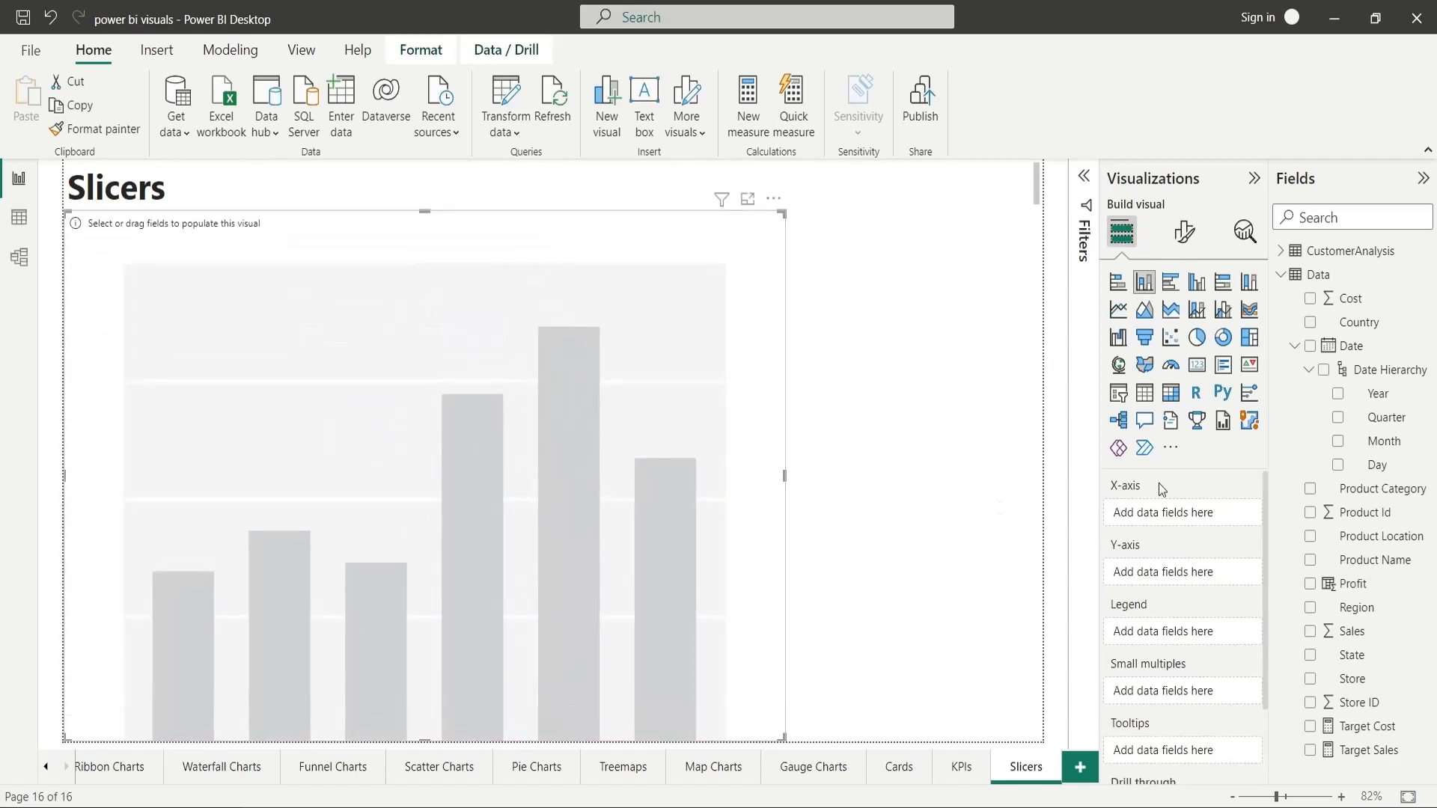
Plot Sales by Year from the Date Hierarchy in the column chart and rename the value field to Sales.
click(1351, 630)
drag(1378, 394, 1208, 522)
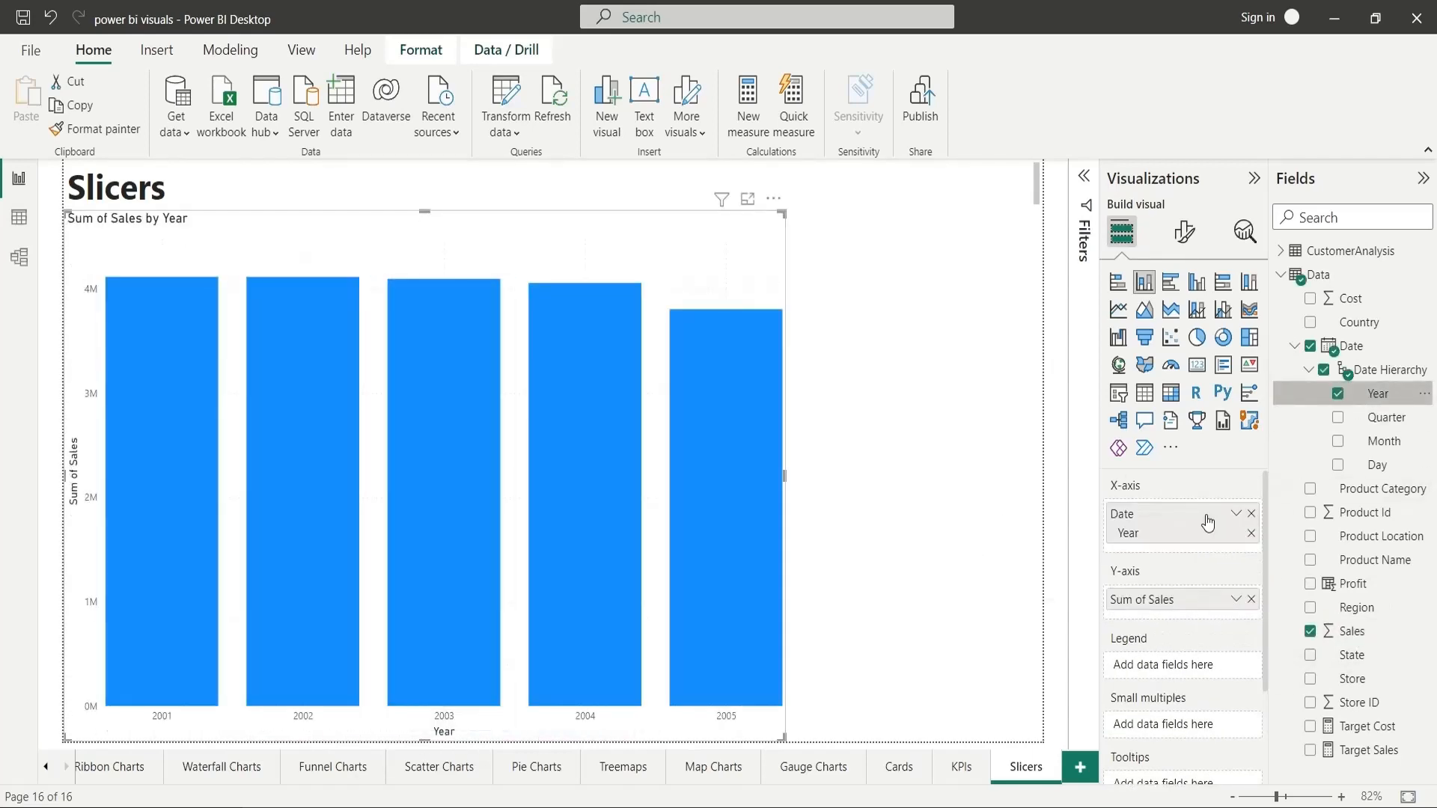
double_click(1142, 599)
drag(1149, 599, 1111, 600)
key(BackSpace)
key(Return)
Add Cost before Sales on the Y-axis, rename it to Cost and change the visual to a clustered column chart.
drag(1350, 299, 1111, 599)
double_click(1151, 599)
key(BackSpace)
key(Return)
click(1197, 282)
click(828, 383)
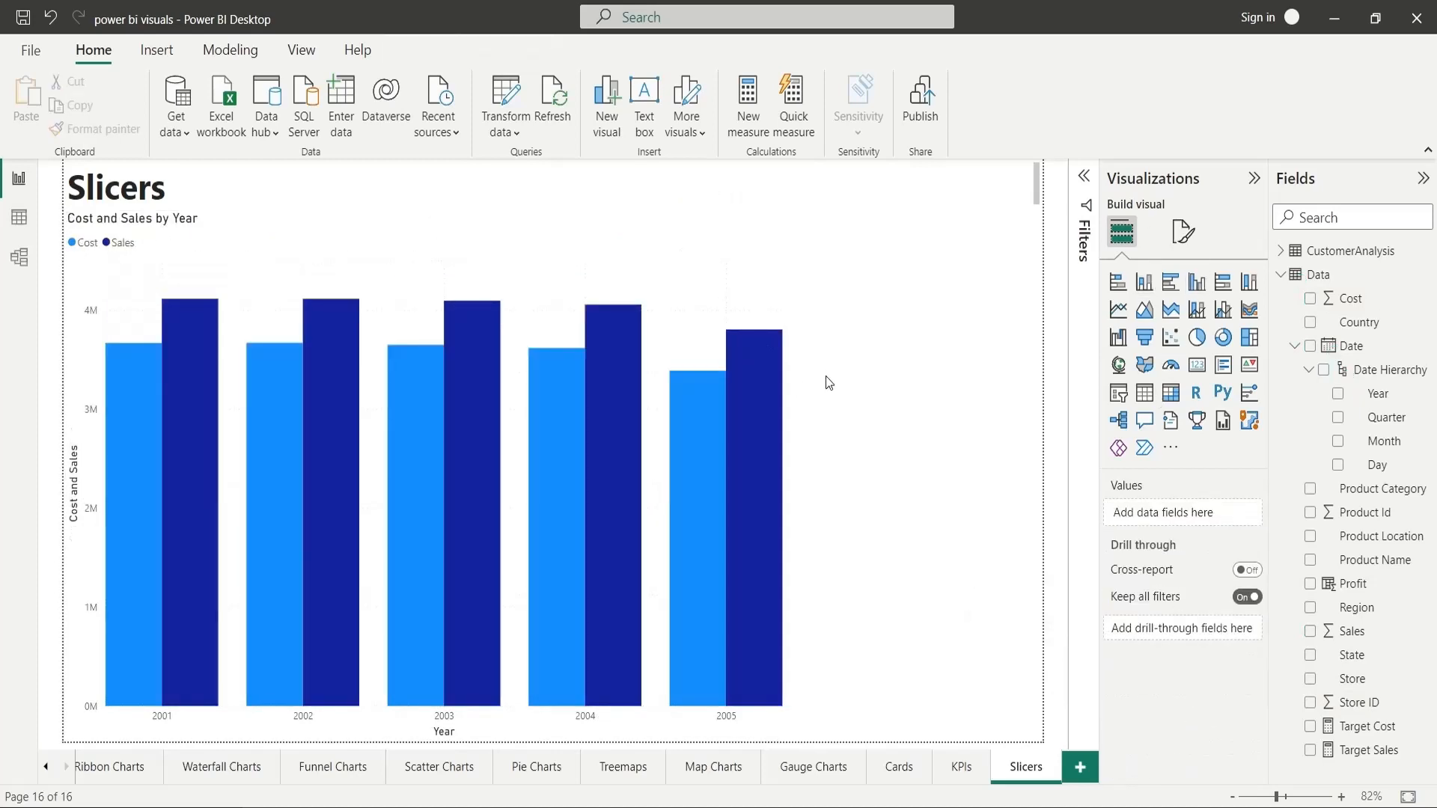
Add a Date slicer beside the upper part of the chart and collapse the Date field.
click(1118, 393)
drag(1351, 346, 973, 337)
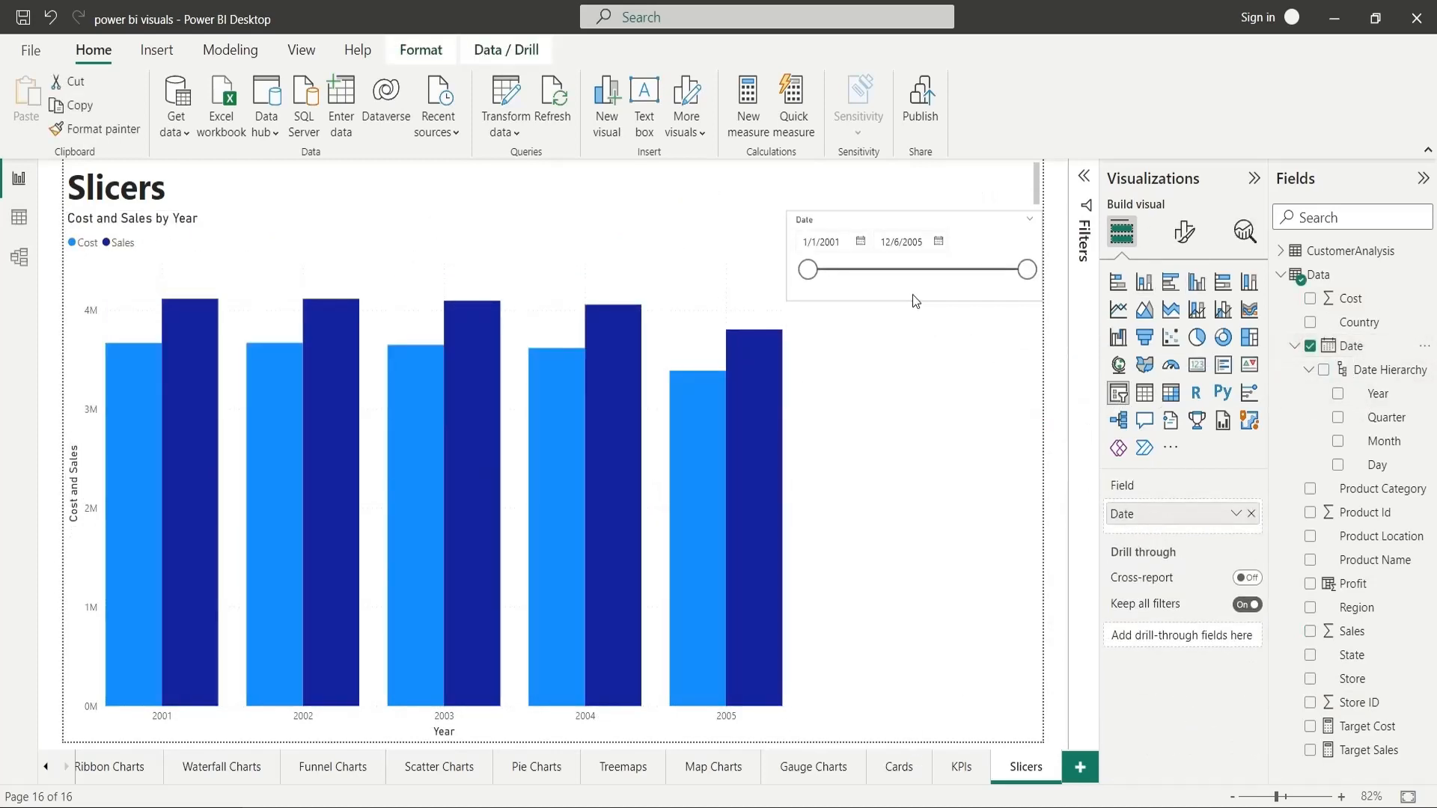
click(1294, 347)
Add a Product Category slicer below the Date slicer and shorten it to fit its list of categories.
click(1029, 422)
click(1118, 393)
drag(1384, 374, 1217, 514)
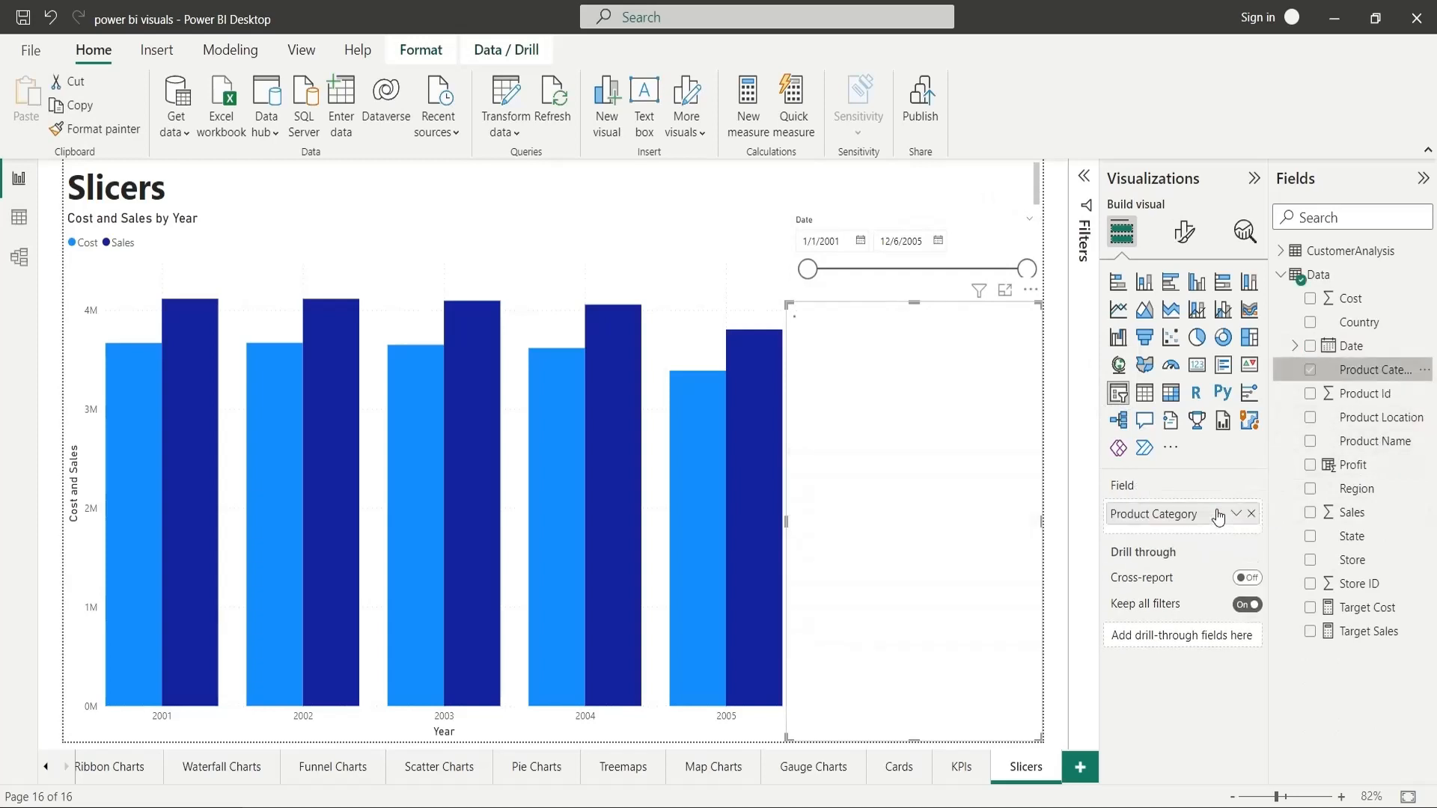
drag(914, 740, 927, 535)
Add a Region slicer in the free space below the Product Category slicer.
click(951, 621)
click(1118, 393)
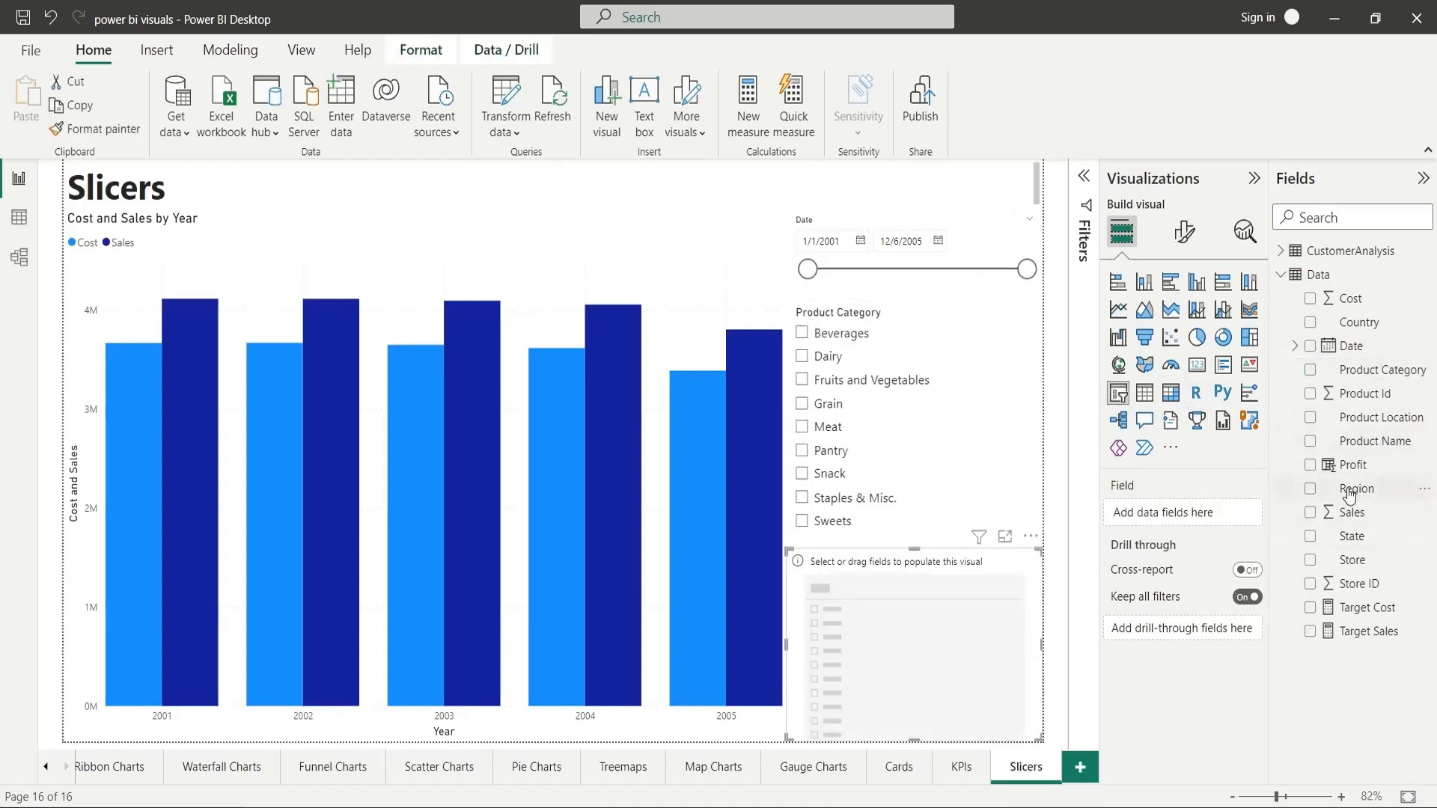
drag(1348, 492, 1190, 514)
click(1064, 623)
Test the Date slicer by moving its range handles, then test the Product Category slicer with categories from Beverages to Sweets.
drag(807, 270, 938, 271)
drag(938, 271, 805, 270)
mouse_move(1027, 269)
mouse_down()
mouse_move(859, 269)
mouse_move(1026, 270)
mouse_up()
click(802, 333)
click(802, 380)
click(801, 450)
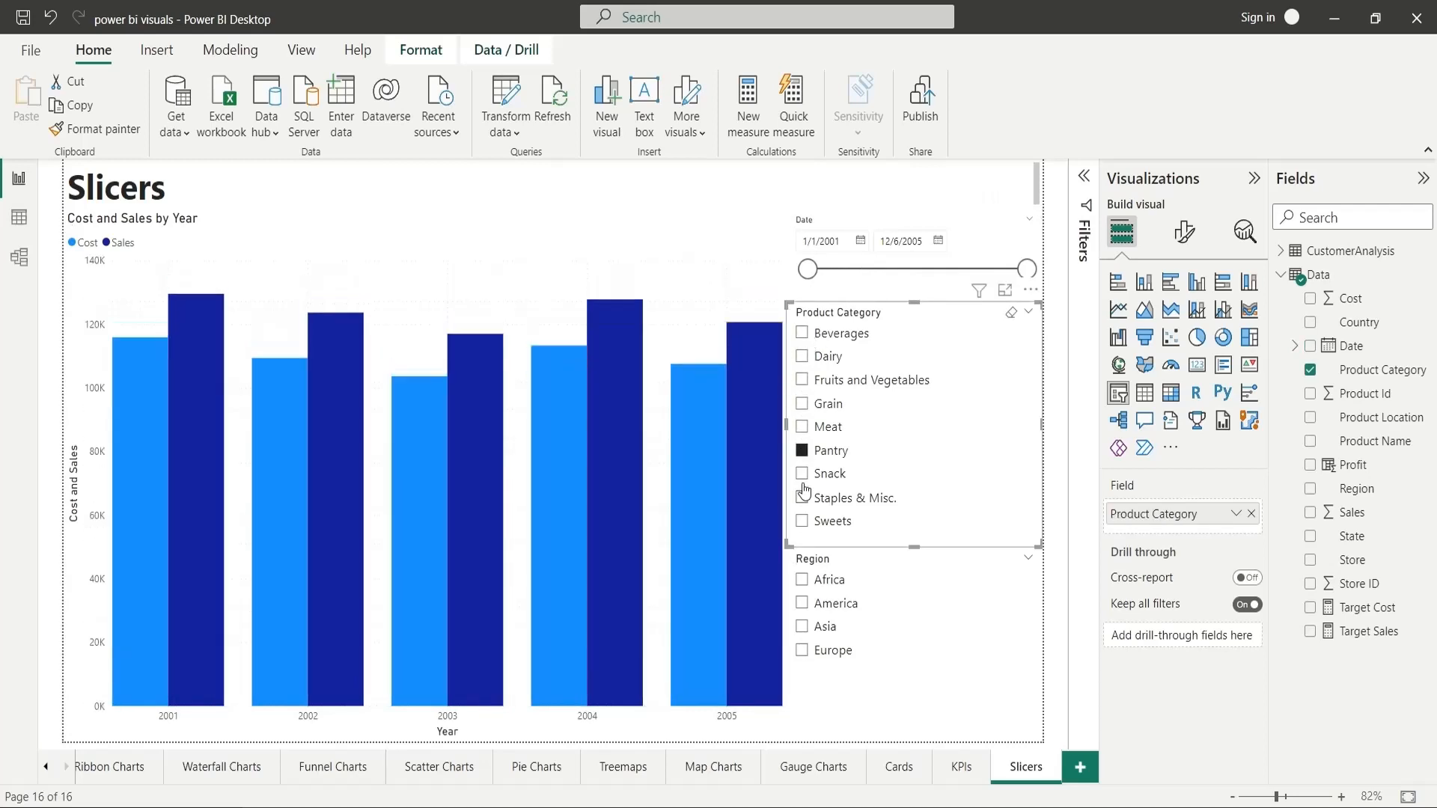
click(801, 474)
click(801, 498)
click(801, 521)
Test the Region slicer with Africa, America, Europe and Asia, clearing the category and region selections at the end.
click(801, 580)
click(801, 603)
click(801, 650)
click(801, 521)
click(801, 626)
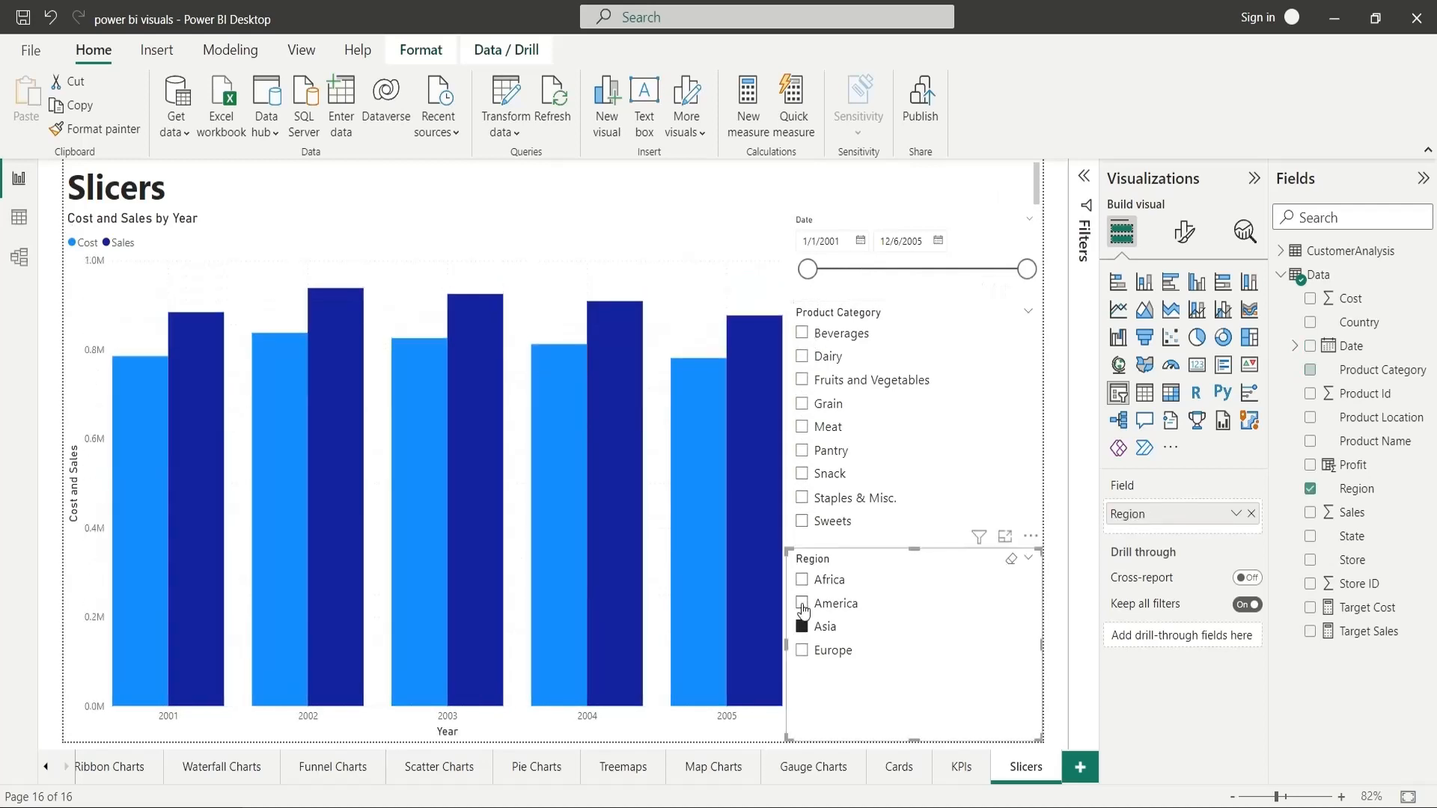
click(801, 626)
click(1058, 591)
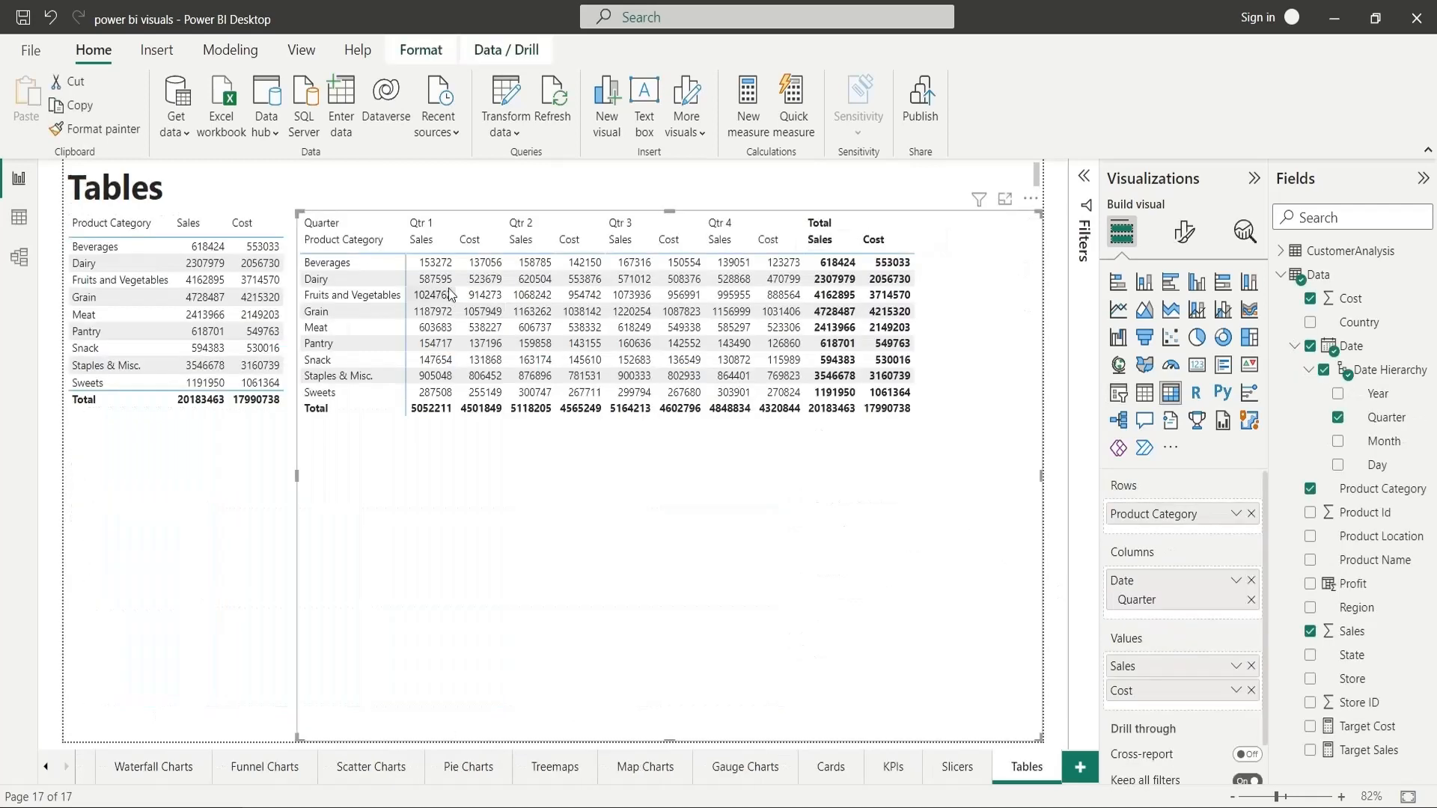
Select matrix values for different categories and quarters, from Beverages in Qtr 1 to the Sweets total, to cross-filter the table.
click(434, 265)
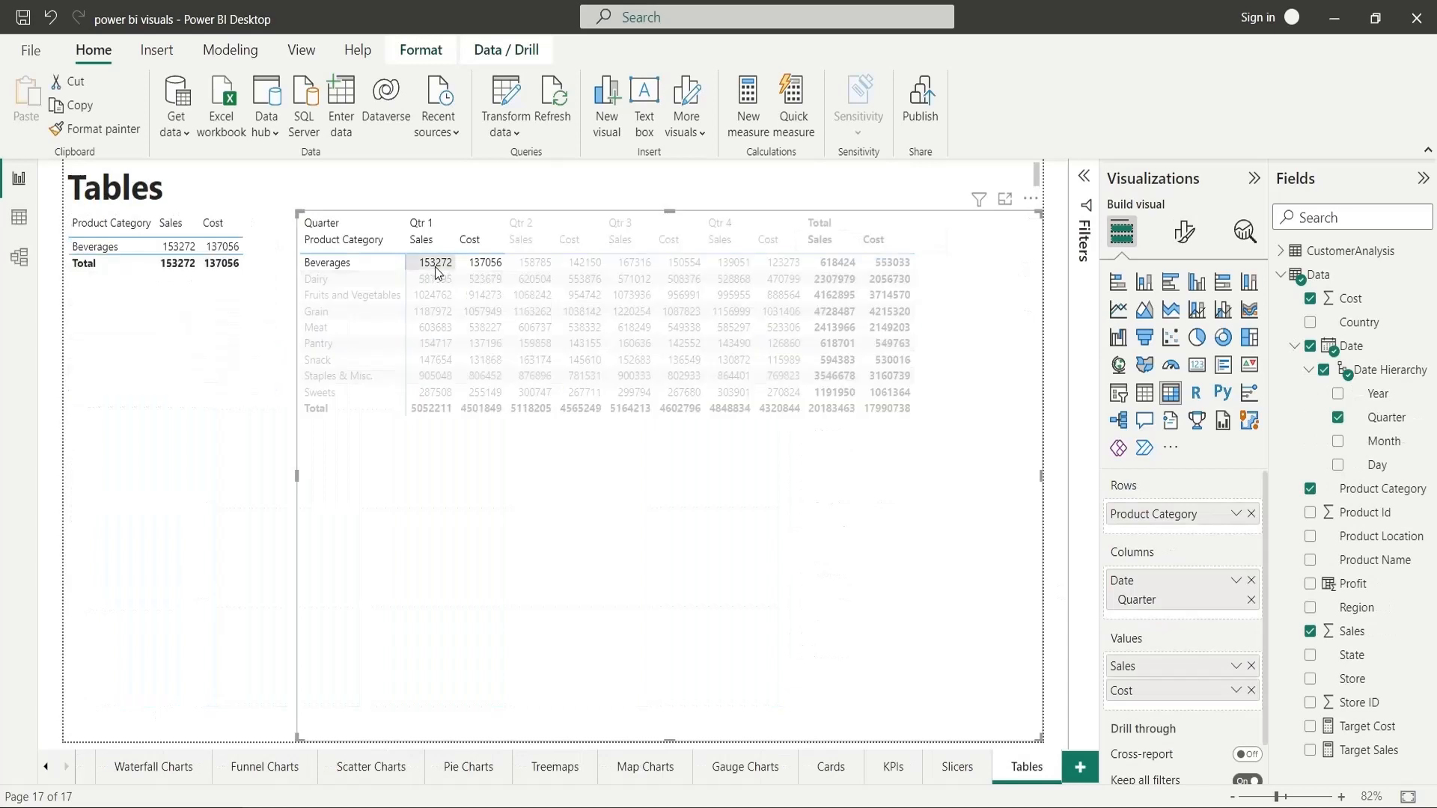
click(533, 327)
click(729, 343)
click(783, 375)
click(861, 389)
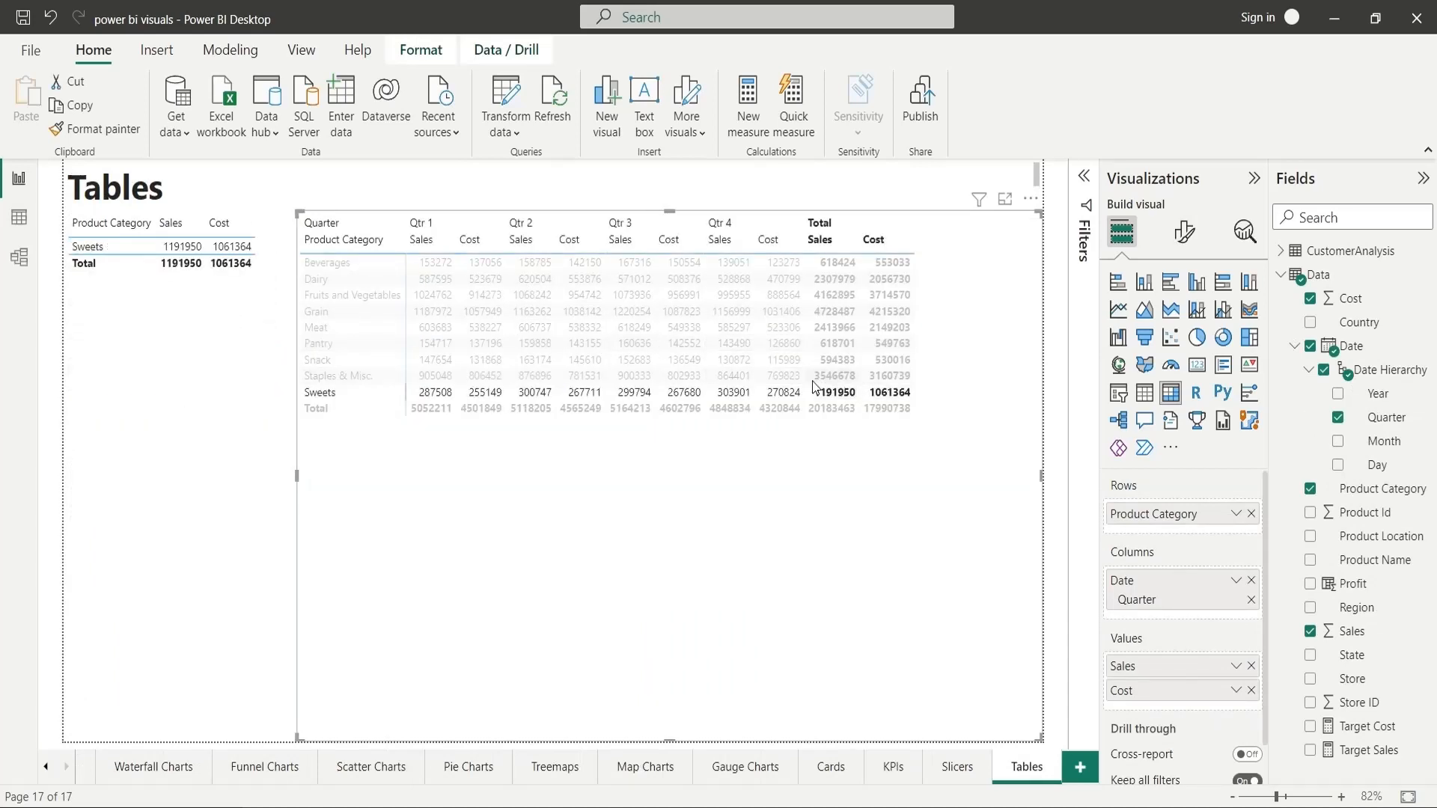
click(872, 403)
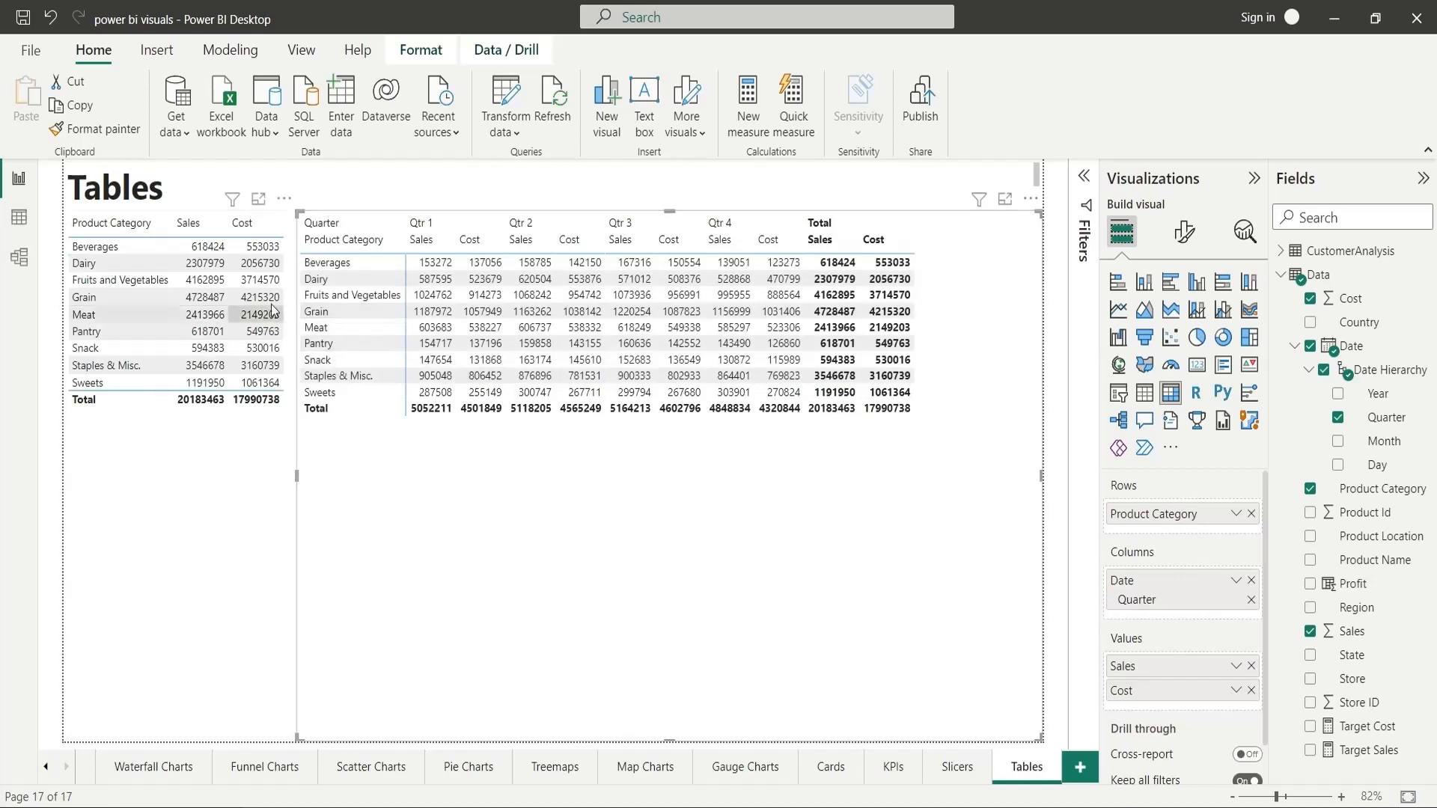
Select table rows such as Dairy, Beverages, Meat, Pantry and Sweets to cross-filter the matrix, then clear the selection.
click(217, 259)
click(218, 248)
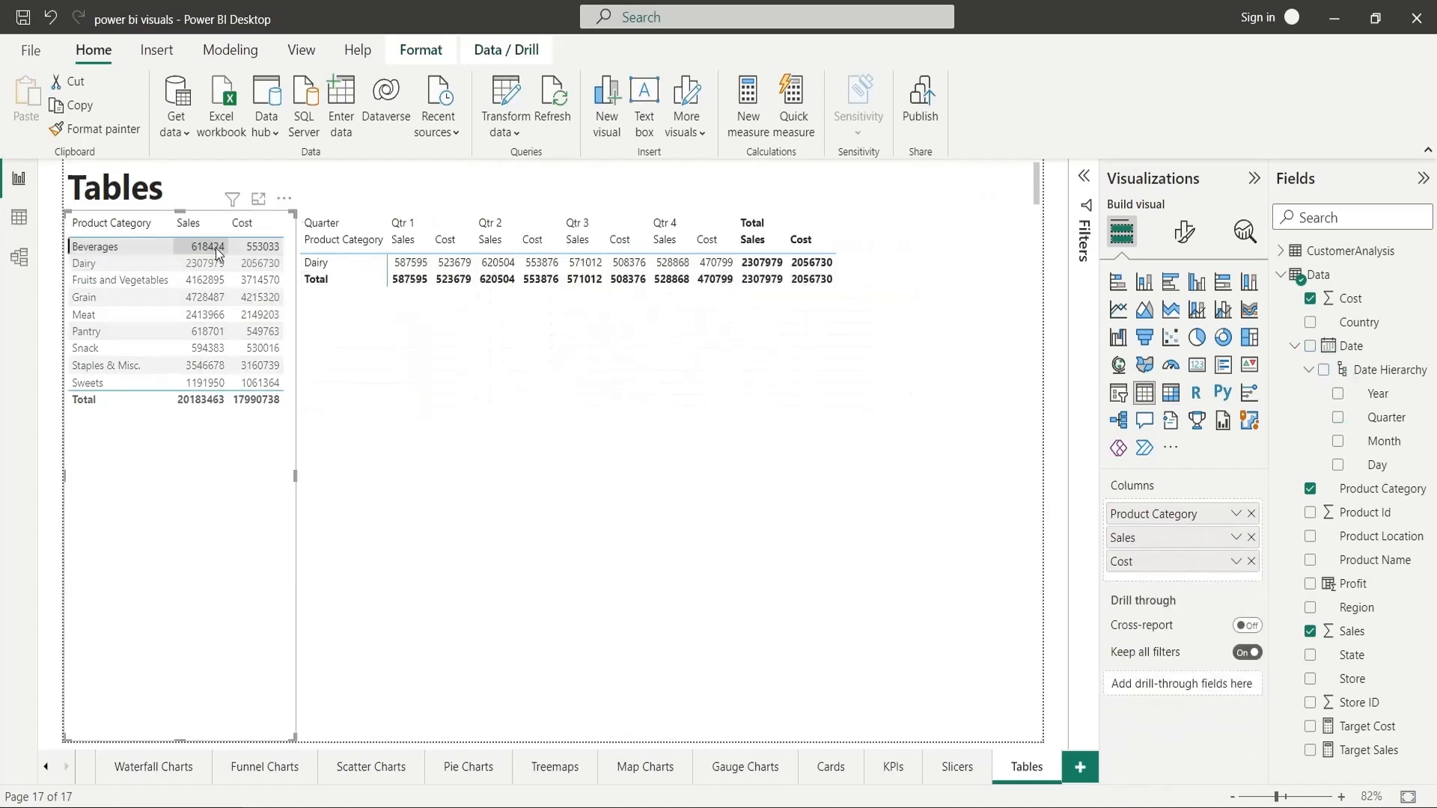
click(244, 314)
click(220, 332)
click(216, 371)
click(256, 383)
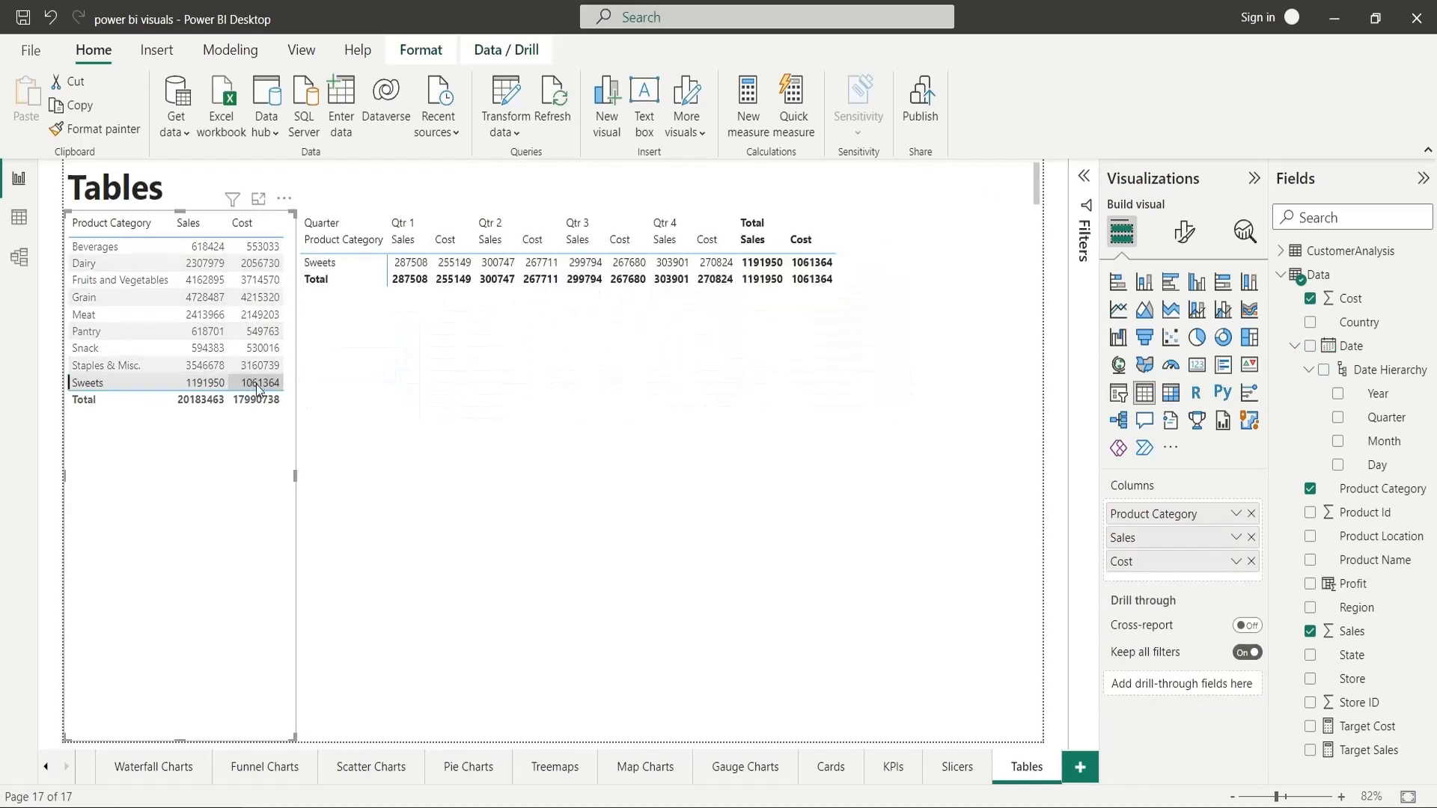
click(256, 383)
click(656, 521)
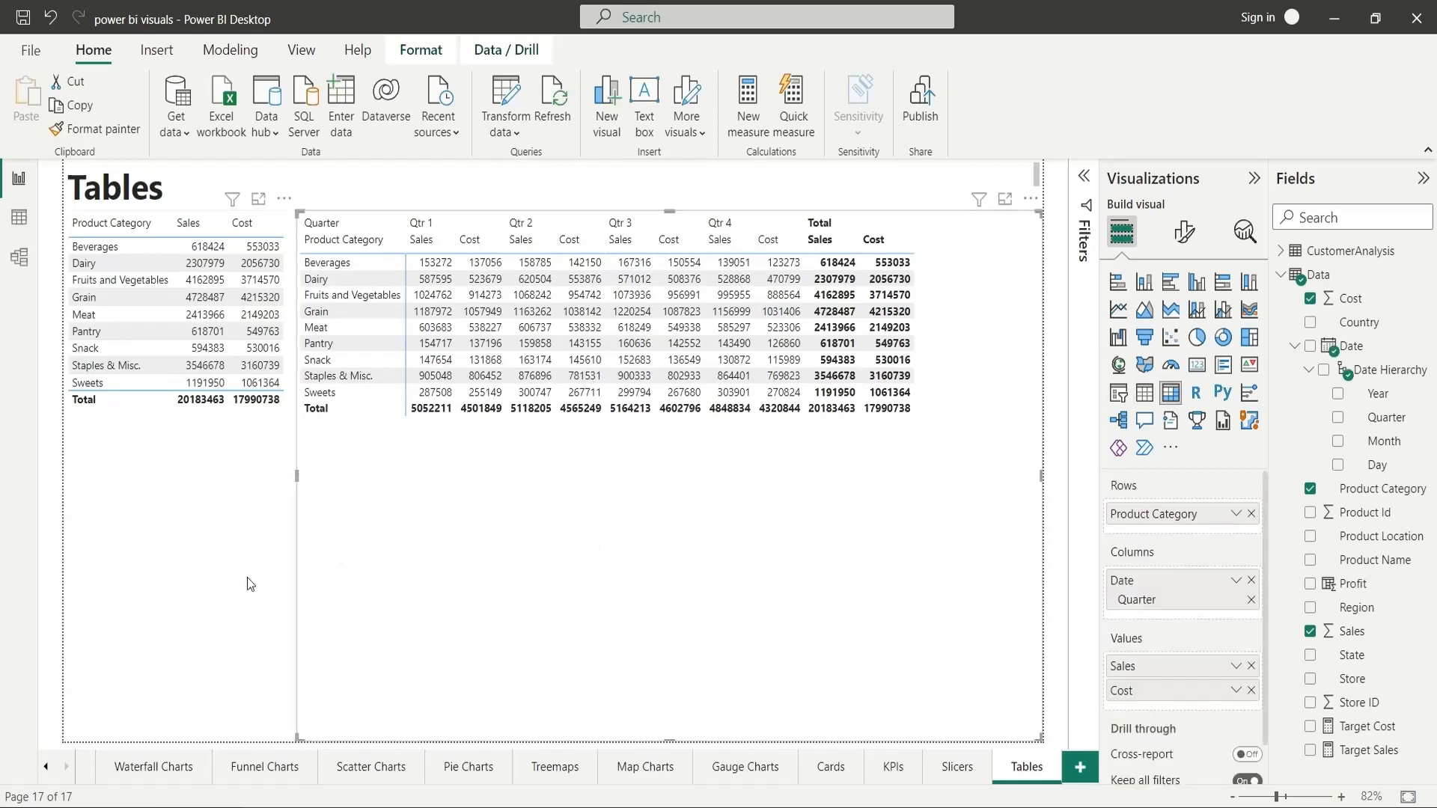
click(57, 738)
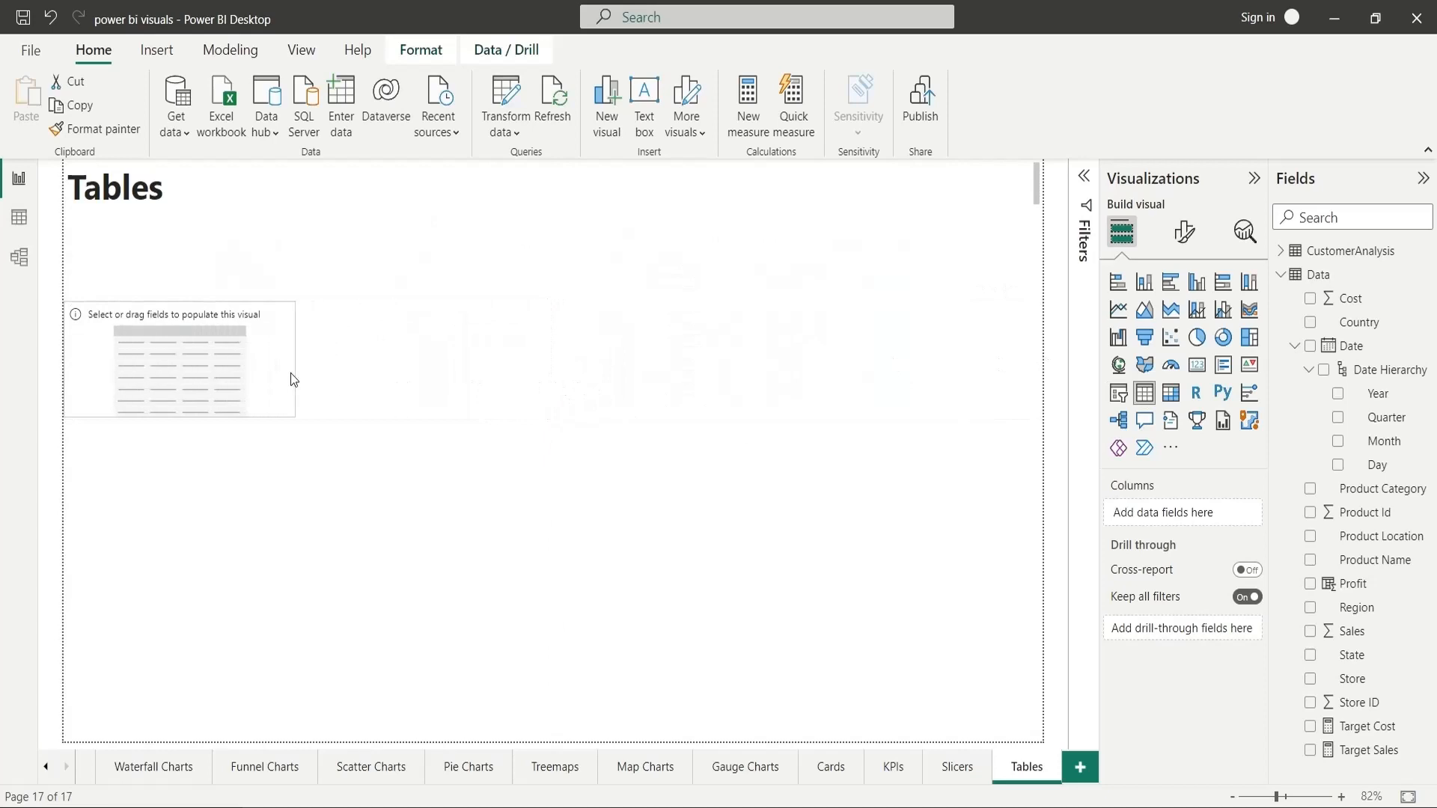
Narrow the empty table visual on the Tables page and add Product Category, Sales and Cost as its columns.
drag(291, 373, 280, 372)
drag(1377, 490, 1180, 514)
drag(1353, 633, 1179, 528)
drag(1350, 298, 1168, 562)
Rename the table's summed value columns to Sales and Cost.
double_click(1141, 537)
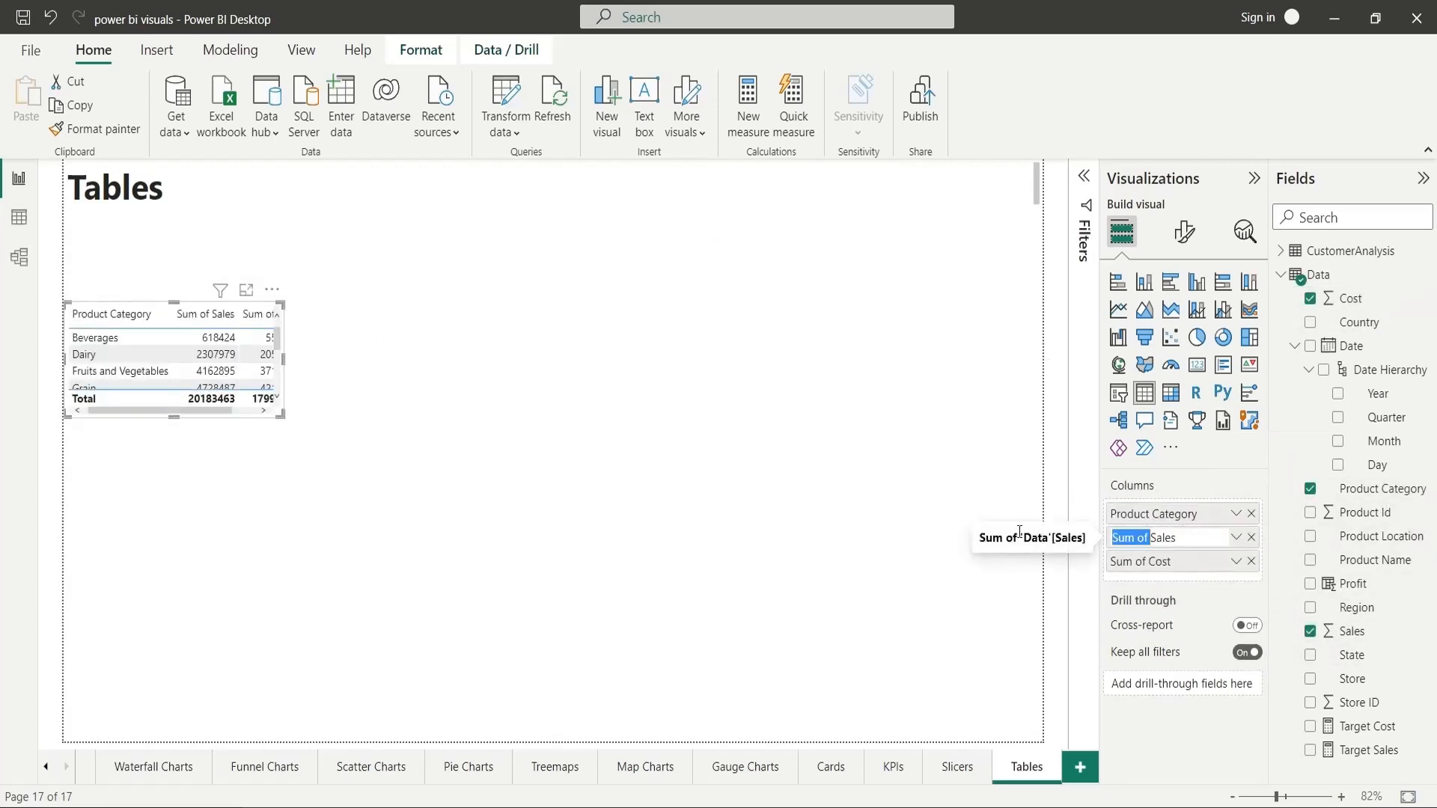
text(Sales)
key(Return)
double_click(1140, 563)
key(BackSpace)
key(Return)
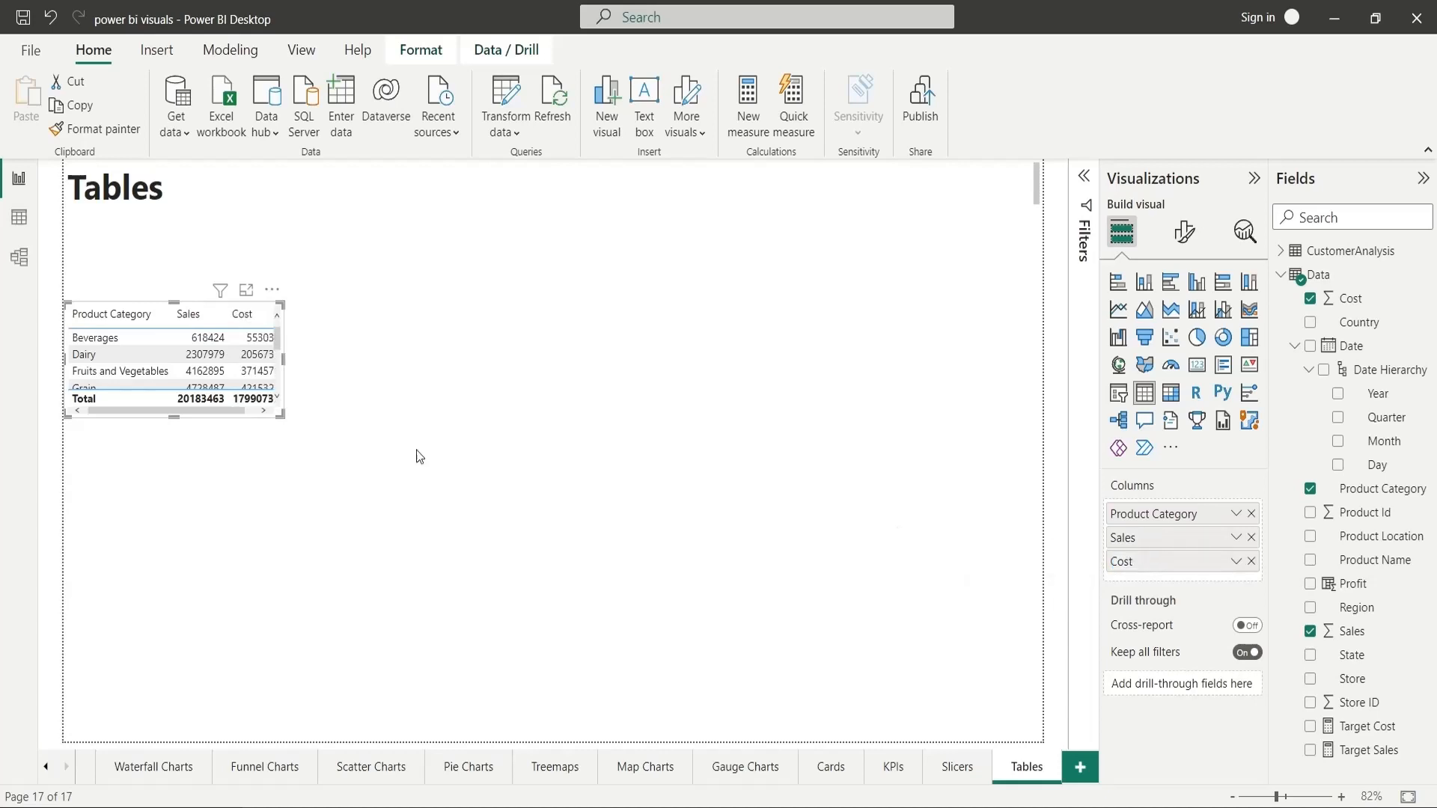
Enlarge the table to reach from the title to the page bottom and widen it to fit all three columns.
drag(174, 303, 175, 211)
drag(283, 315, 305, 323)
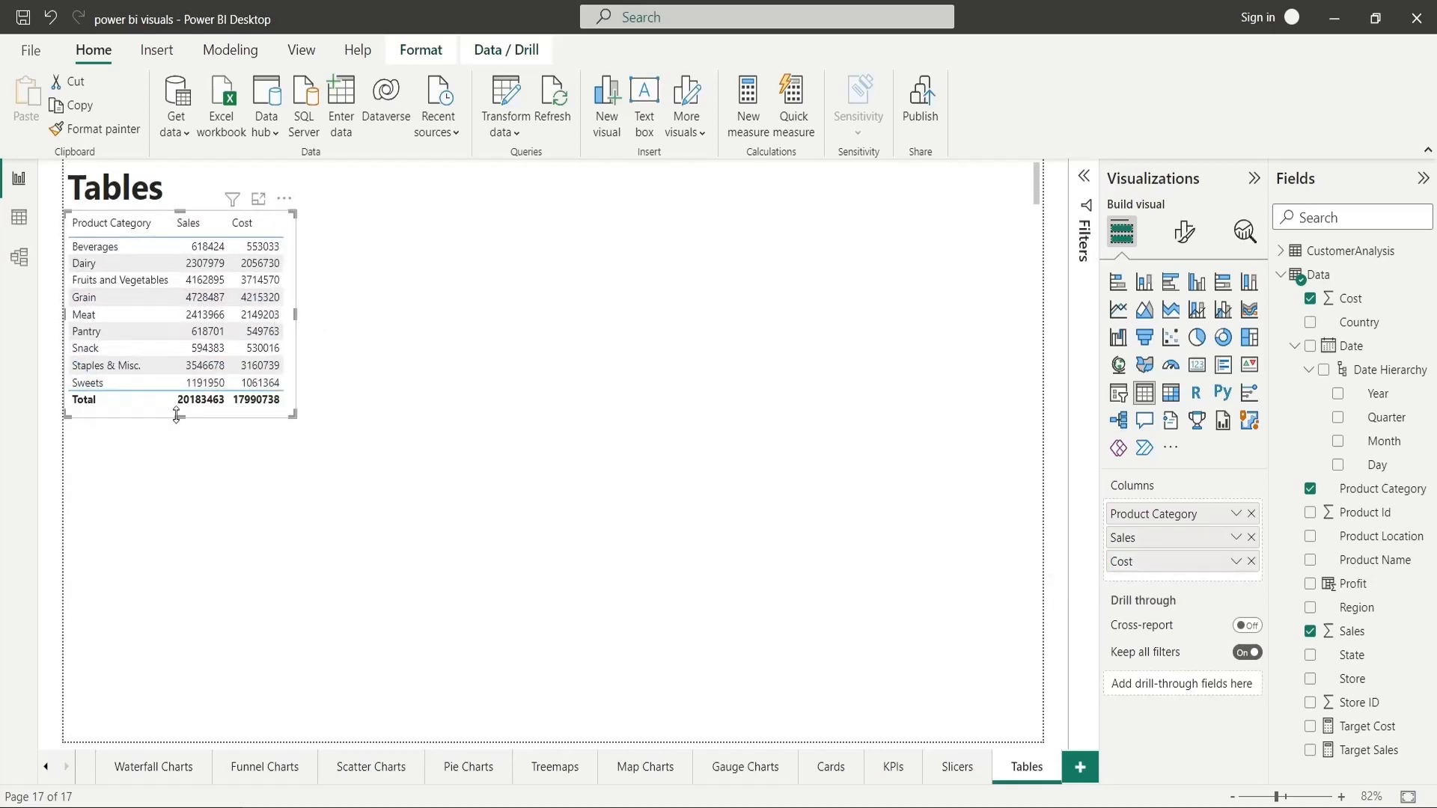
click(311, 737)
Insert a matrix beside the table with Product Category as rows, Quarter as columns, and Sales and Cost as values.
click(1171, 392)
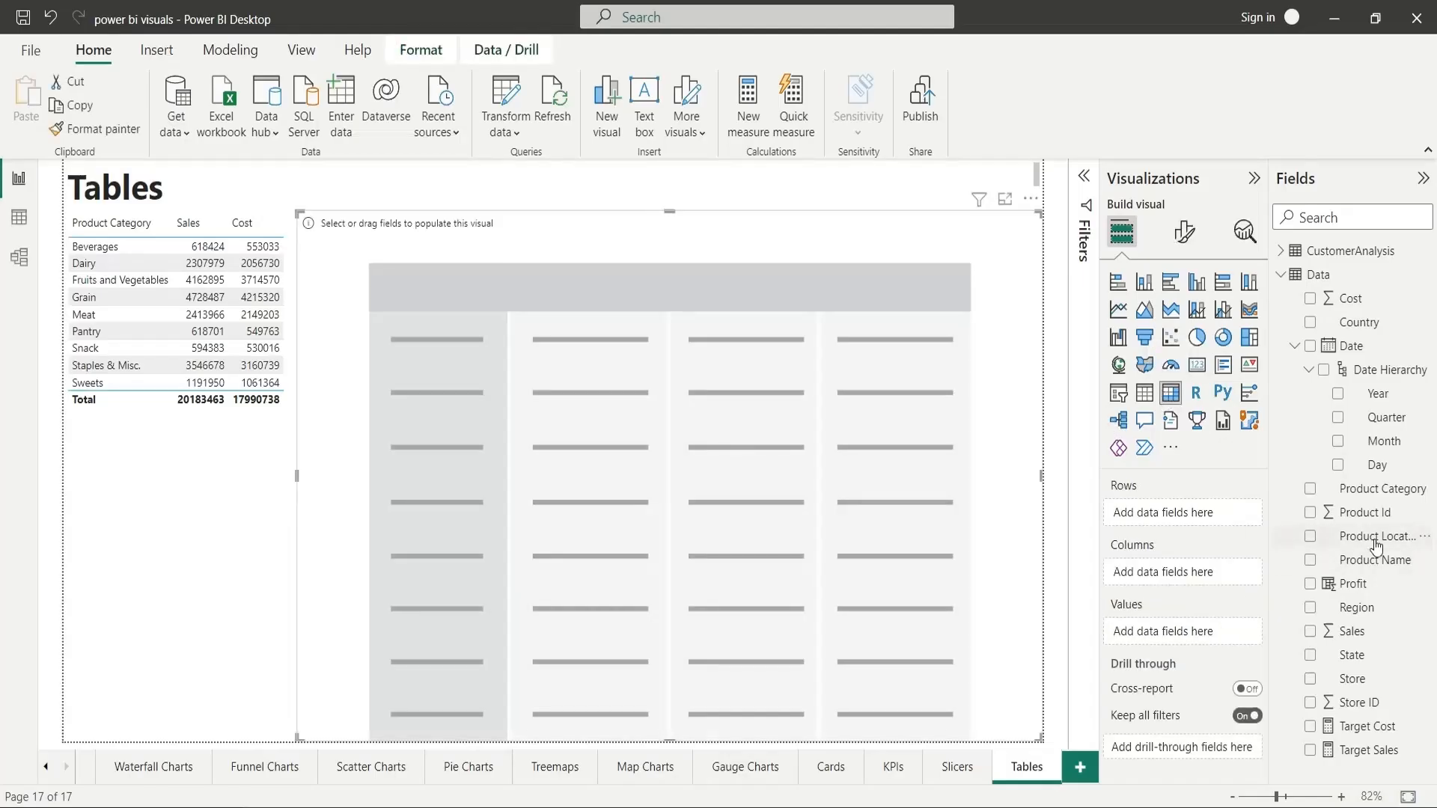
drag(1385, 417, 1221, 569)
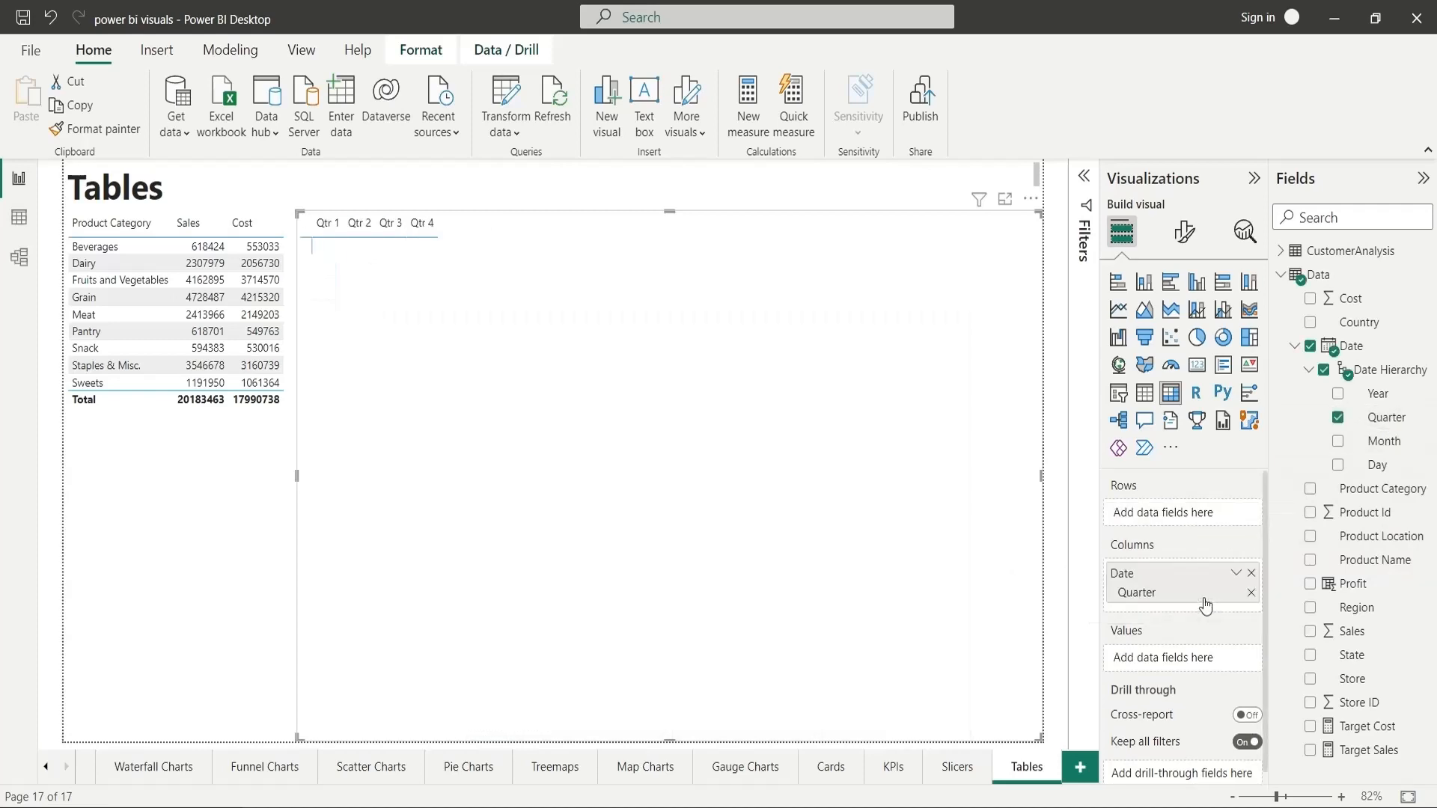
drag(1361, 635, 1167, 657)
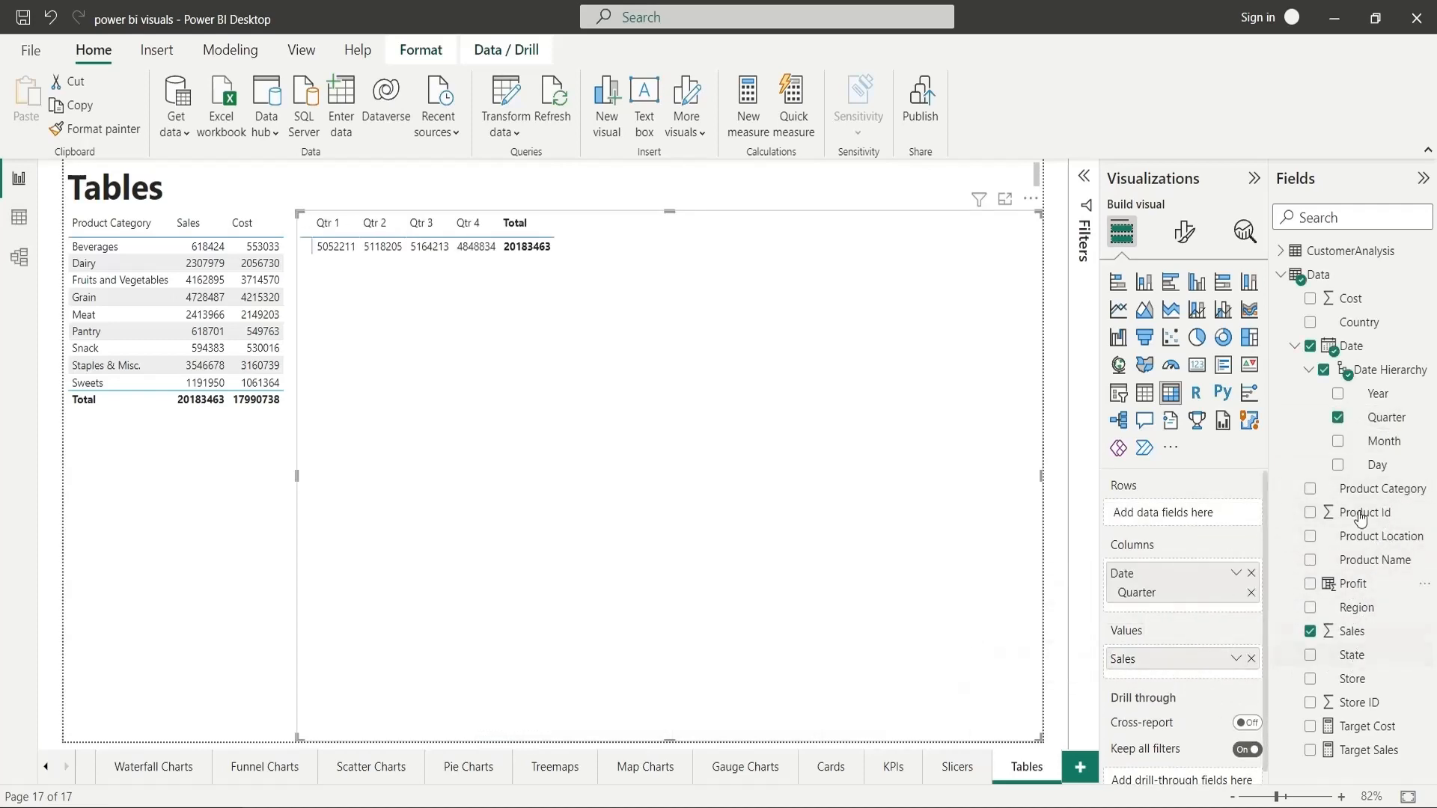
drag(1350, 298, 1152, 674)
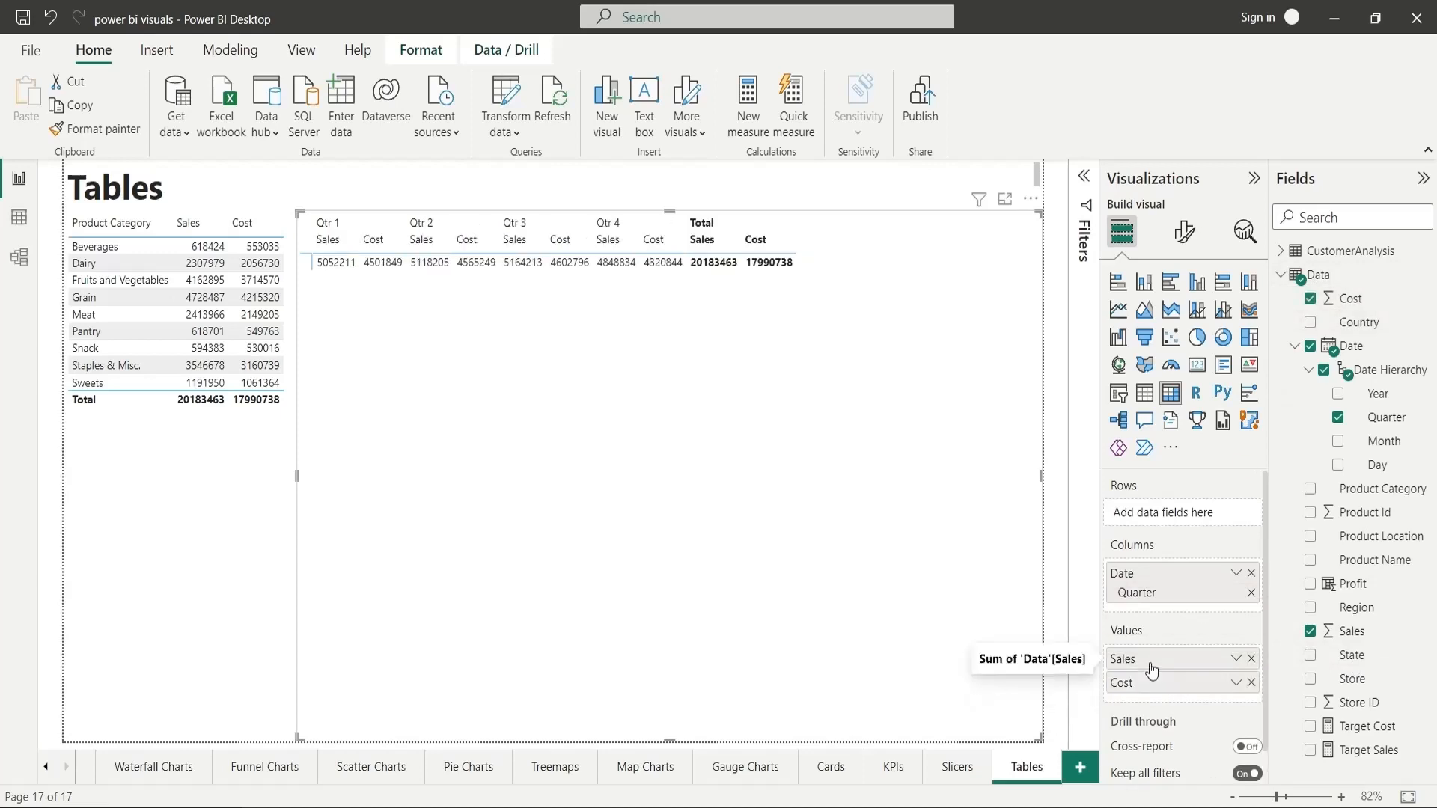
drag(1377, 489, 1203, 503)
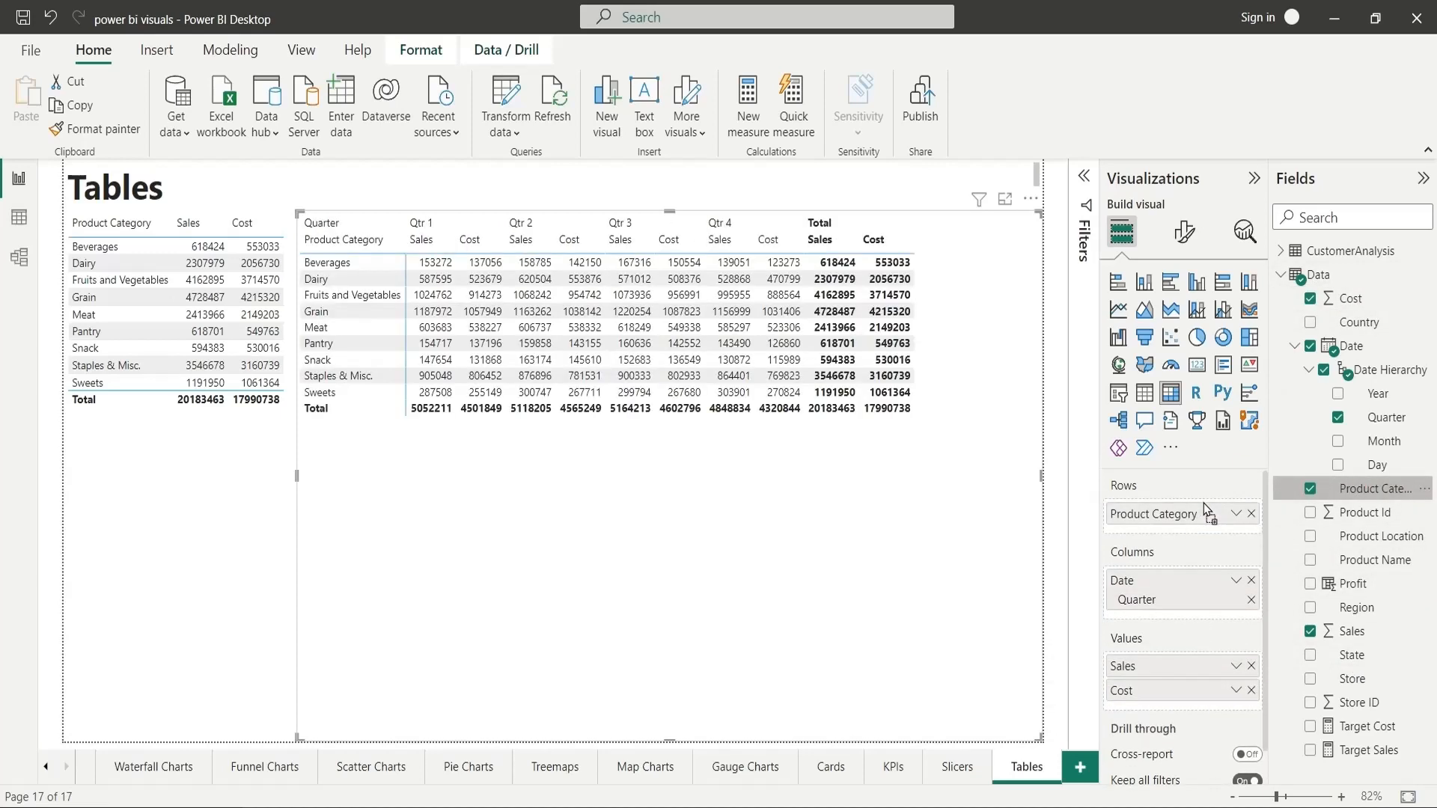
Check the matrix's cross-filtering of the table by selecting values from Beverages through Meat to Sweets, then clear the selection.
click(449, 265)
click(535, 263)
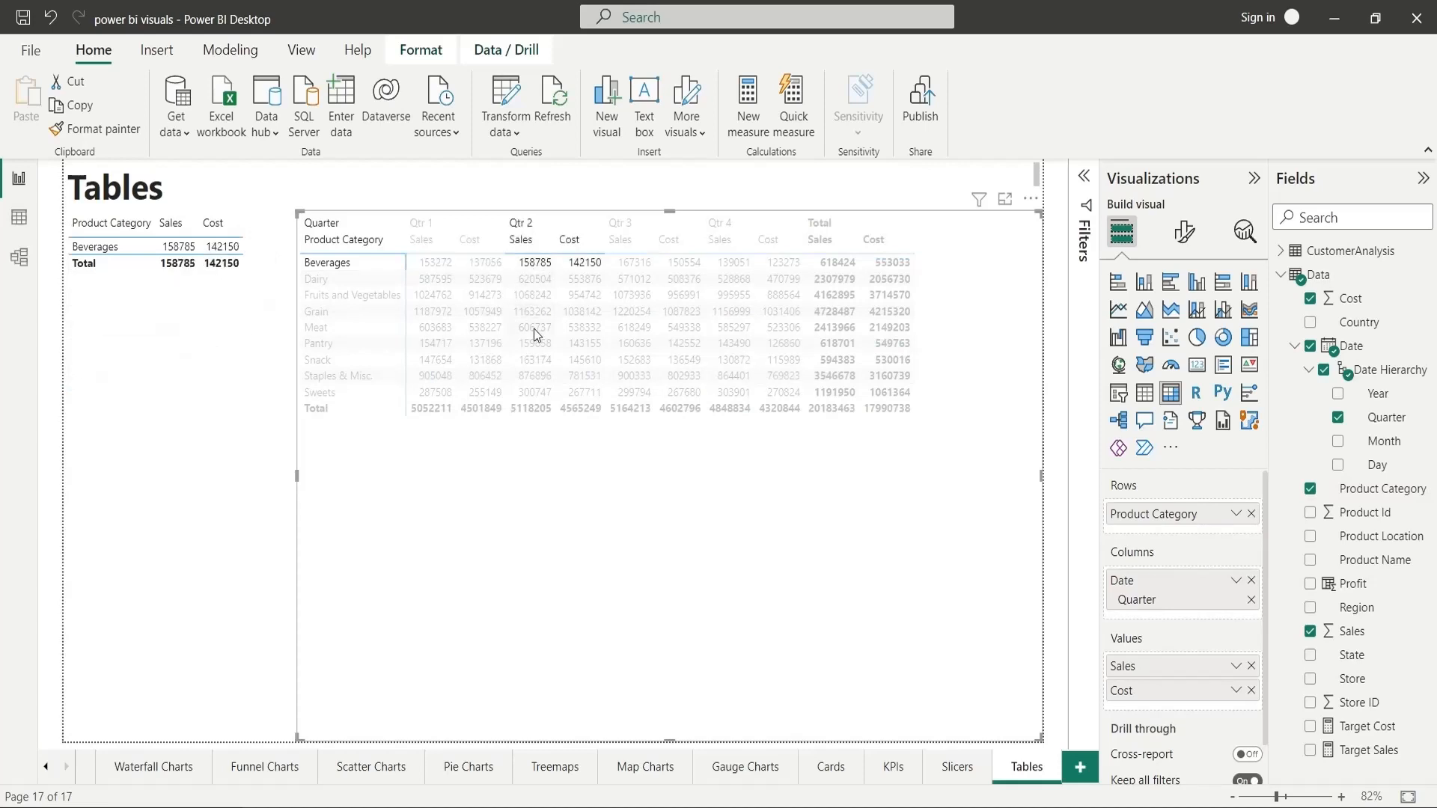
click(535, 329)
click(778, 345)
click(779, 375)
click(835, 392)
click(862, 405)
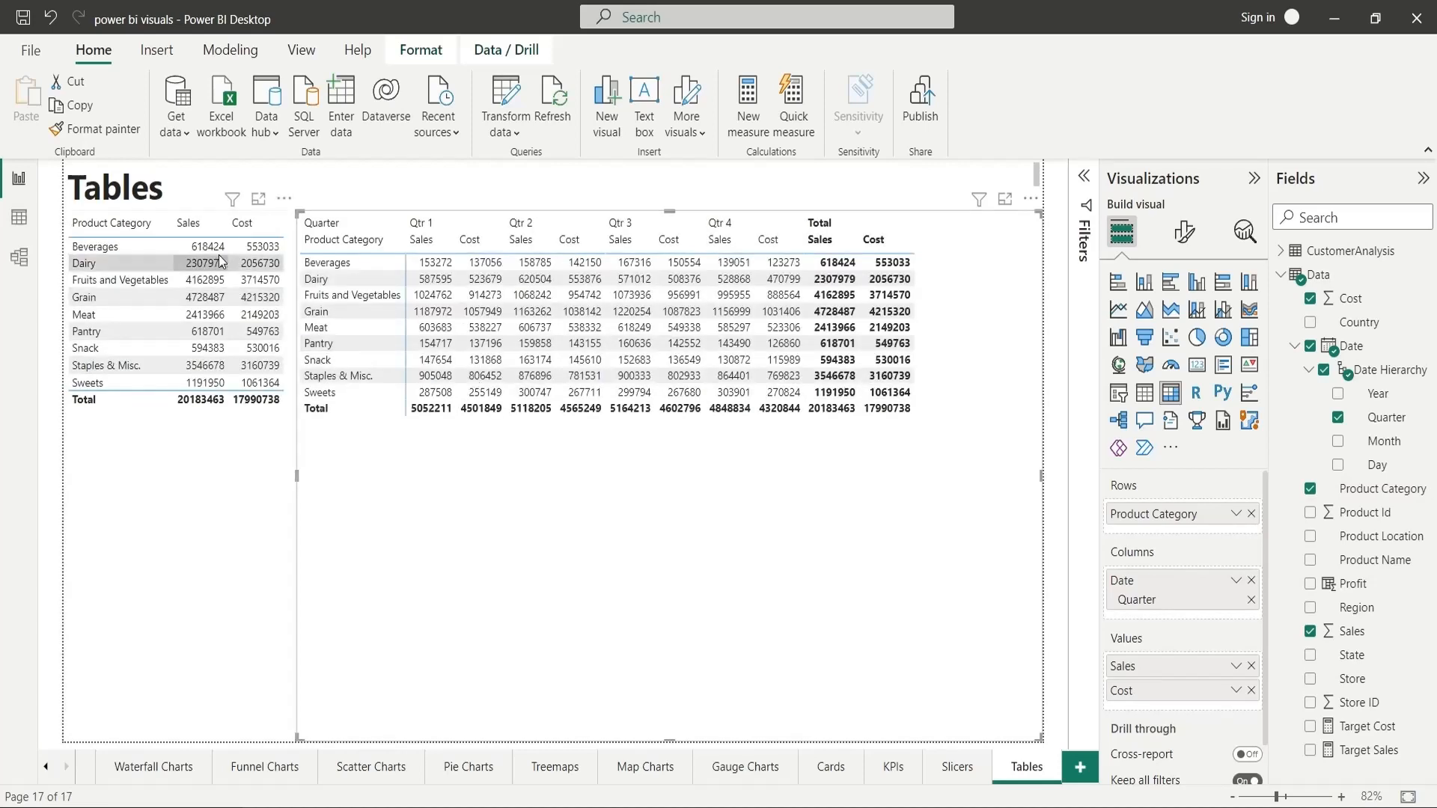
Check the table's cross-filtering of the matrix by selecting its Beverages, Pantry and Sweets rows, then clear the selection.
click(218, 252)
click(238, 331)
click(256, 383)
click(256, 384)
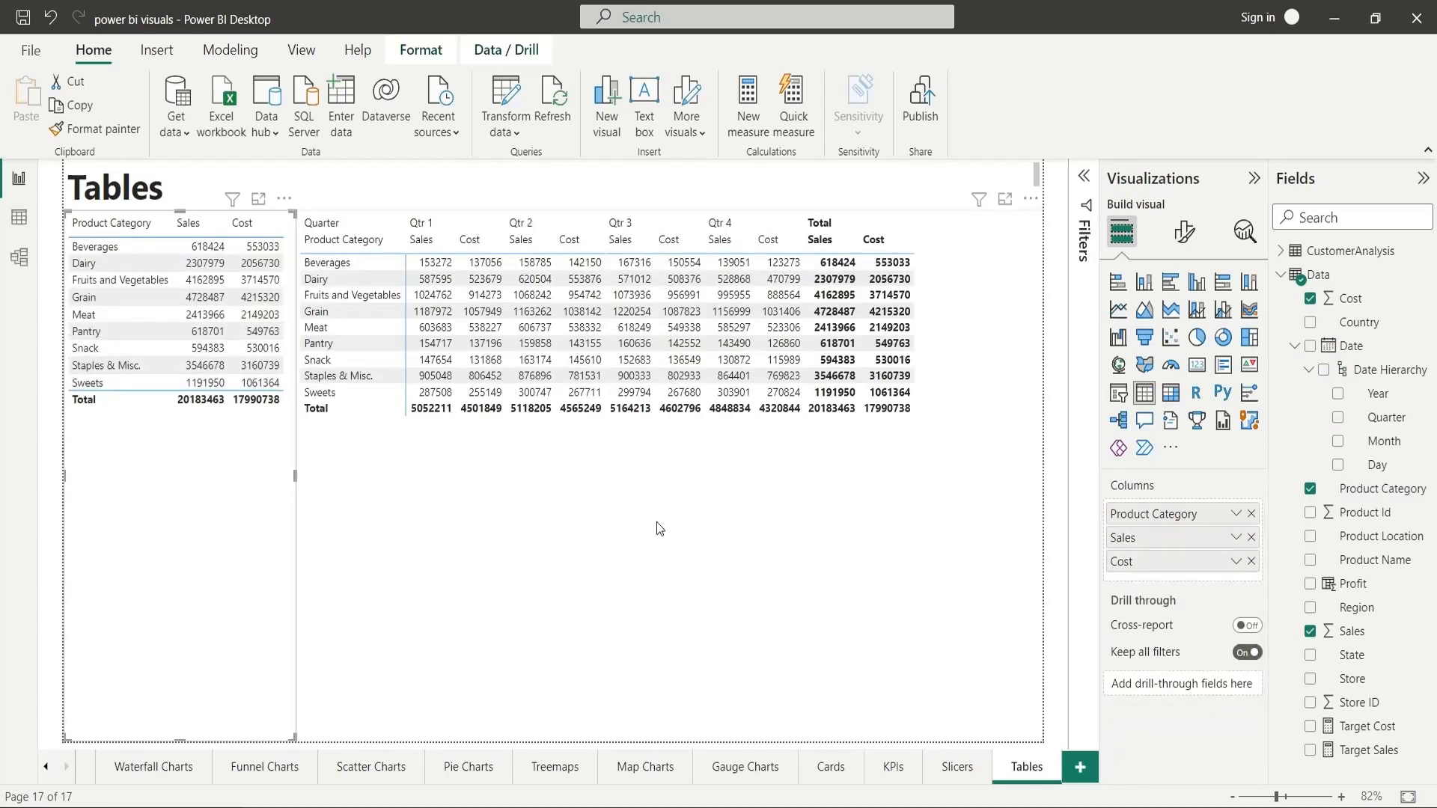